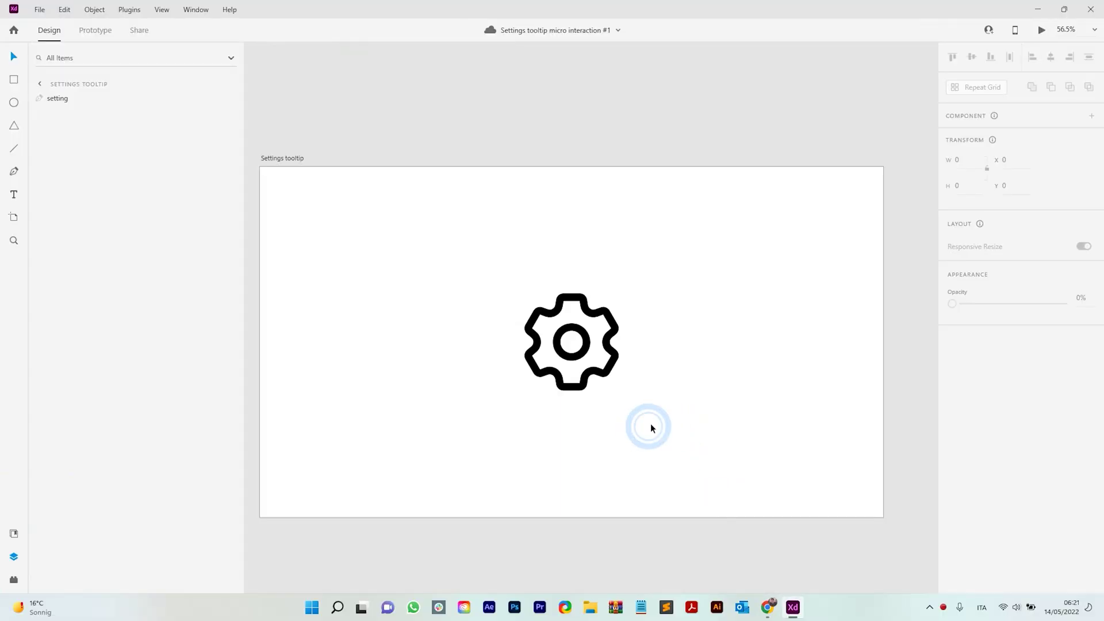
Shrink the settings gear icon proportionally around its centre to about 79 by 82.
{"action": "scroll", "coordinate": [648, 426], "scroll_direction": "up", "scroll_amount": 3}
{"action": "left_click_drag", "start_coordinate": [443, 238], "coordinate": [540, 365]}
{"action": "scroll", "coordinate": [539, 365], "scroll_direction": "up", "scroll_amount": 3}
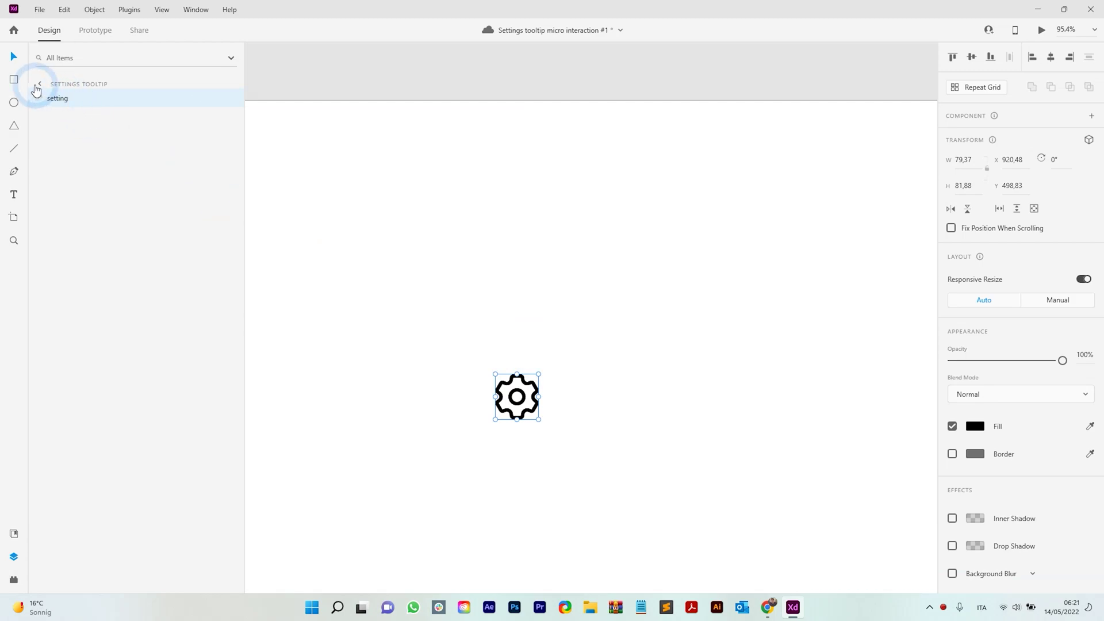
Draw a rectangle about 182 by 108 just above the gear icon and set its corner radius to 6.
{"action": "left_click", "coordinate": [14, 79]}
{"action": "left_click_drag", "start_coordinate": [466, 224], "coordinate": [567, 311]}
{"action": "left_click", "coordinate": [14, 56]}
{"action": "left_click", "coordinate": [558, 310]}
{"action": "left_click", "coordinate": [997, 420]}
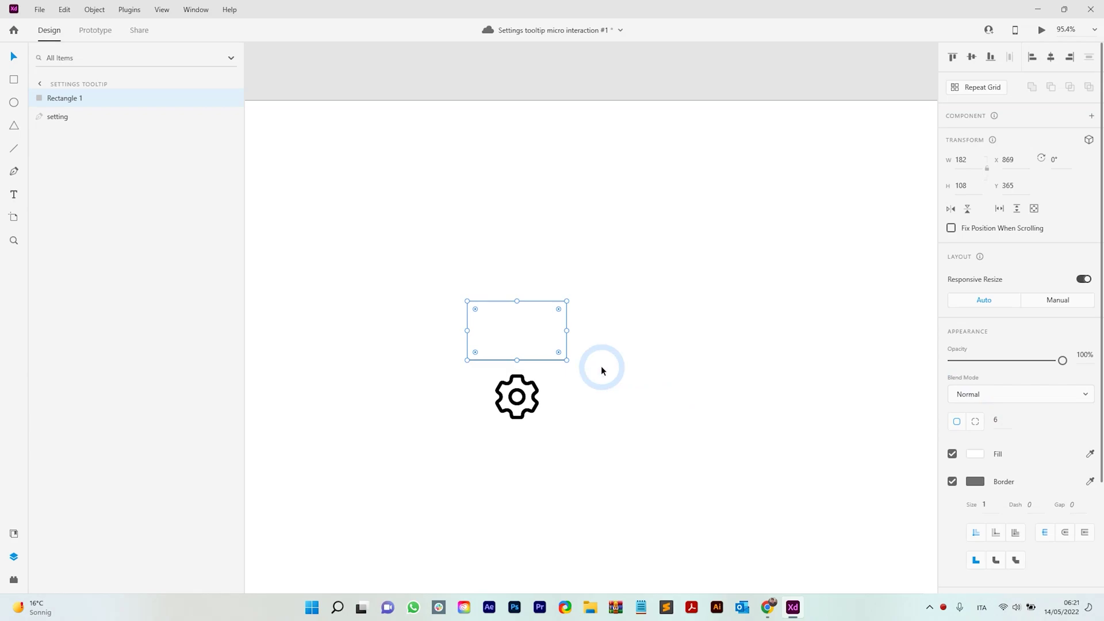
Align the rectangle and the gear icon on their horizontal centres.
{"action": "scroll", "coordinate": [523, 364], "scroll_direction": "up", "scroll_amount": 3}
{"action": "left_click", "coordinate": [533, 396], "text": "alt+shift"}
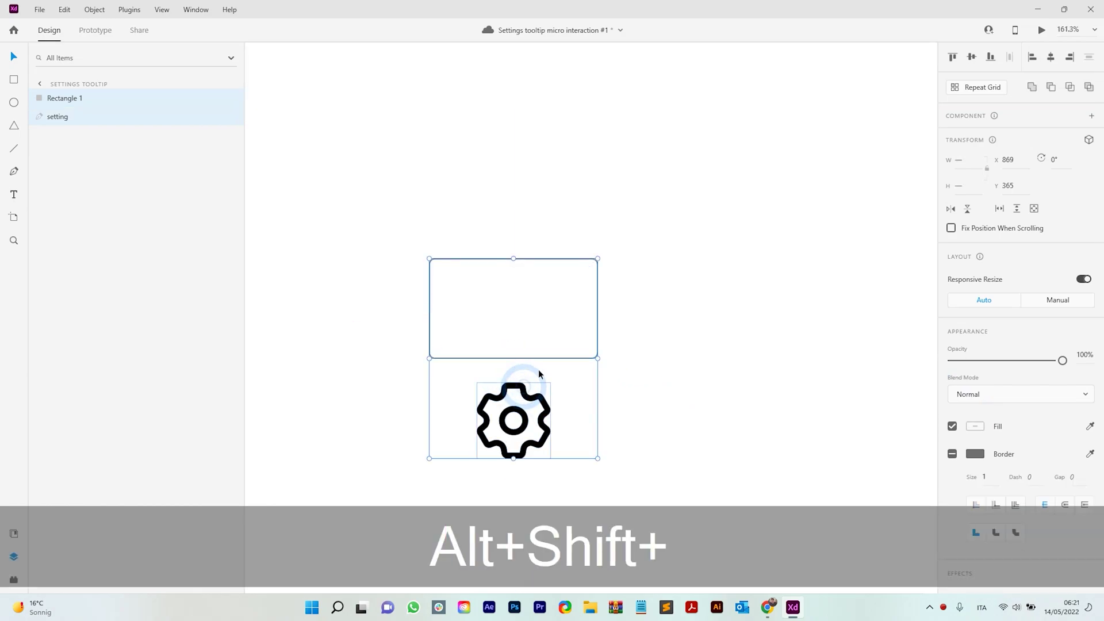
{"action": "left_click", "coordinate": [1052, 59]}
{"action": "left_click", "coordinate": [683, 226]}
Enlarge the rectangle around its centre to about 238 by 142 and move it up, clear of the gear.
{"action": "left_click", "coordinate": [543, 288]}
{"action": "left_click_drag", "start_coordinate": [598, 258], "coordinate": [623, 234]}
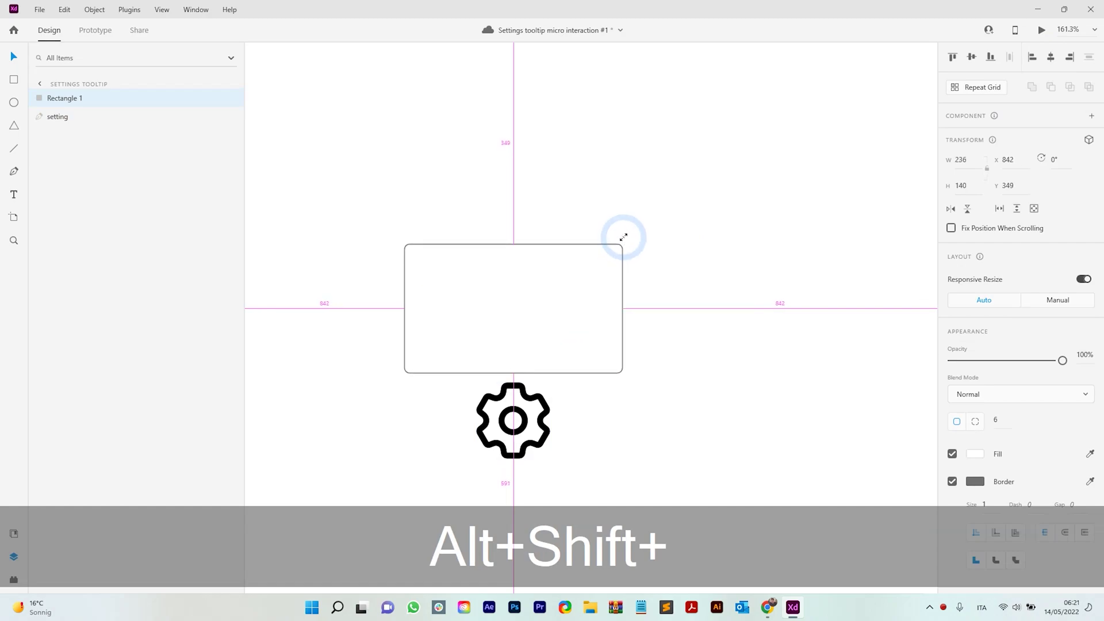
{"action": "left_click_drag", "start_coordinate": [542, 313], "coordinate": [545, 280]}
Shrink the gear icon proportionally to about 53 by 54 and bring the rectangle and icon closer together.
{"action": "left_click", "coordinate": [545, 397]}
{"action": "left_click_drag", "start_coordinate": [547, 456], "coordinate": [522, 395]}
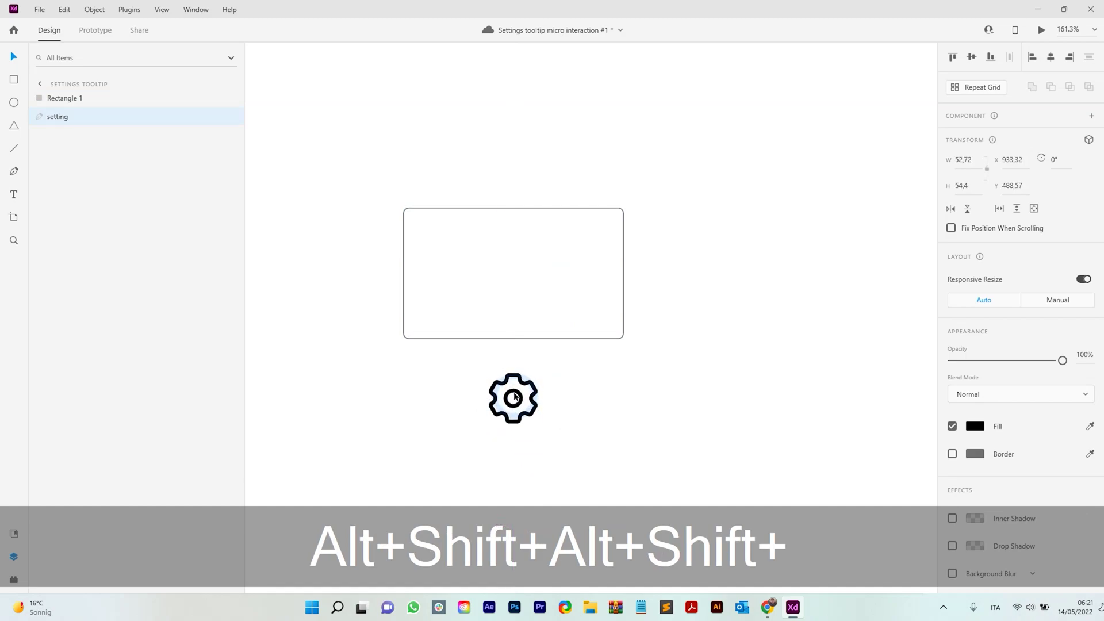
{"action": "left_click", "coordinate": [524, 318]}
{"action": "left_click_drag", "start_coordinate": [524, 318], "coordinate": [532, 321]}
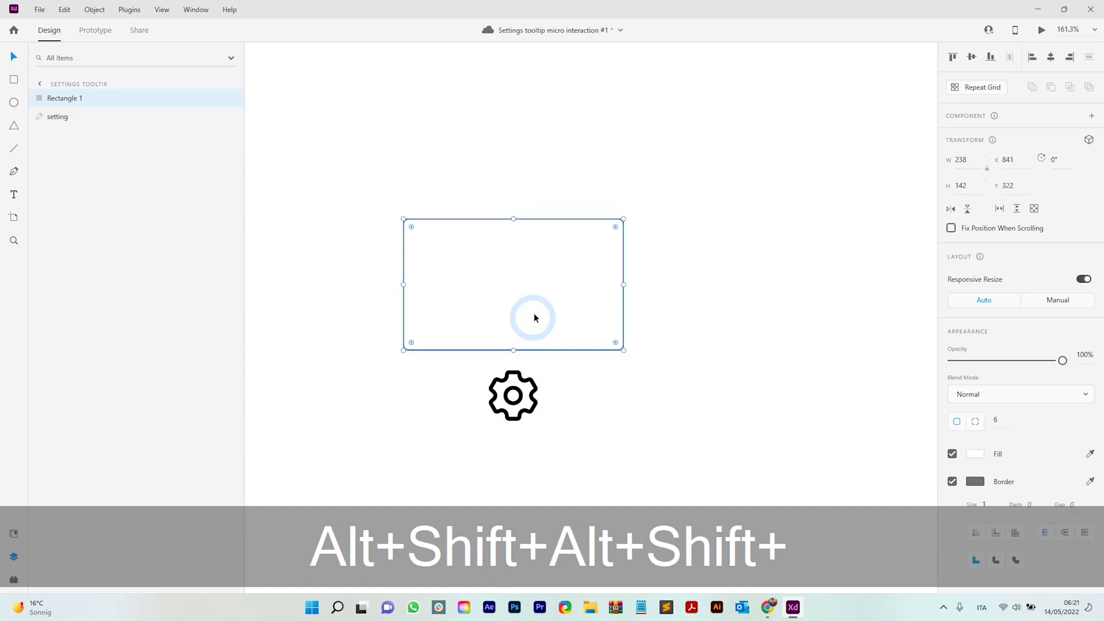
Draw a downward-pointing triangle about 30 by 26 and place it across the rectangle's bottom edge.
{"action": "left_click", "coordinate": [14, 125]}
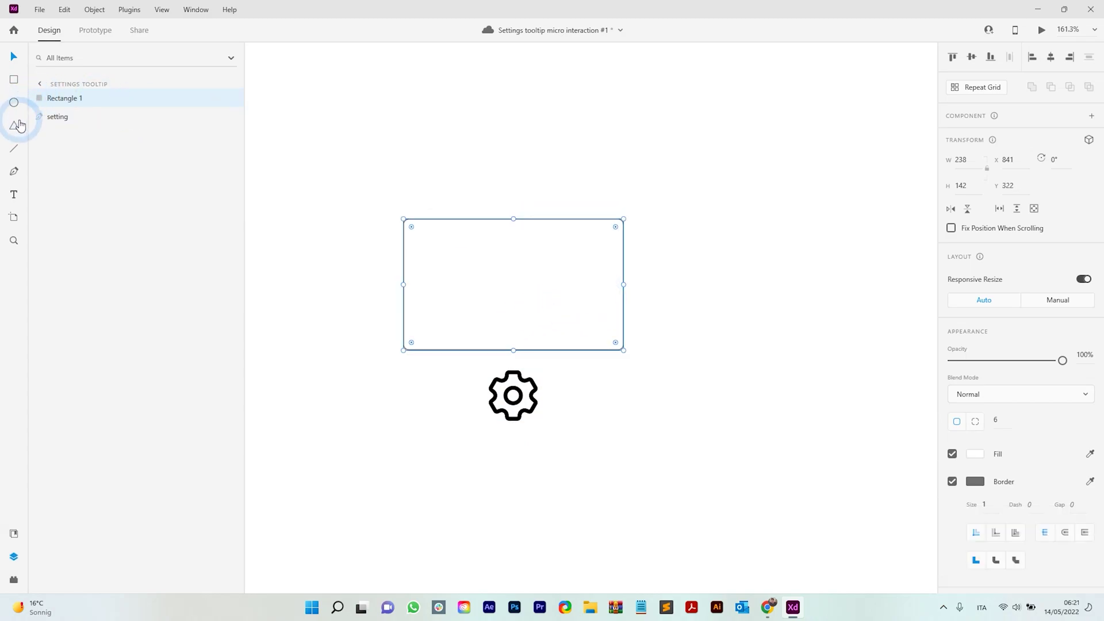
{"action": "mouse_move", "coordinate": [499, 359]}
{"action": "left_mouse_down"}
{"action": "mouse_move", "coordinate": [510, 323]}
{"action": "mouse_move", "coordinate": [532, 343]}
{"action": "mouse_move", "coordinate": [520, 347]}
{"action": "mouse_move", "coordinate": [437, 270]}
{"action": "mouse_move", "coordinate": [452, 252]}
{"action": "left_mouse_up"}
{"action": "scroll", "coordinate": [512, 348], "scroll_direction": "up", "scroll_amount": 4}
{"action": "scroll", "coordinate": [513, 348], "scroll_direction": "up", "scroll_amount": 3}
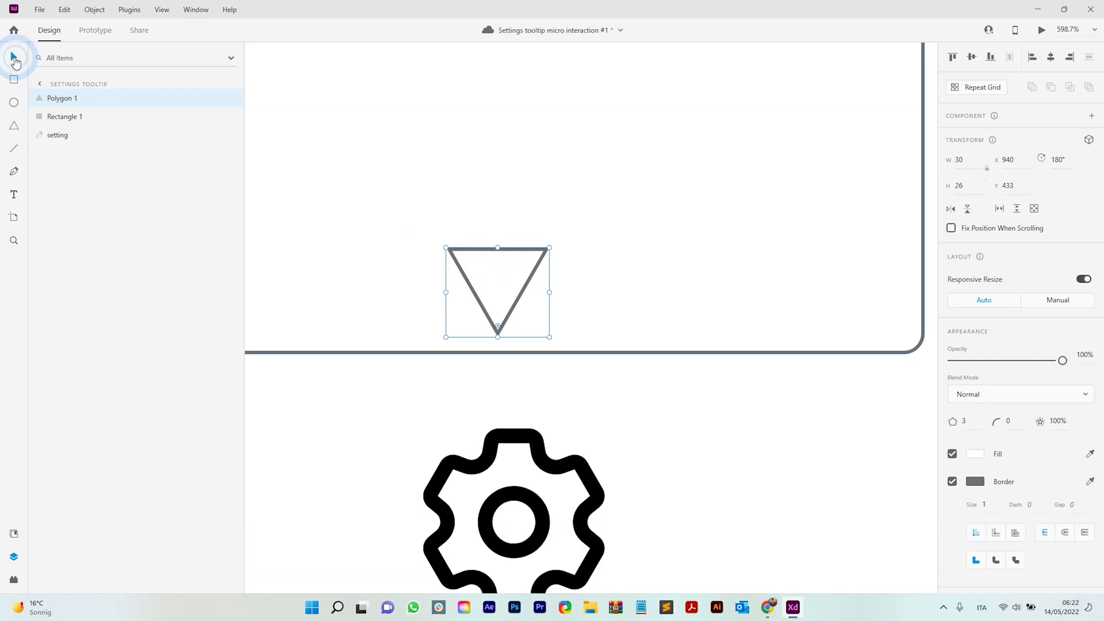
{"action": "left_click_drag", "start_coordinate": [510, 308], "coordinate": [517, 351]}
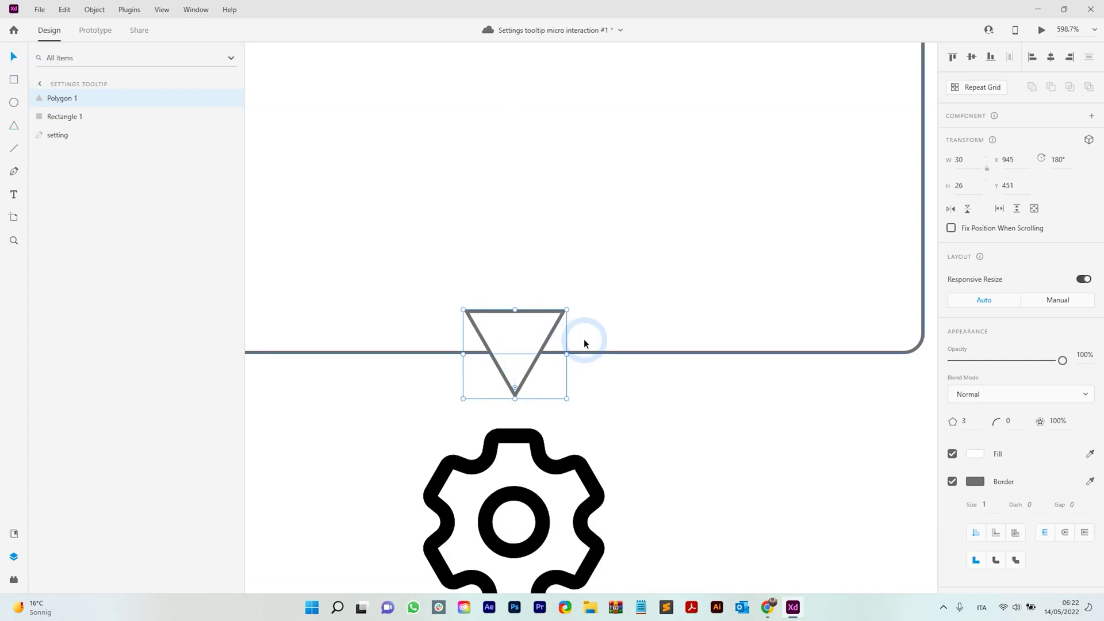
Reshape the triangle into a flat pointer about 53 by 19 with corner radius 3, straddling the rectangle's bottom edge.
{"action": "left_click", "coordinate": [584, 343], "text": "ctrl+shift"}
{"action": "left_click", "coordinate": [723, 406]}
{"action": "left_click", "coordinate": [516, 338], "text": "ctrl"}
{"action": "left_click", "coordinate": [518, 382]}
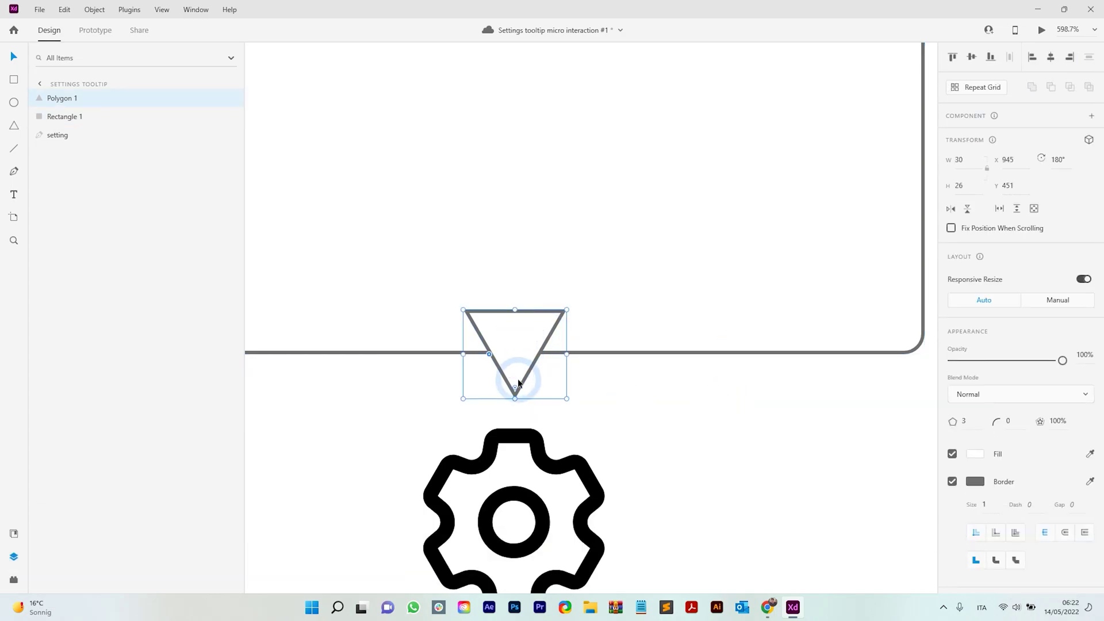
{"action": "left_click_drag", "start_coordinate": [515, 385], "coordinate": [515, 357]}
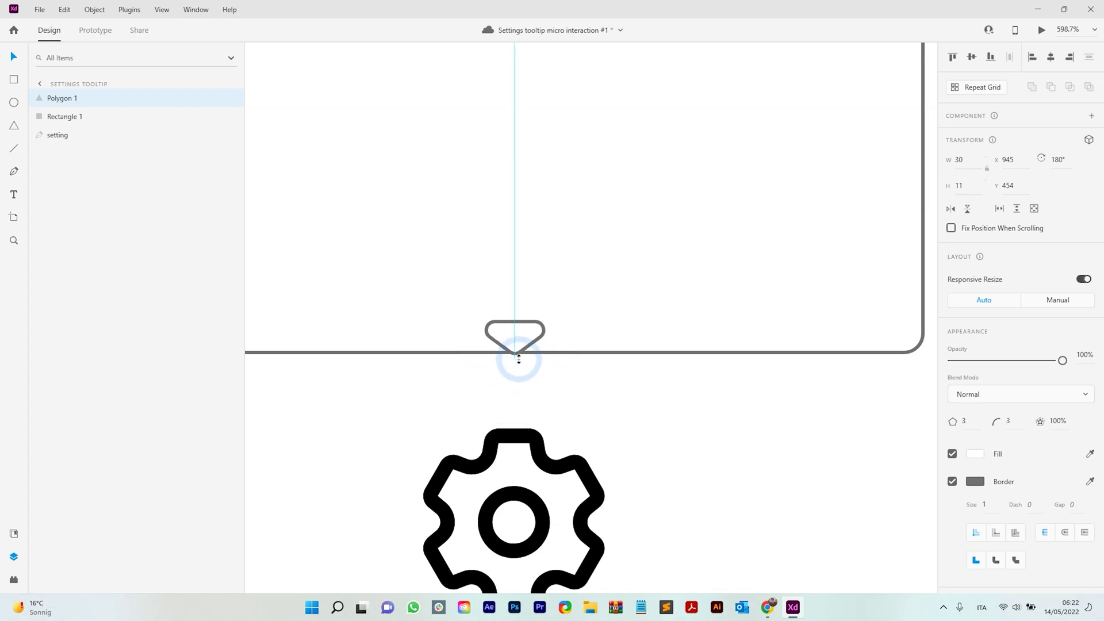
{"action": "left_click_drag", "start_coordinate": [566, 320], "coordinate": [646, 278]}
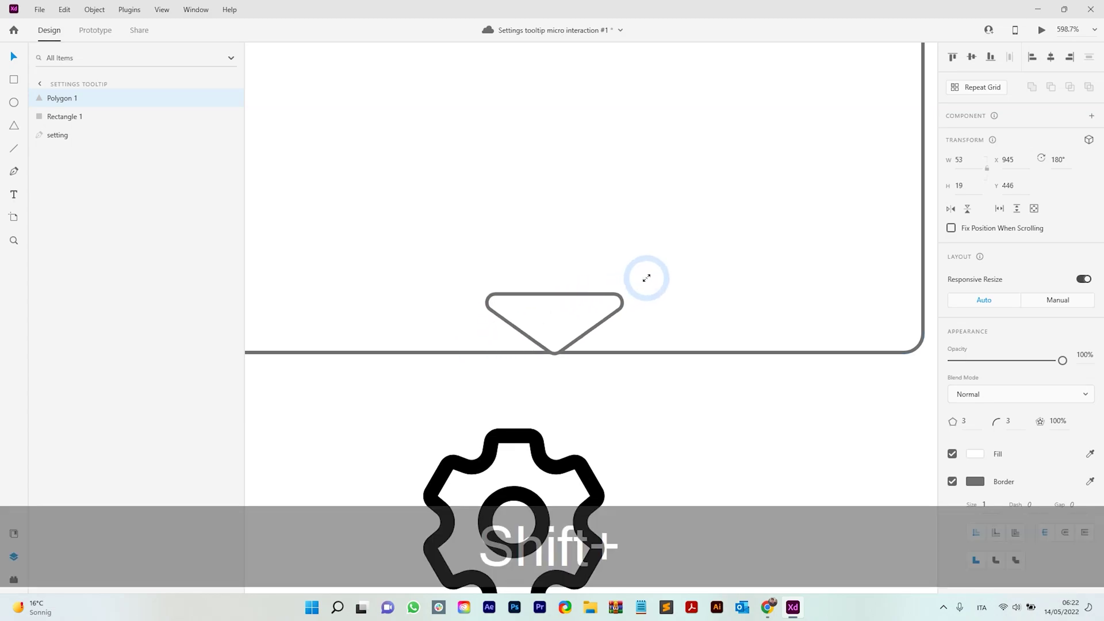
{"action": "left_click_drag", "start_coordinate": [574, 302], "coordinate": [533, 338]}
Align the triangle pointer and the rectangle on their horizontal centres.
{"action": "left_click", "coordinate": [657, 323], "text": "shift"}
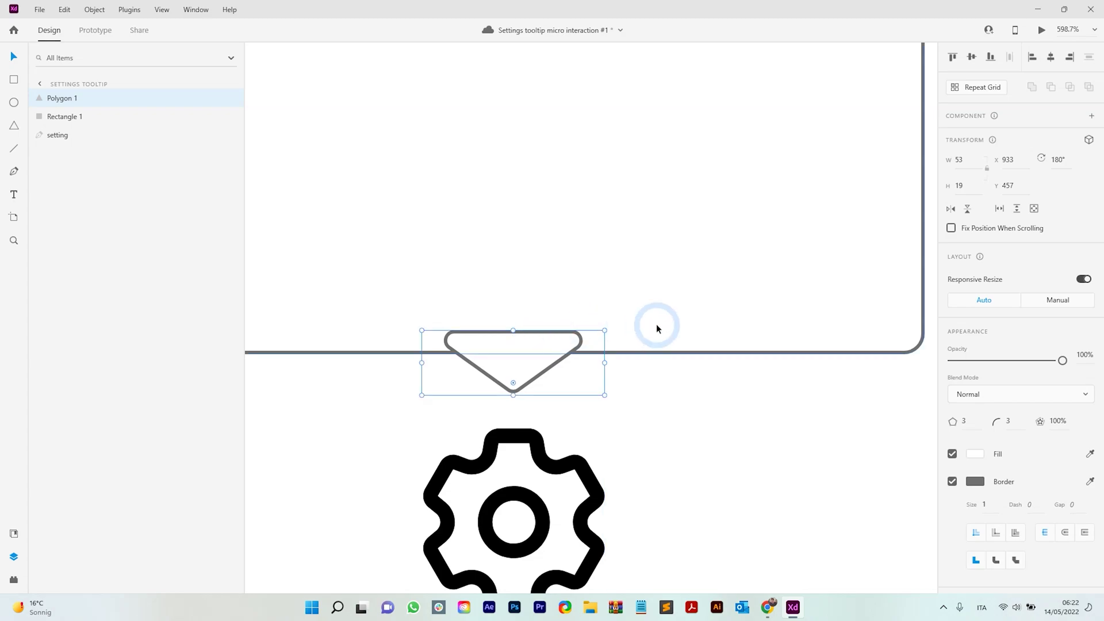
{"action": "scroll", "coordinate": [656, 323], "scroll_direction": "down", "scroll_amount": 3}
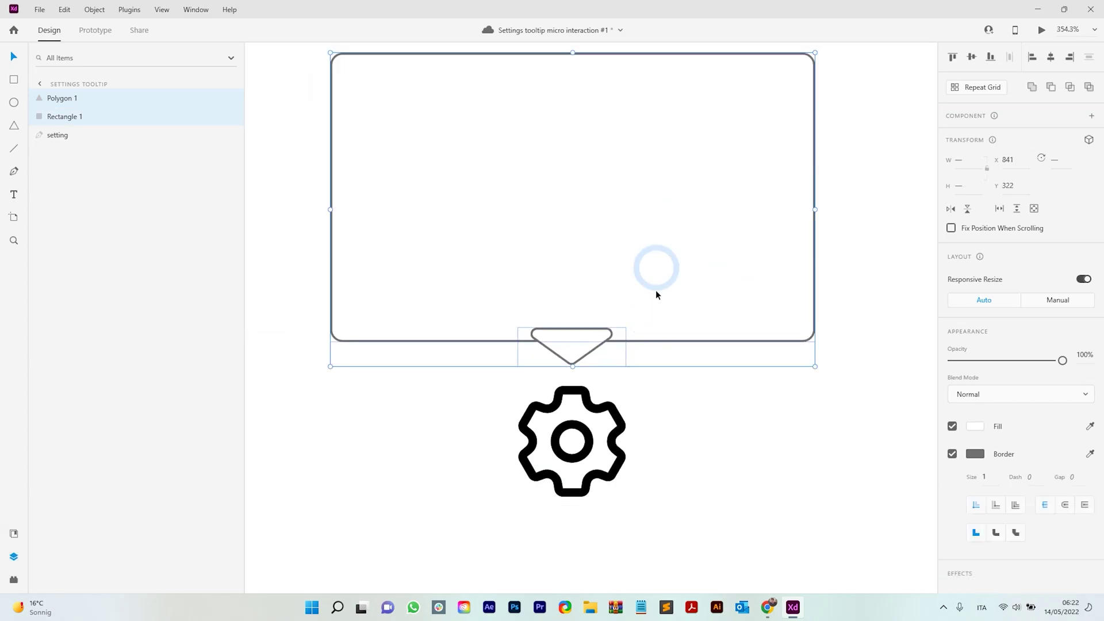
{"action": "left_click", "coordinate": [1051, 57]}
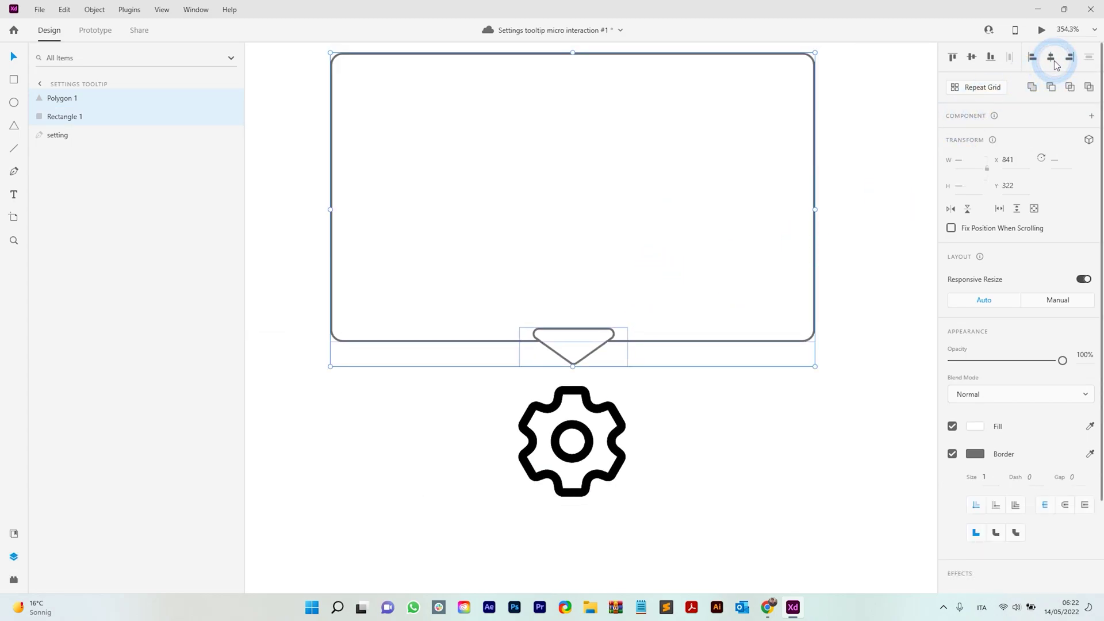
{"action": "left_click", "coordinate": [720, 397]}
{"action": "scroll", "coordinate": [441, 328], "scroll_direction": "down", "scroll_amount": 4}
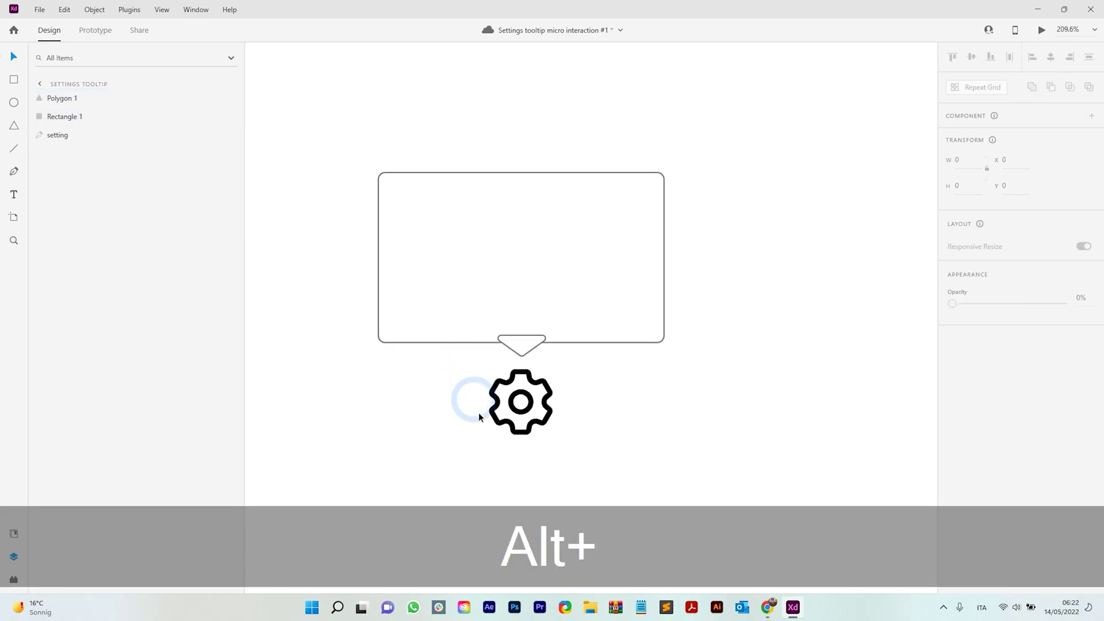
Centre the gear icon horizontally with the finished tooltip rectangle.
{"action": "left_click", "coordinate": [475, 269]}
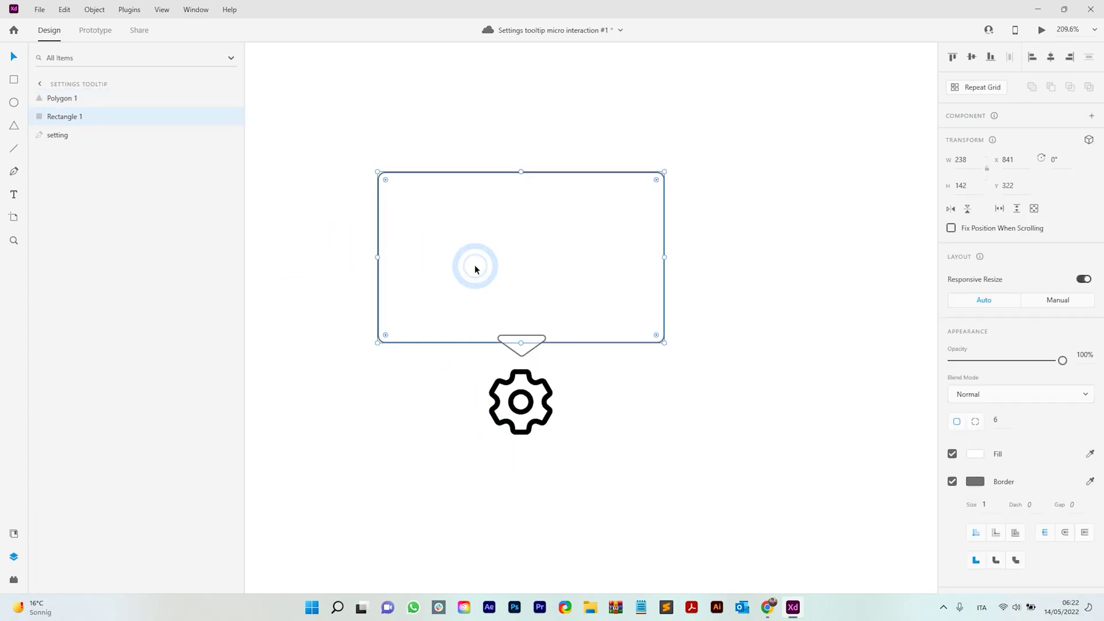
{"action": "left_click", "coordinate": [553, 394], "text": "shift"}
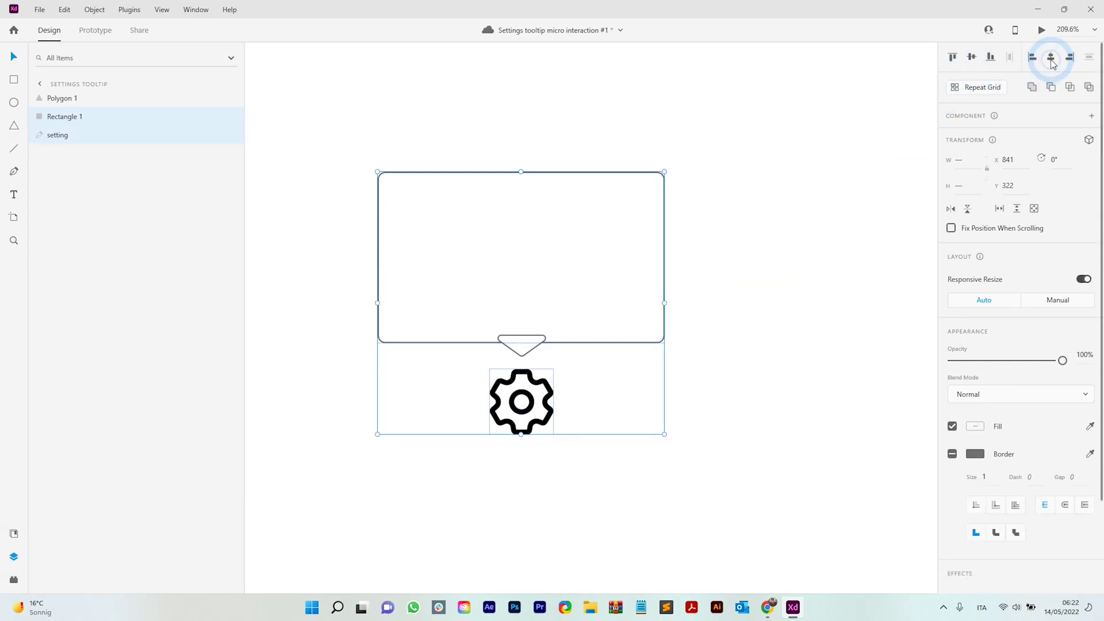
{"action": "left_click", "coordinate": [852, 253]}
Remove the border from the rectangle and triangle and fill both with dark grey #34363D.
{"action": "left_click_drag", "start_coordinate": [463, 356], "coordinate": [551, 313]}
{"action": "left_click", "coordinate": [952, 453]}
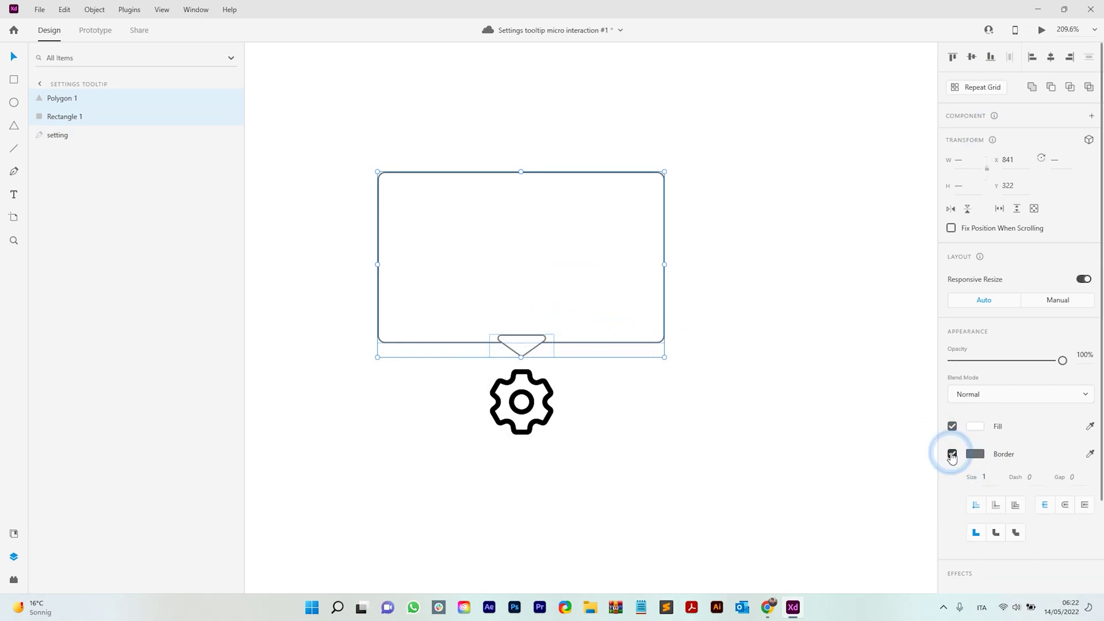
{"action": "left_click", "coordinate": [975, 426]}
{"action": "left_click_drag", "start_coordinate": [921, 405], "coordinate": [916, 394]}
{"action": "mouse_move", "coordinate": [813, 420]}
{"action": "left_mouse_down"}
{"action": "mouse_move", "coordinate": [793, 444]}
{"action": "mouse_move", "coordinate": [818, 439]}
{"action": "left_mouse_up"}
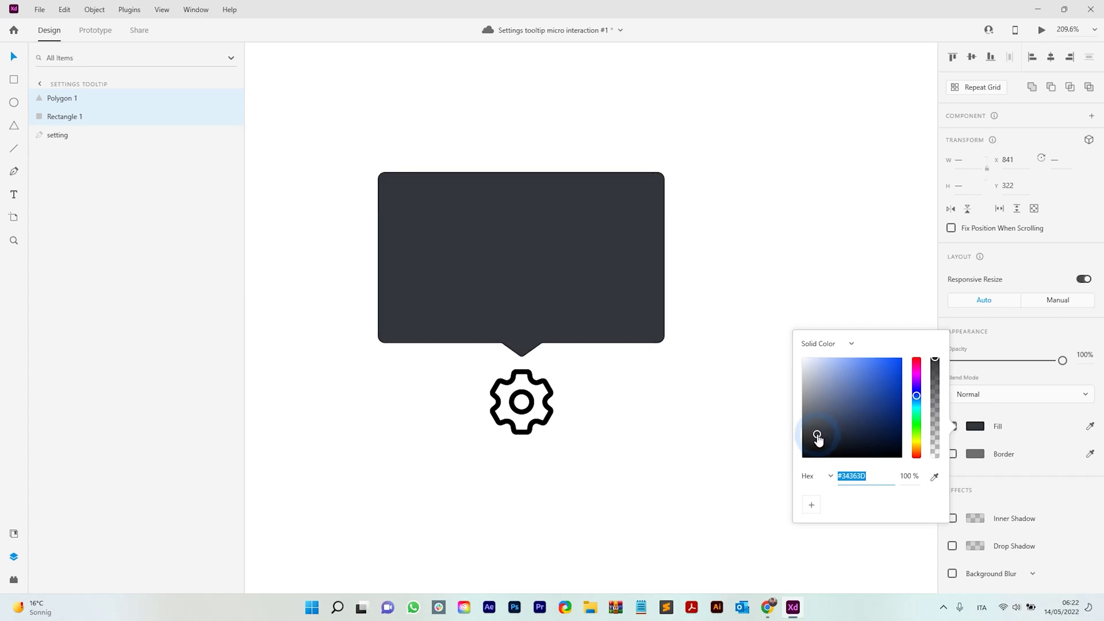
{"action": "left_click", "coordinate": [669, 405]}
Group the rectangle and the triangle pointer and rename the group Tooltip.
{"action": "scroll", "coordinate": [669, 405], "scroll_direction": "down", "scroll_amount": 5}
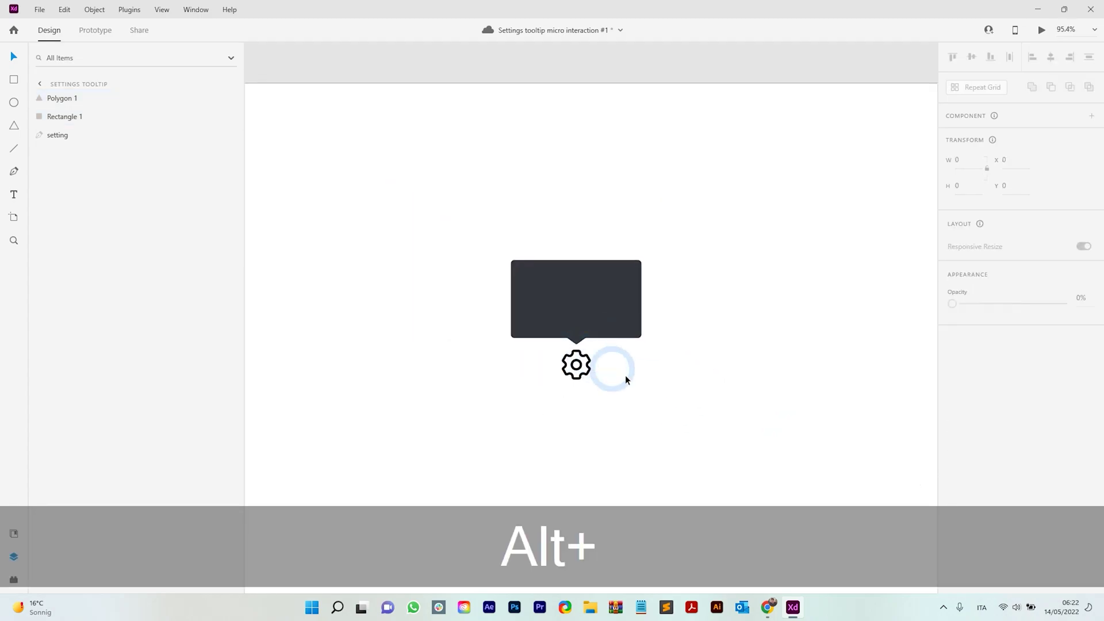
{"action": "scroll", "coordinate": [623, 374], "scroll_direction": "up", "scroll_amount": 3}
{"action": "scroll", "coordinate": [601, 368], "scroll_direction": "up", "scroll_amount": 1}
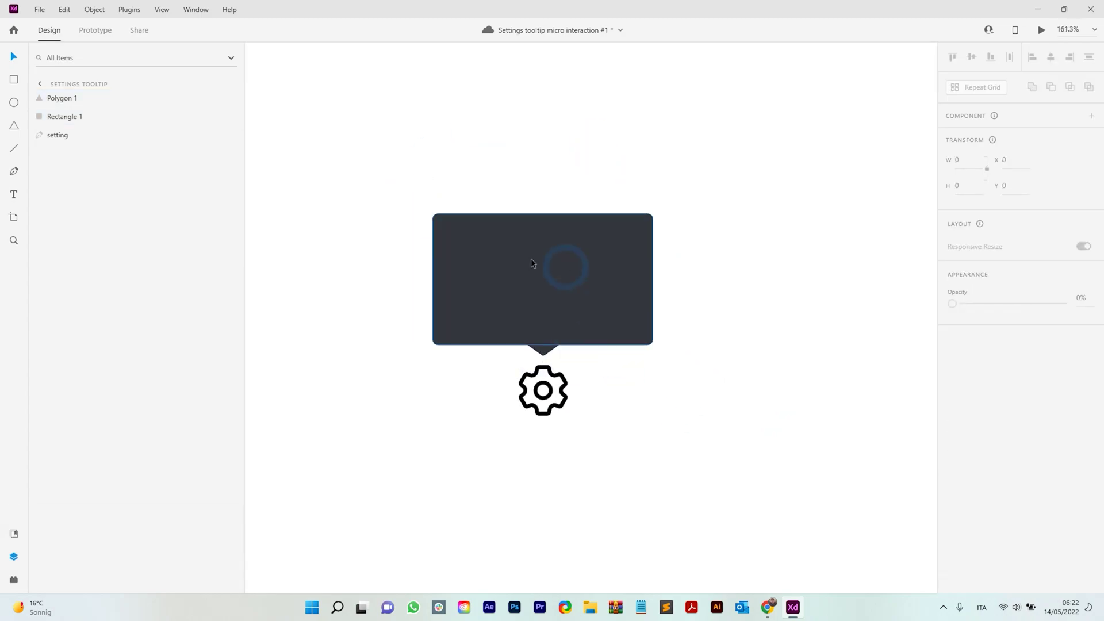
{"action": "left_click_drag", "start_coordinate": [479, 236], "coordinate": [667, 349]}
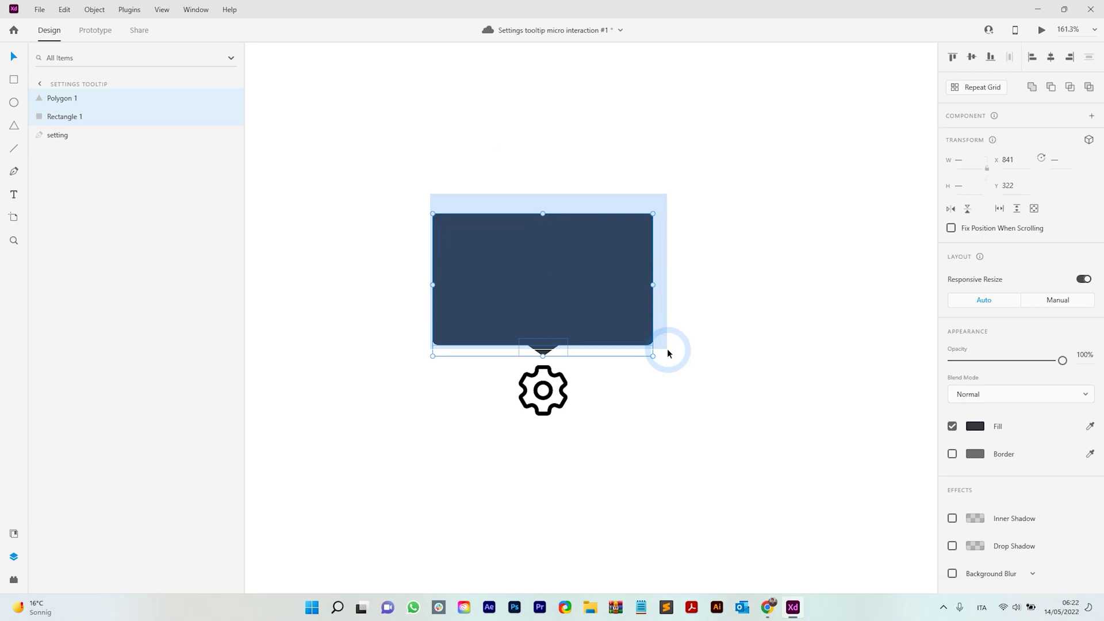
{"action": "key", "text": "ctrl+g"}
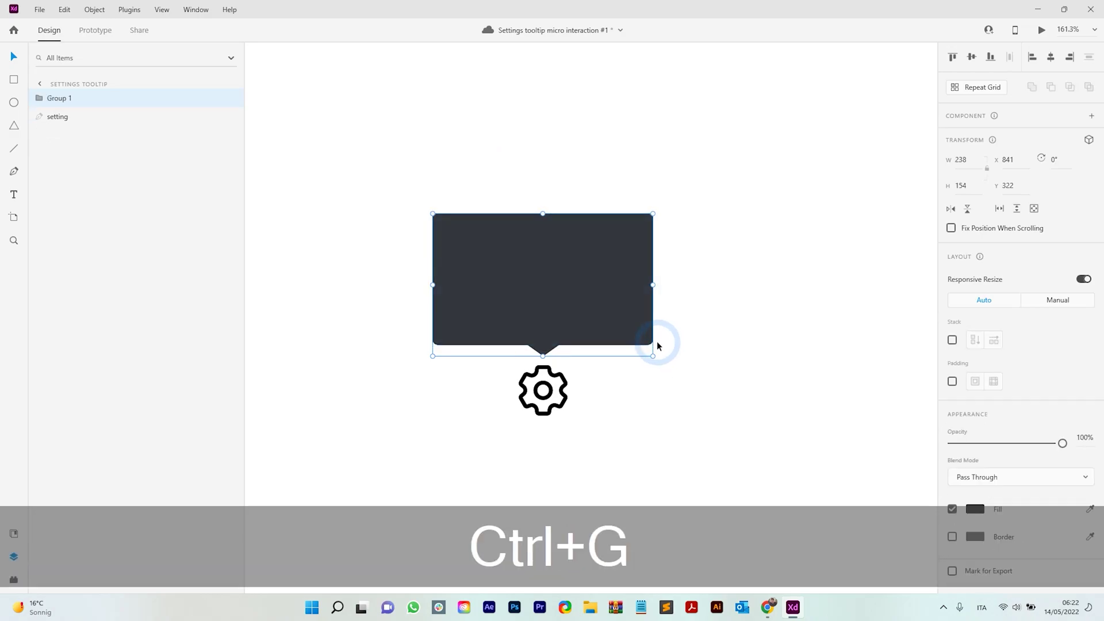
{"action": "left_click", "coordinate": [575, 290]}
{"action": "double_click", "coordinate": [66, 98]}
{"action": "type", "text": "Tooltip"}
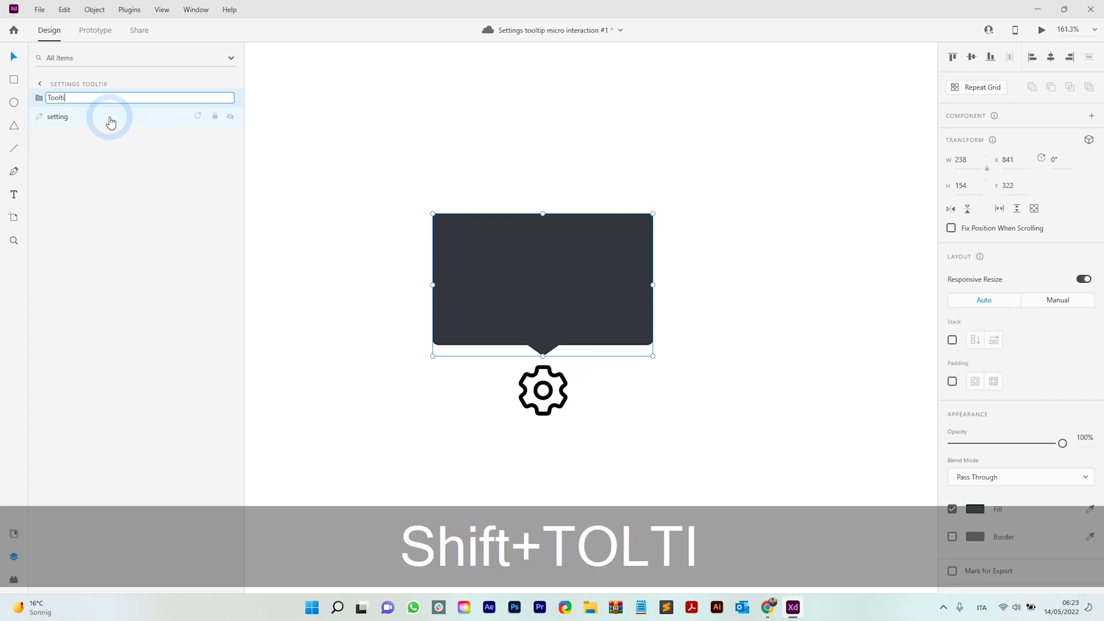
{"action": "key", "text": "Return"}
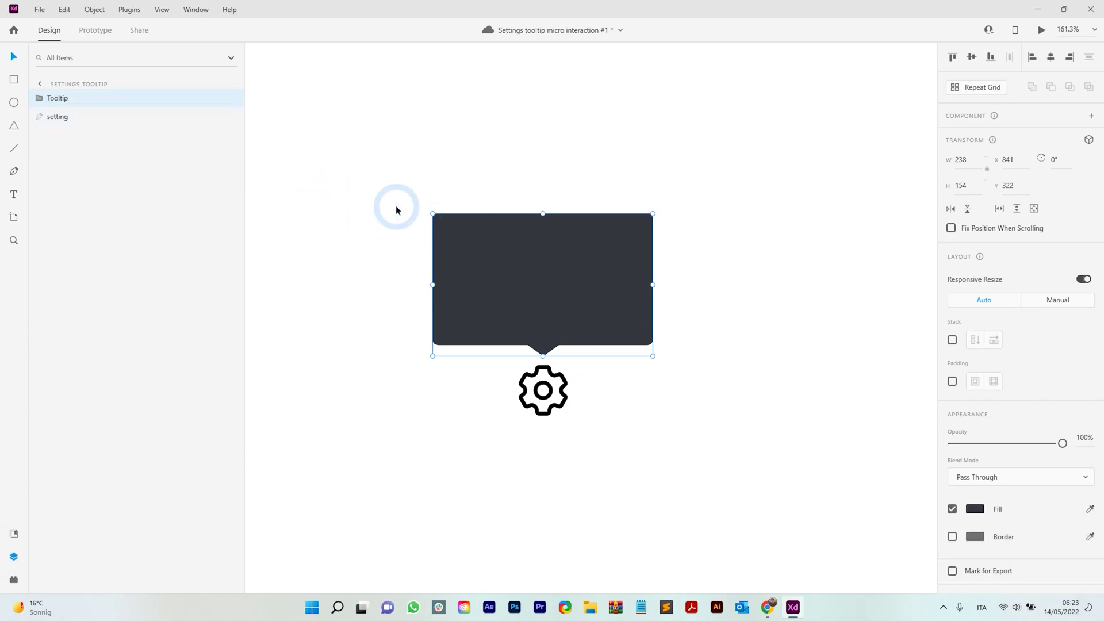
{"action": "left_click", "coordinate": [396, 208]}
Add the text "Speed" and place it in the upper-left area of the tooltip.
{"action": "key", "text": "t"}
{"action": "left_click", "coordinate": [486, 263]}
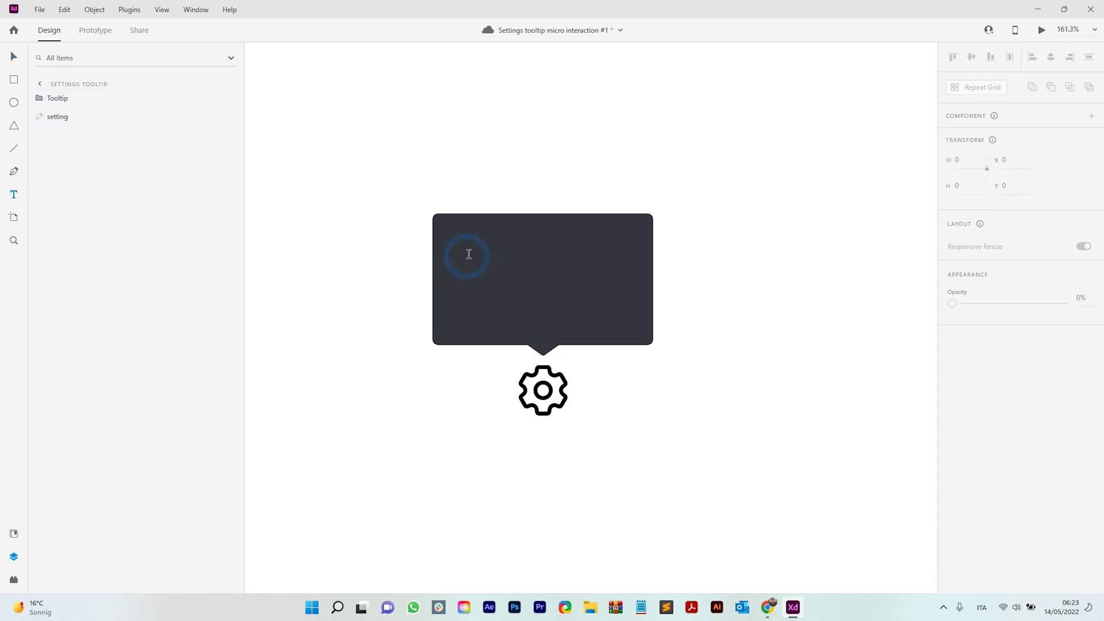
{"action": "left_click", "coordinate": [467, 254]}
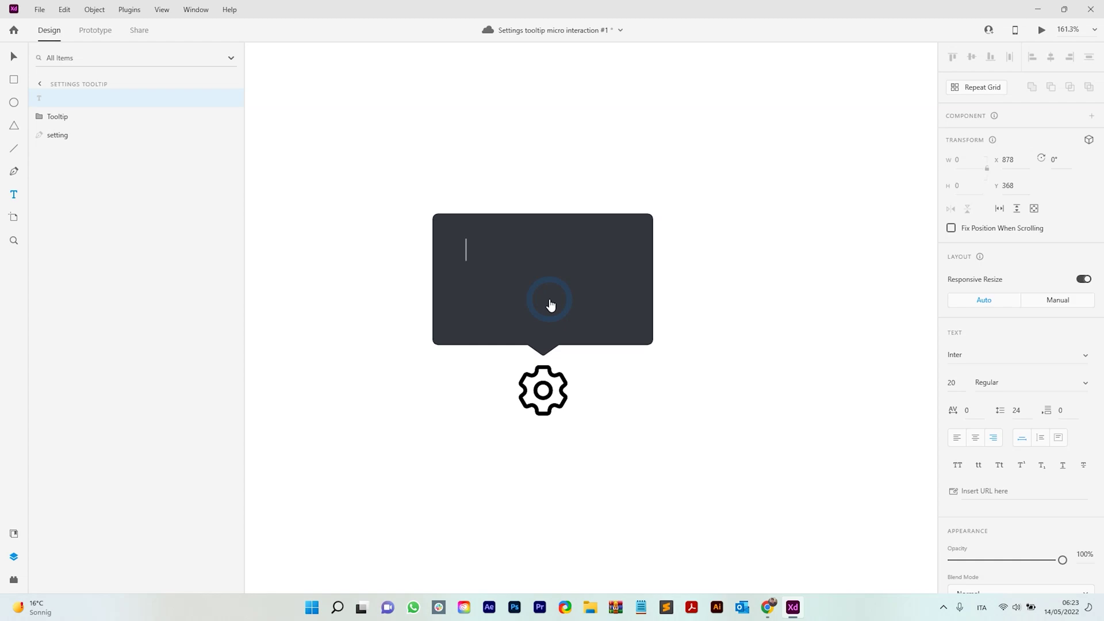
{"action": "type", "text": "Speed"}
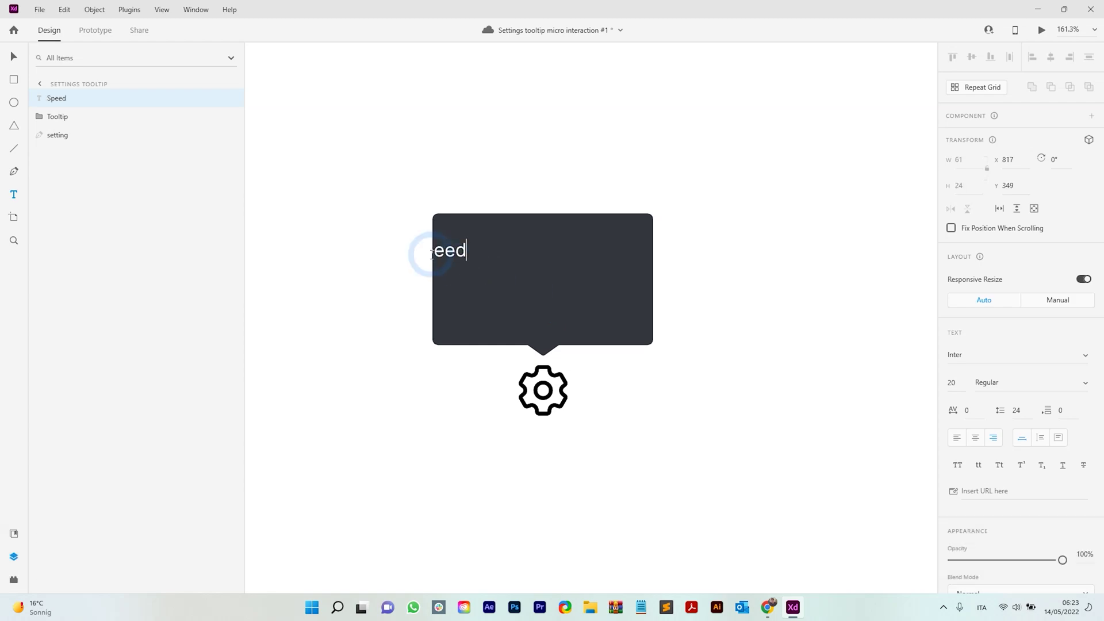
{"action": "left_click", "coordinate": [14, 55]}
{"action": "left_click_drag", "start_coordinate": [458, 256], "coordinate": [506, 256]}
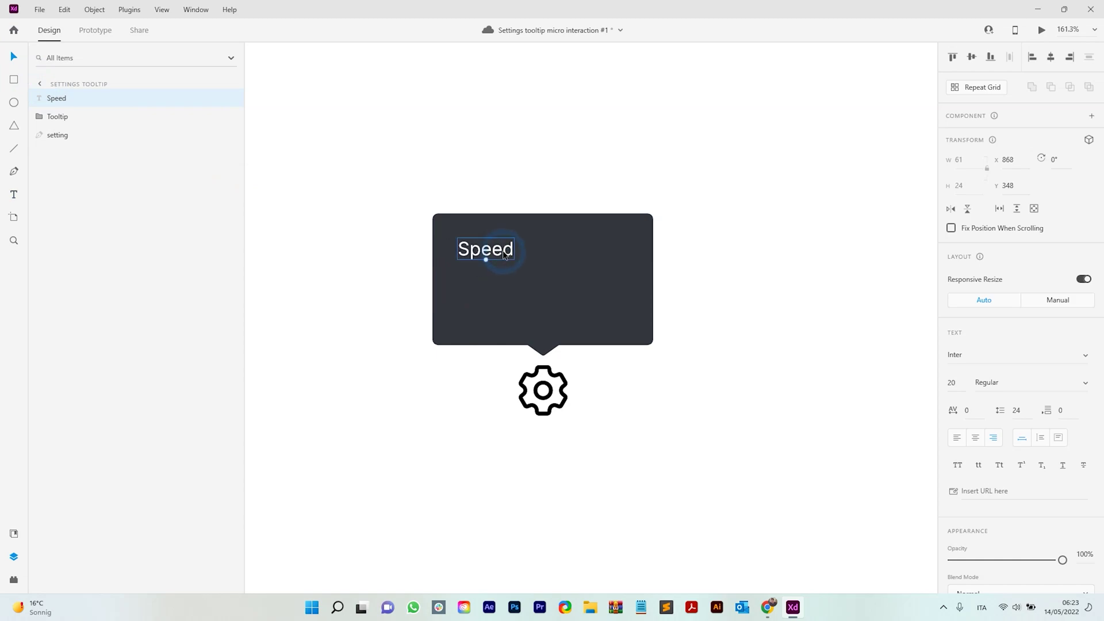
Set the Speed text's paragraph alignment to left.
{"action": "left_click", "coordinate": [976, 438]}
{"action": "left_click", "coordinate": [993, 438]}
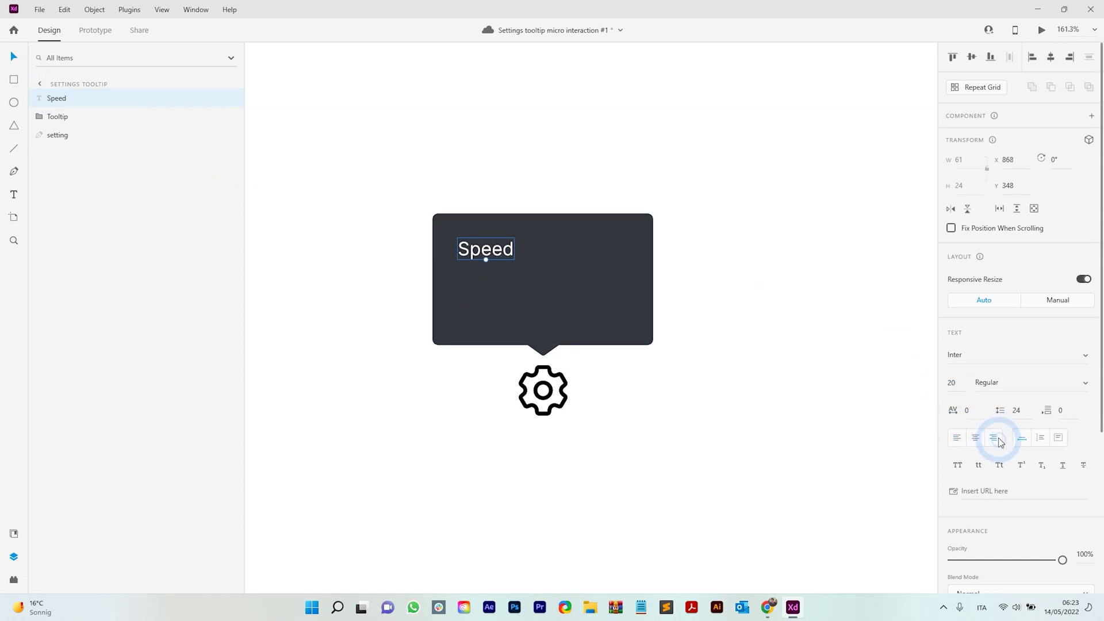
{"action": "left_click", "coordinate": [957, 438]}
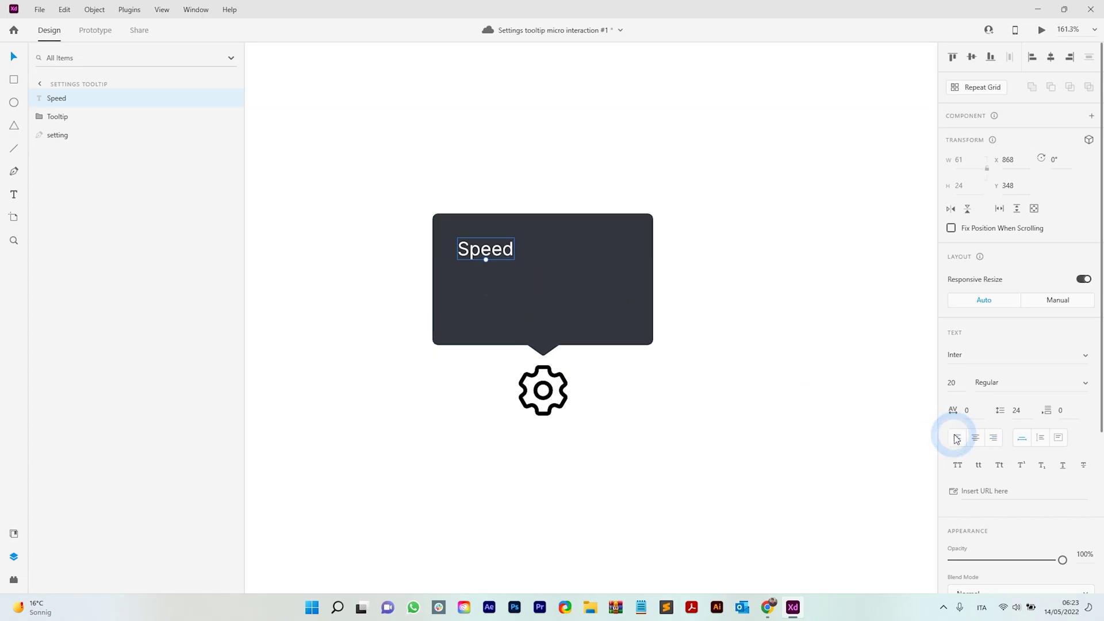
{"action": "left_click", "coordinate": [498, 275]}
Duplicate the Speed label to its right on the same line and change the copy's text to "x2".
{"action": "left_click_drag", "start_coordinate": [484, 257], "coordinate": [588, 263]}
{"action": "double_click", "coordinate": [592, 256]}
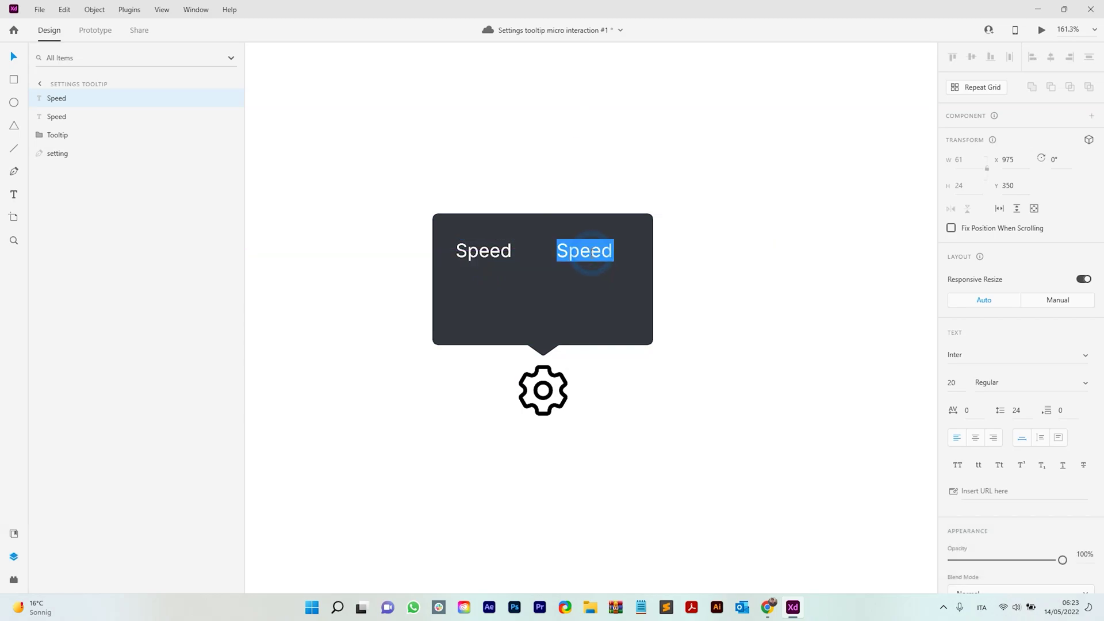
{"action": "type", "text": "2x"}
{"action": "left_click", "coordinate": [605, 280]}
{"action": "left_click", "coordinate": [573, 251]}
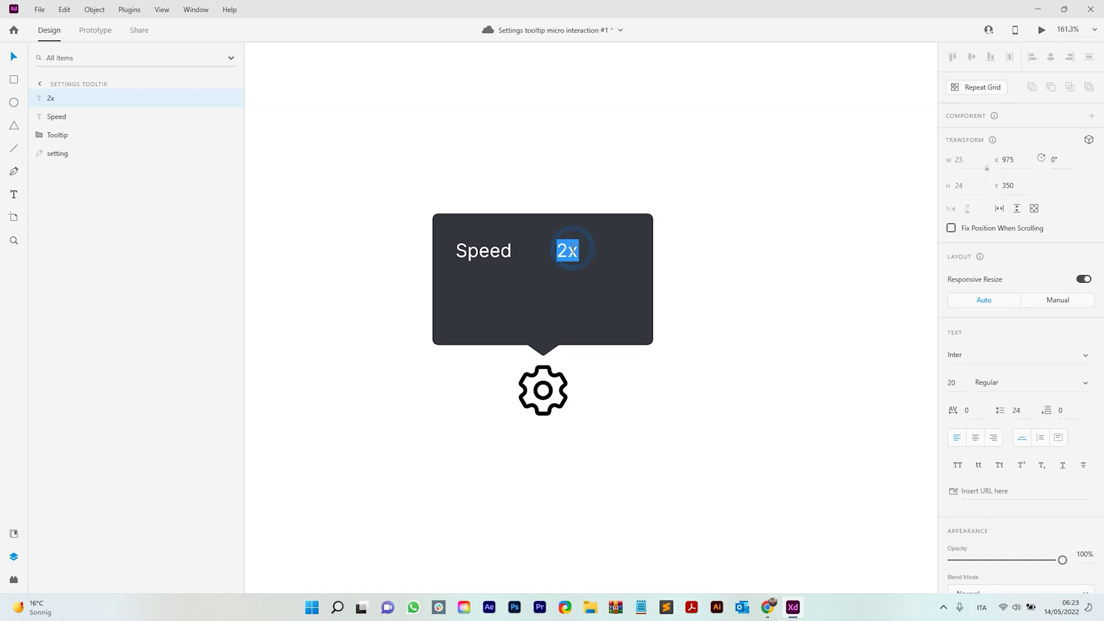
{"action": "left_click_drag", "start_coordinate": [572, 256], "coordinate": [582, 258]}
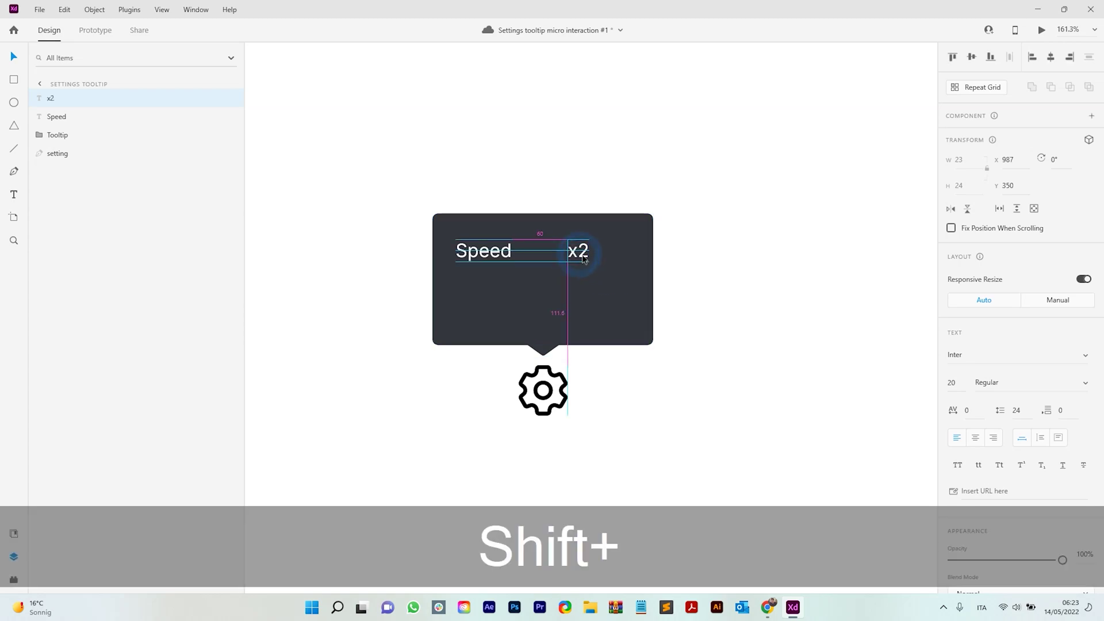
Group the Speed and x2 texts together and rename the group Speed.
{"action": "left_click", "coordinate": [508, 254], "text": "shift"}
{"action": "left_click", "coordinate": [541, 253]}
{"action": "left_click_drag", "start_coordinate": [498, 255], "coordinate": [509, 257]}
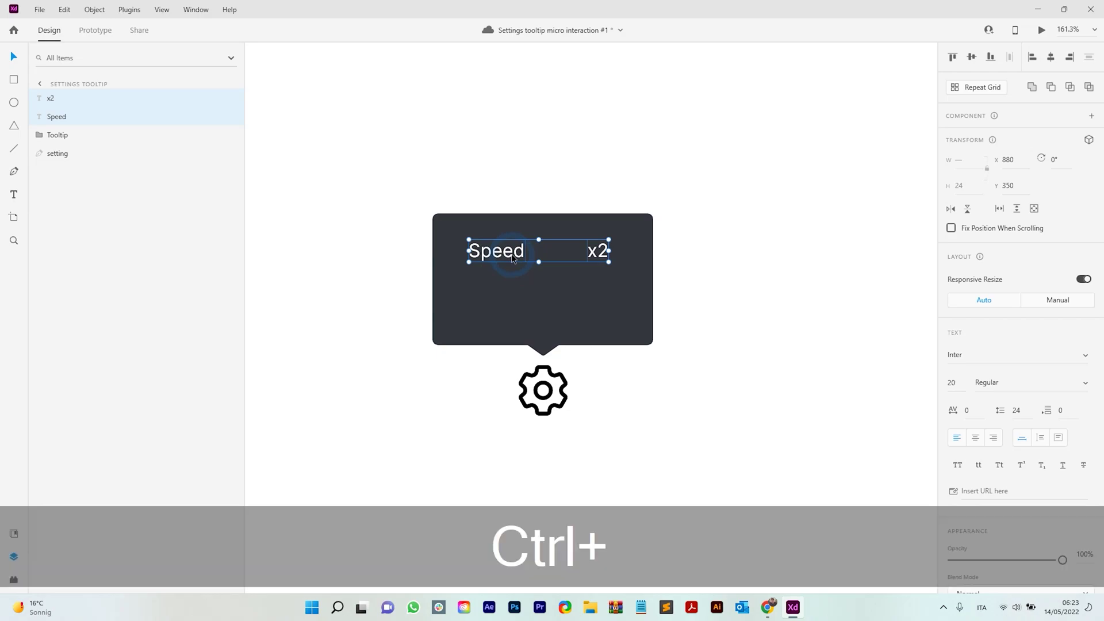
{"action": "key", "text": "ctrl+g"}
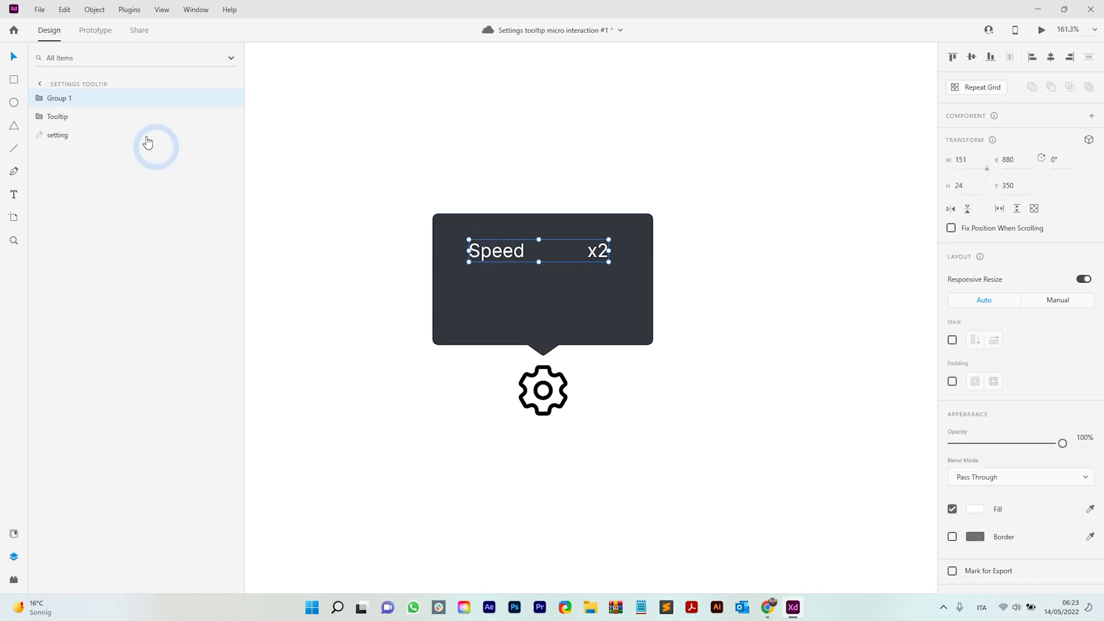
{"action": "double_click", "coordinate": [67, 99]}
{"action": "type", "text": "Speed"}
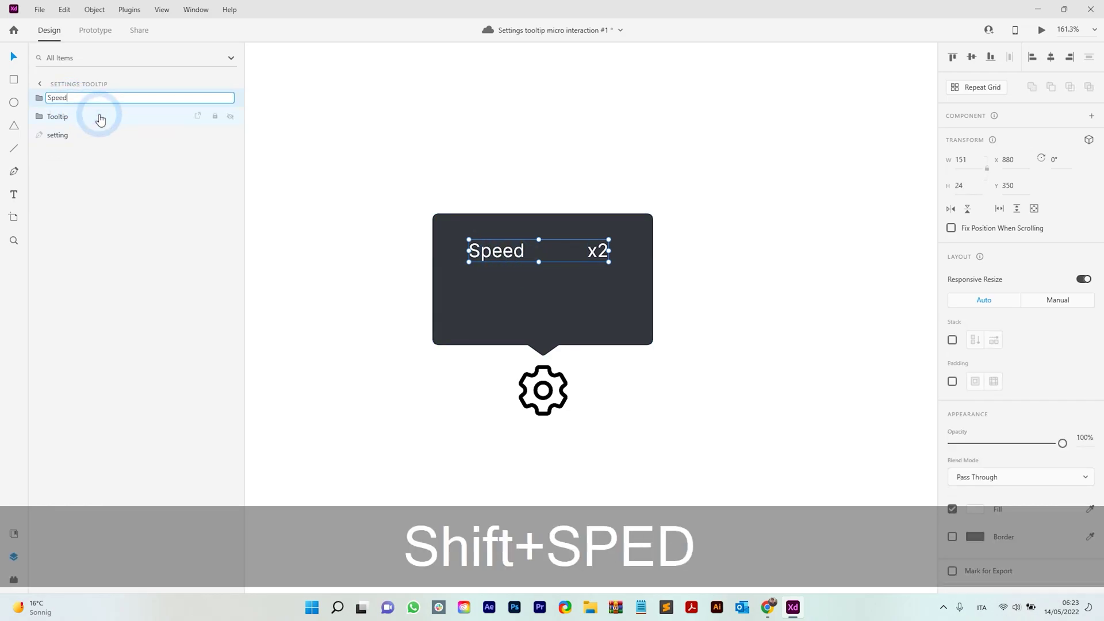
{"action": "key", "text": "Return"}
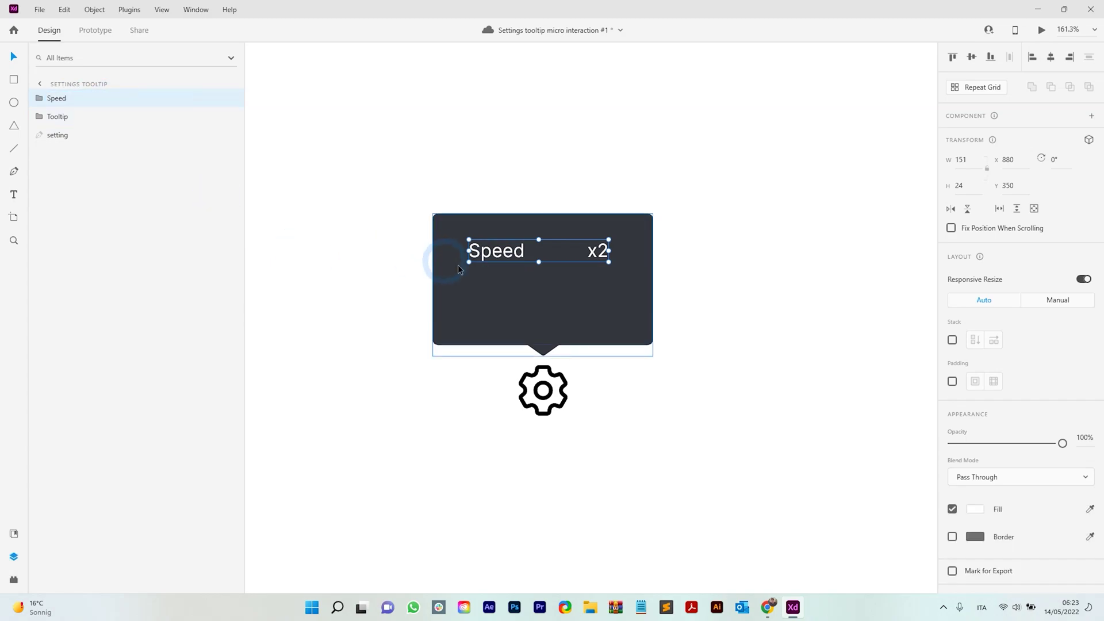
Duplicate the Speed row directly below itself and change the copy's texts to "Quality" and "1080p".
{"action": "left_click_drag", "start_coordinate": [537, 257], "coordinate": [509, 292]}
{"action": "double_click", "coordinate": [508, 288]}
{"action": "double_click", "coordinate": [505, 286]}
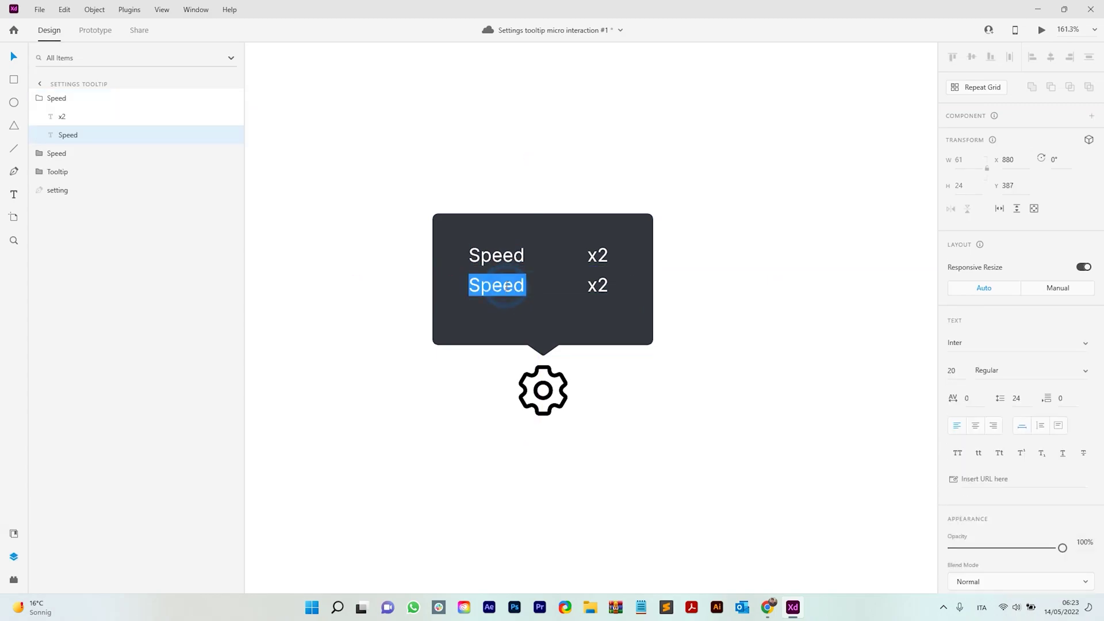
{"action": "type", "text": "Quality"}
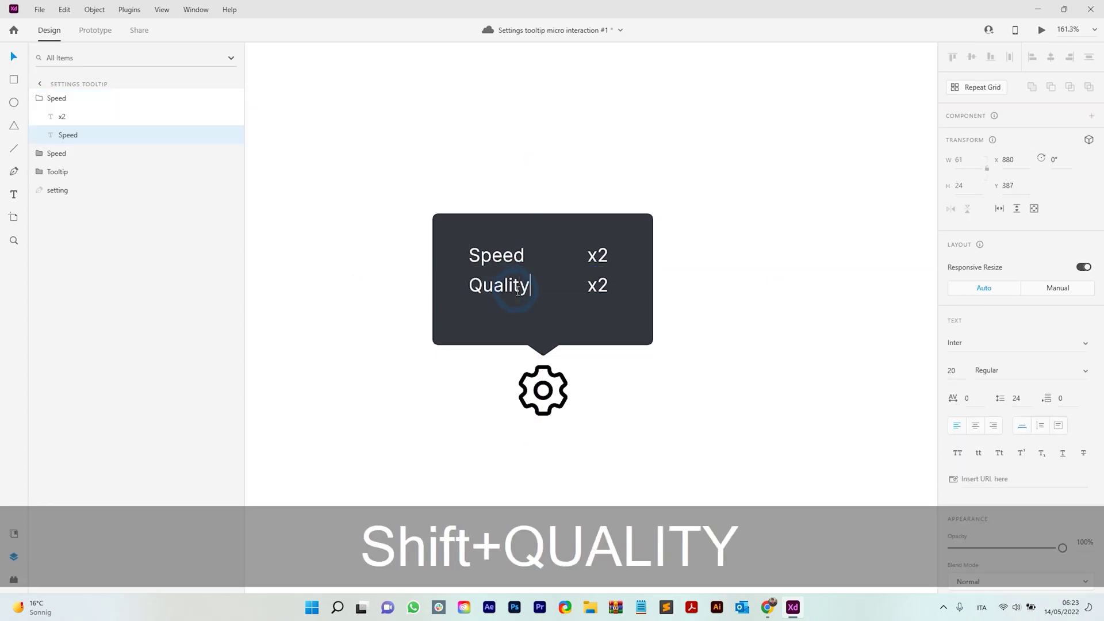
{"action": "double_click", "coordinate": [598, 284]}
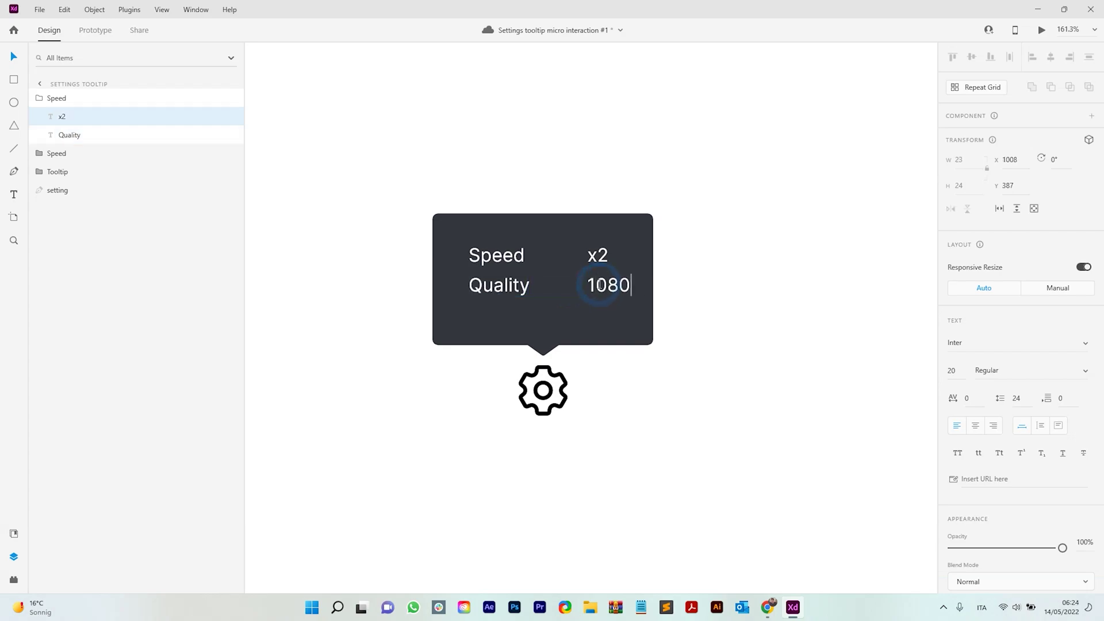
{"action": "type", "text": "1080p"}
{"action": "key", "text": "Escape"}
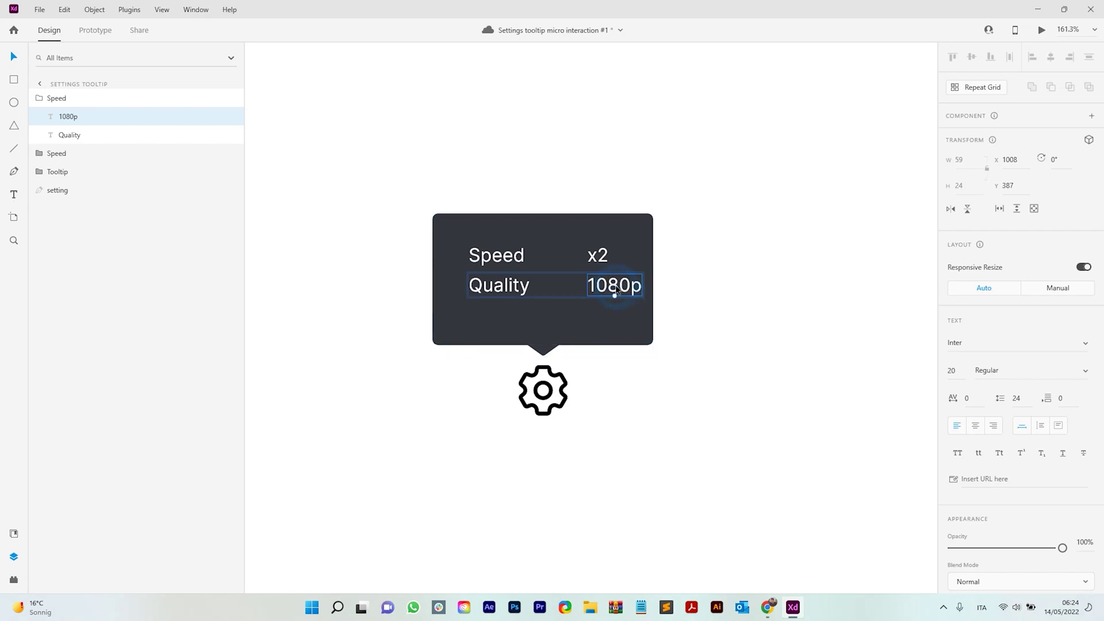
Line up the 1080p text's right edge with x2 and set both value texts to right paragraph alignment.
{"action": "left_click_drag", "start_coordinate": [619, 293], "coordinate": [592, 291]}
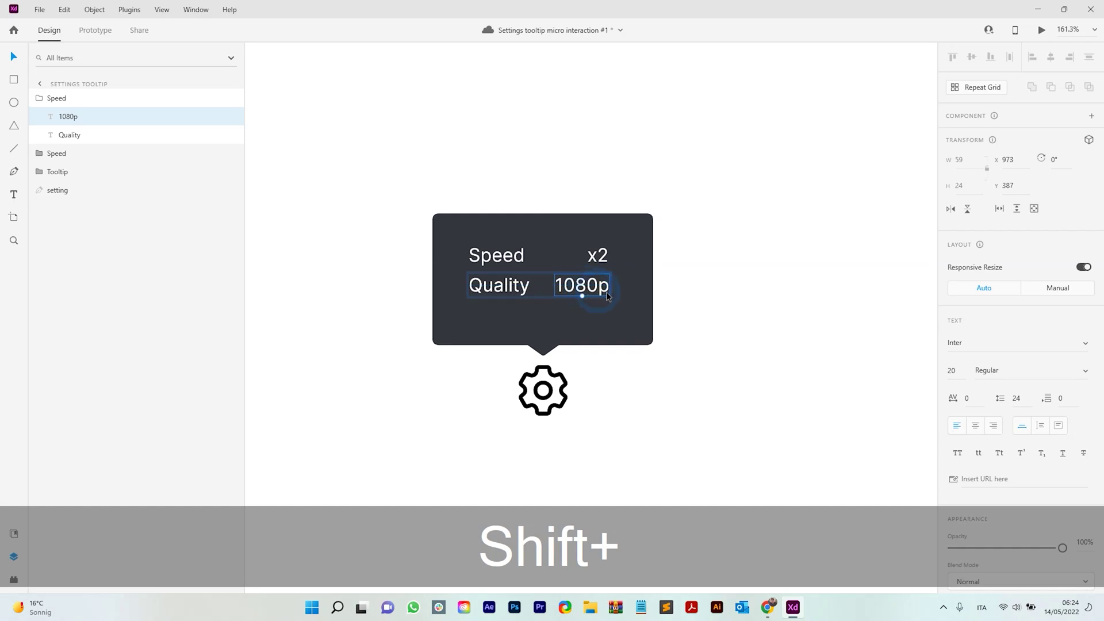
{"action": "left_click", "coordinate": [594, 256], "text": "ctrl"}
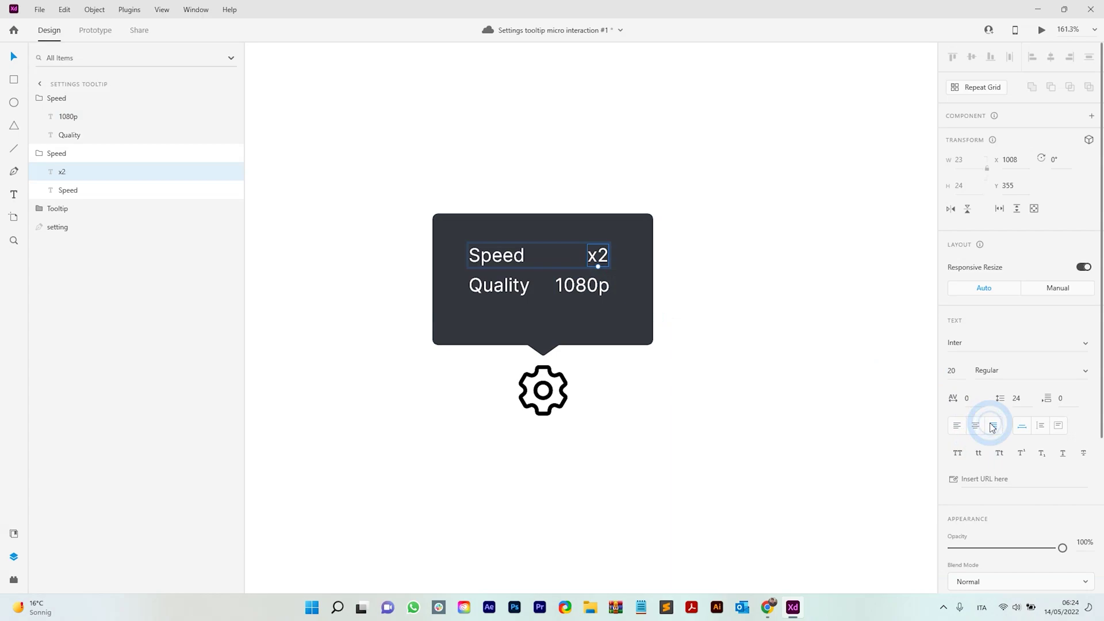
{"action": "left_click", "coordinate": [577, 293]}
{"action": "double_click", "coordinate": [598, 290]}
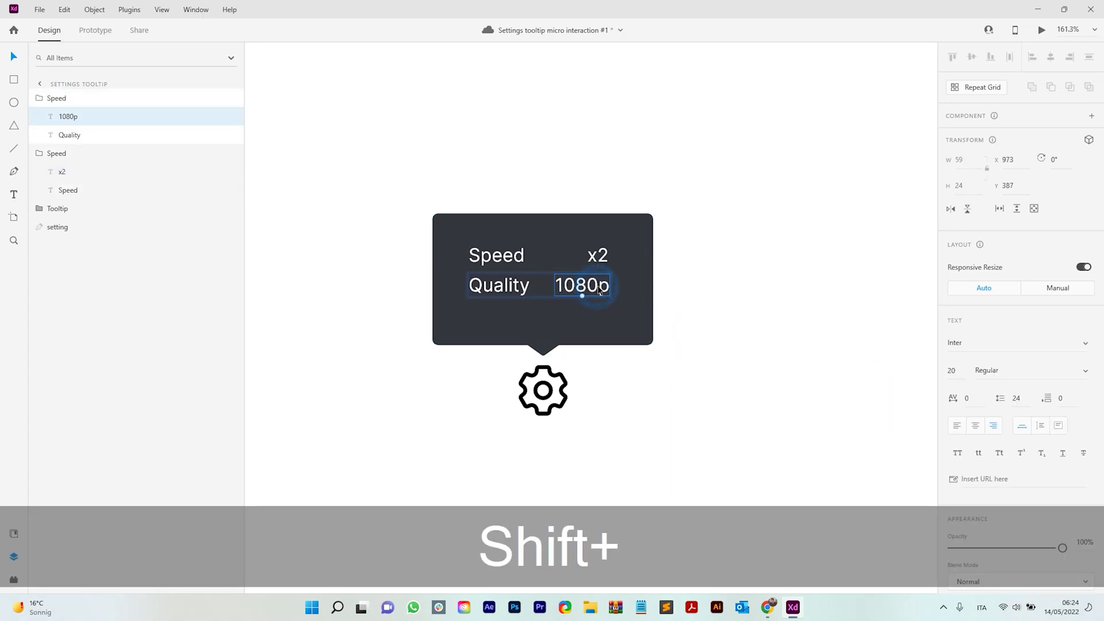
{"action": "left_click", "coordinate": [603, 307]}
Move both text rows down about 26 px and shorten the tooltip rectangle from its top edge to about 104 px high.
{"action": "left_click", "coordinate": [581, 288]}
{"action": "left_click", "coordinate": [594, 262], "text": "shift"}
{"action": "left_click_drag", "start_coordinate": [593, 262], "coordinate": [594, 286]}
{"action": "left_click", "coordinate": [546, 233], "text": "ctrl+shift"}
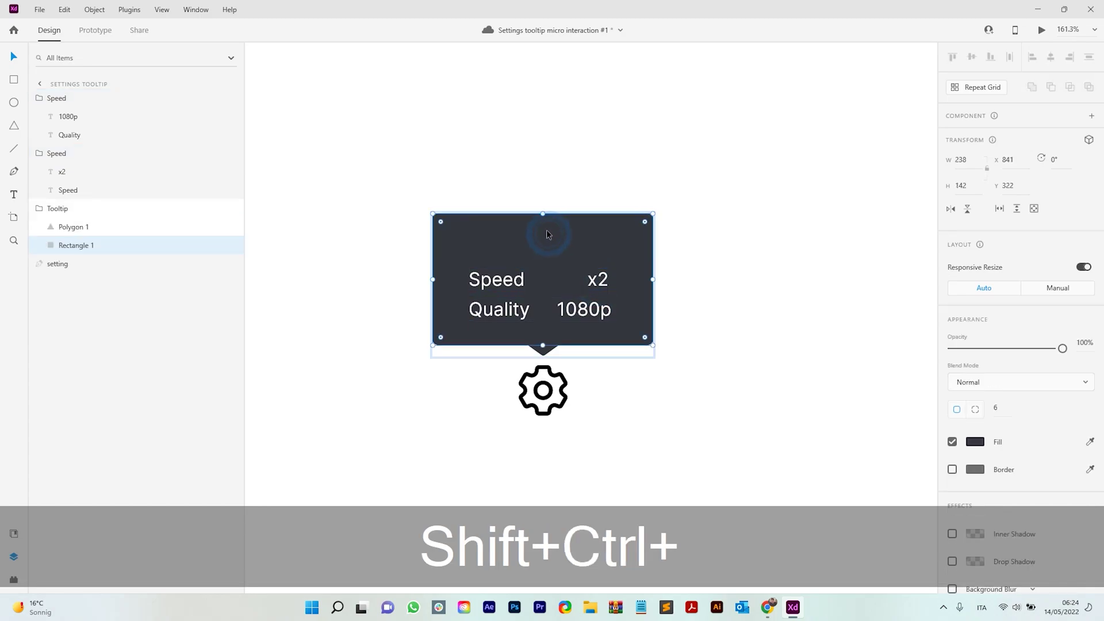
{"action": "left_click_drag", "start_coordinate": [544, 215], "coordinate": [544, 249]}
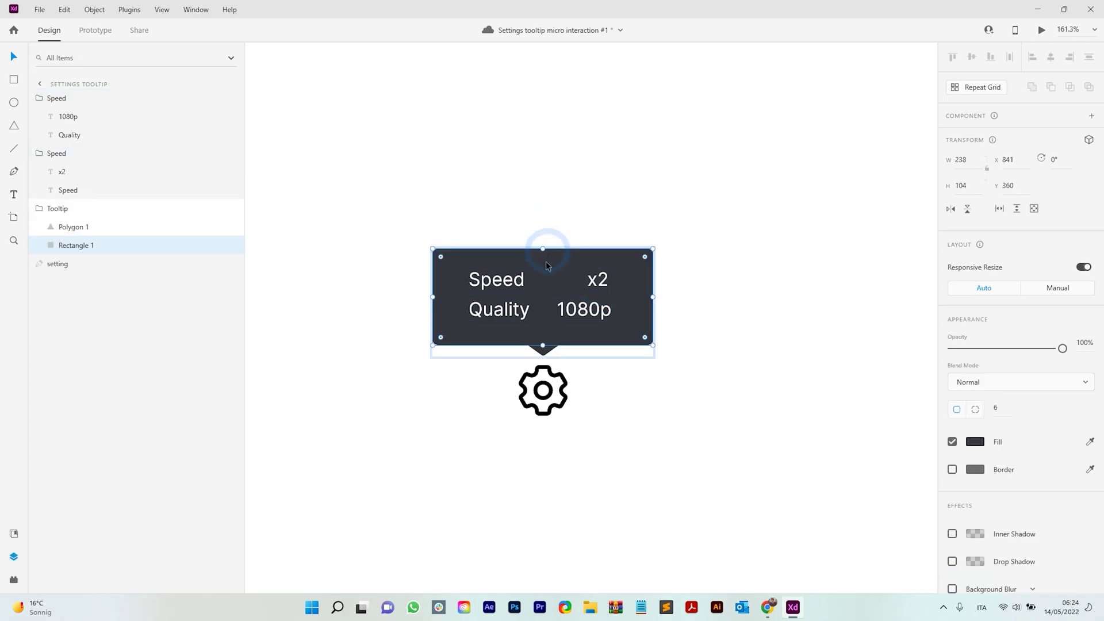
Check the spacing around the text rows and extend the tooltip rectangle upward to a height of about 111 px.
{"action": "left_click", "coordinate": [520, 308]}
{"action": "key", "text": "ctrl"}
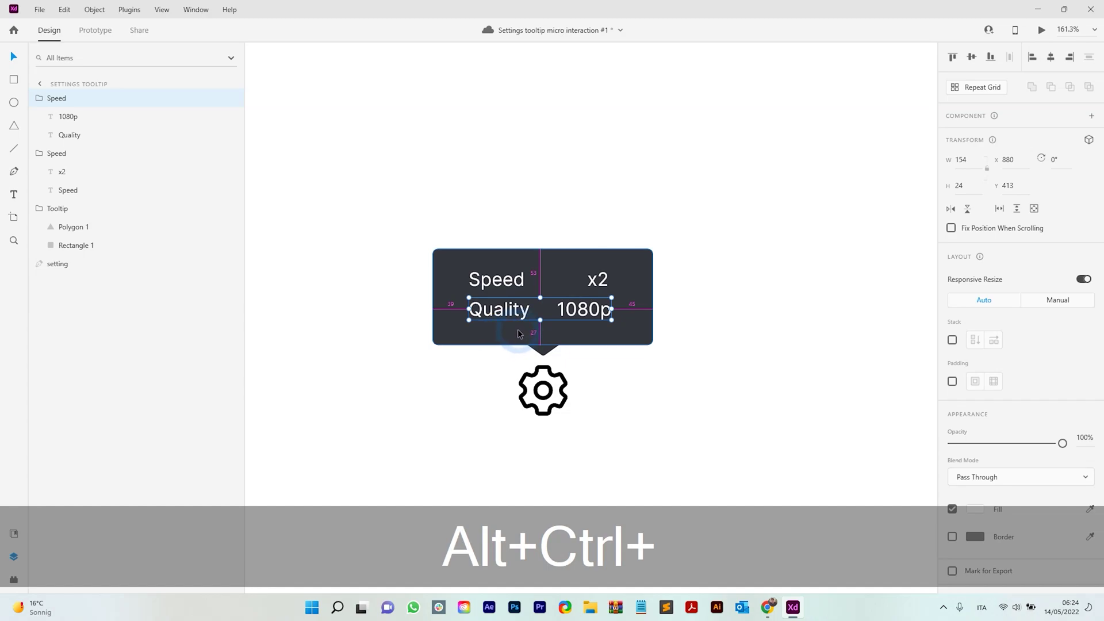
{"action": "left_click", "coordinate": [511, 284], "text": "ctrl"}
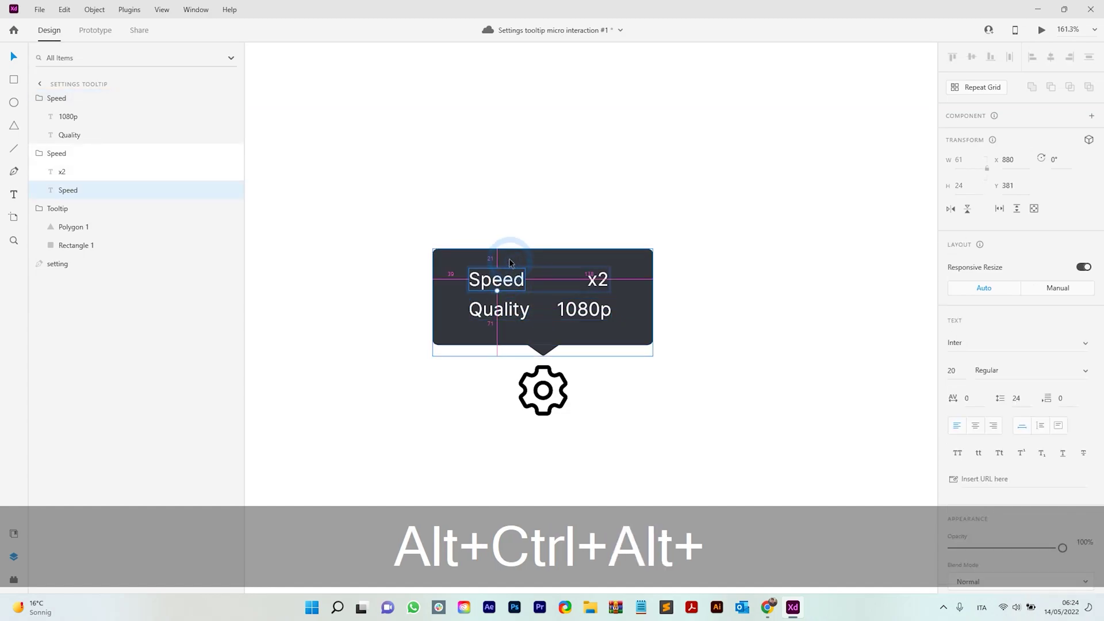
{"action": "left_click", "coordinate": [561, 252], "text": "ctrl"}
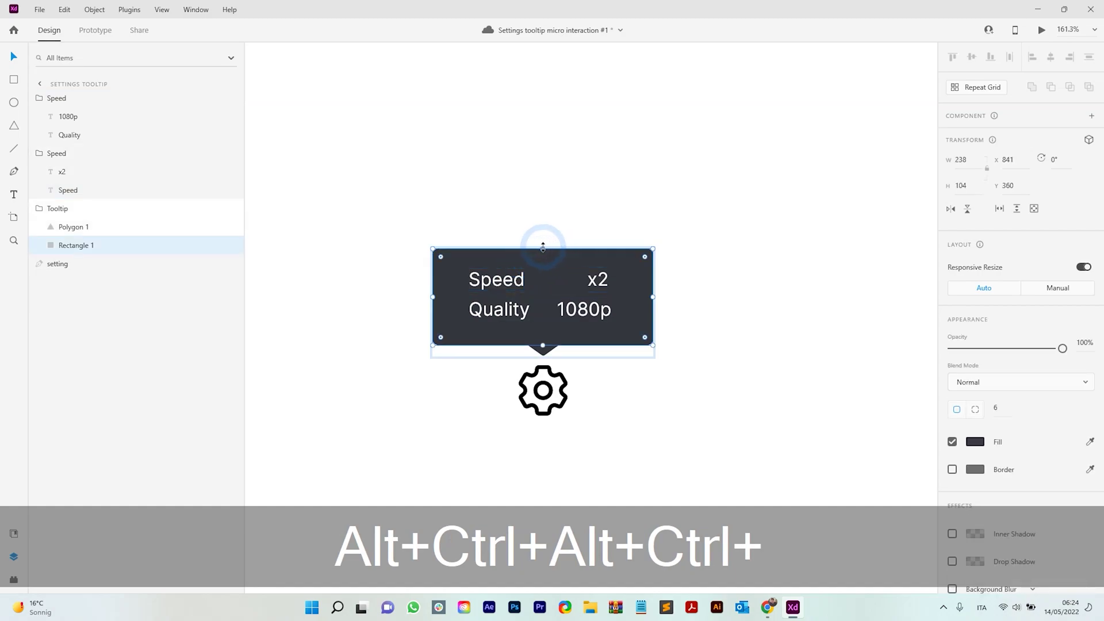
{"action": "left_click_drag", "start_coordinate": [543, 247], "coordinate": [543, 243]}
{"action": "left_click", "coordinate": [510, 279], "text": "ctrl+alt"}
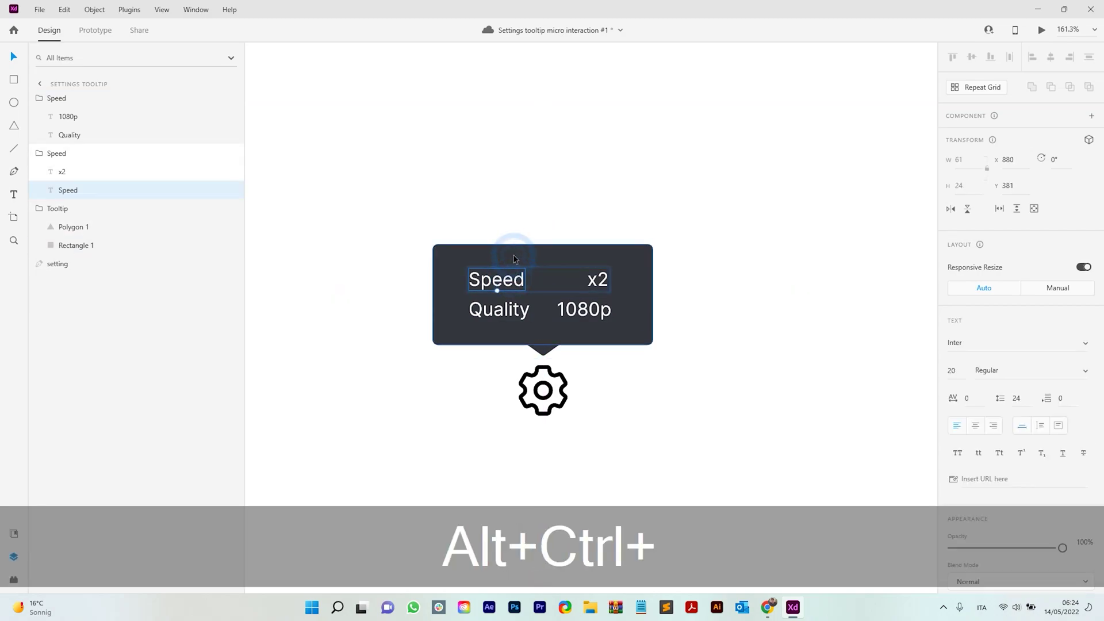
{"action": "left_click", "coordinate": [538, 253], "text": "ctrl+alt"}
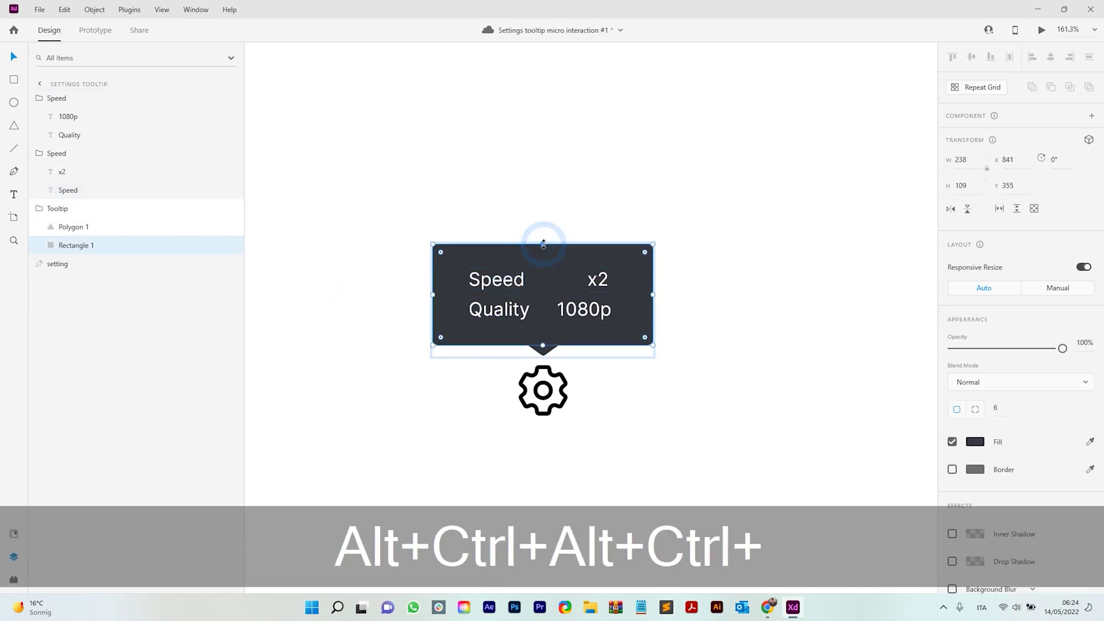
{"action": "left_click_drag", "start_coordinate": [543, 244], "coordinate": [544, 242]}
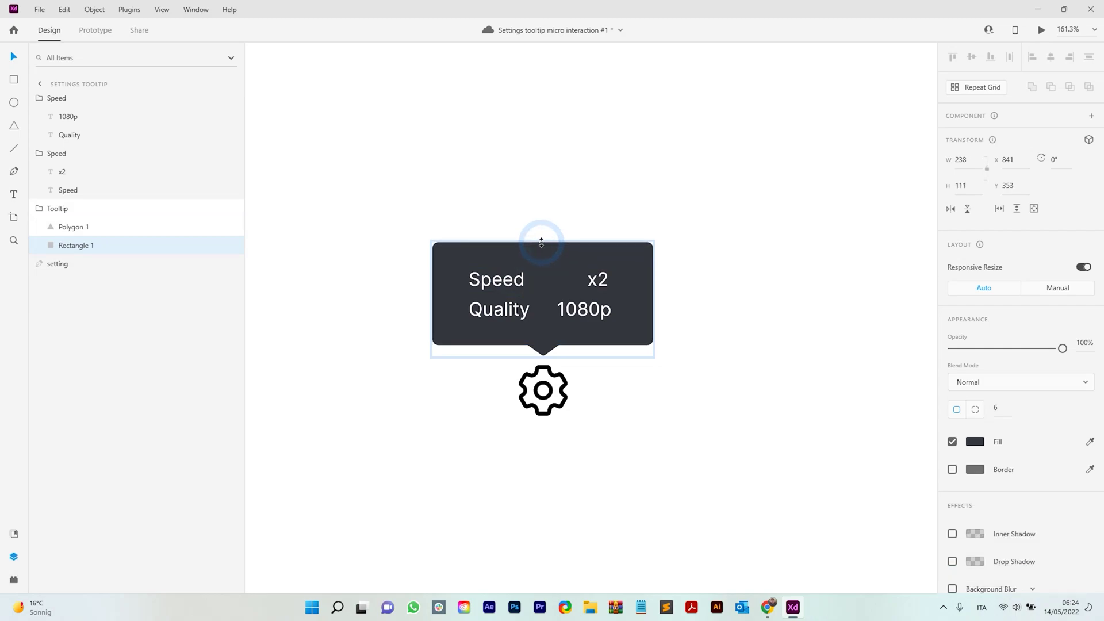
Check the margin above the Speed row and lower the tooltip rectangle's top edge slightly to match the bottom margin.
{"action": "left_click", "coordinate": [505, 285], "text": "ctrl"}
{"action": "key", "text": "alt"}
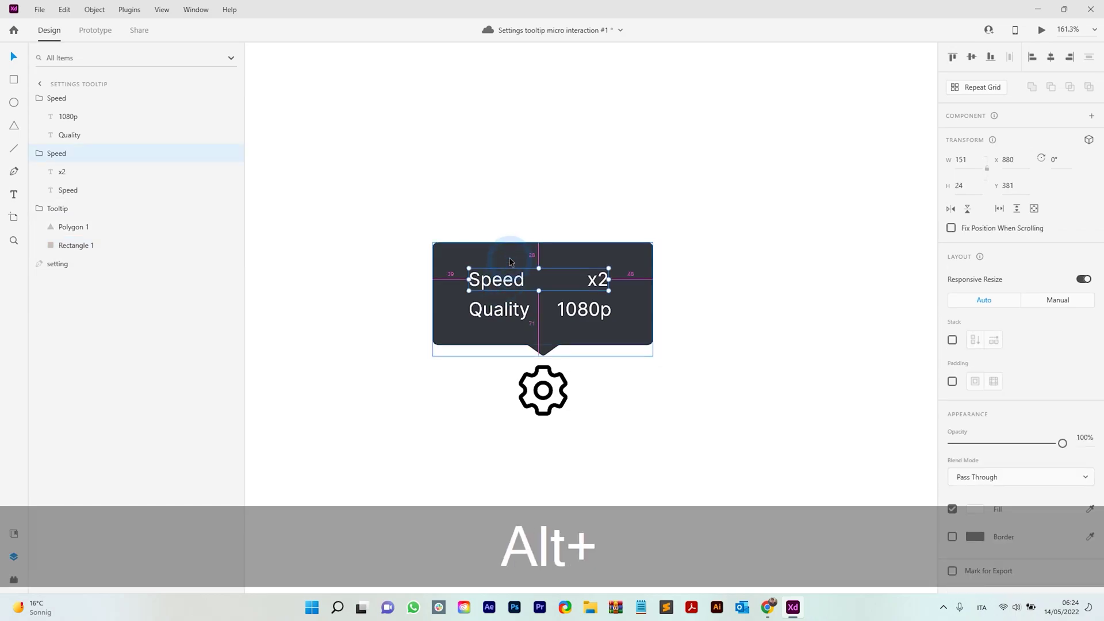
{"action": "scroll", "coordinate": [529, 255], "scroll_direction": "up", "scroll_amount": 5}
{"action": "left_click", "coordinate": [563, 226], "text": "ctrl"}
{"action": "left_click_drag", "start_coordinate": [562, 217], "coordinate": [561, 219]}
Narrow the tooltip rectangle equally from both sides for tighter side margins around the text rows.
{"action": "scroll", "coordinate": [397, 279], "scroll_direction": "down", "scroll_amount": 4}
{"action": "key", "text": "alt"}
{"action": "left_click_drag", "start_coordinate": [366, 304], "coordinate": [394, 299]}
{"action": "left_click", "coordinate": [362, 269]}
{"action": "scroll", "coordinate": [465, 205], "scroll_direction": "down", "scroll_amount": 1}
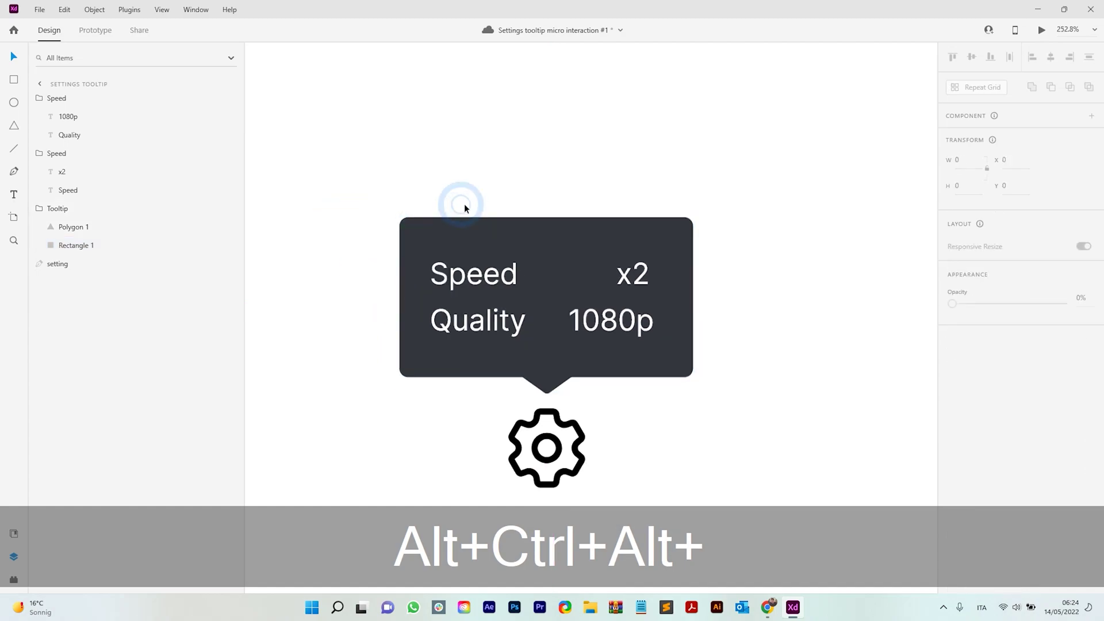
Change the fill of the x2 and 1080p value texts to cyan #00D8F0.
{"action": "scroll", "coordinate": [465, 207], "scroll_direction": "down", "scroll_amount": 2}
{"action": "left_click", "coordinate": [567, 273], "text": "ctrl"}
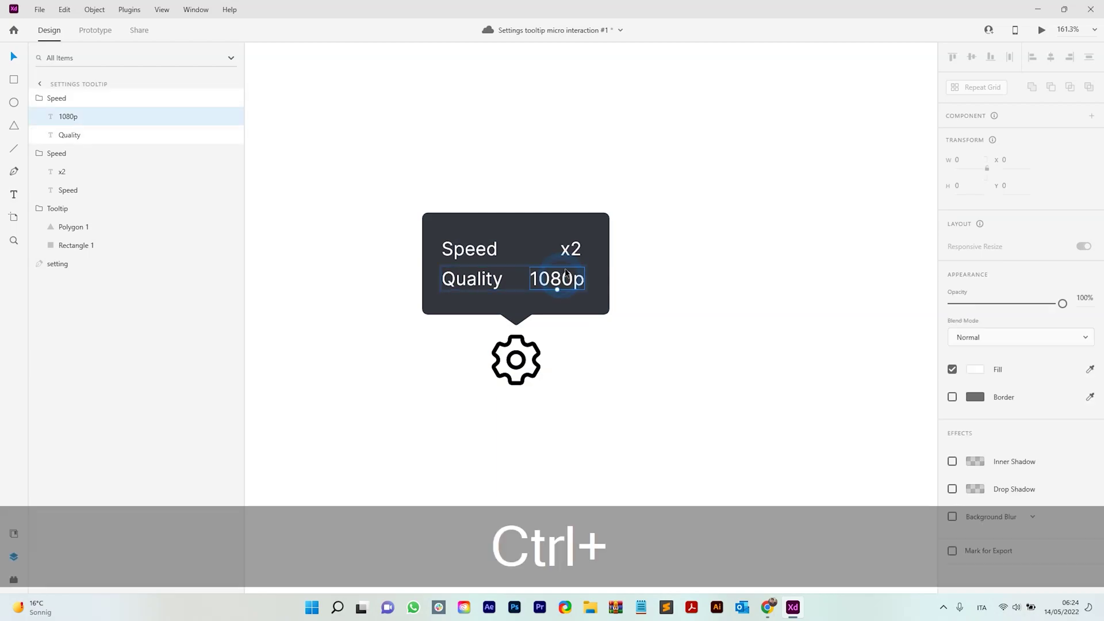
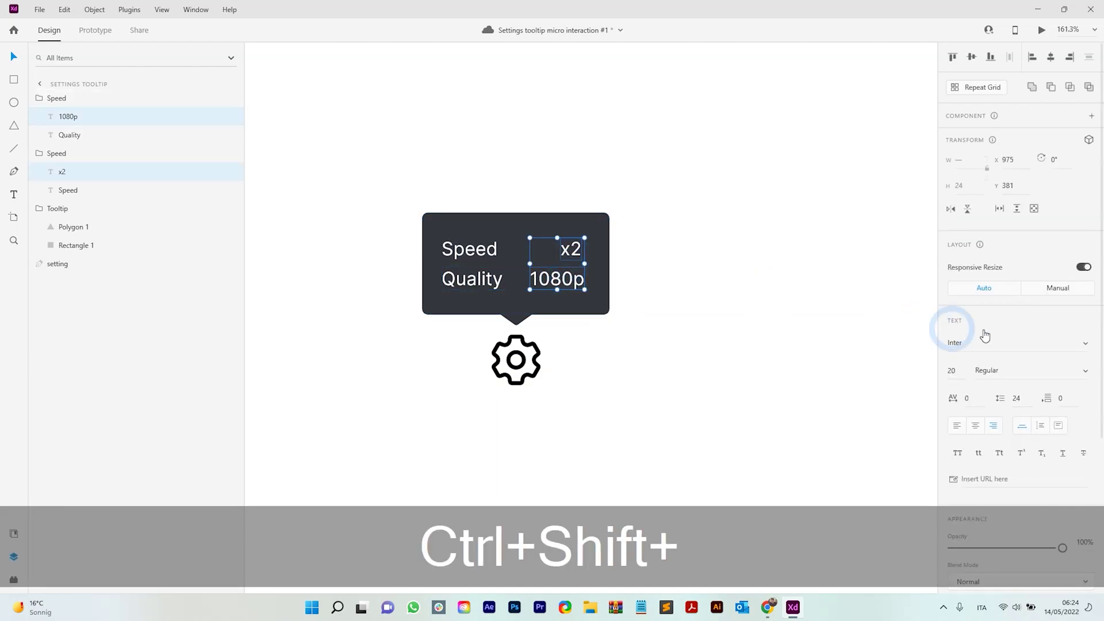
{"action": "left_click", "coordinate": [975, 449]}
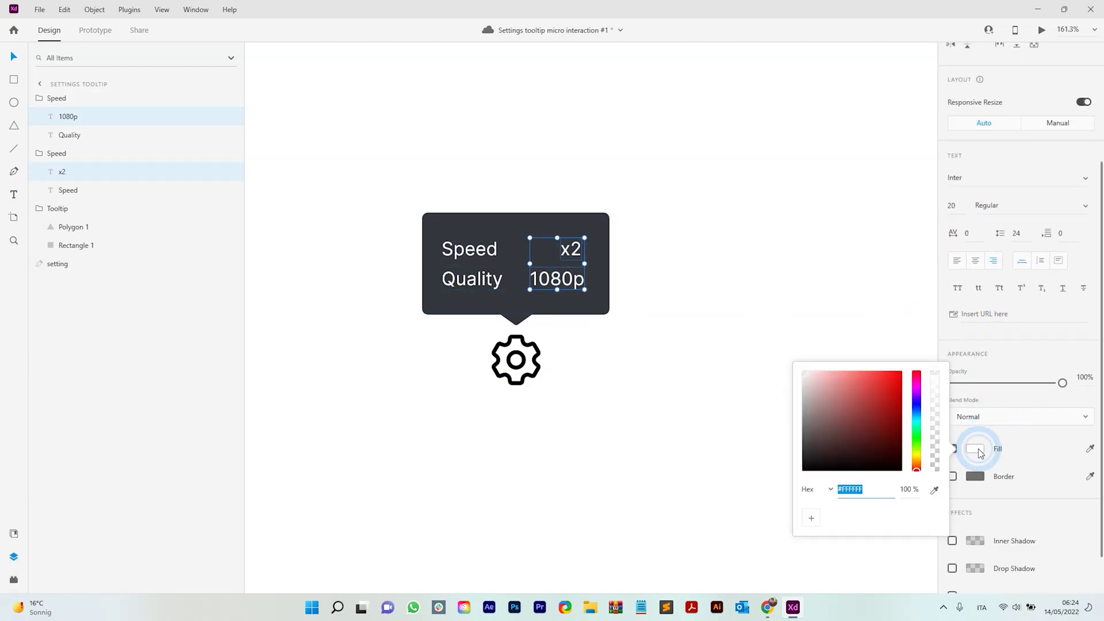
{"action": "left_click", "coordinate": [918, 415]}
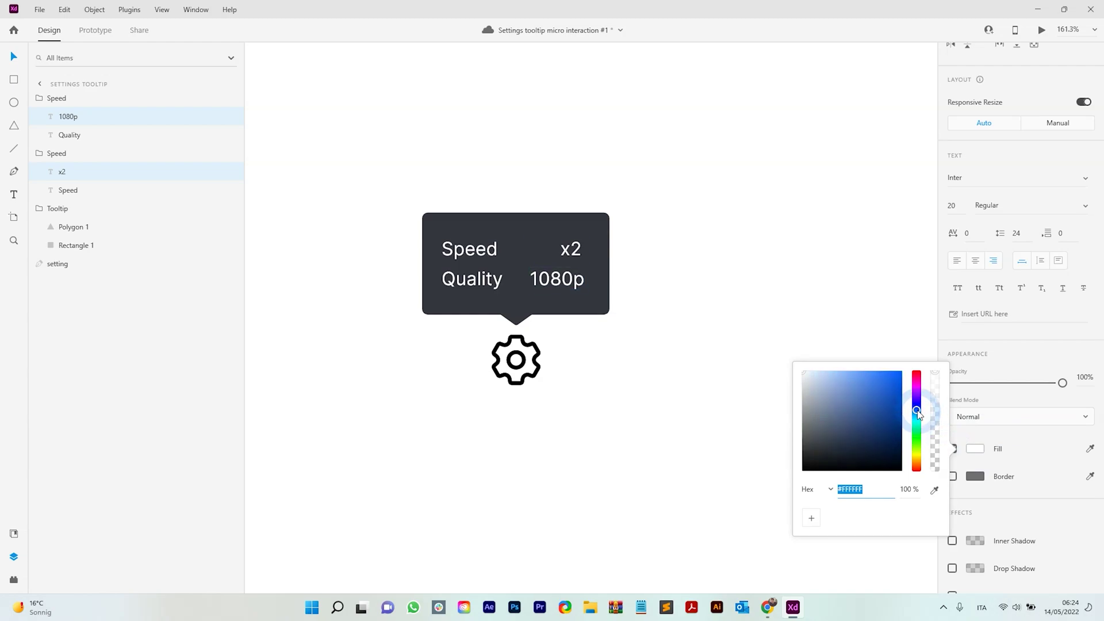
{"action": "left_click_drag", "start_coordinate": [918, 417], "coordinate": [906, 370]}
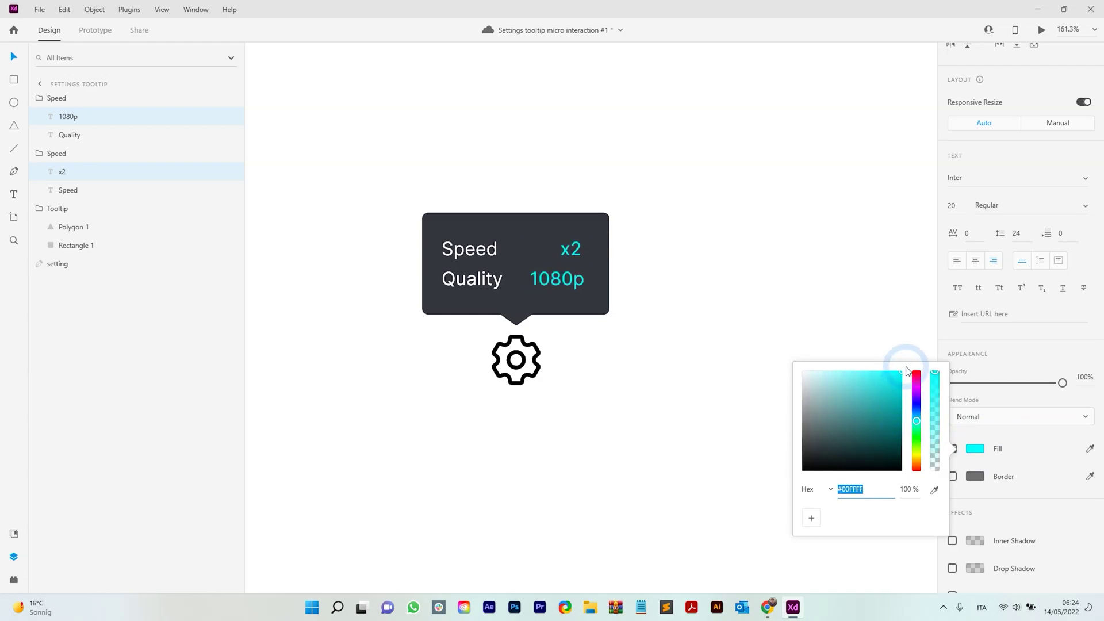
{"action": "left_click", "coordinate": [916, 418]}
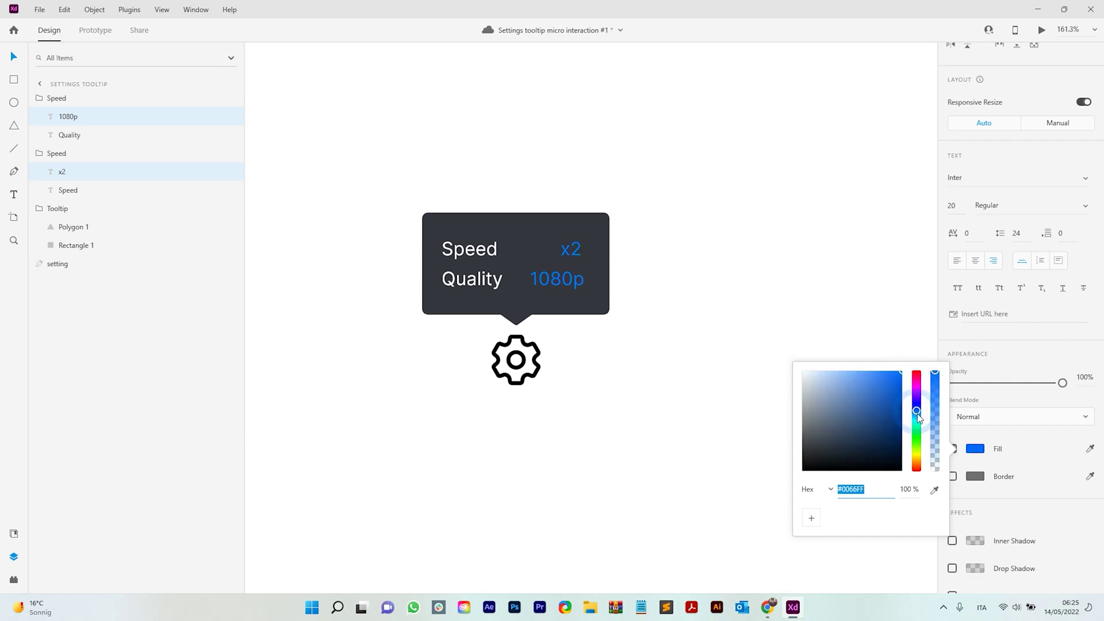
{"action": "left_click_drag", "start_coordinate": [874, 370], "coordinate": [890, 359]}
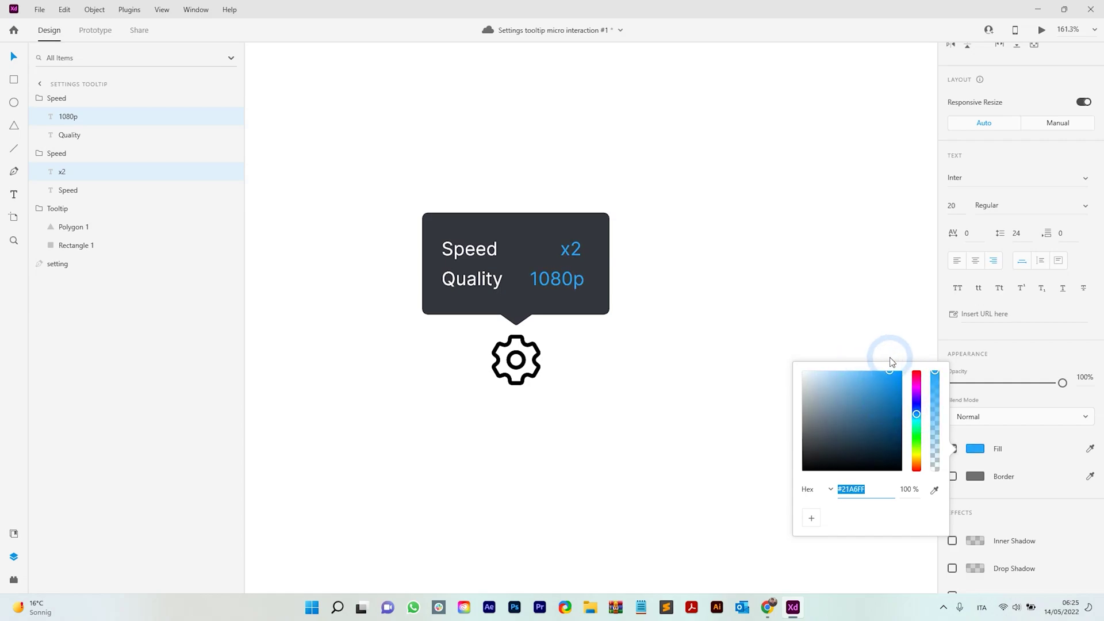
{"action": "left_click_drag", "start_coordinate": [917, 415], "coordinate": [923, 422]}
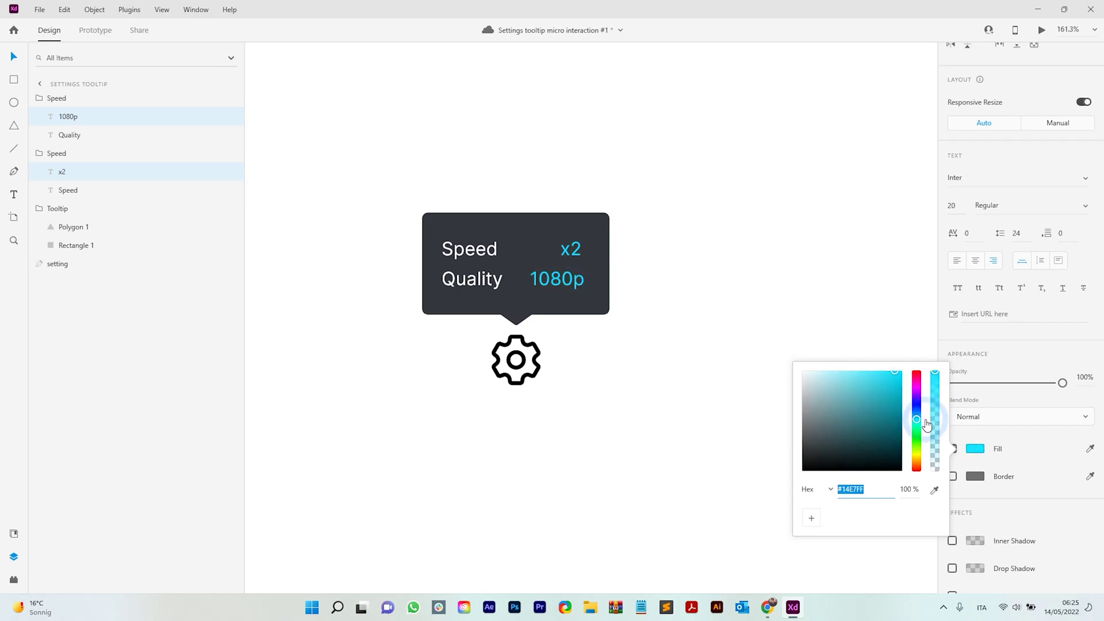
{"action": "left_click_drag", "start_coordinate": [898, 374], "coordinate": [916, 381]}
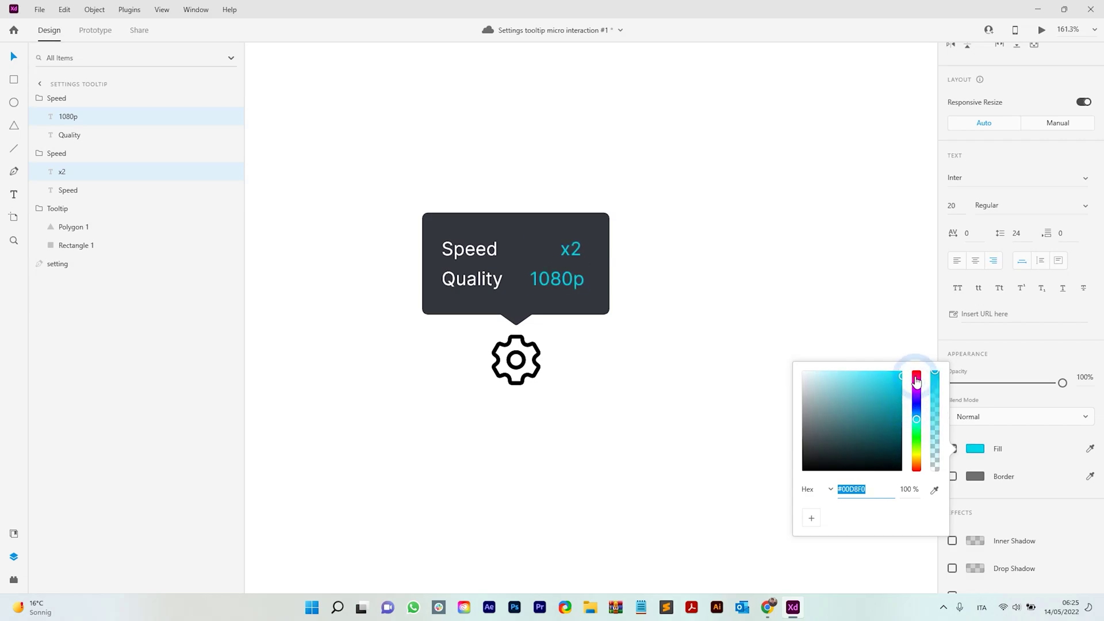
{"action": "left_click", "coordinate": [741, 295]}
{"action": "left_click", "coordinate": [631, 291]}
{"action": "scroll", "coordinate": [608, 287], "scroll_direction": "down", "scroll_amount": 3}
{"action": "left_click", "coordinate": [446, 293]}
{"action": "left_click_drag", "start_coordinate": [465, 212], "coordinate": [698, 385]}
{"action": "left_click", "coordinate": [560, 305], "text": "alt"}
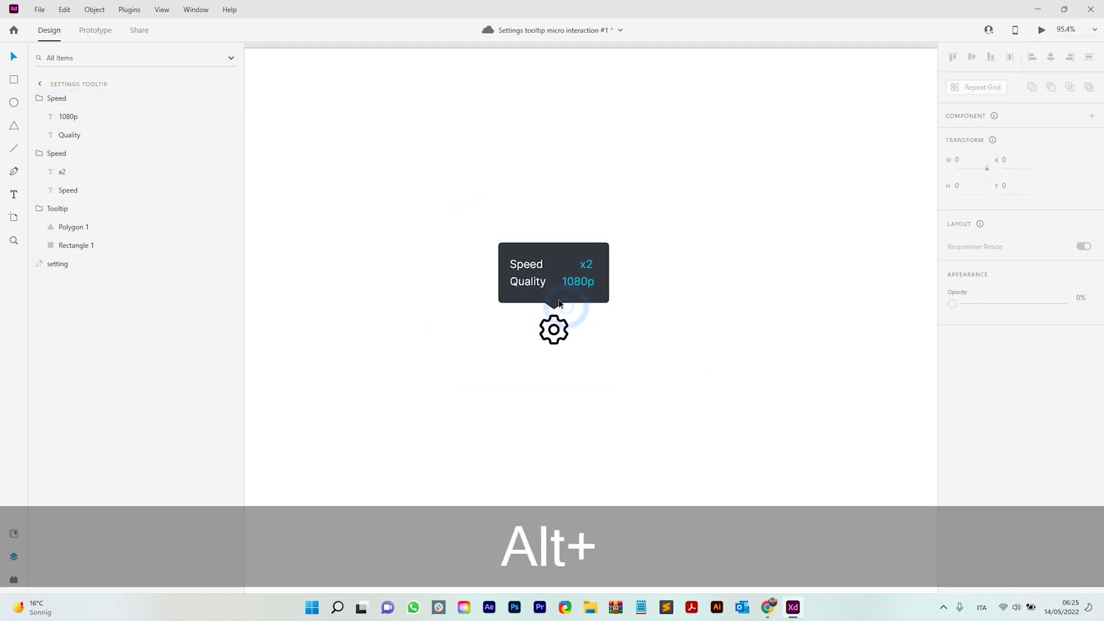
Save the 1080p text's cyan fill #00D8F0 as a color swatch.
{"action": "scroll", "coordinate": [559, 302], "scroll_direction": "up", "scroll_amount": 3}
{"action": "left_click", "coordinate": [591, 269], "text": "ctrl+alt"}
{"action": "scroll", "coordinate": [977, 391], "scroll_direction": "down", "scroll_amount": 3}
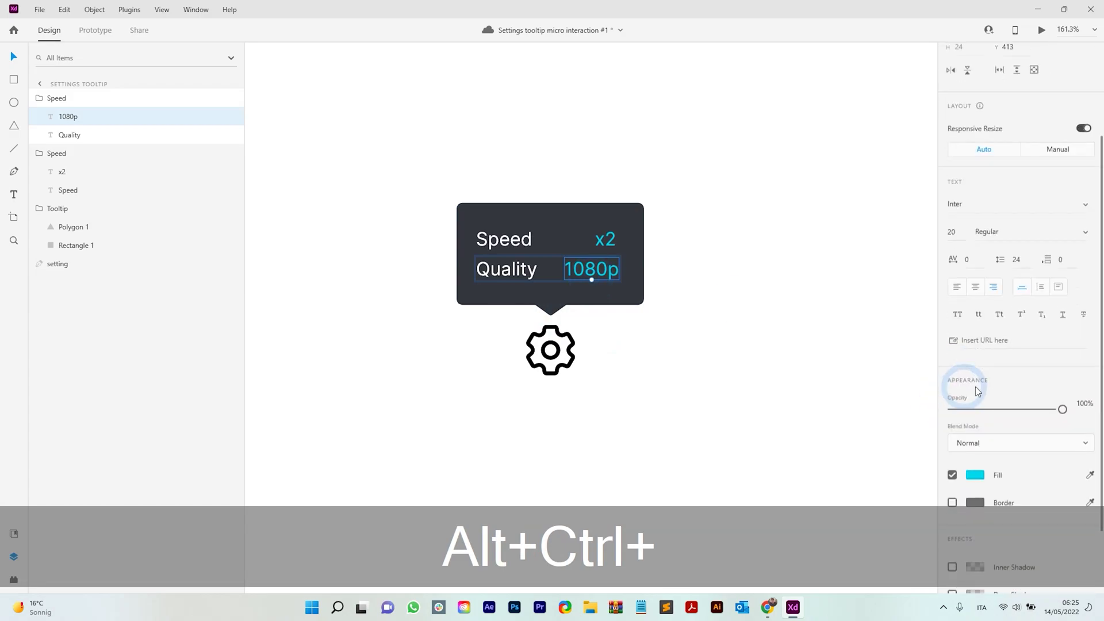
{"action": "scroll", "coordinate": [977, 391], "scroll_direction": "down", "scroll_amount": 1}
{"action": "left_click", "coordinate": [975, 448]}
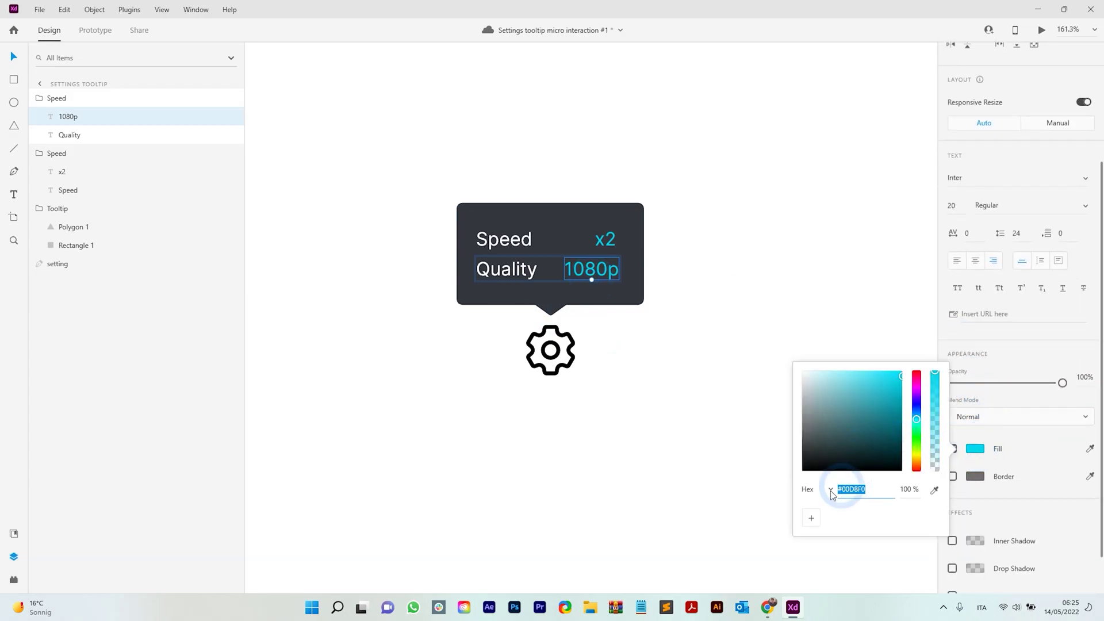
{"action": "left_click", "coordinate": [813, 519]}
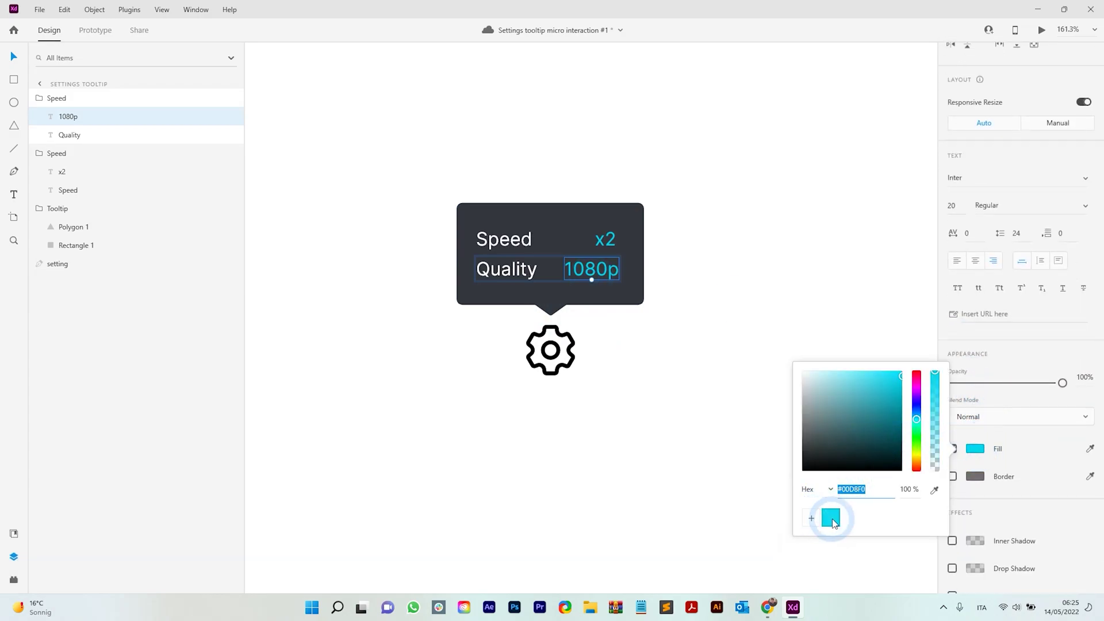
{"action": "left_click", "coordinate": [701, 396]}
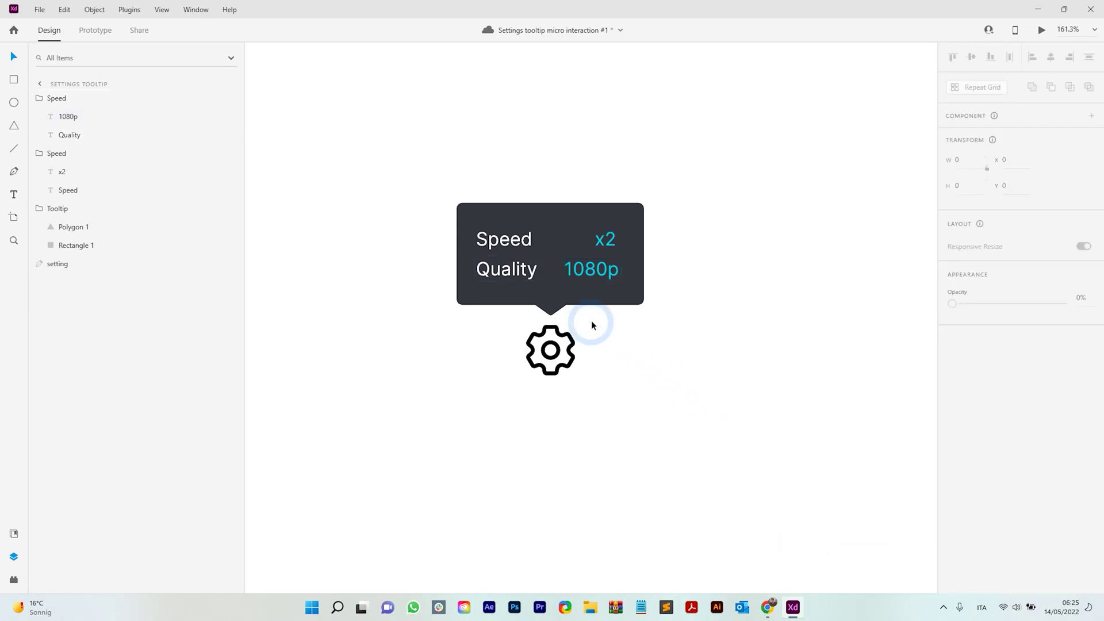
Turn the tooltip, its text rows and the gear icon into one component named "Tooltip".
{"action": "left_click", "coordinate": [560, 300]}
{"action": "scroll", "coordinate": [552, 299], "scroll_direction": "up", "scroll_amount": 1}
{"action": "left_click_drag", "start_coordinate": [438, 201], "coordinate": [668, 436]}
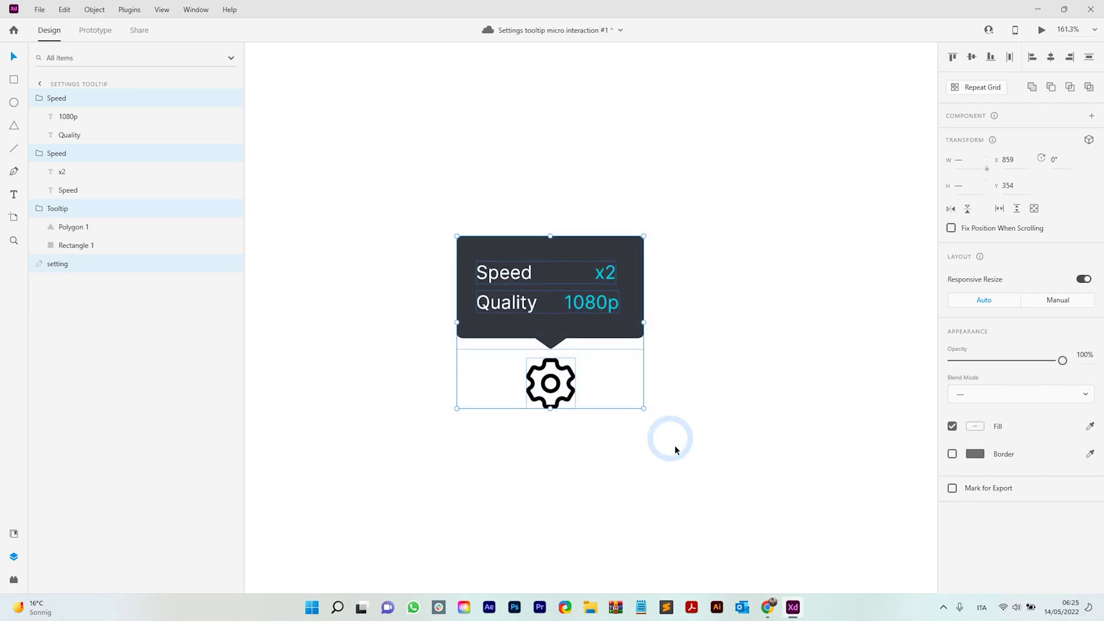
{"action": "left_click", "coordinate": [572, 345]}
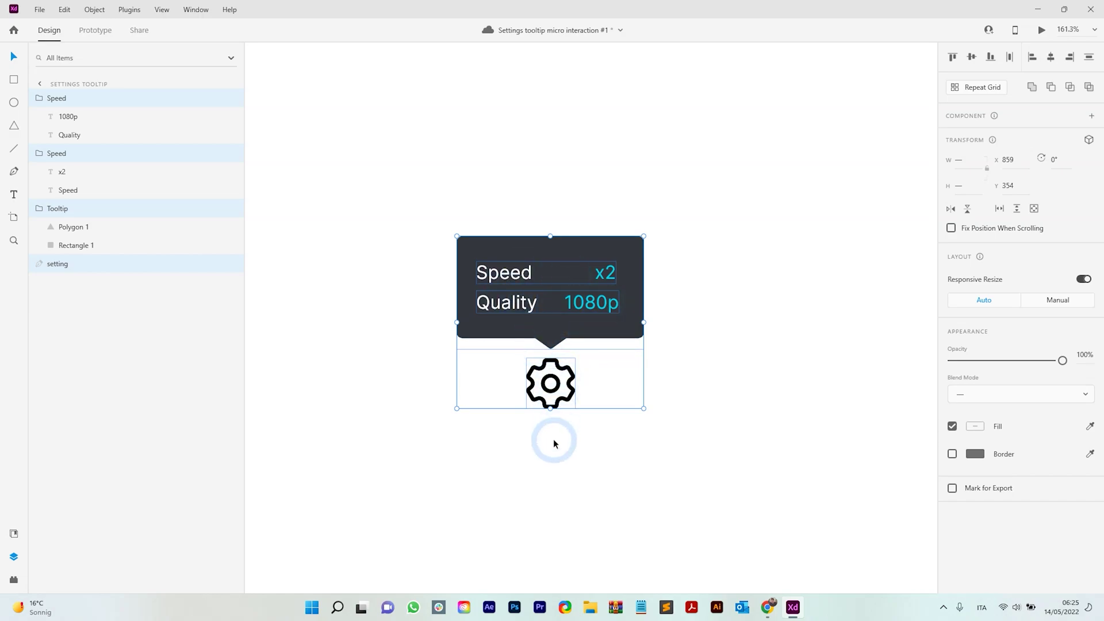
{"action": "key", "text": "ctrl+k"}
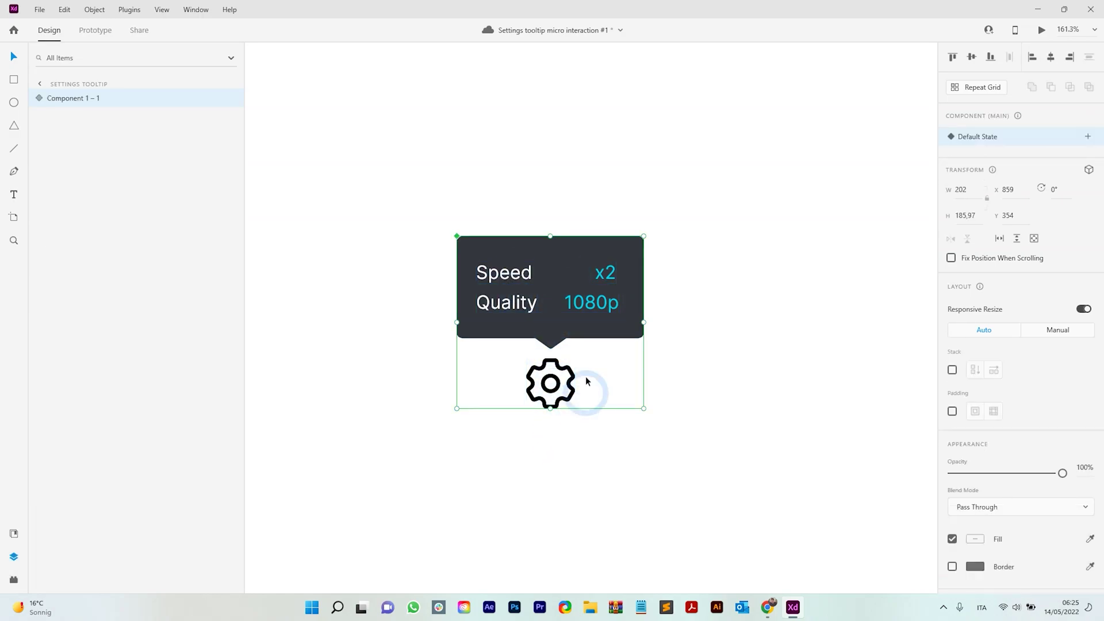
{"action": "double_click", "coordinate": [77, 98]}
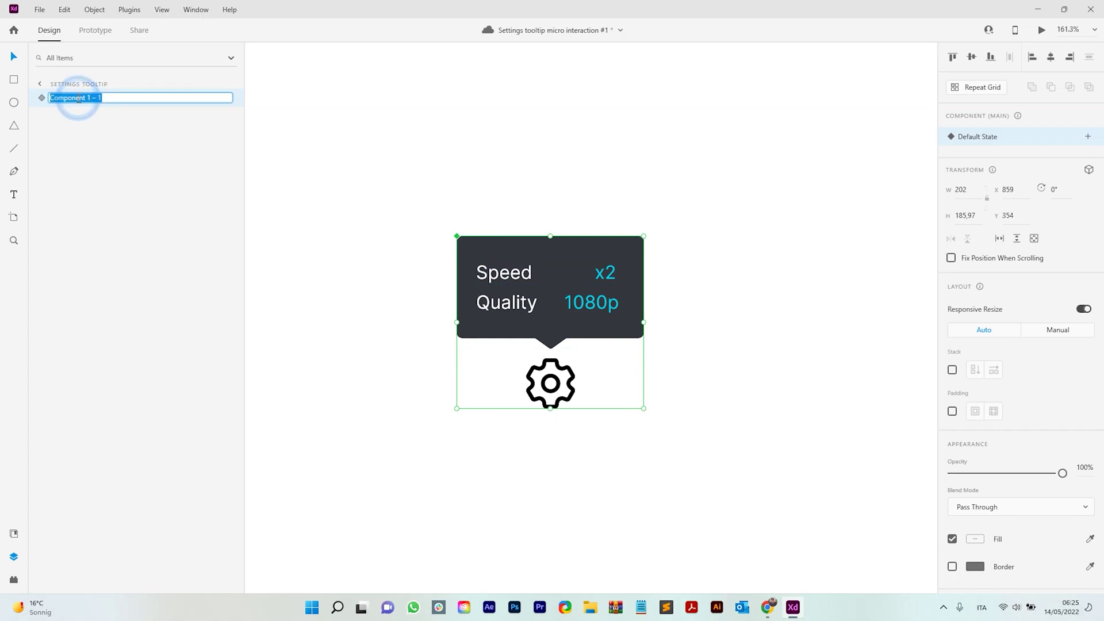
{"action": "type", "text": "Tooltip"}
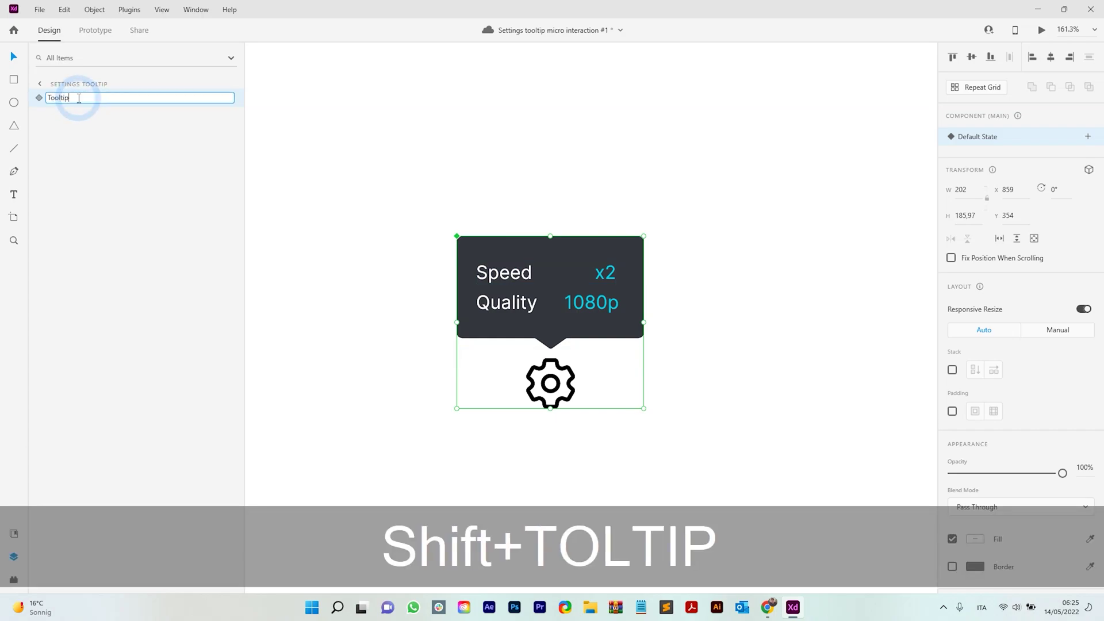
{"action": "key", "text": "Return"}
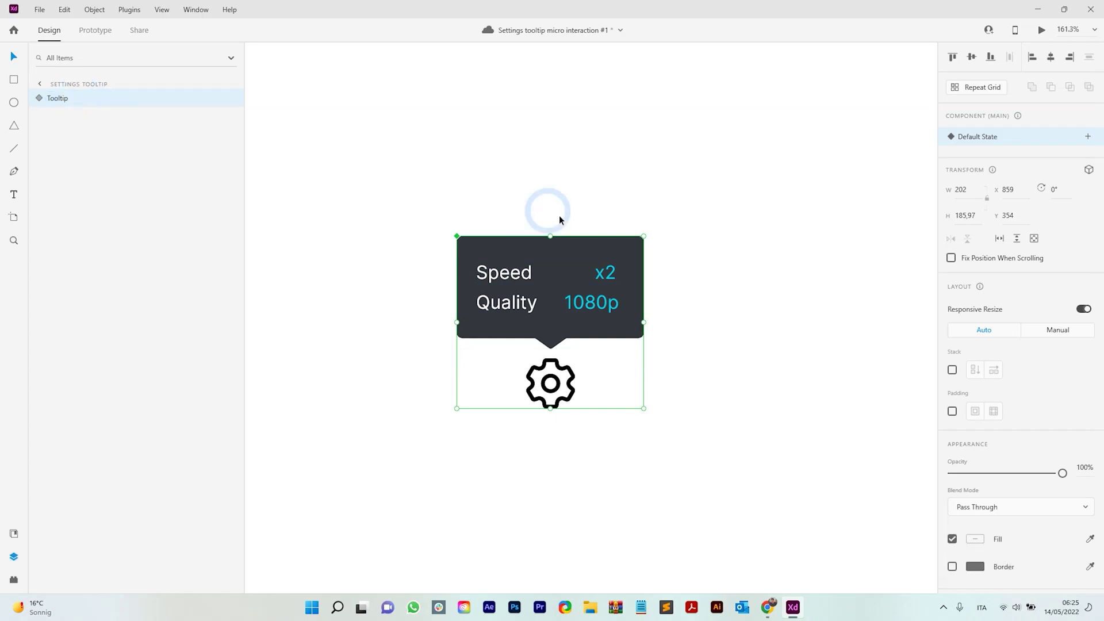
Try Semi Bold on the x2 and 1080p value texts and settle on the Medium font weight.
{"action": "left_click", "coordinate": [515, 190]}
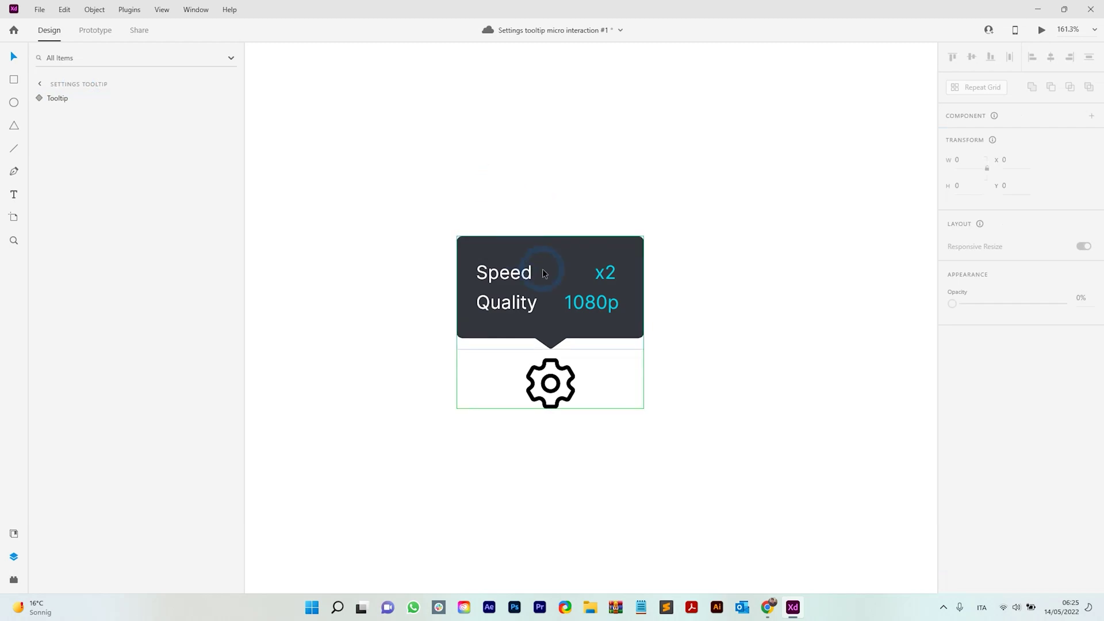
{"action": "left_click", "coordinate": [592, 305], "text": "ctrl"}
{"action": "left_click", "coordinate": [616, 274], "text": "ctrl+shift"}
{"action": "left_click", "coordinate": [1000, 422]}
{"action": "type", "text": "Semi Bold"}
{"action": "key", "text": "Return"}
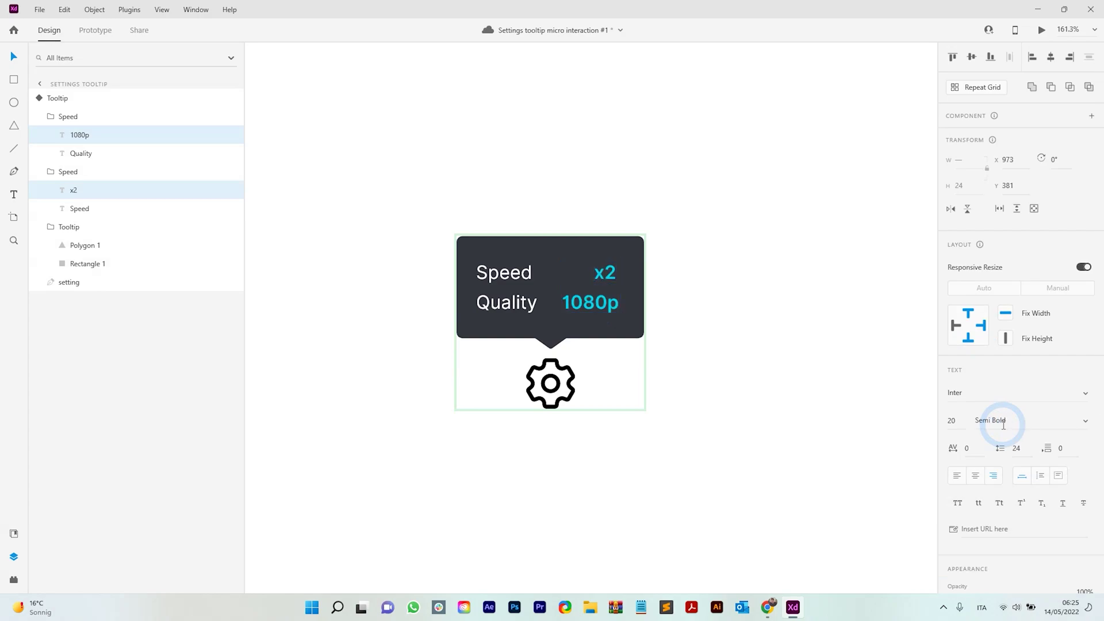
{"action": "left_click", "coordinate": [1010, 423]}
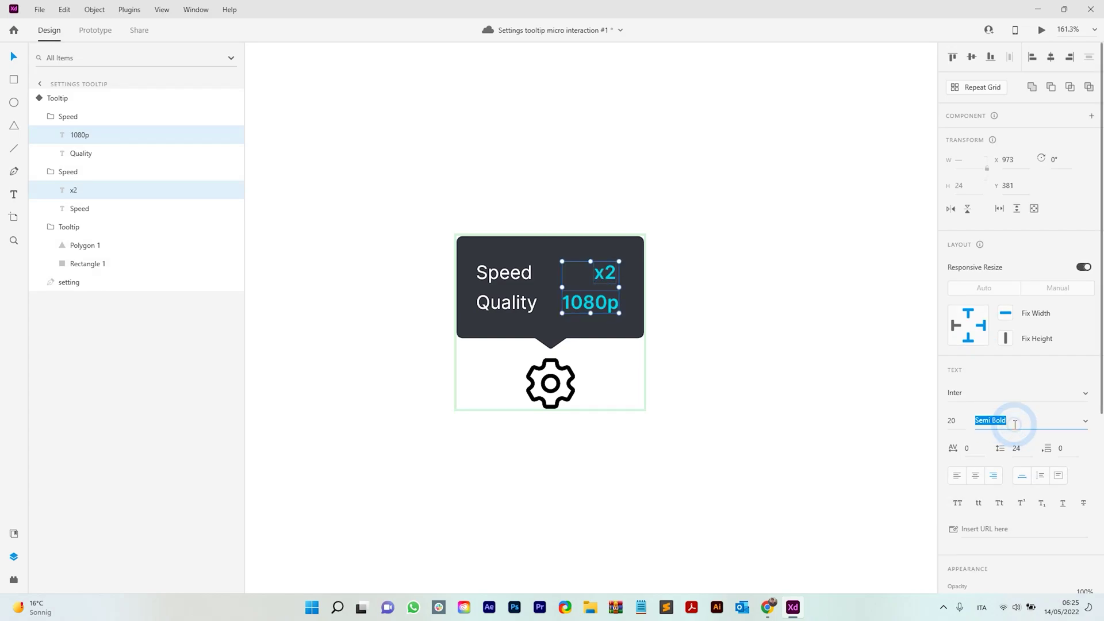
{"action": "type", "text": "Medium"}
{"action": "key", "text": "Return"}
{"action": "left_click", "coordinate": [635, 246]}
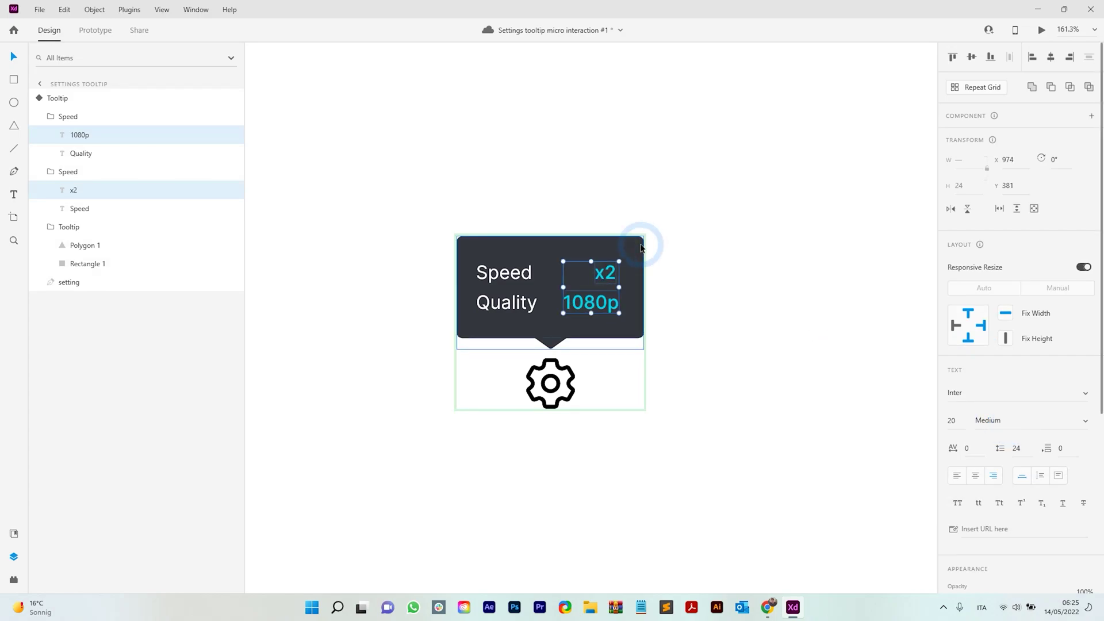
{"action": "left_click", "coordinate": [633, 197]}
{"action": "left_click", "coordinate": [513, 222]}
{"action": "left_click", "coordinate": [501, 265]}
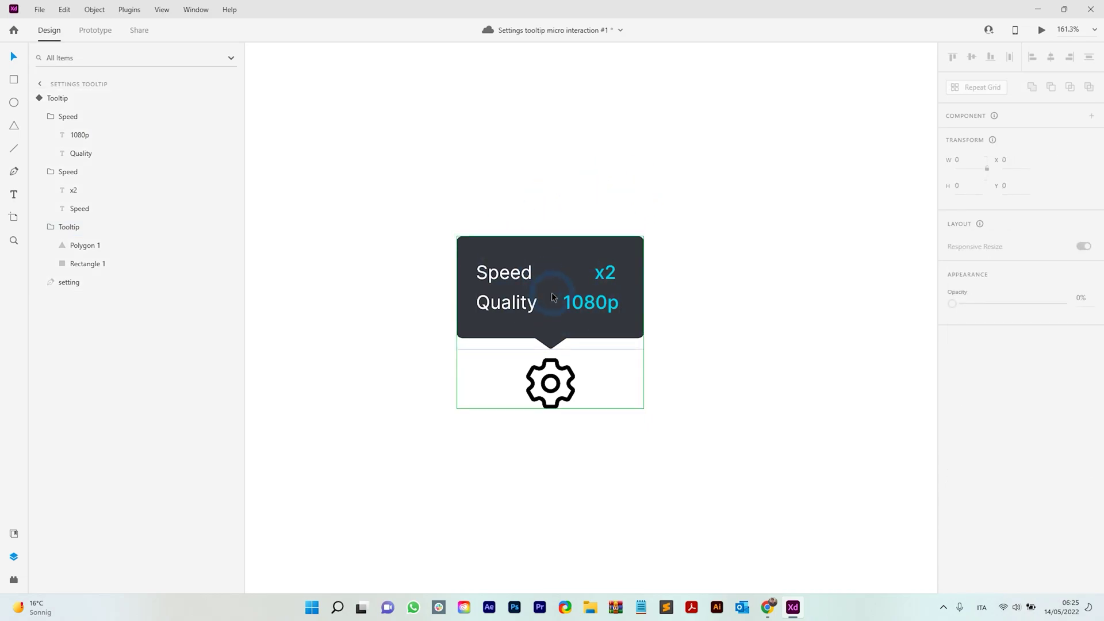
{"action": "left_click", "coordinate": [698, 242]}
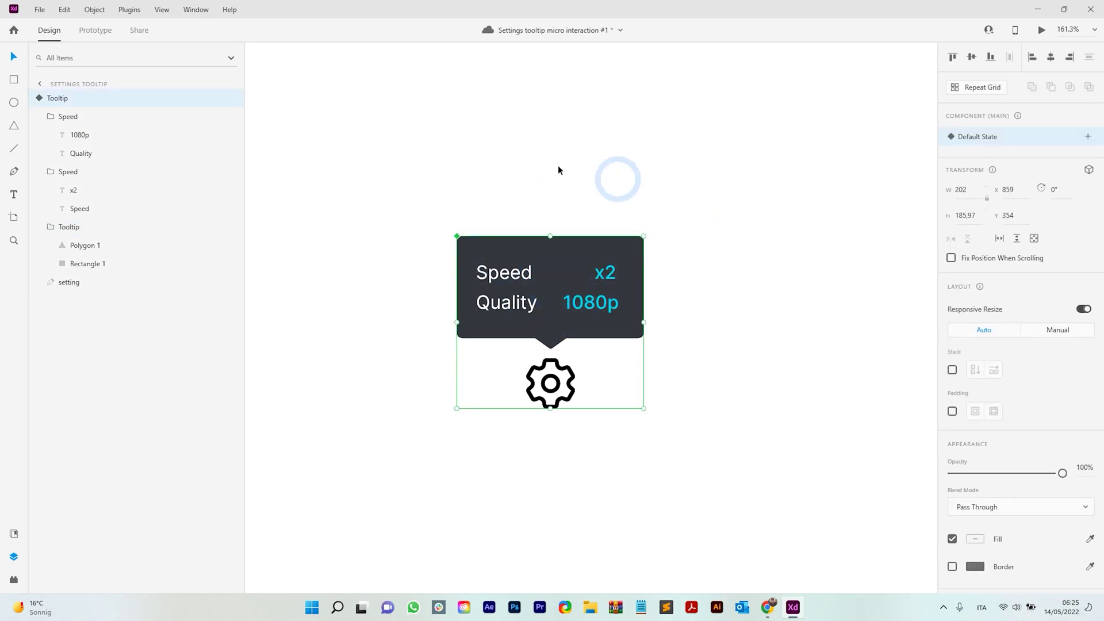
{"action": "left_click", "coordinate": [1087, 138]}
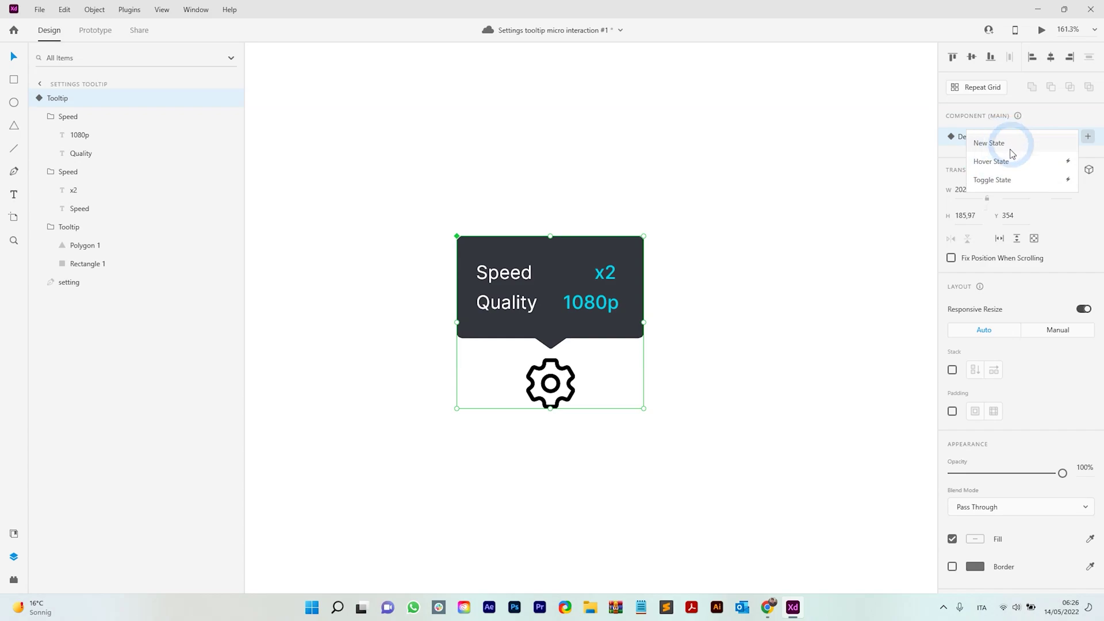
{"action": "left_click", "coordinate": [960, 138]}
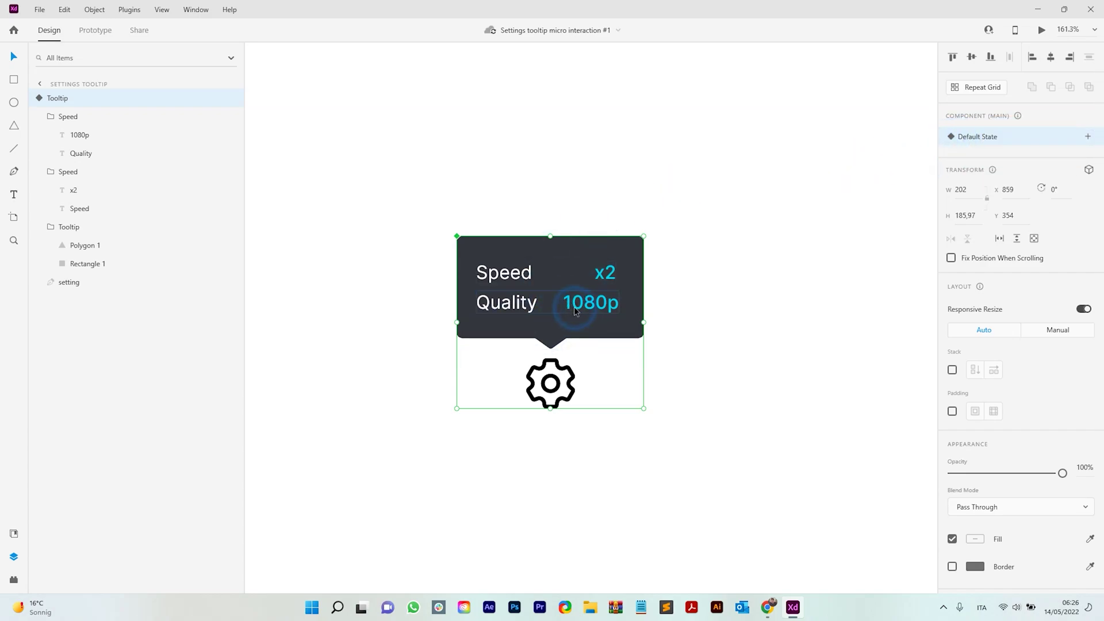
{"action": "double_click", "coordinate": [555, 279]}
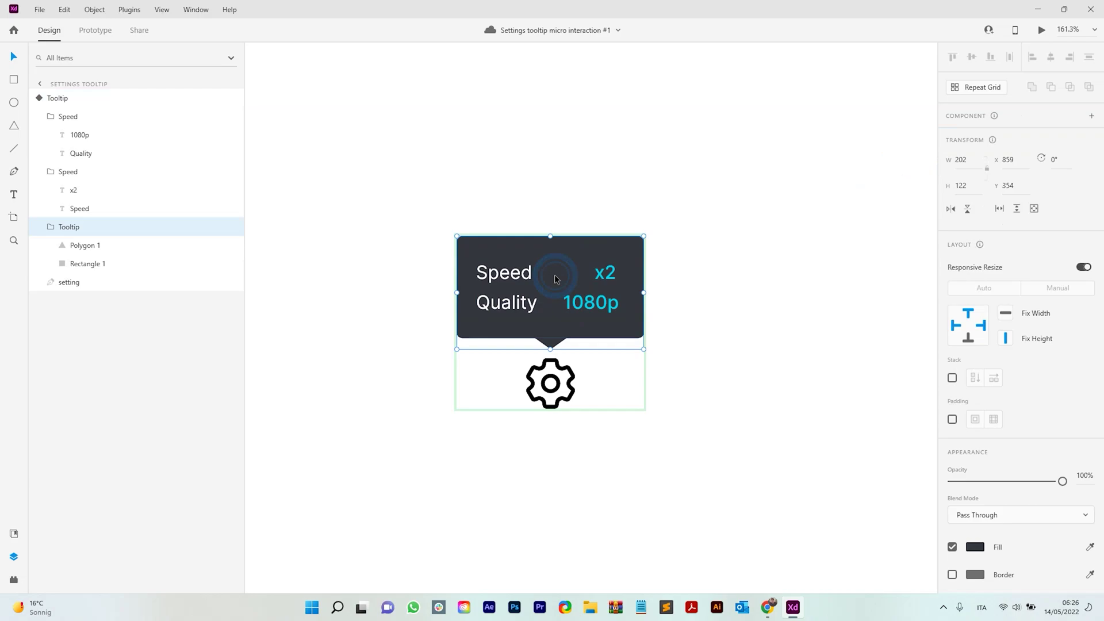
{"action": "left_click", "coordinate": [556, 363]}
{"action": "left_click", "coordinate": [557, 316]}
{"action": "left_click", "coordinate": [618, 212]}
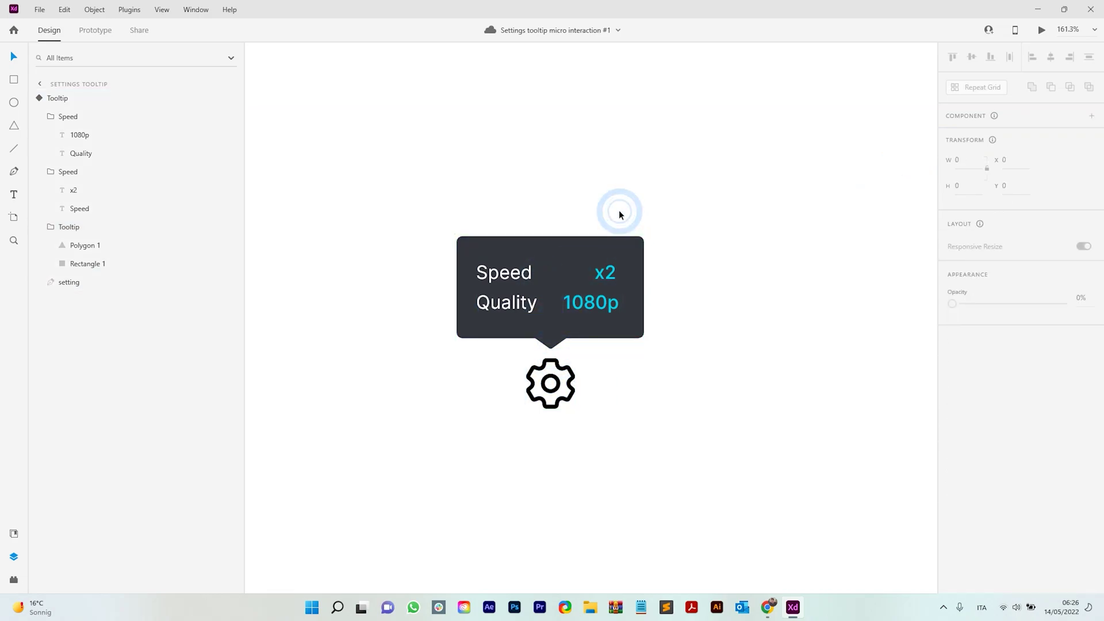
{"action": "left_click", "coordinate": [572, 266]}
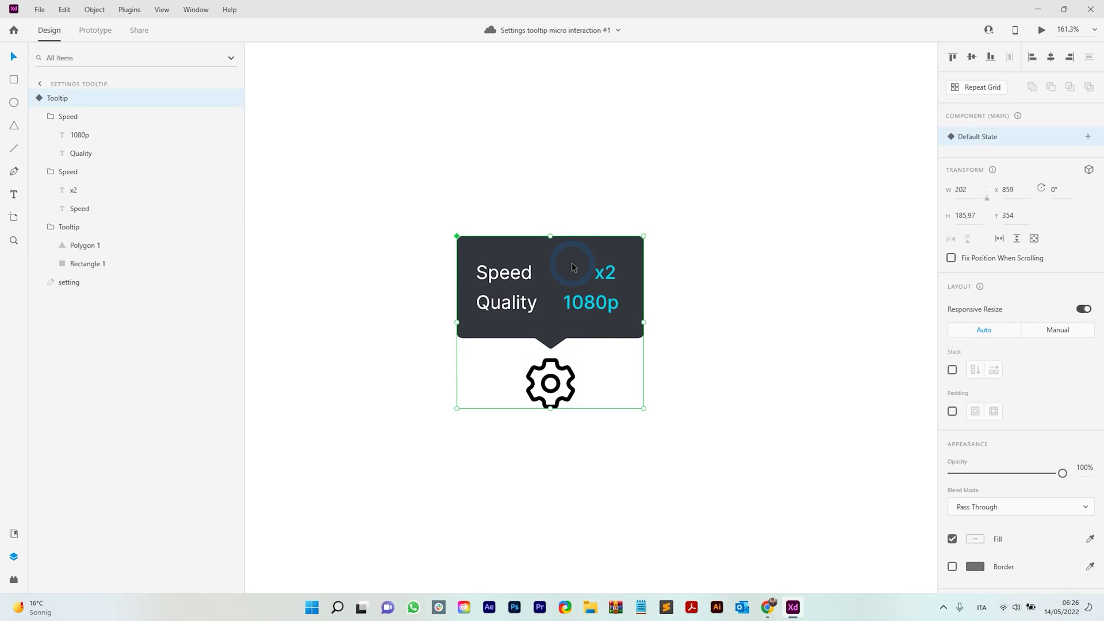
Select the inner Tooltip group holding the bubble shape and collapse its layers.
{"action": "double_click", "coordinate": [541, 266]}
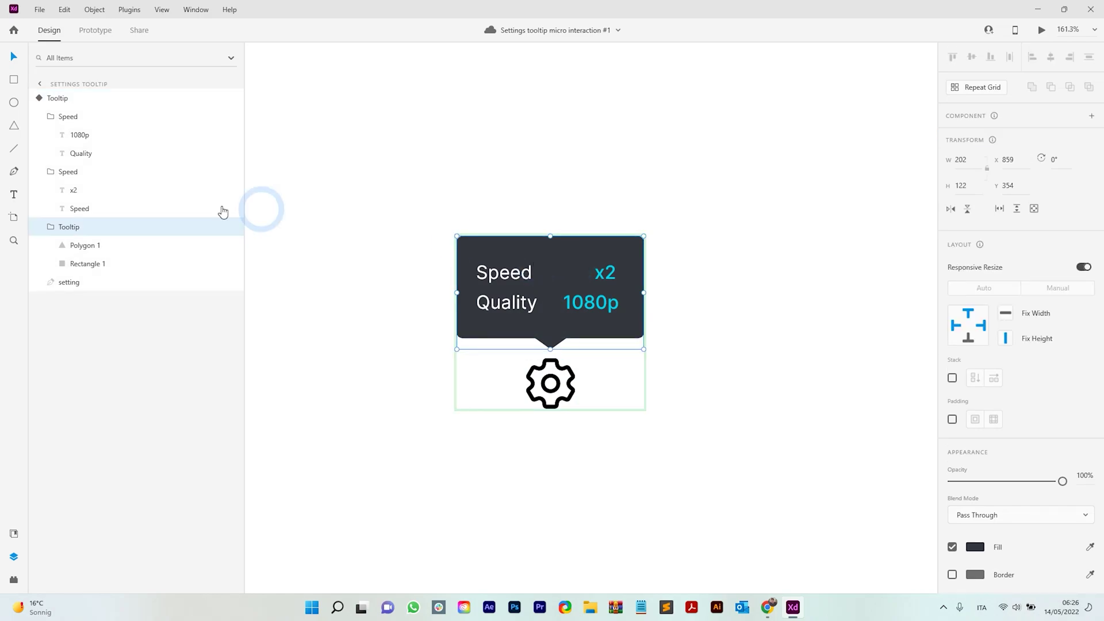
{"action": "left_click", "coordinate": [53, 228]}
{"action": "left_click", "coordinate": [107, 230]}
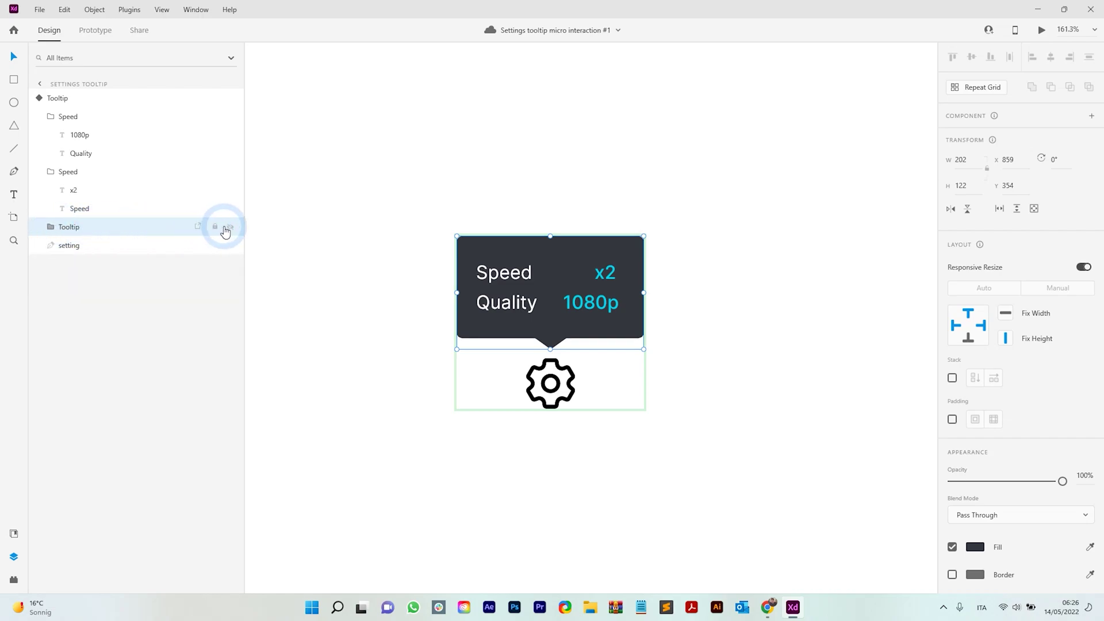
{"action": "left_click", "coordinate": [486, 262]}
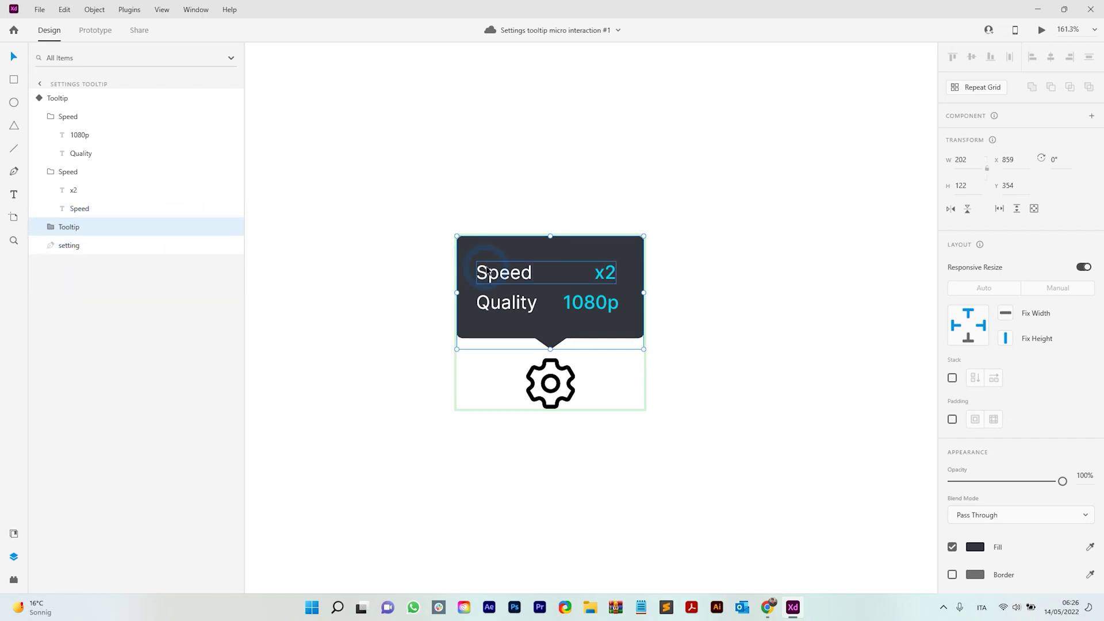
{"action": "left_click_drag", "start_coordinate": [558, 267], "coordinate": [558, 280]}
{"action": "key", "text": "ctrl+shift+z"}
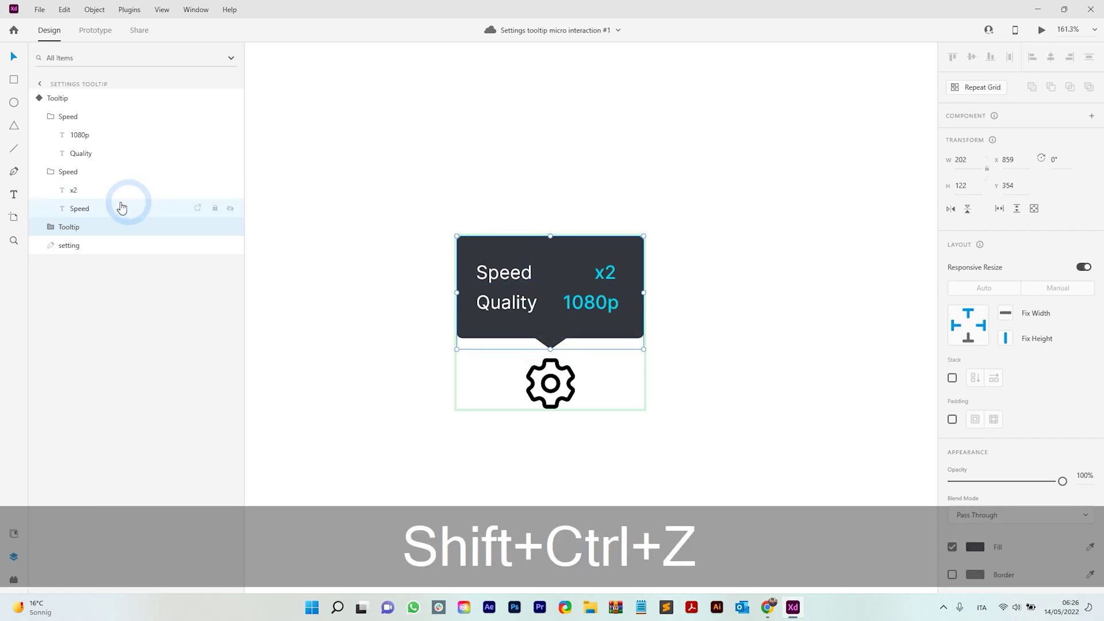
Group the two text row groups with the bubble group and name the new group "Tooltip box".
{"action": "left_click", "coordinate": [52, 172]}
{"action": "left_click", "coordinate": [52, 116]}
{"action": "left_click", "coordinate": [68, 135], "text": "shift"}
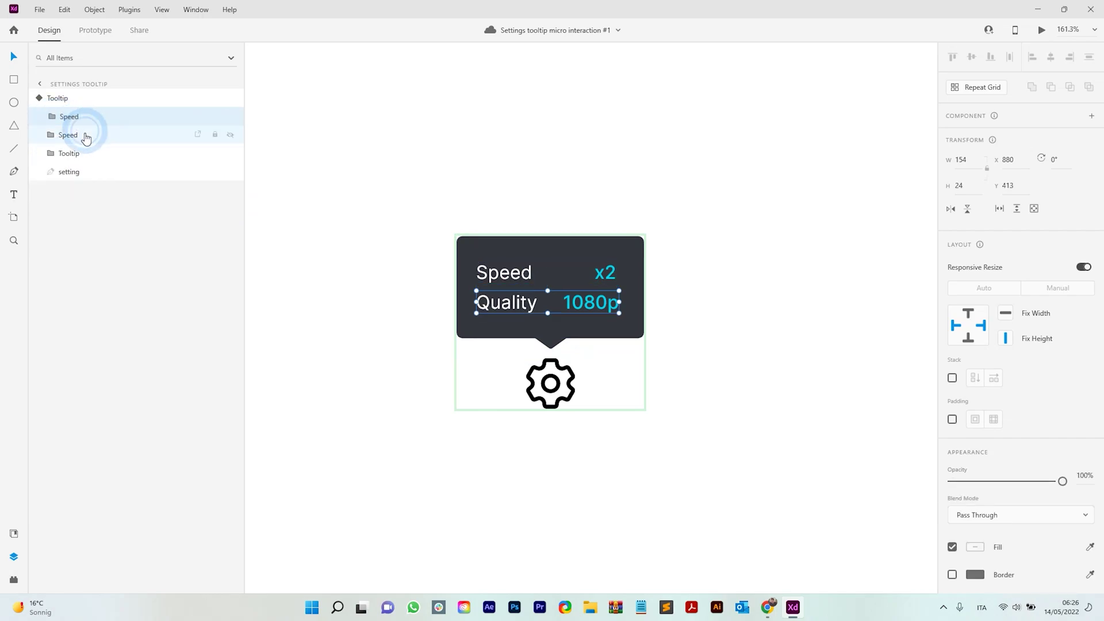
{"action": "left_click", "coordinate": [85, 153], "text": "shift"}
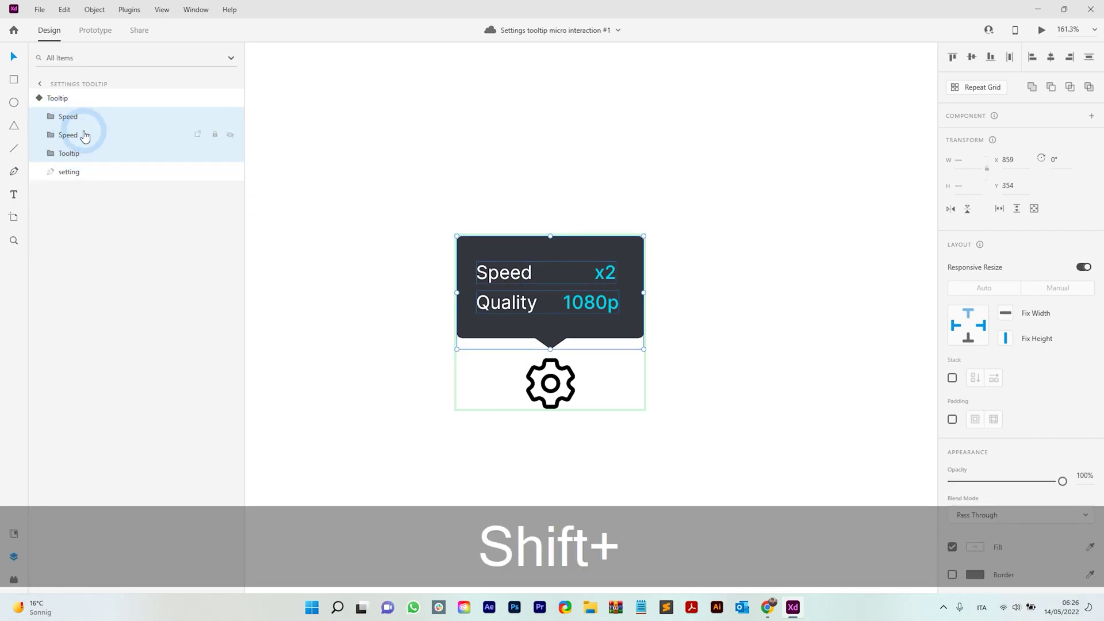
{"action": "key", "text": "ctrl+g"}
{"action": "double_click", "coordinate": [71, 117]}
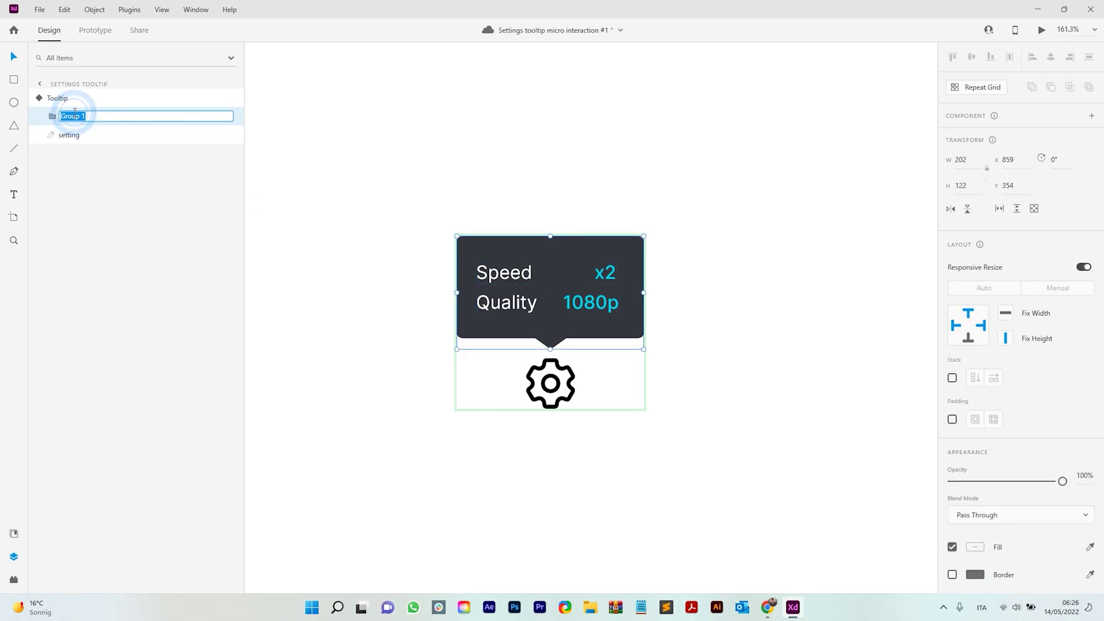
{"action": "type", "text": "Tooltip box"}
{"action": "key", "text": "Return"}
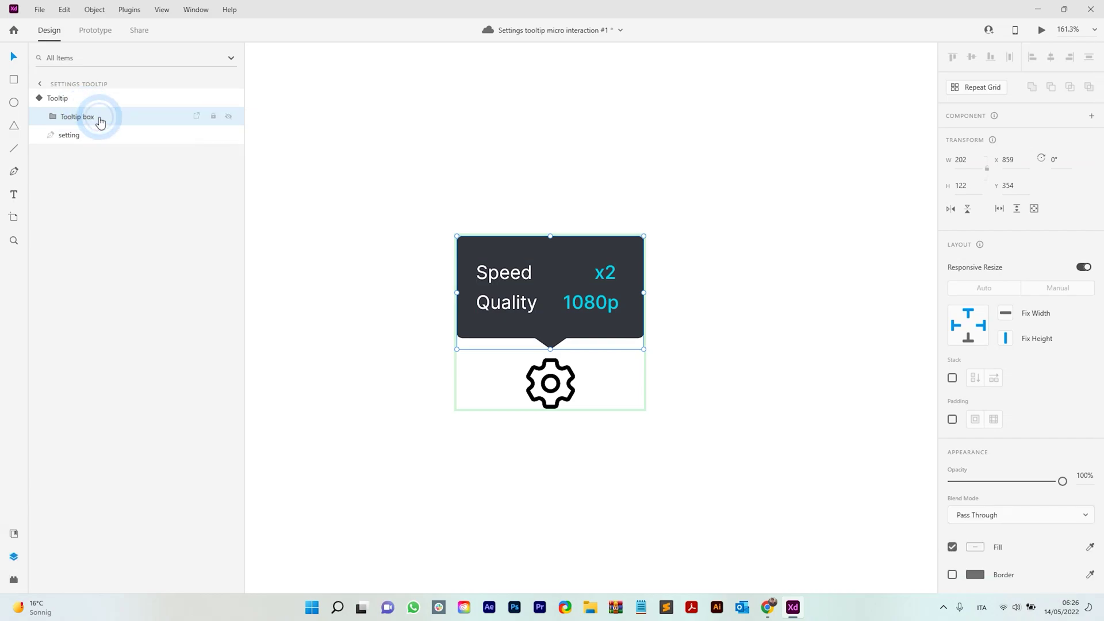
In the default state, move the Tooltip box group down over the gear to Y 387 and set its opacity to 0%.
{"action": "left_click_drag", "start_coordinate": [551, 275], "coordinate": [556, 305]}
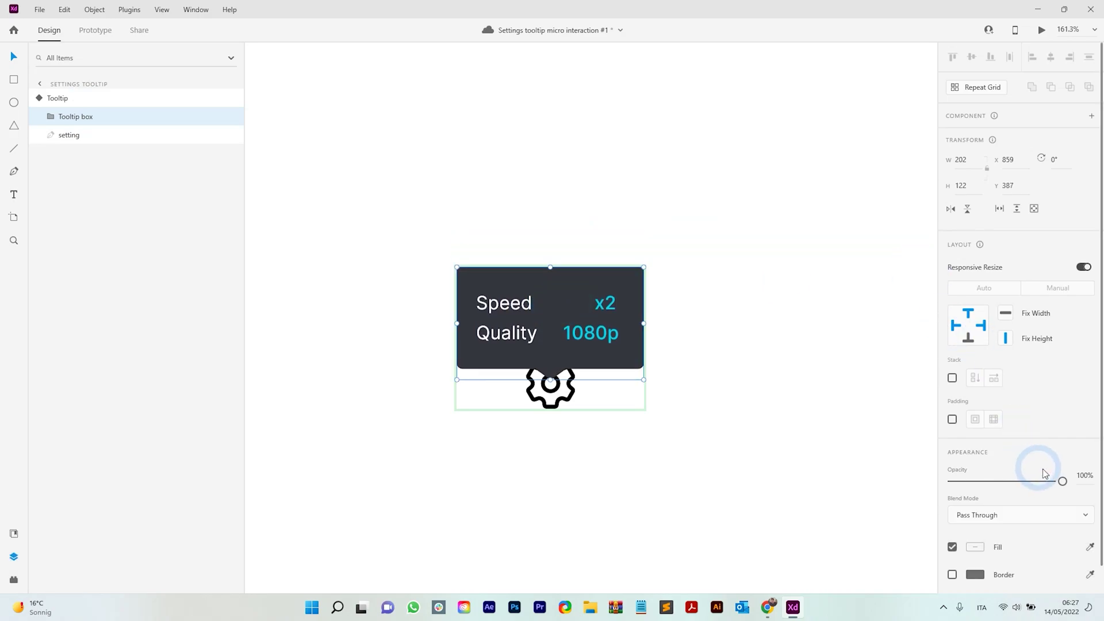
{"action": "left_click_drag", "start_coordinate": [1062, 481], "coordinate": [917, 471]}
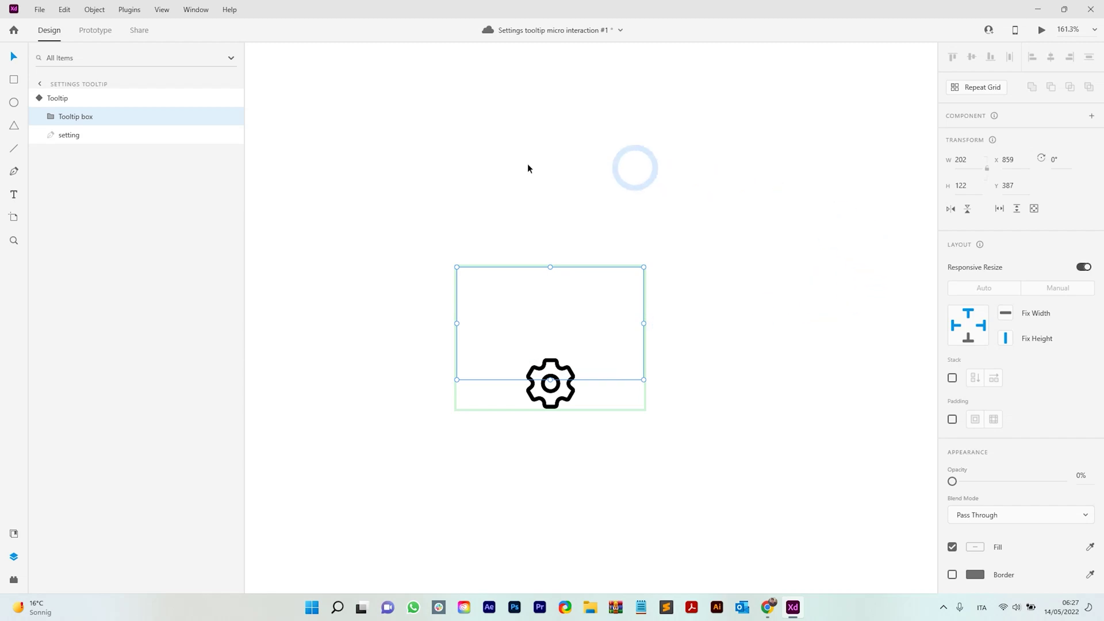
Add a new state named "State 2" to the Tooltip component.
{"action": "left_click", "coordinate": [92, 98]}
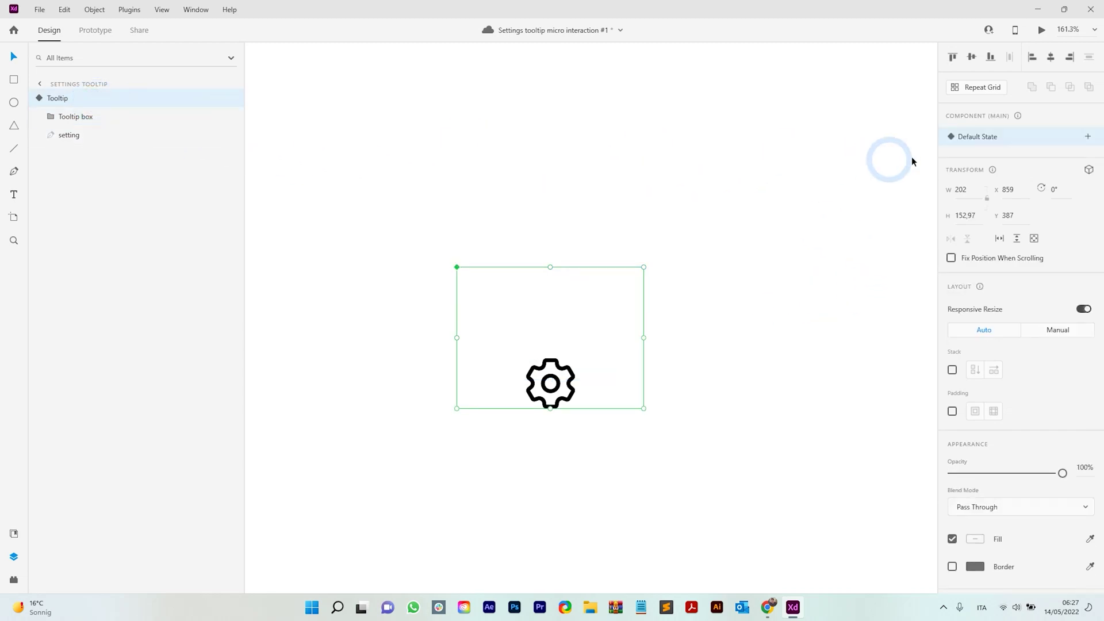
{"action": "left_click", "coordinate": [1088, 138]}
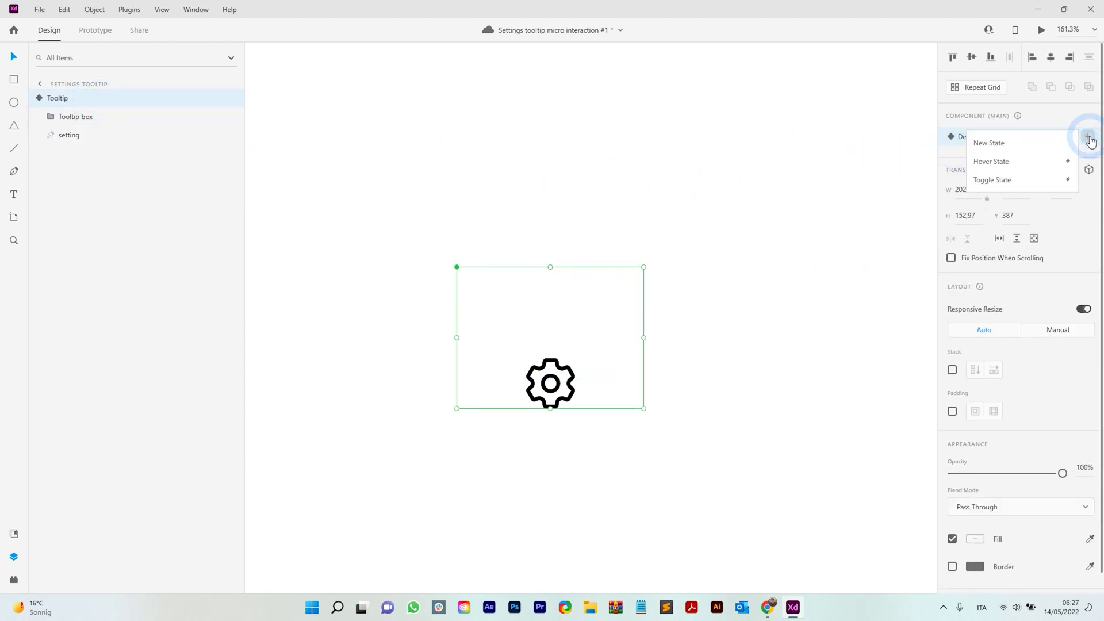
{"action": "left_click", "coordinate": [1029, 145]}
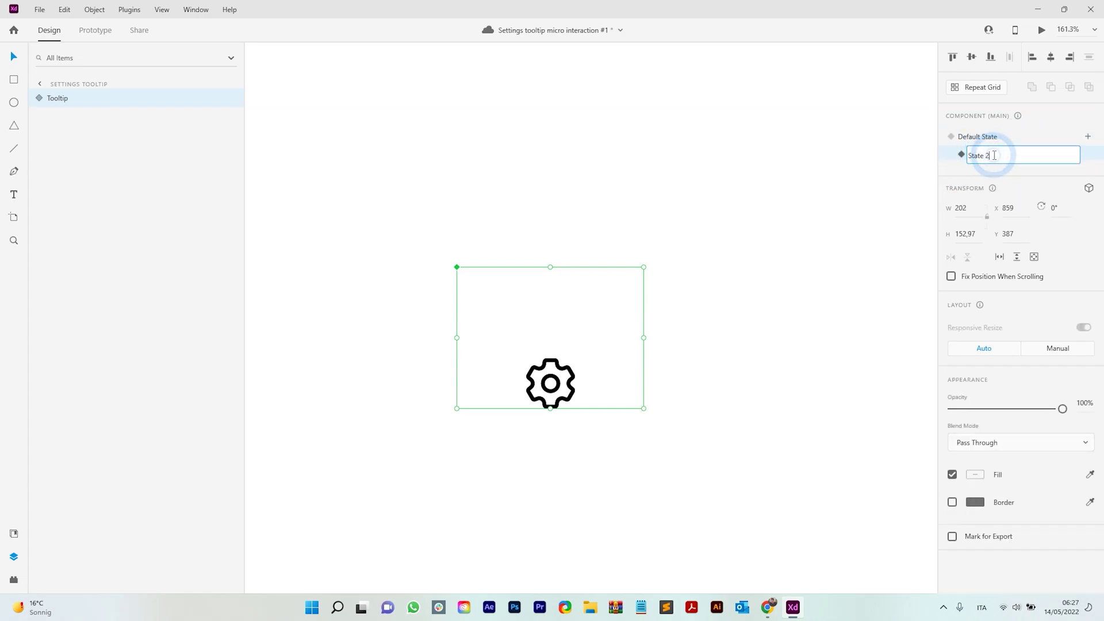
{"action": "key", "text": "Return"}
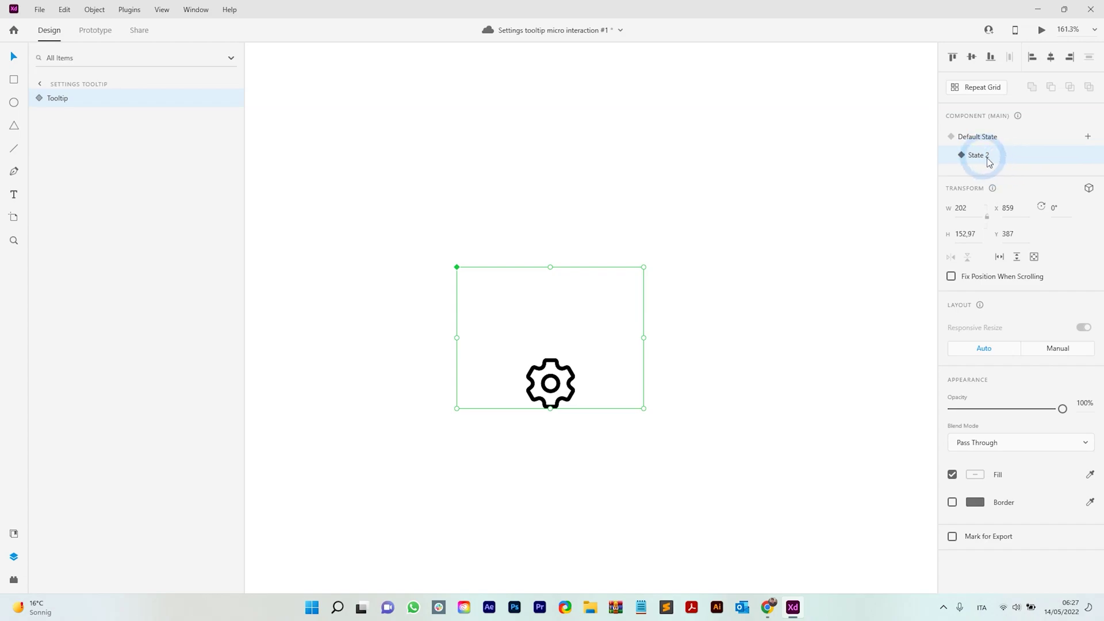
In State 2, restore the Tooltip box group to full opacity and move it up above the gear icon.
{"action": "left_click", "coordinate": [33, 98]}
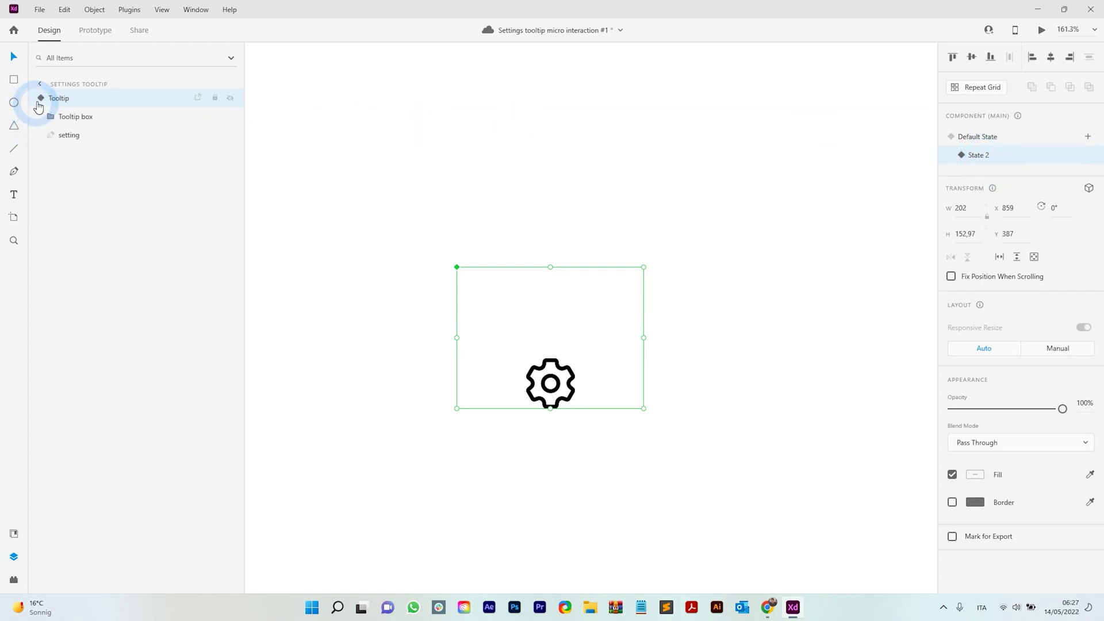
{"action": "left_click", "coordinate": [100, 119]}
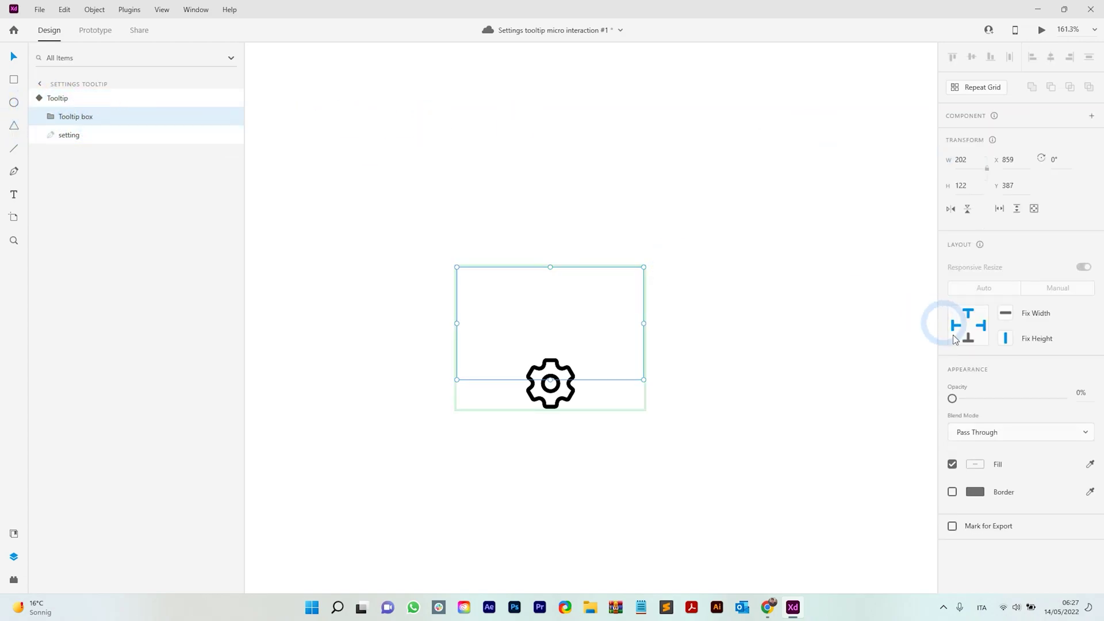
{"action": "left_click_drag", "start_coordinate": [966, 398], "coordinate": [1083, 397]}
{"action": "left_click_drag", "start_coordinate": [588, 319], "coordinate": [592, 284]}
Rotate the gear icon to -45° in State 2.
{"action": "left_click", "coordinate": [573, 376]}
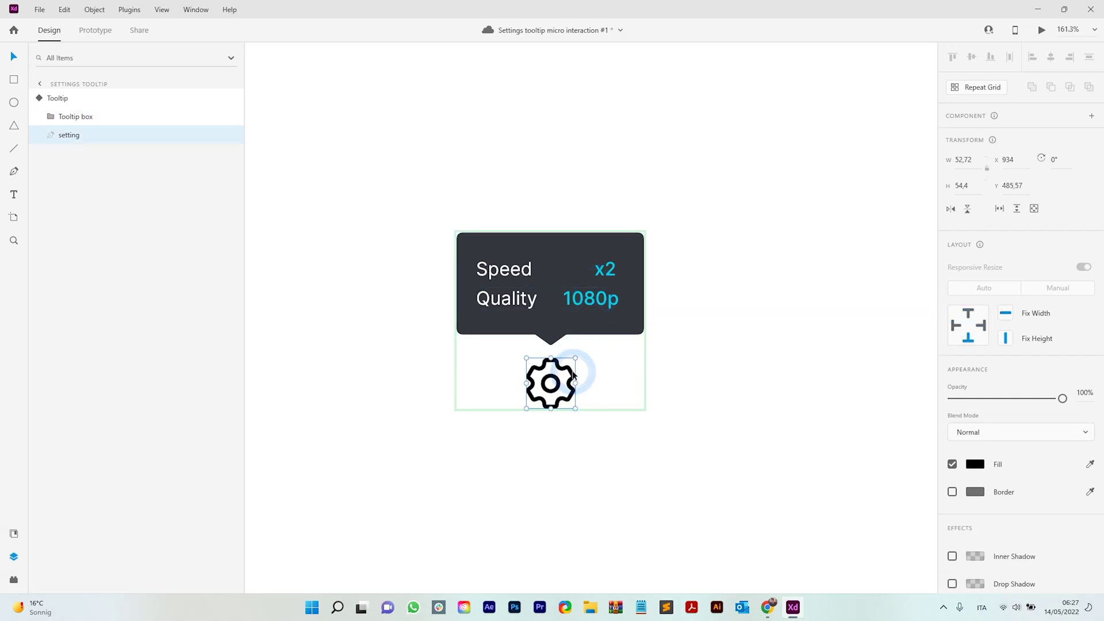
{"action": "left_click_drag", "start_coordinate": [576, 409], "coordinate": [601, 377]}
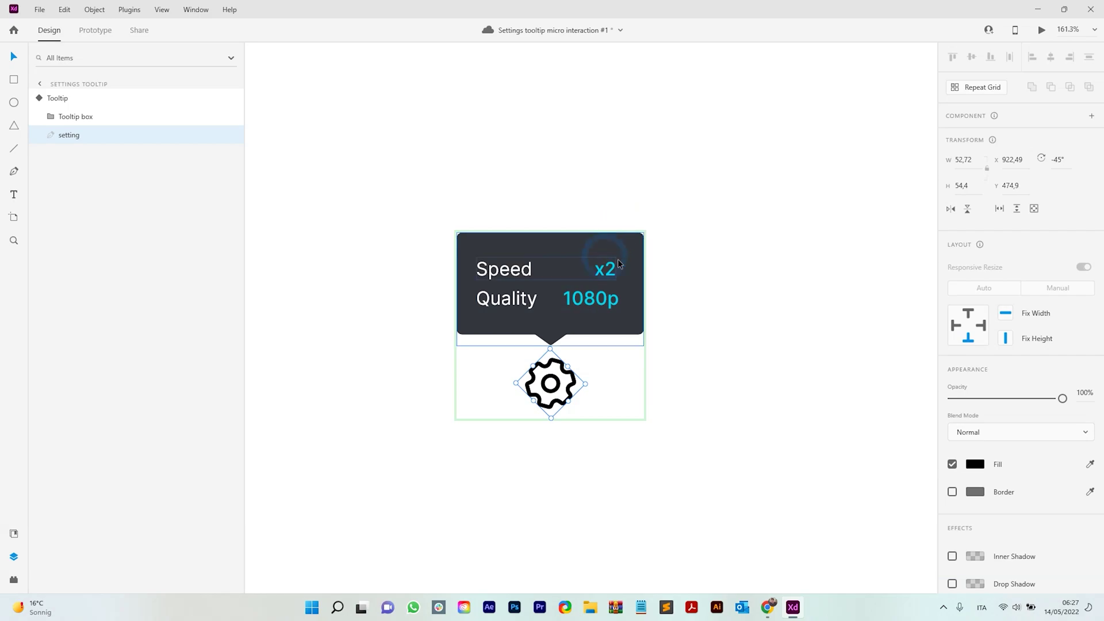
Compare the Tooltip component's default state with State 2, ending on the default state.
{"action": "left_click", "coordinate": [605, 260]}
{"action": "left_click", "coordinate": [653, 355]}
{"action": "left_click", "coordinate": [586, 319]}
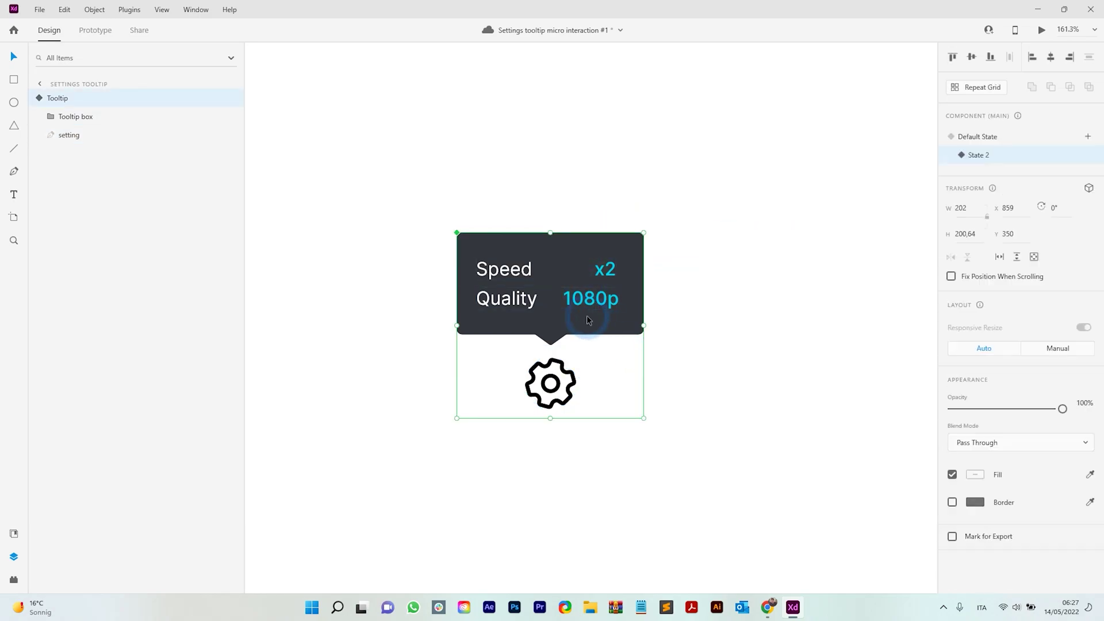
{"action": "left_click", "coordinate": [972, 143]}
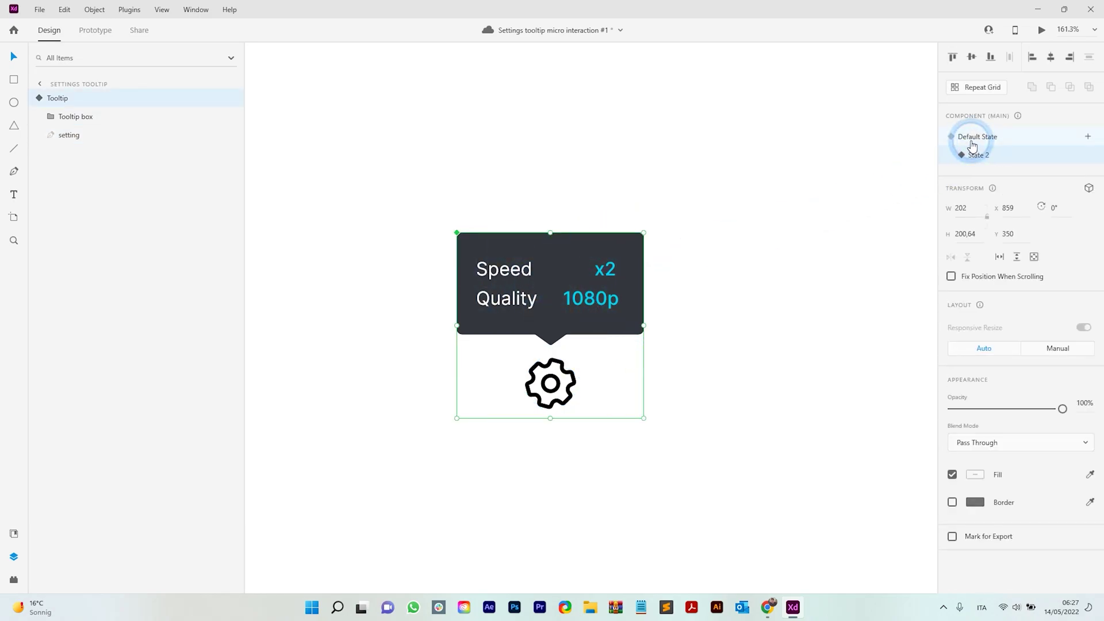
{"action": "left_click", "coordinate": [975, 155]}
{"action": "left_click", "coordinate": [974, 139]}
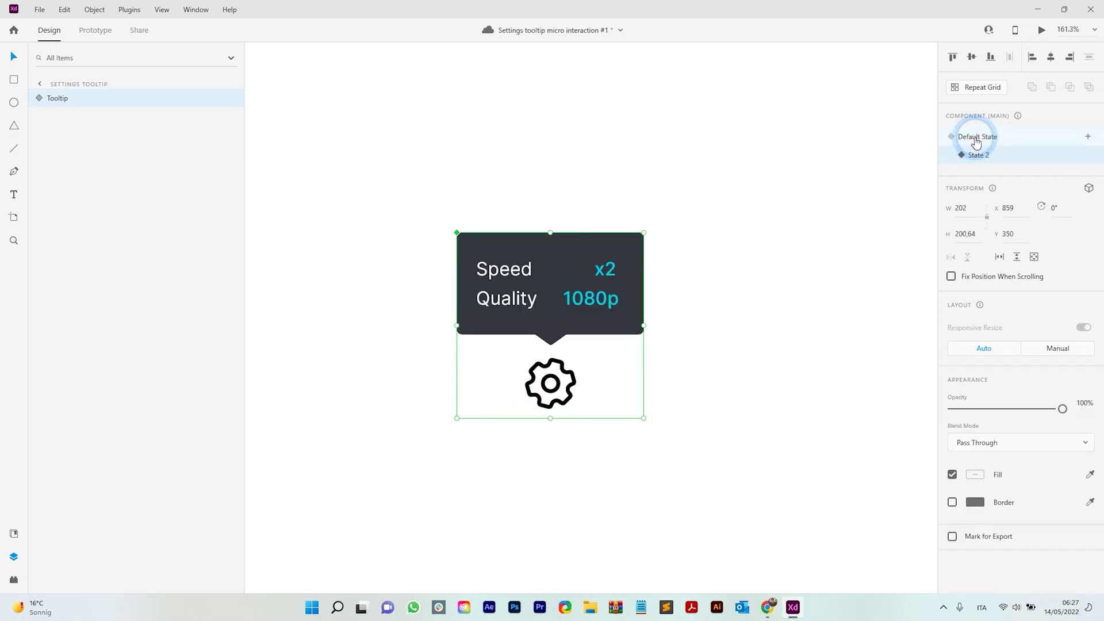
{"action": "left_click", "coordinate": [979, 156]}
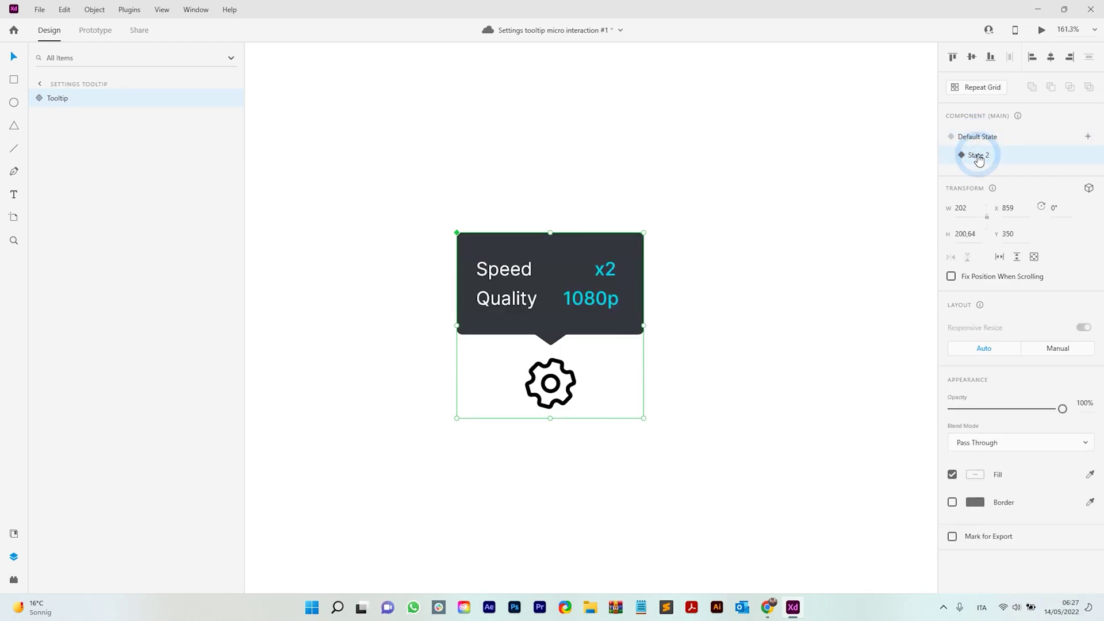
{"action": "left_click", "coordinate": [971, 155]}
{"action": "left_click", "coordinate": [971, 139]}
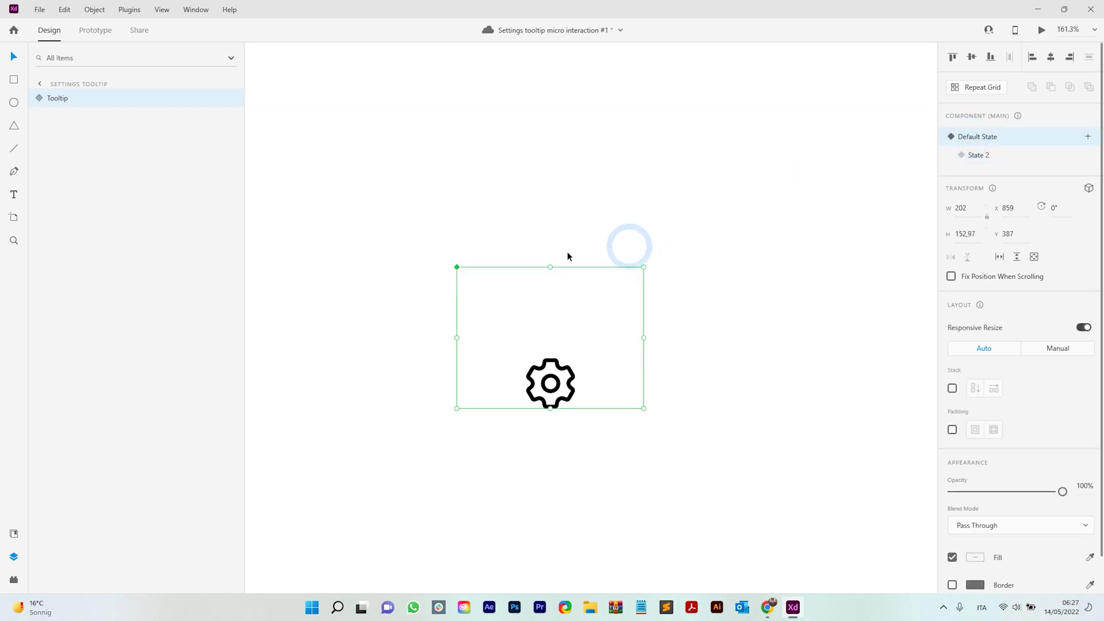
In prototype mode, start a tap interaction on the default-state Tooltip component with Auto-Animate, Ease In-Out easing and a 0.6 s duration.
{"action": "left_click", "coordinate": [97, 35]}
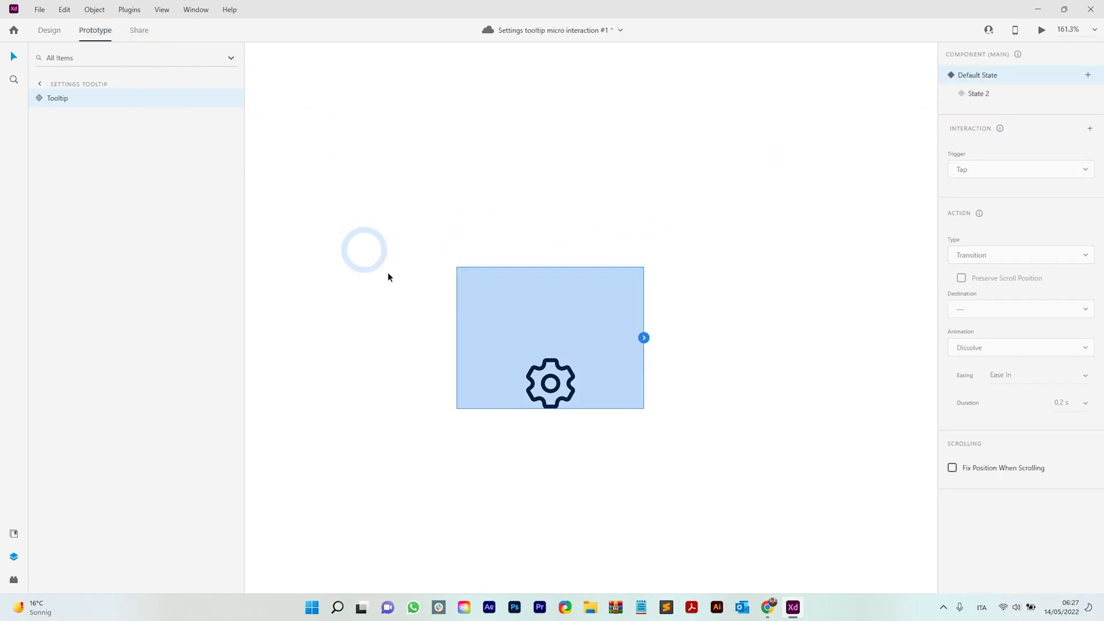
{"action": "left_click", "coordinate": [643, 338]}
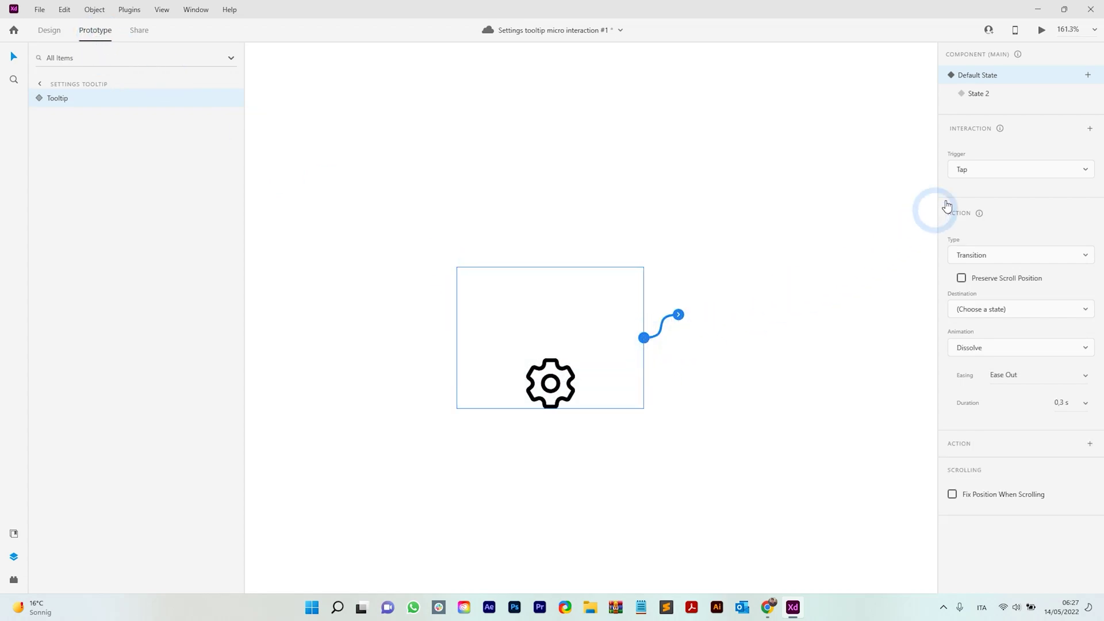
{"action": "left_click", "coordinate": [981, 255]}
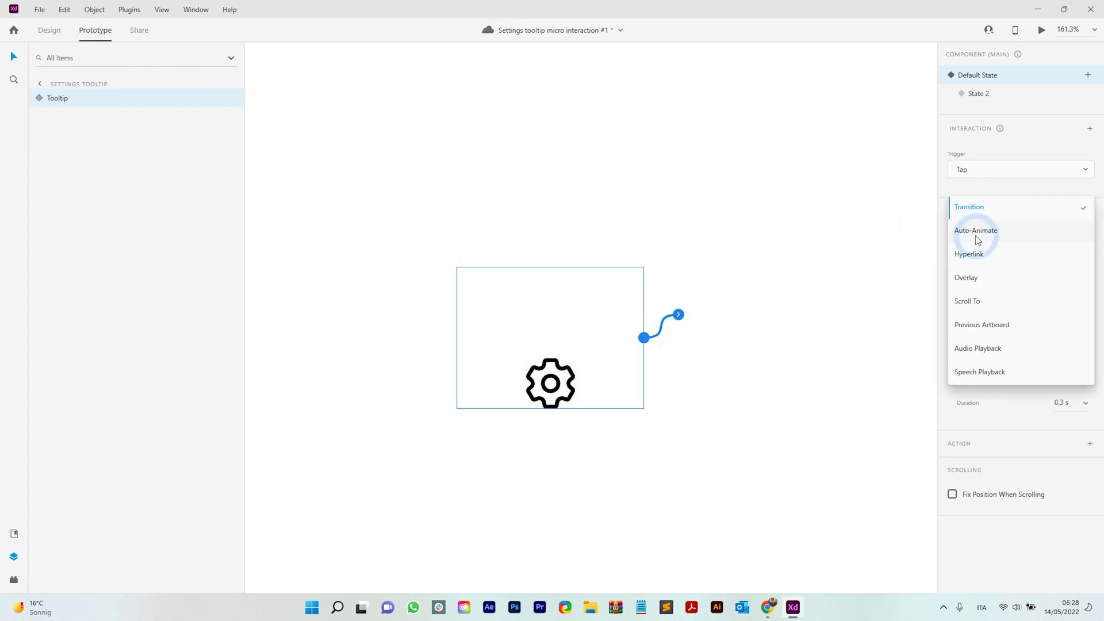
{"action": "left_click", "coordinate": [975, 232]}
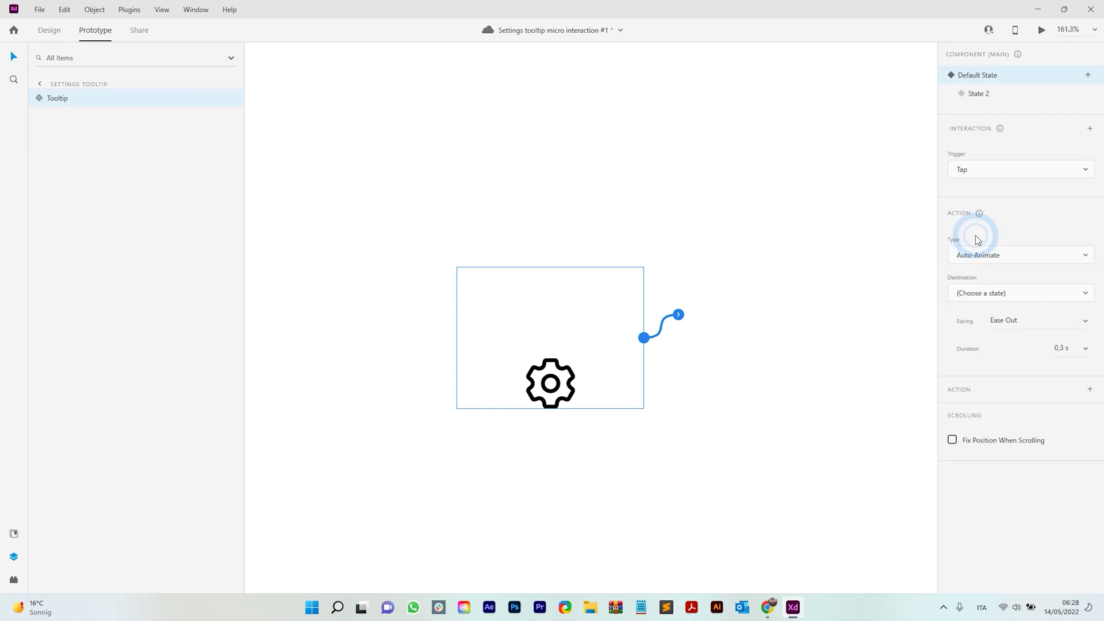
{"action": "left_click", "coordinate": [1078, 319]}
{"action": "left_click", "coordinate": [1072, 367]}
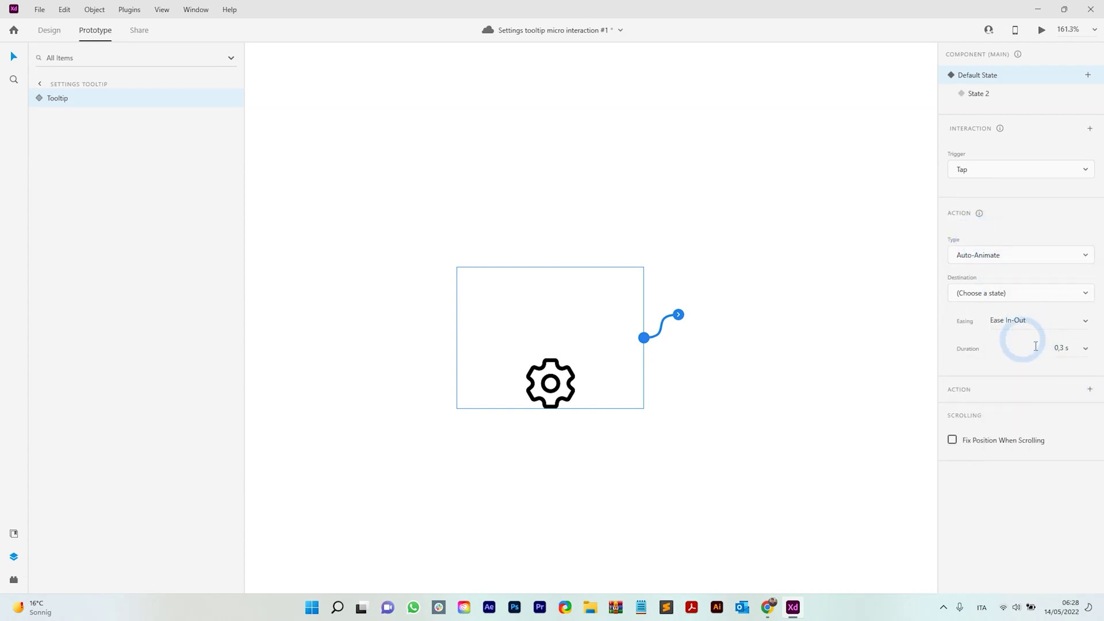
{"action": "left_click", "coordinate": [1087, 353]}
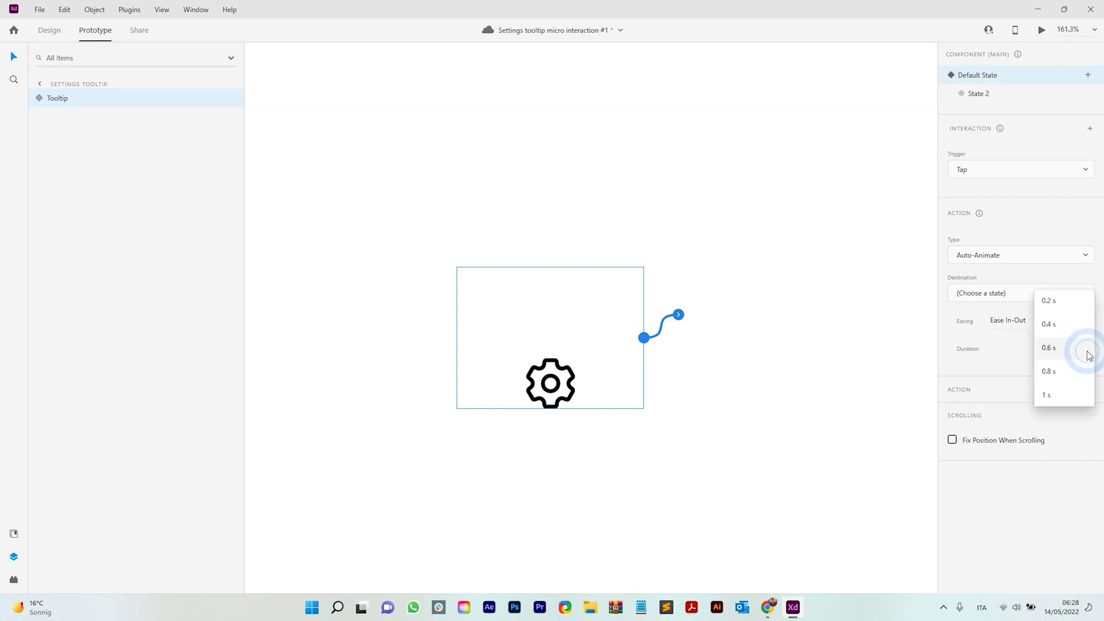
{"action": "left_click", "coordinate": [1058, 348]}
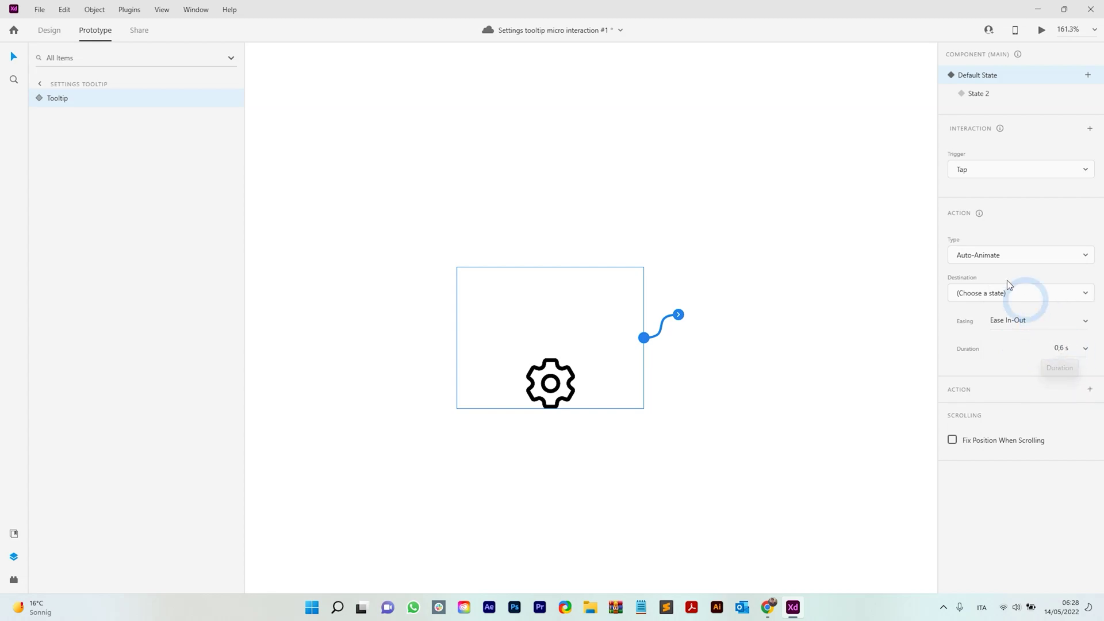
In the default state, give the gear icon a tap interaction that auto-animates to State 2.
{"action": "left_click", "coordinate": [970, 101]}
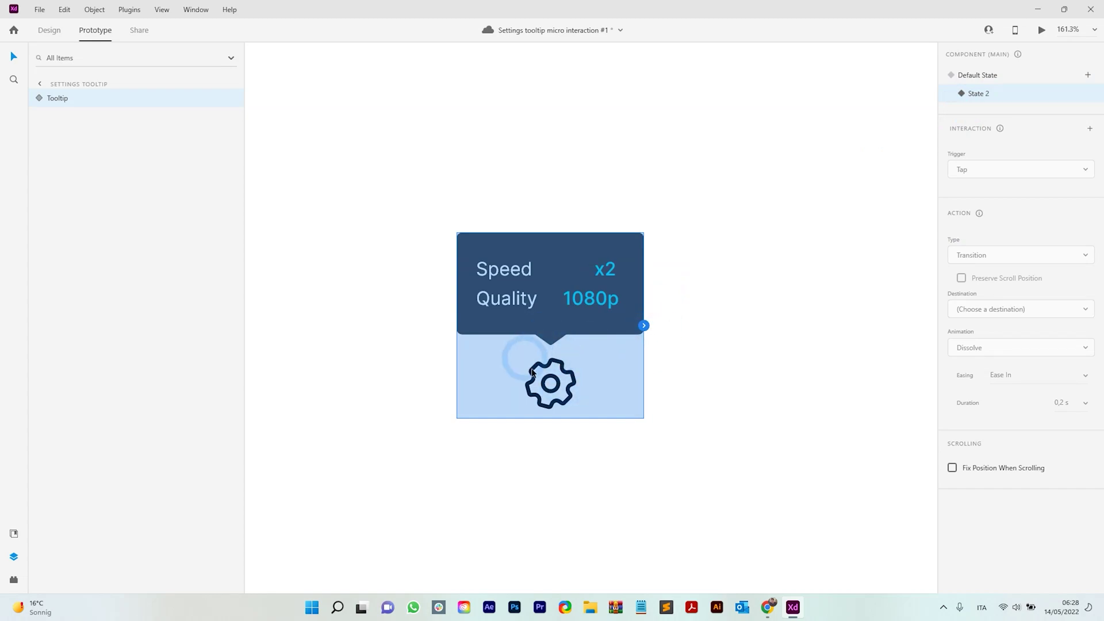
{"action": "left_click", "coordinate": [977, 78]}
{"action": "double_click", "coordinate": [573, 390]}
{"action": "left_click", "coordinate": [573, 390]}
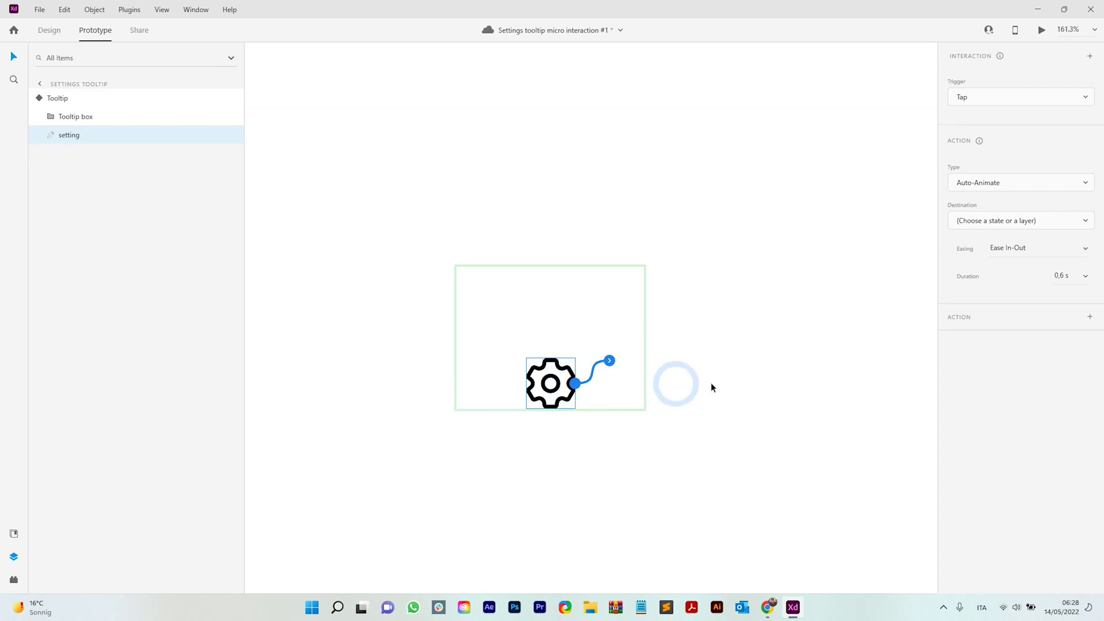
{"action": "left_click", "coordinate": [992, 223]}
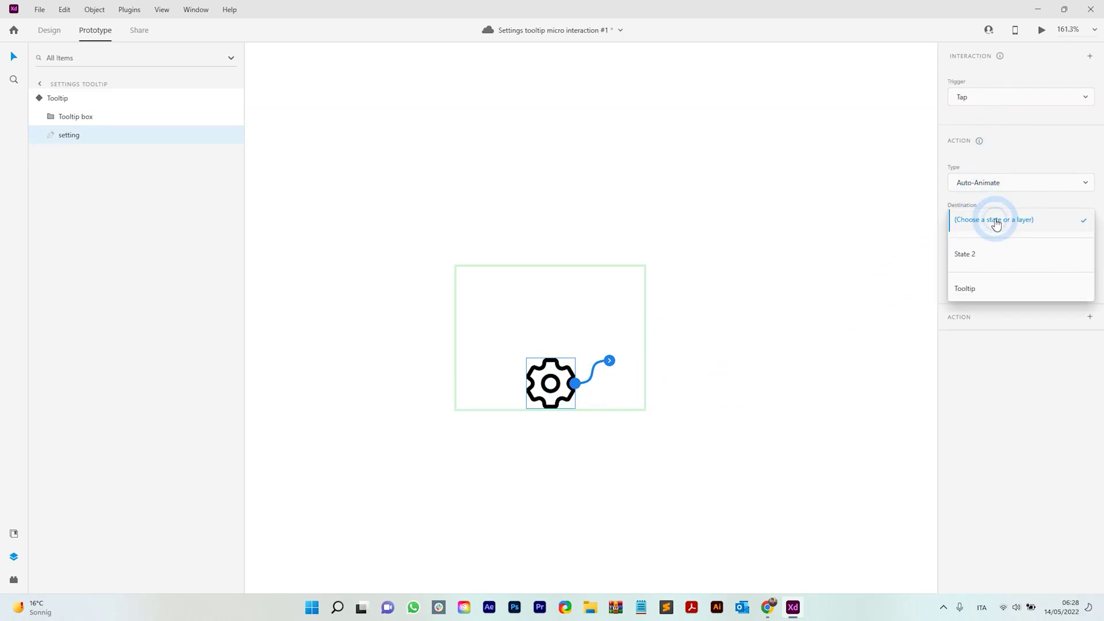
{"action": "left_click", "coordinate": [985, 254]}
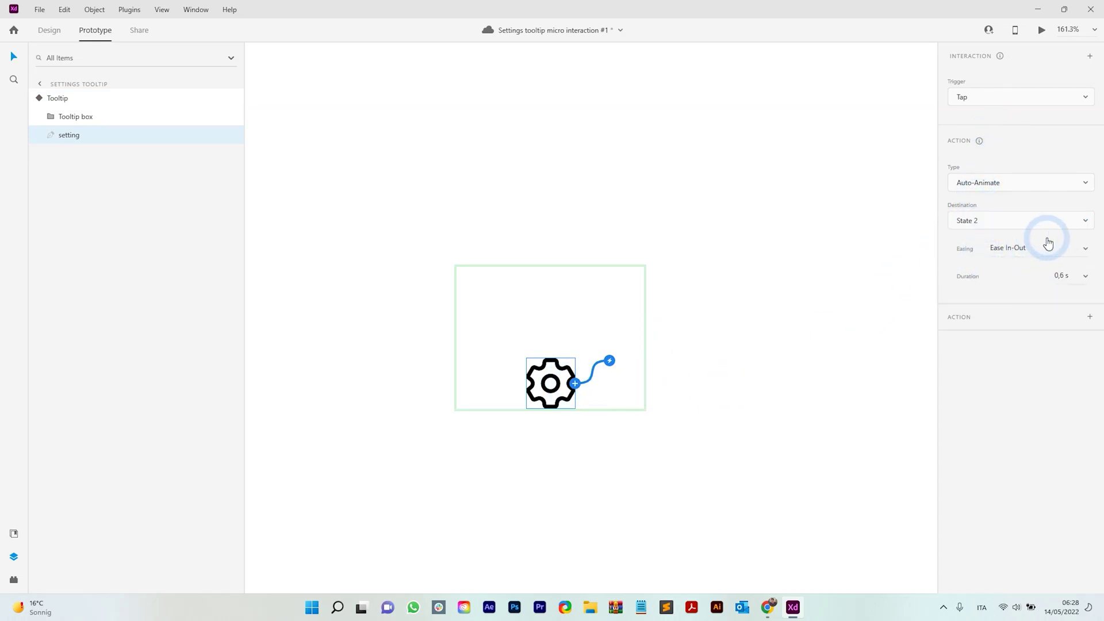
{"action": "left_click", "coordinate": [677, 329]}
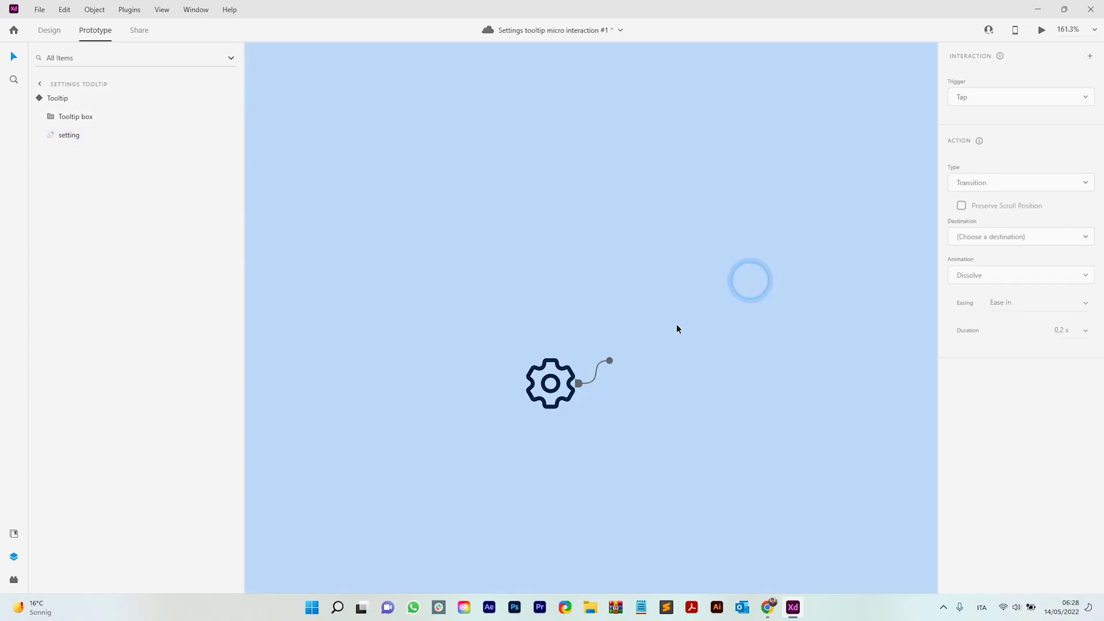
In State 2, give the gear icon a tap interaction that auto-animates back to Default State.
{"action": "left_click", "coordinate": [581, 373]}
{"action": "left_click", "coordinate": [982, 96]}
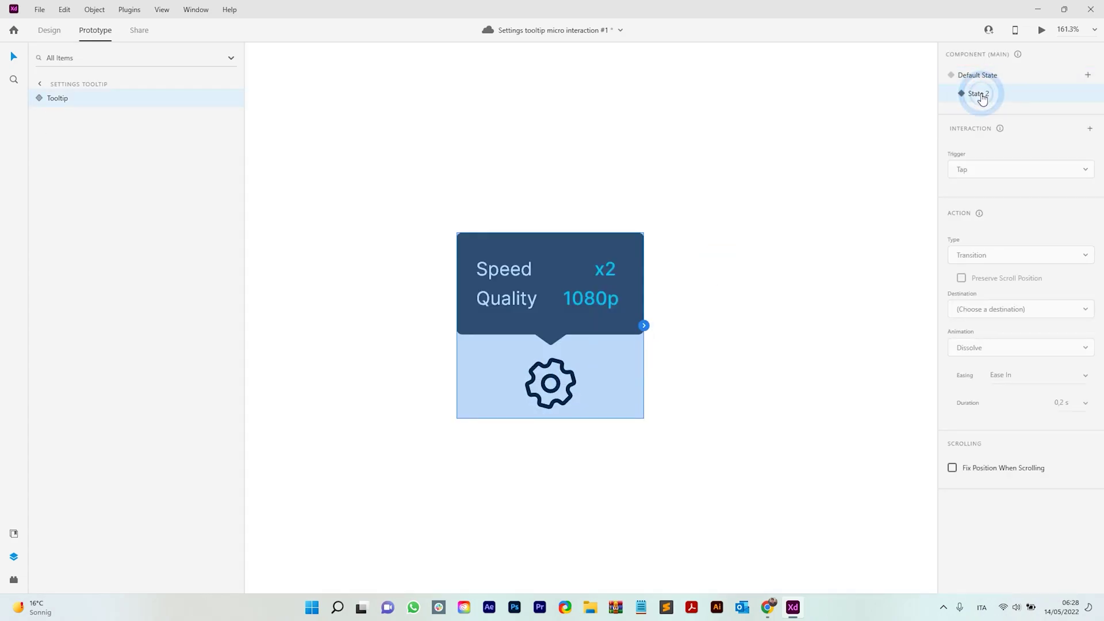
{"action": "left_click", "coordinate": [655, 301]}
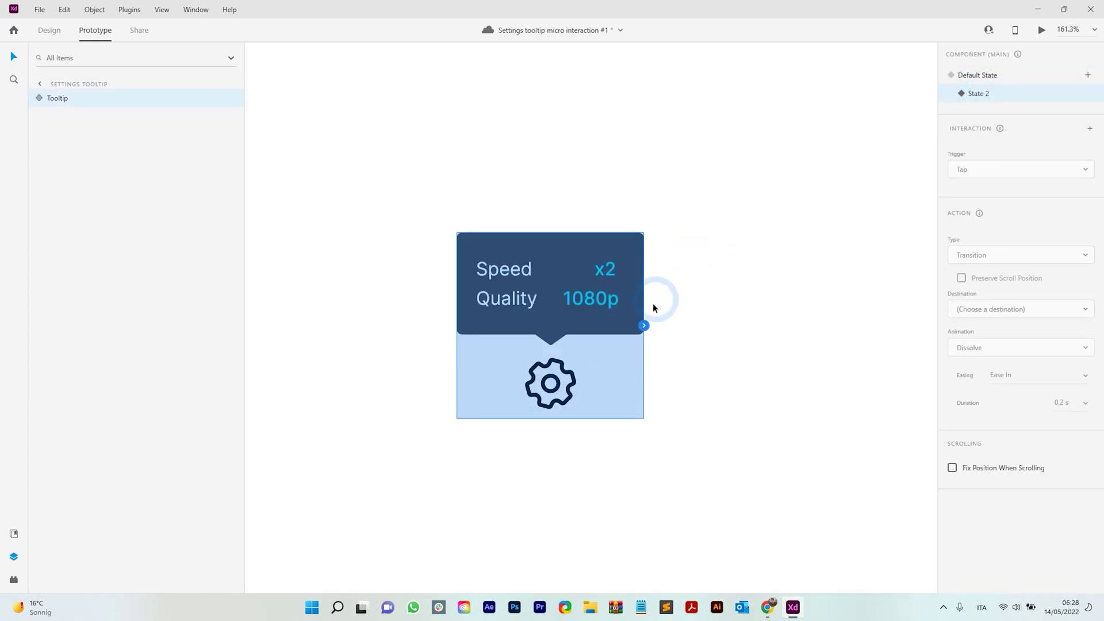
{"action": "double_click", "coordinate": [572, 376]}
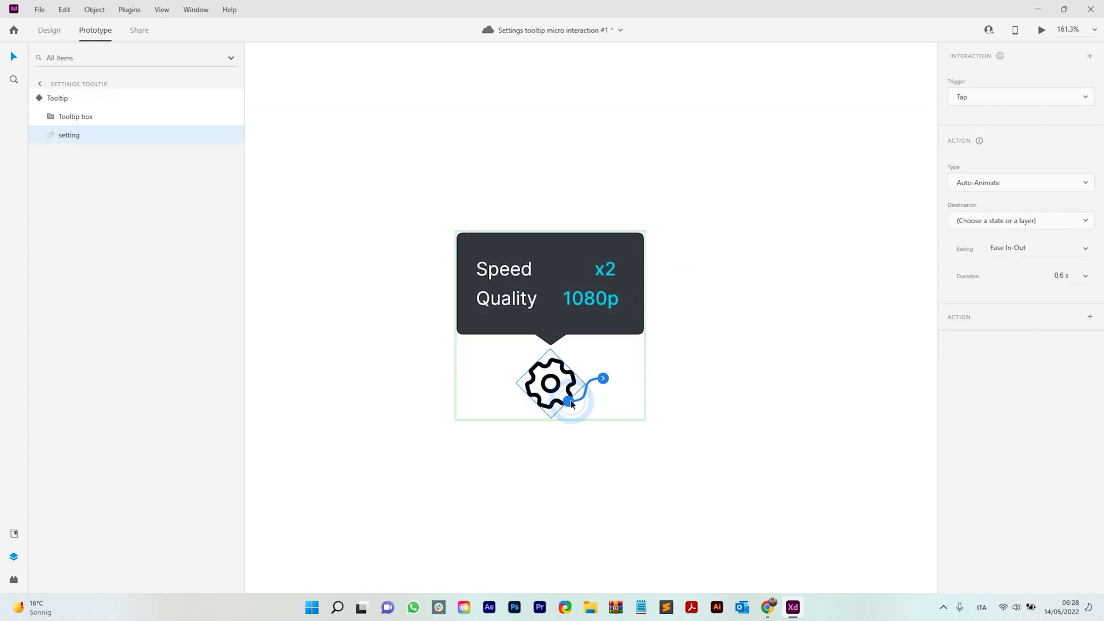
{"action": "left_click", "coordinate": [971, 199]}
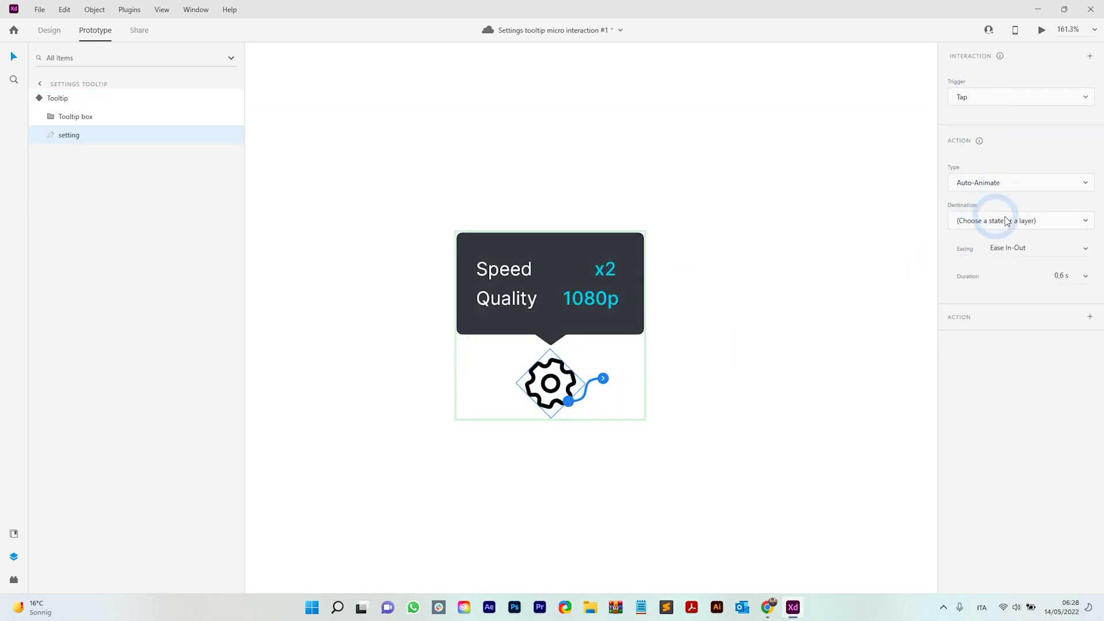
{"action": "left_click", "coordinate": [1034, 251]}
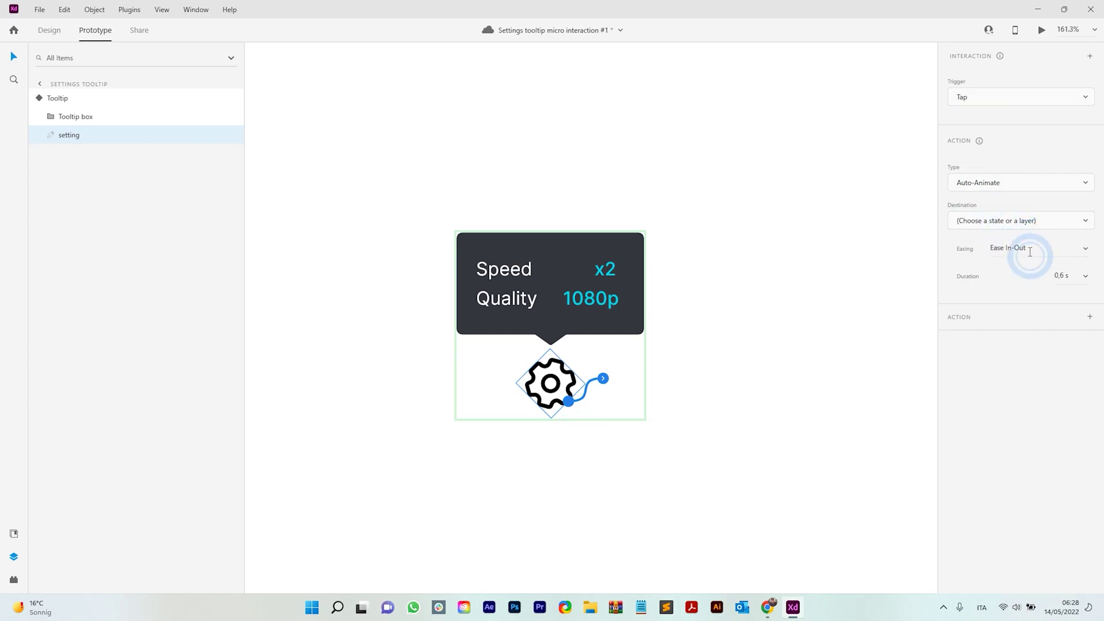
{"action": "left_click", "coordinate": [994, 222]}
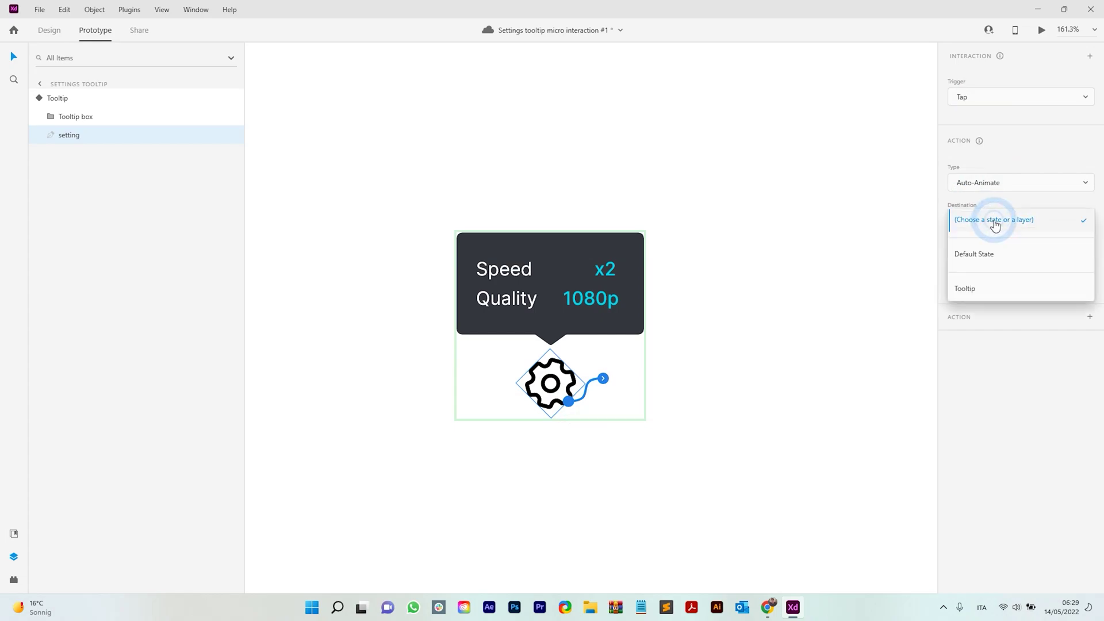
{"action": "left_click", "coordinate": [988, 261]}
{"action": "left_click", "coordinate": [791, 364]}
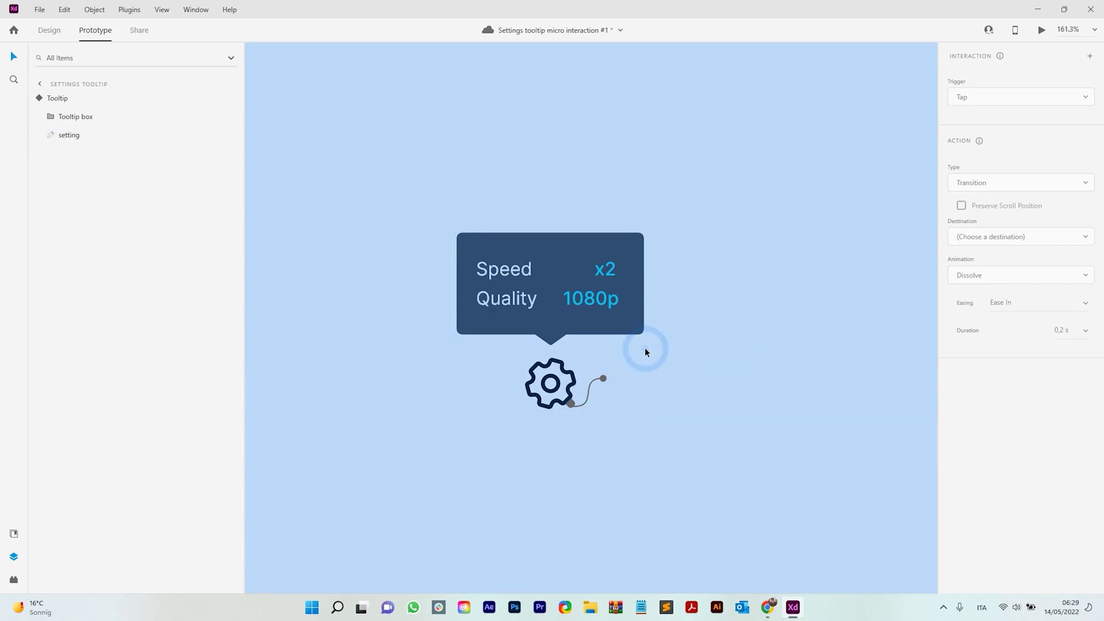
Preview the prototype briefly, close the preview and set the Tooltip component back to its default state.
{"action": "left_click", "coordinate": [1041, 29]}
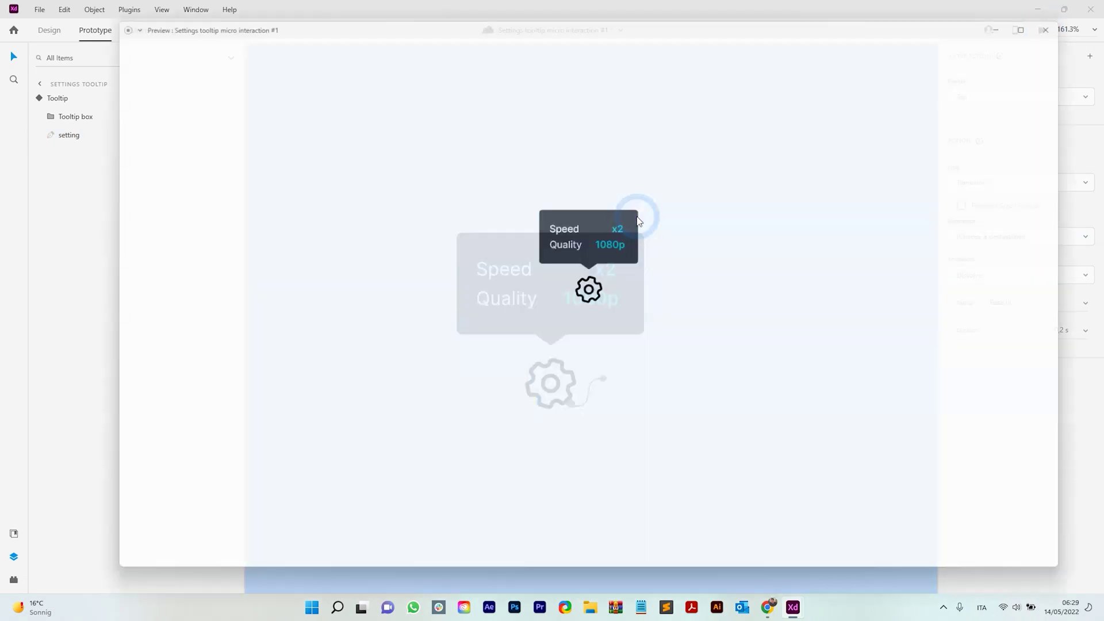
{"action": "left_click", "coordinate": [1086, 20]}
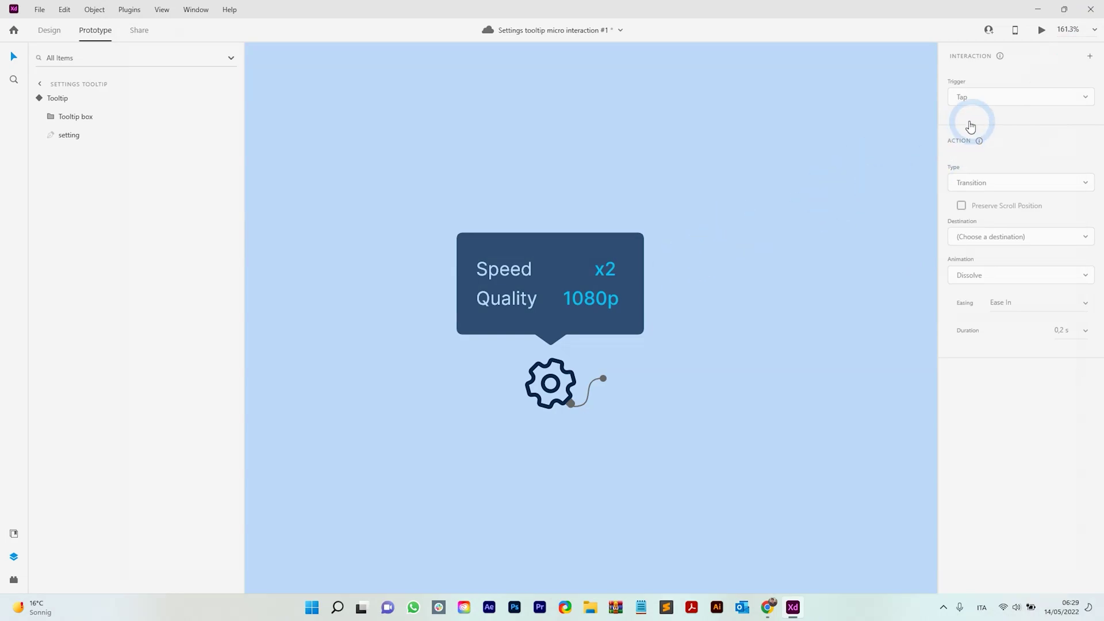
{"action": "left_click", "coordinate": [628, 297]}
{"action": "left_click", "coordinate": [978, 75]}
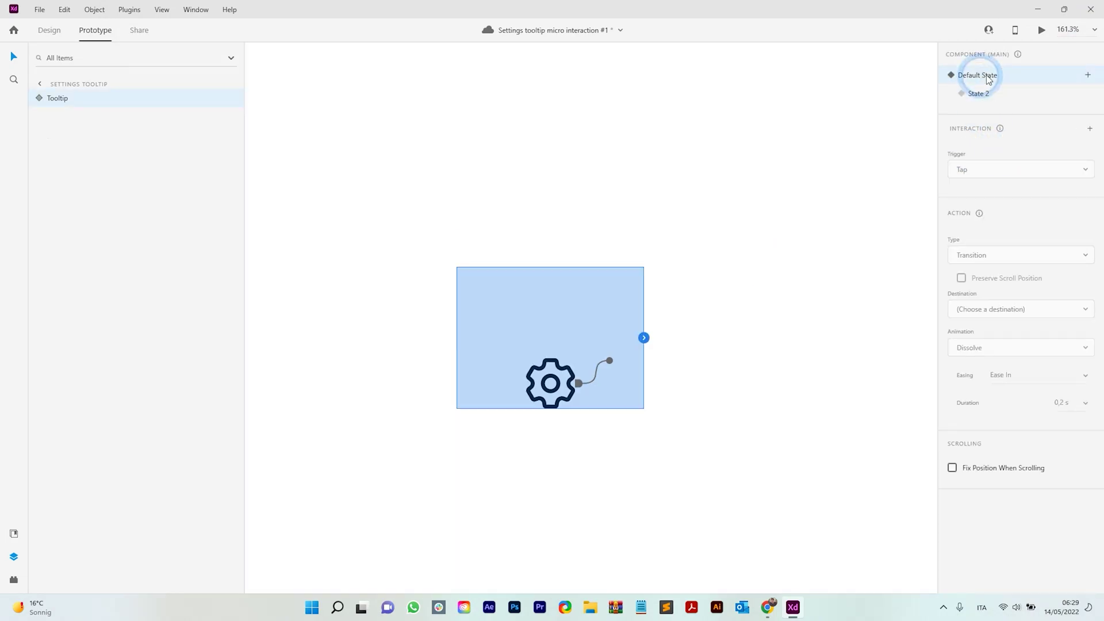
Preview the prototype again and test showing and hiding the tooltip by tapping the gear icon.
{"action": "left_click", "coordinate": [1042, 30]}
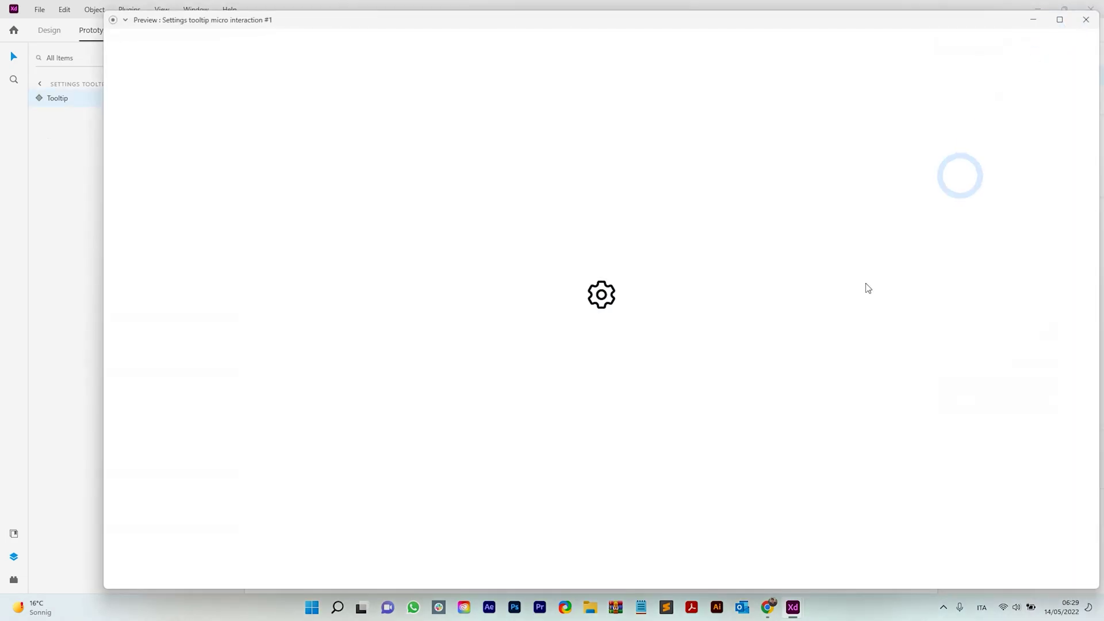
{"action": "left_click", "coordinate": [606, 296]}
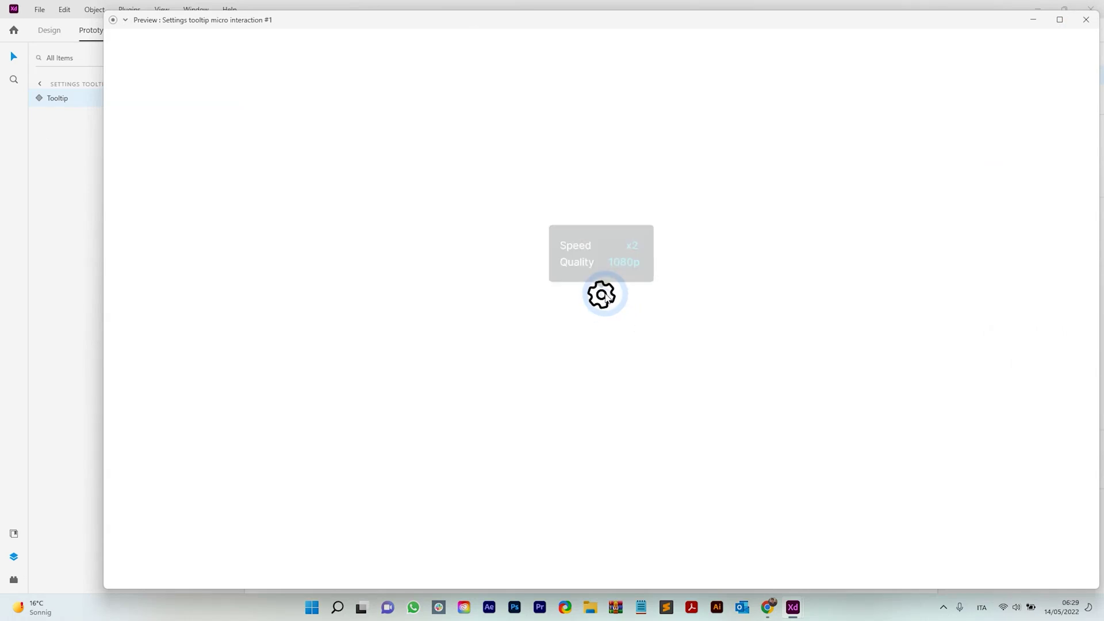
{"action": "left_click", "coordinate": [597, 373]}
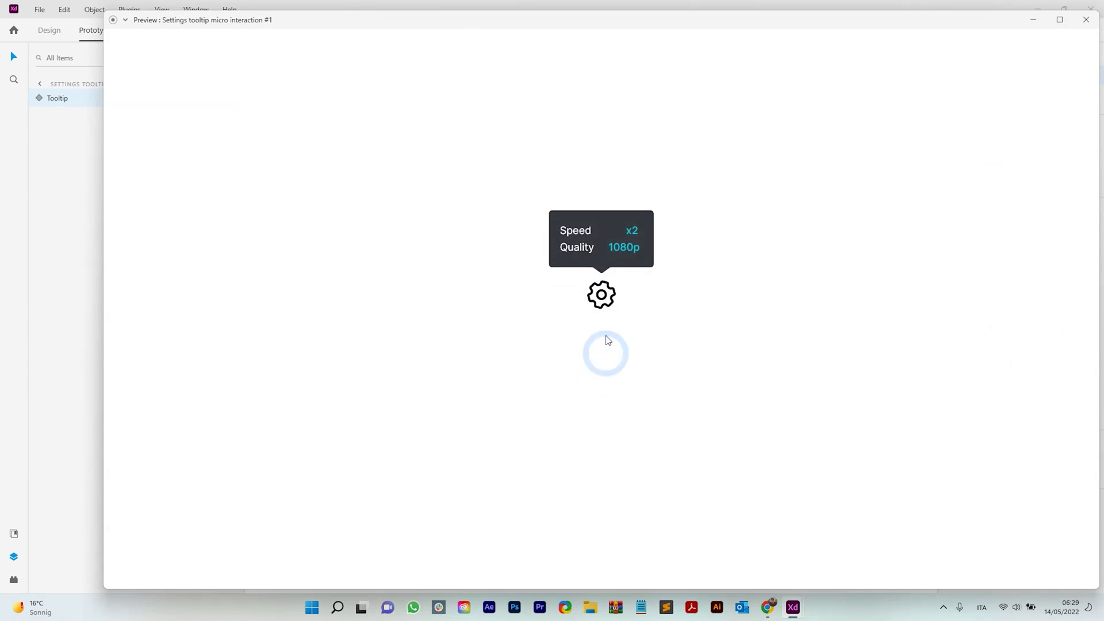
{"action": "left_click", "coordinate": [598, 305]}
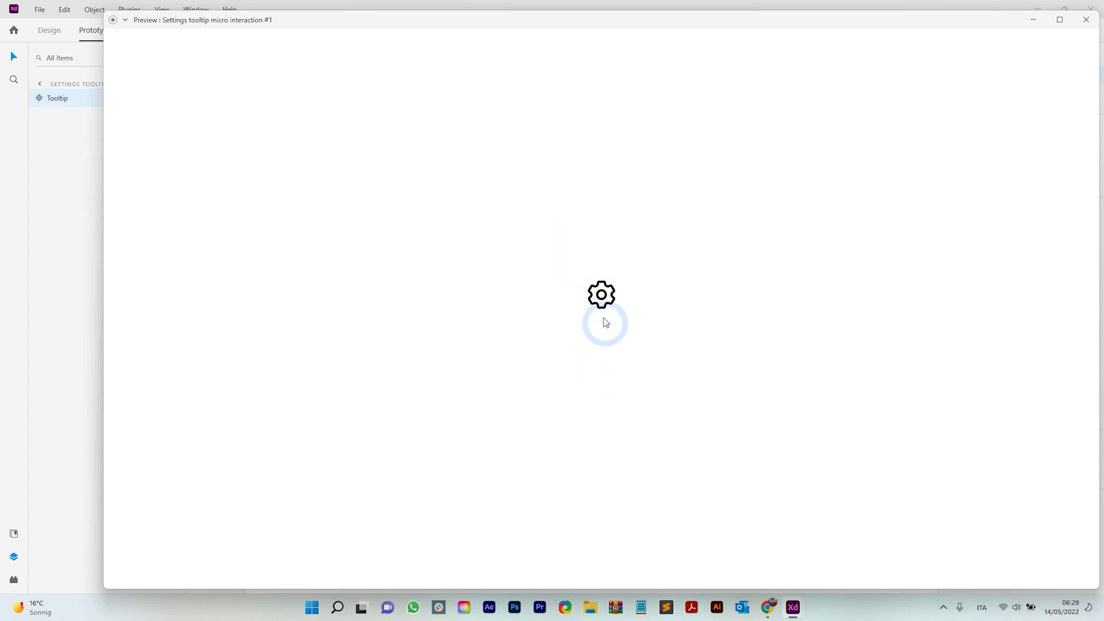
{"action": "left_click", "coordinate": [610, 344]}
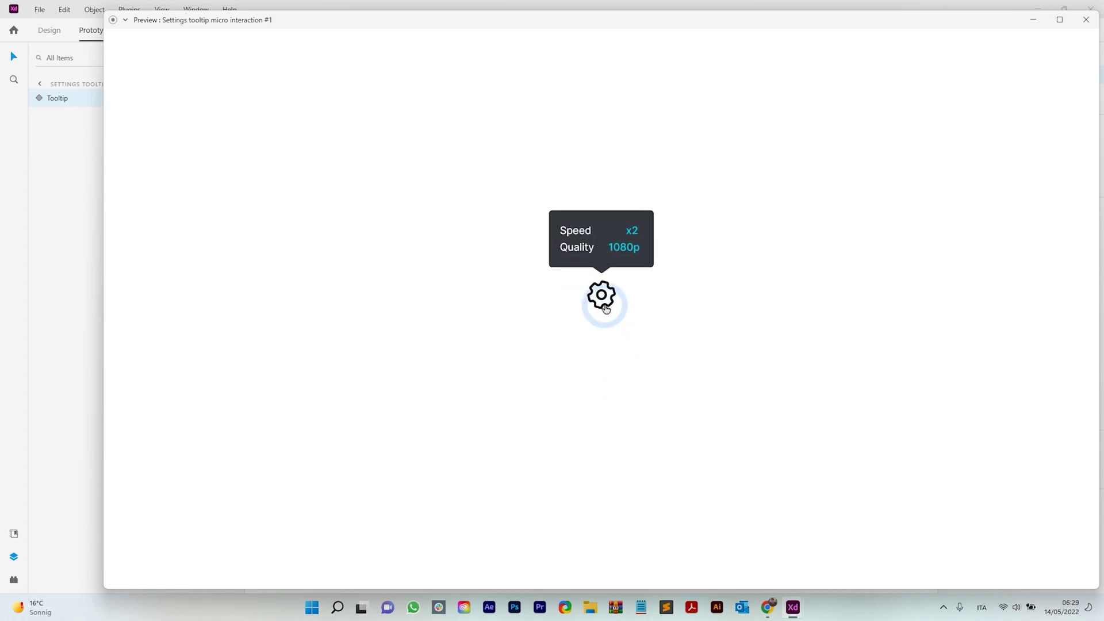
{"action": "left_click", "coordinate": [609, 342]}
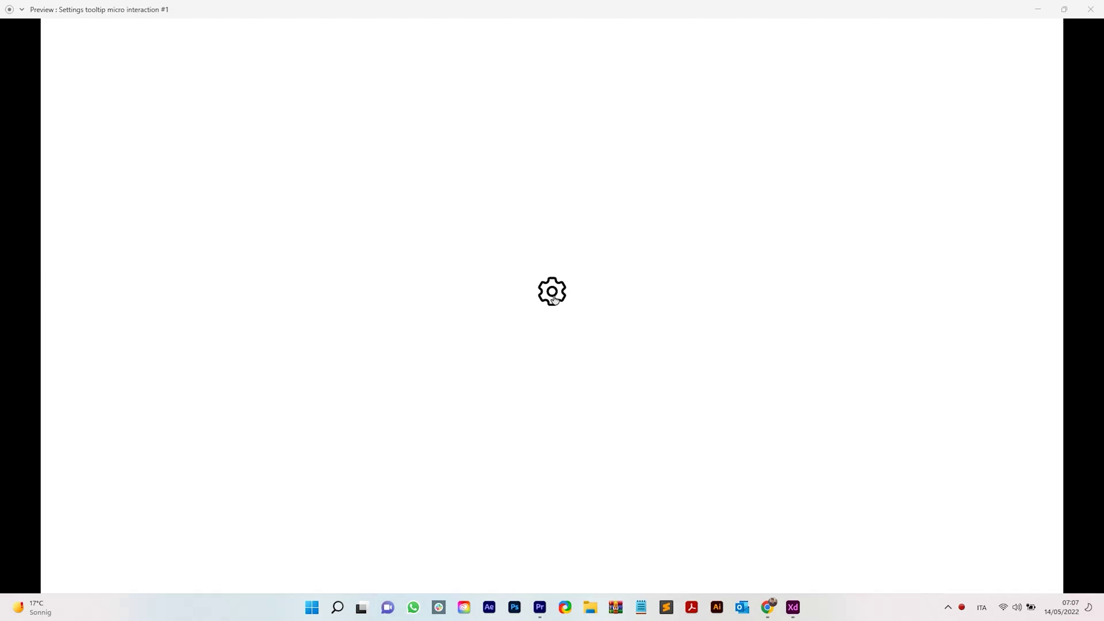
{"action": "mouse_move", "coordinate": [554, 299]}
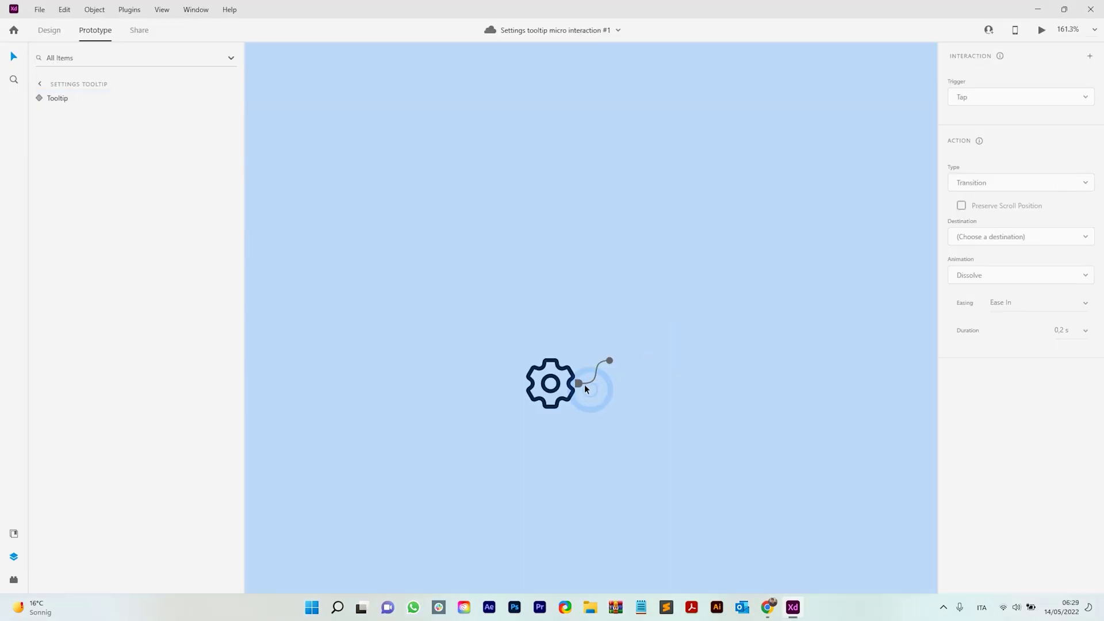
Return to design mode and inspect the Tooltip component's gear in the default state before switching to State 2.
{"action": "left_click", "coordinate": [575, 384]}
{"action": "left_click", "coordinate": [566, 279]}
{"action": "left_click", "coordinate": [557, 239]}
{"action": "left_click", "coordinate": [165, 64]}
{"action": "left_click", "coordinate": [51, 31]}
{"action": "left_click", "coordinate": [453, 252]}
{"action": "left_click", "coordinate": [496, 319]}
{"action": "left_click", "coordinate": [553, 388]}
{"action": "left_click", "coordinate": [572, 378]}
{"action": "left_click", "coordinate": [574, 428]}
{"action": "left_click", "coordinate": [574, 391]}
{"action": "left_click", "coordinate": [998, 154]}
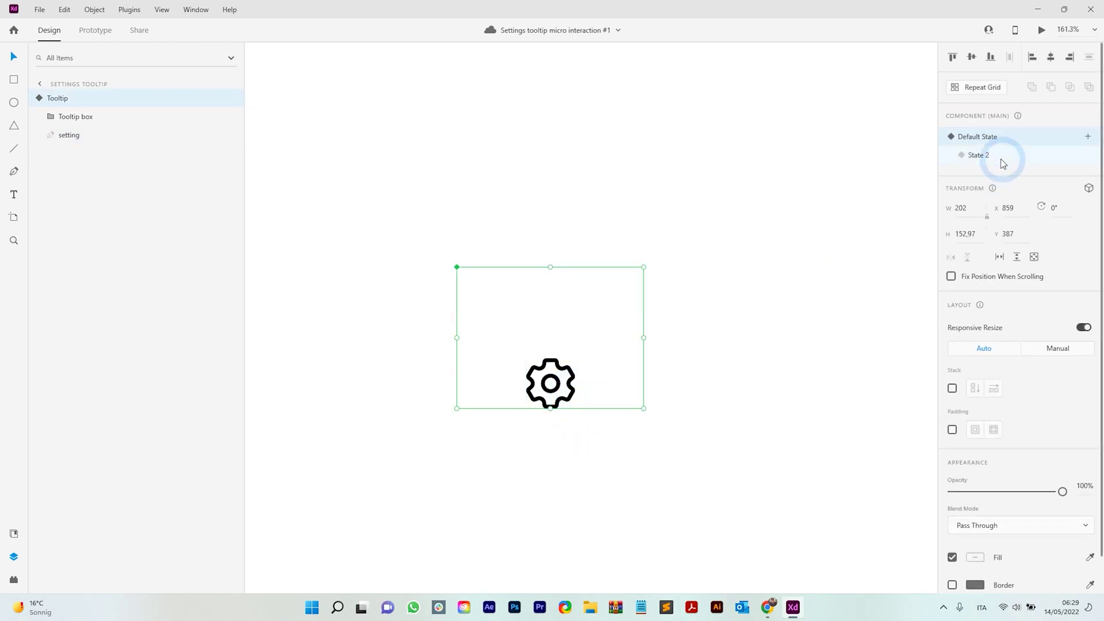
Switch the Tooltip component to State 2 and enable a drop shadow on the bubble's dark rectangle.
{"action": "left_click", "coordinate": [755, 265]}
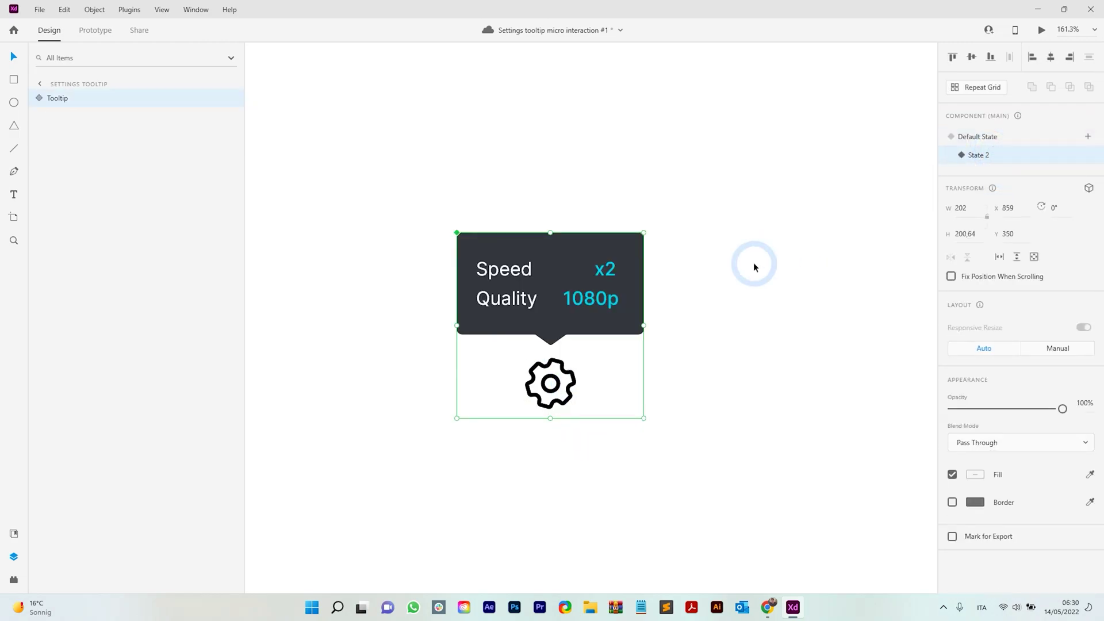
{"action": "left_click", "coordinate": [671, 343]}
{"action": "double_click", "coordinate": [579, 322]}
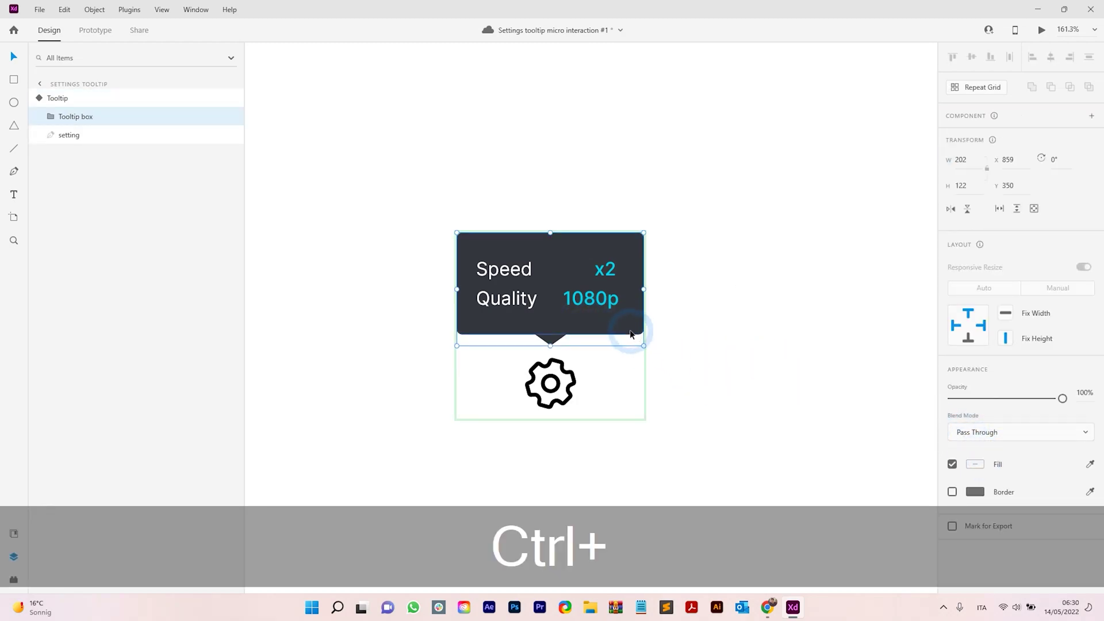
{"action": "left_click", "coordinate": [630, 334], "text": "ctrl"}
{"action": "scroll", "coordinate": [997, 374], "scroll_direction": "down", "scroll_amount": 2}
{"action": "left_click", "coordinate": [953, 519]}
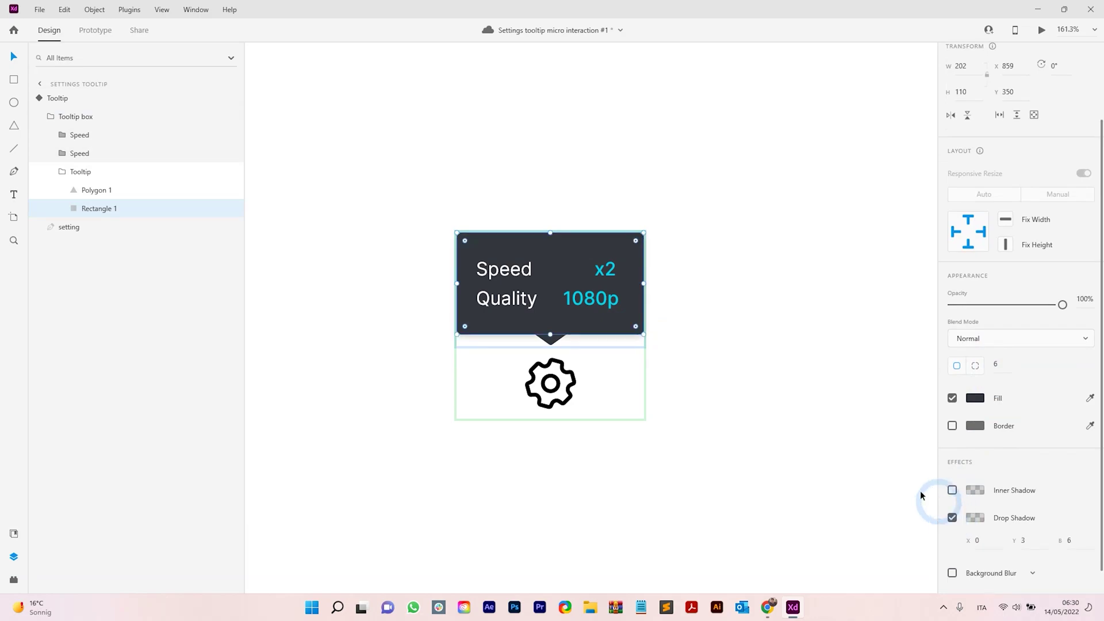
{"action": "left_click", "coordinate": [885, 477]}
Raise the opacity of the rectangle's black drop shadow to 32%.
{"action": "left_click", "coordinate": [643, 330], "text": "ctrl"}
{"action": "scroll", "coordinate": [980, 466], "scroll_direction": "down", "scroll_amount": 4}
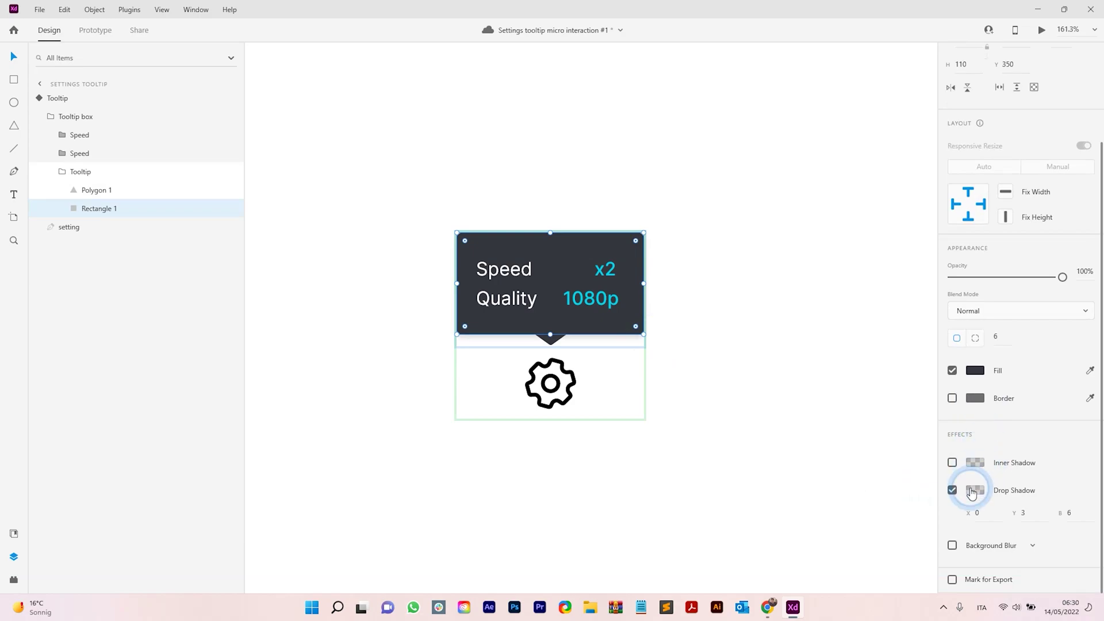
{"action": "left_click", "coordinate": [975, 489]}
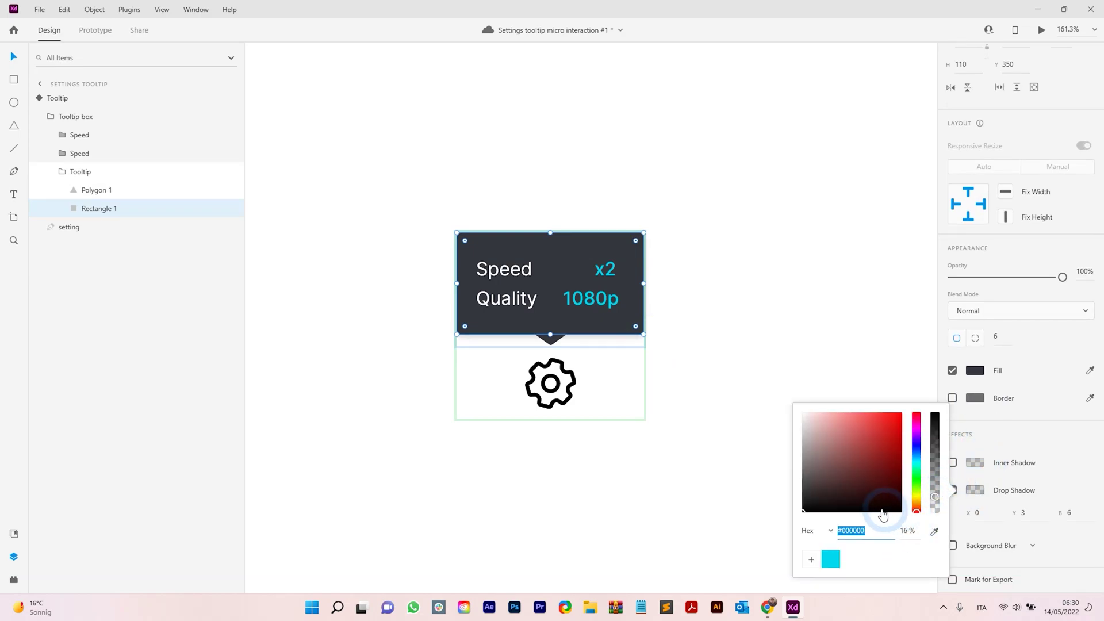
{"action": "left_click_drag", "start_coordinate": [935, 498], "coordinate": [936, 480]}
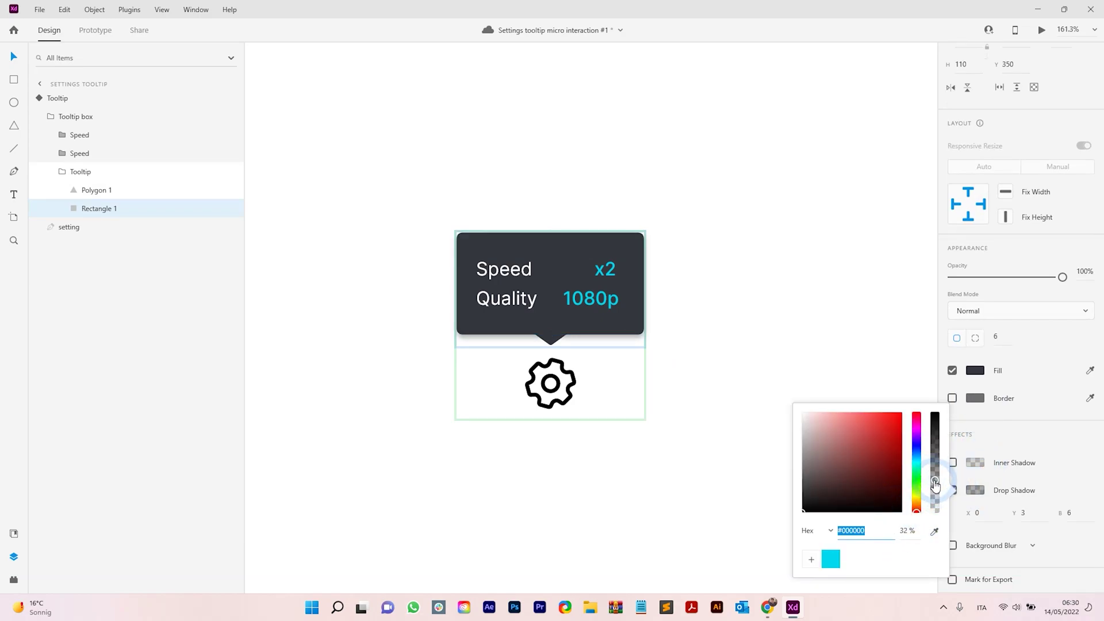
Set the rectangle's drop shadow blur to 35 and deselect it.
{"action": "left_click", "coordinate": [1040, 517]}
{"action": "left_click", "coordinate": [1080, 513]}
{"action": "key", "text": "BackSpace"}
{"action": "type", "text": "4"}
{"action": "key", "text": "Return"}
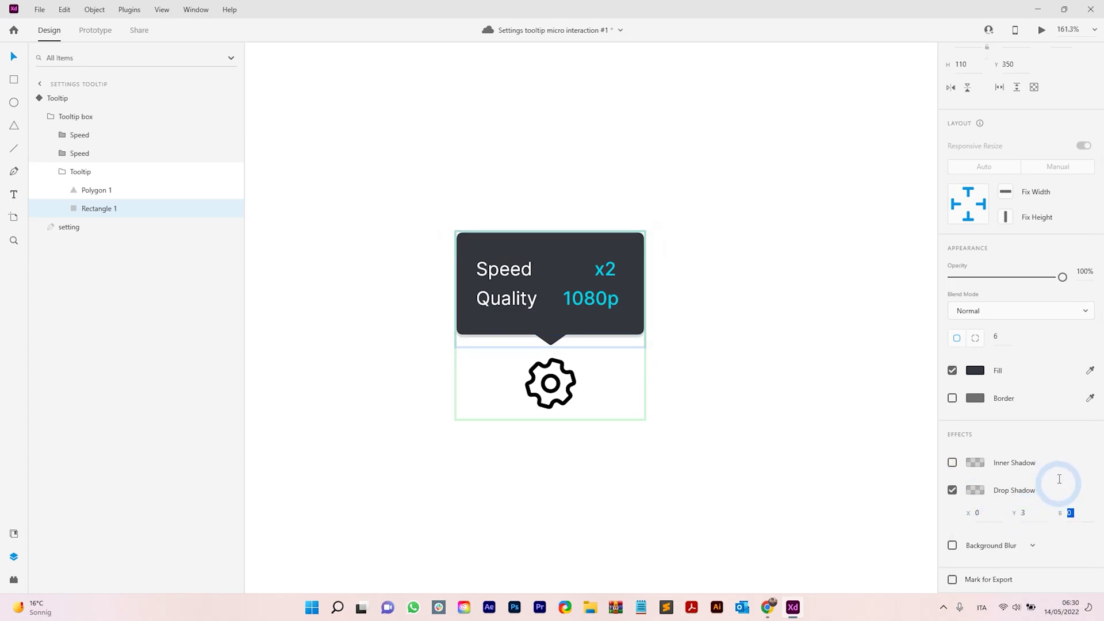
{"action": "type", "text": "32"}
{"action": "key", "text": "Return"}
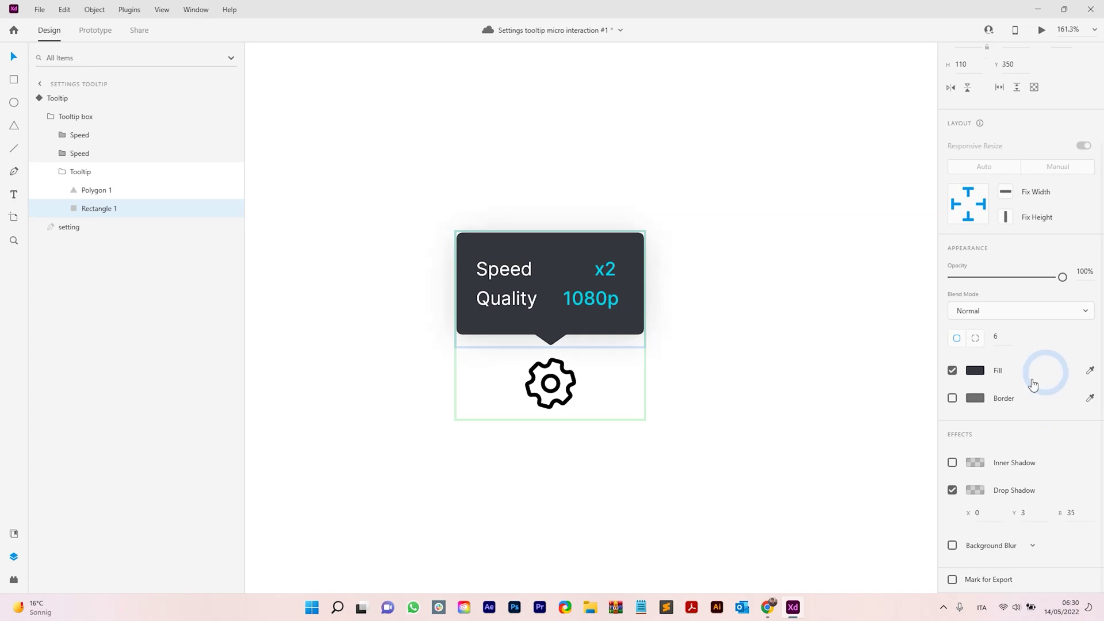
{"action": "left_click", "coordinate": [769, 395]}
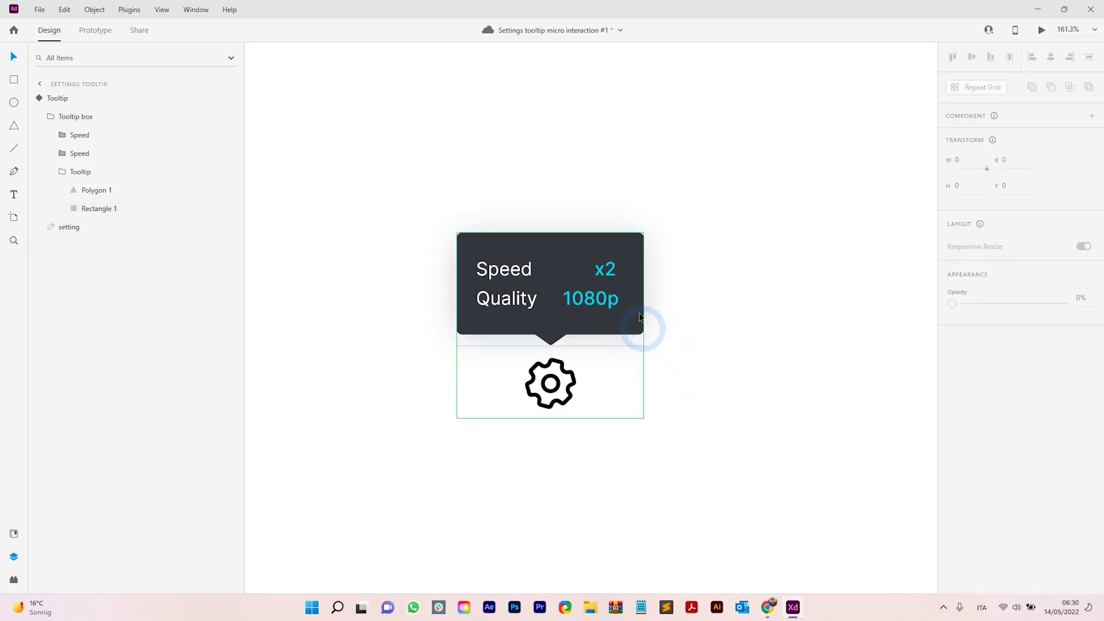
Select the Tooltip component in State 2 and add another new state to it.
{"action": "left_click", "coordinate": [609, 287]}
{"action": "left_click", "coordinate": [546, 279]}
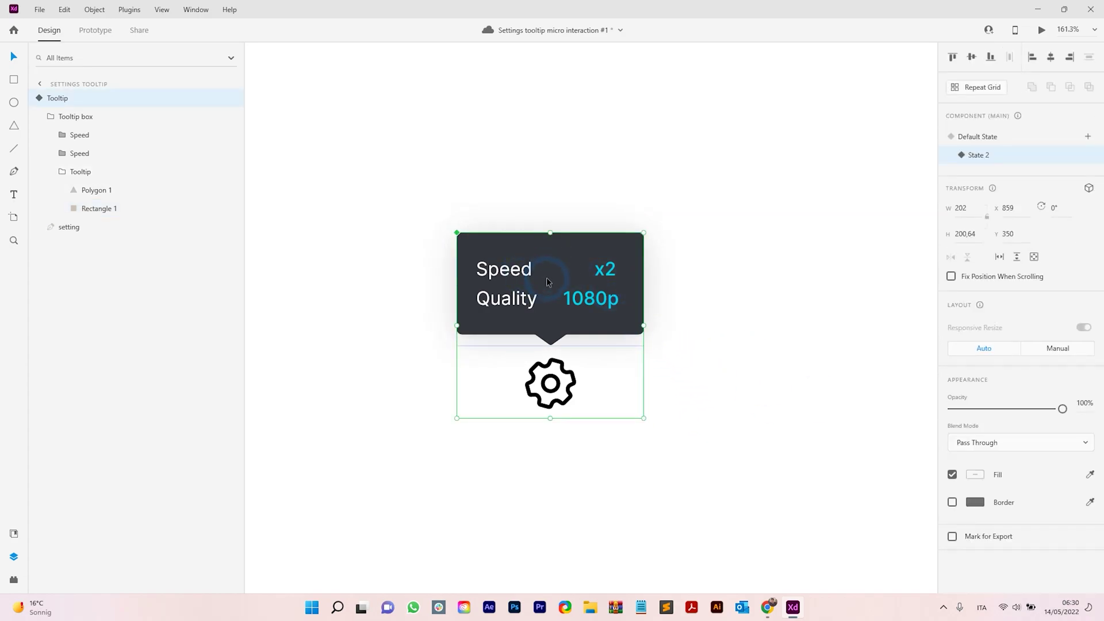
{"action": "left_click", "coordinate": [1088, 137]}
{"action": "left_click", "coordinate": [1000, 147]}
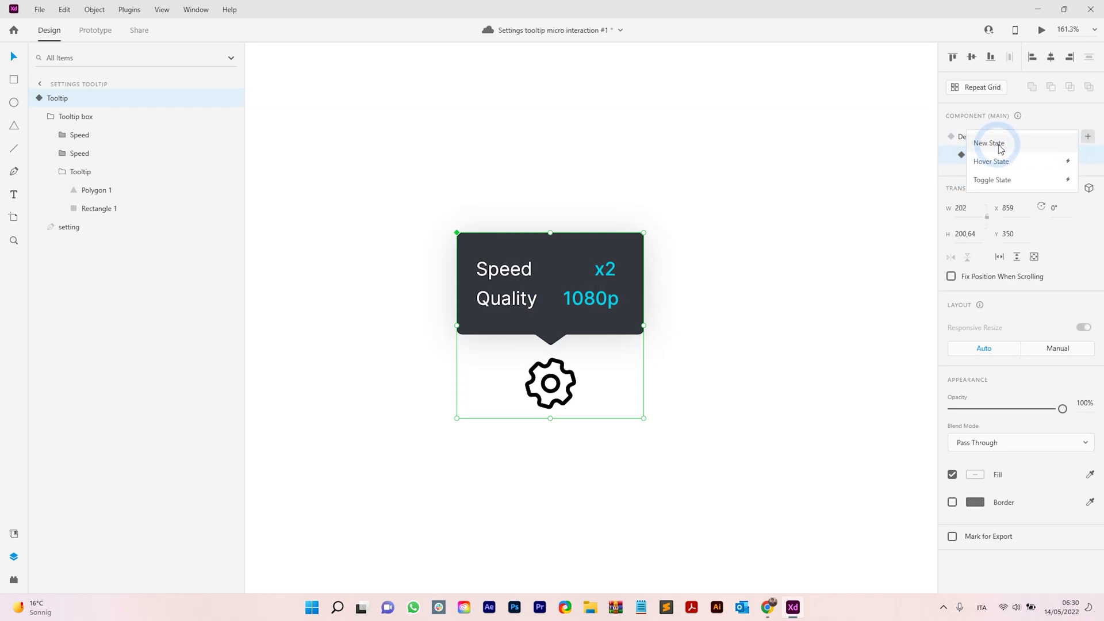
{"action": "left_click", "coordinate": [1012, 179]}
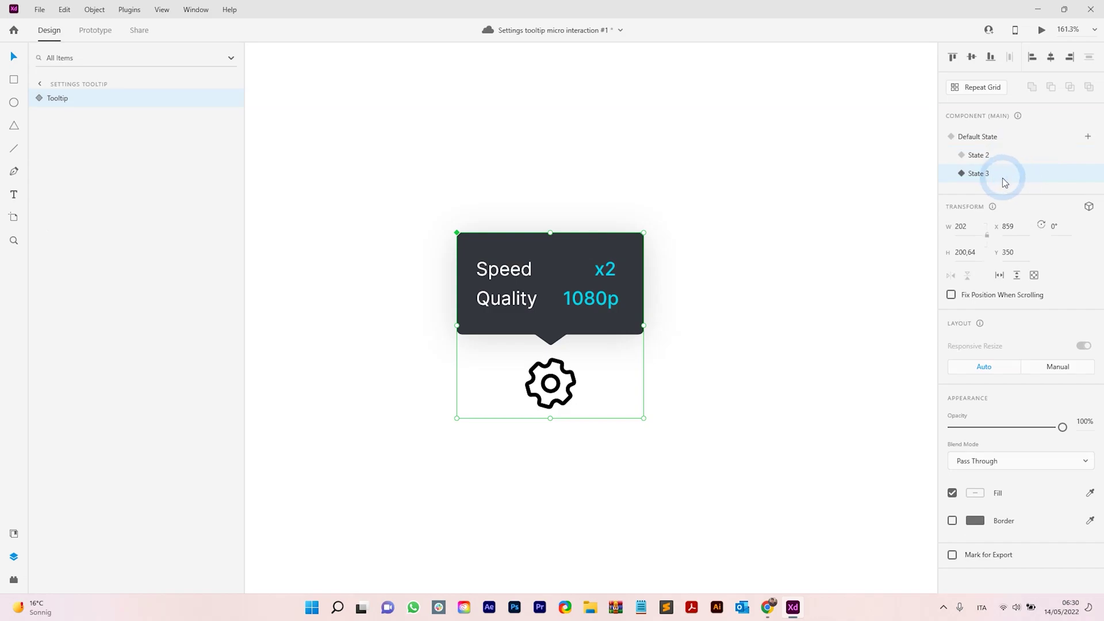
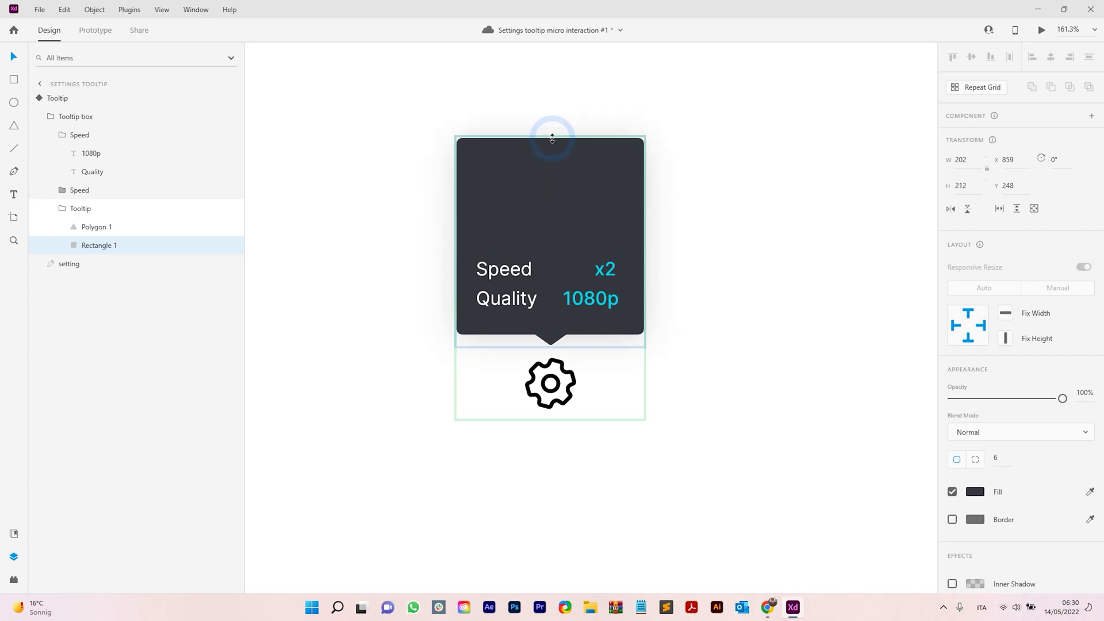
Move the Speed row straight up to Y 268 in the enlarged bubble and set its opacity to 0%.
{"action": "left_click", "coordinate": [524, 268]}
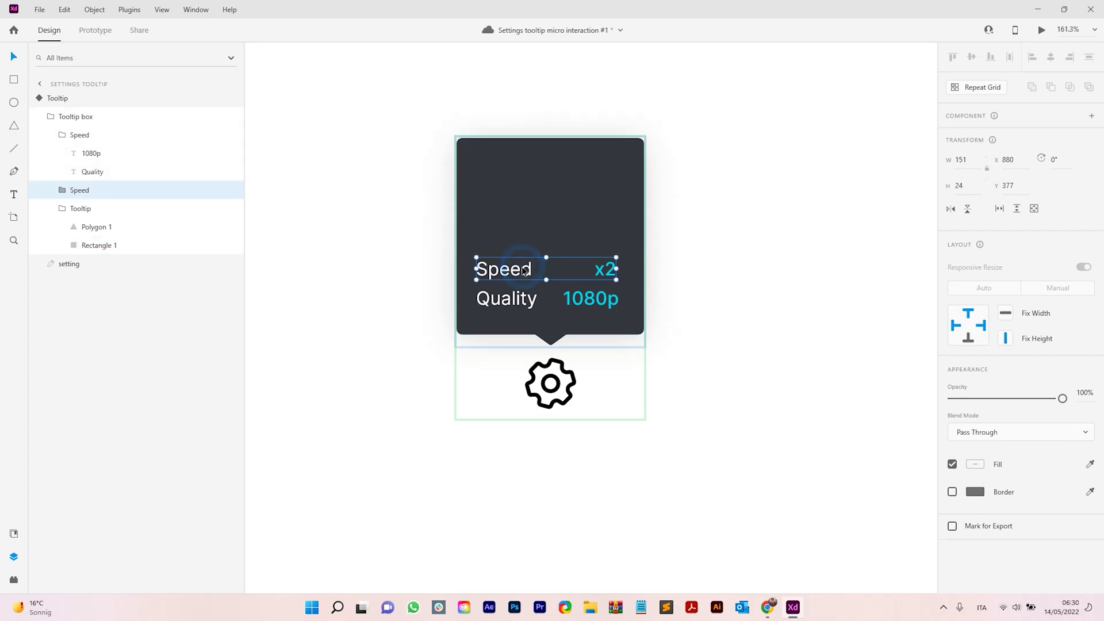
{"action": "left_click_drag", "start_coordinate": [521, 273], "coordinate": [495, 172]}
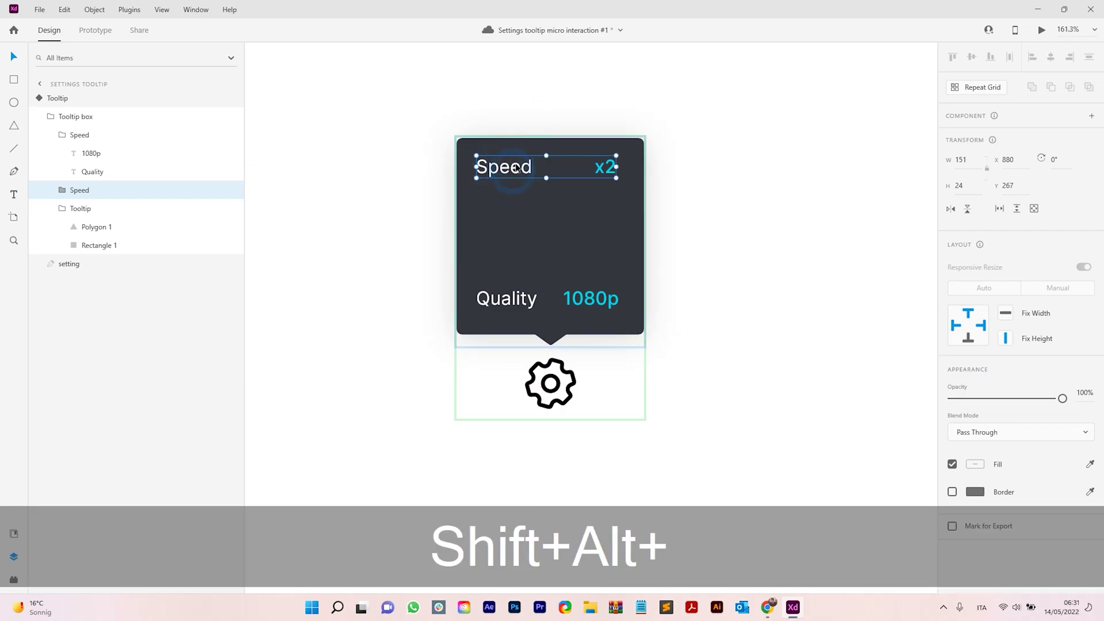
{"action": "key", "text": "shift+alt+Down"}
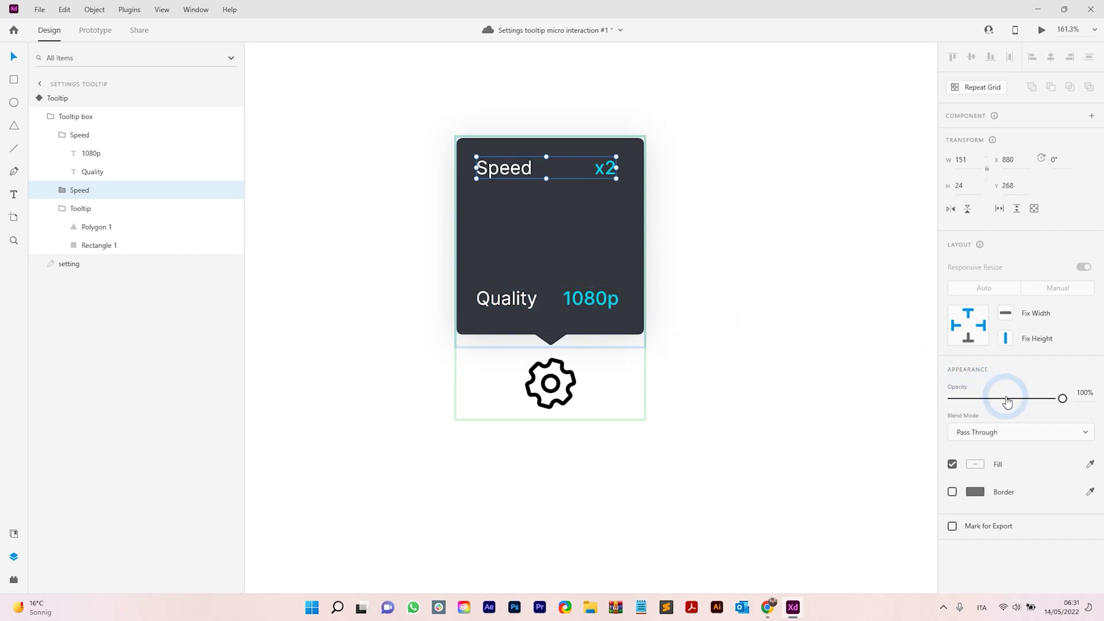
{"action": "left_click_drag", "start_coordinate": [1063, 398], "coordinate": [937, 394]}
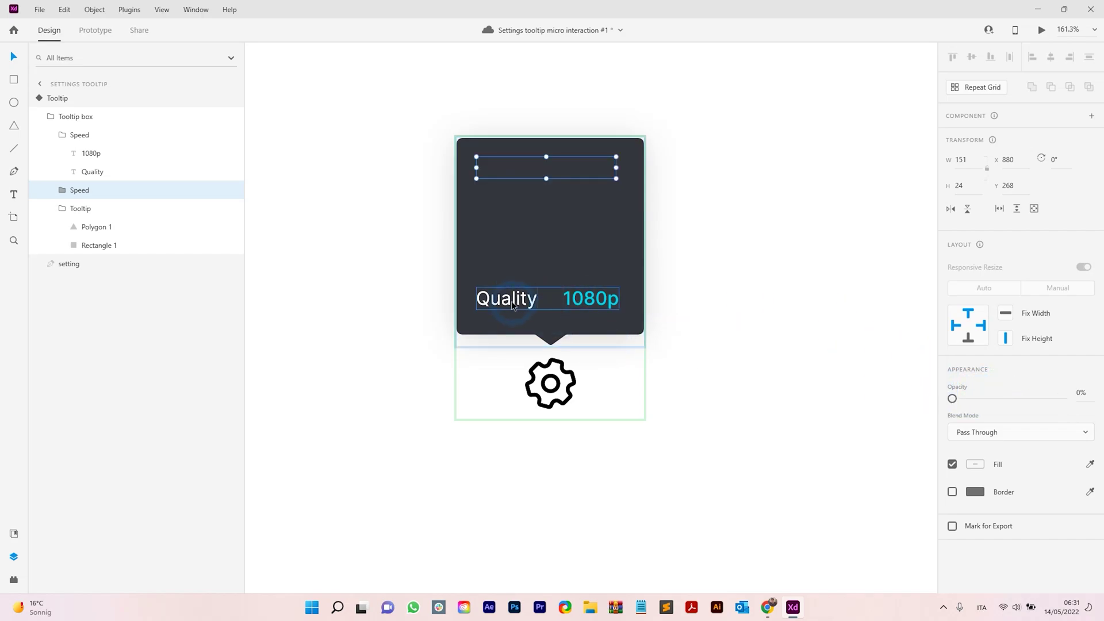
Move the Quality row straight up to Y 268 and set the opacity of its 1080p text to 0%.
{"action": "left_click", "coordinate": [528, 288]}
{"action": "left_click_drag", "start_coordinate": [528, 287], "coordinate": [532, 175]}
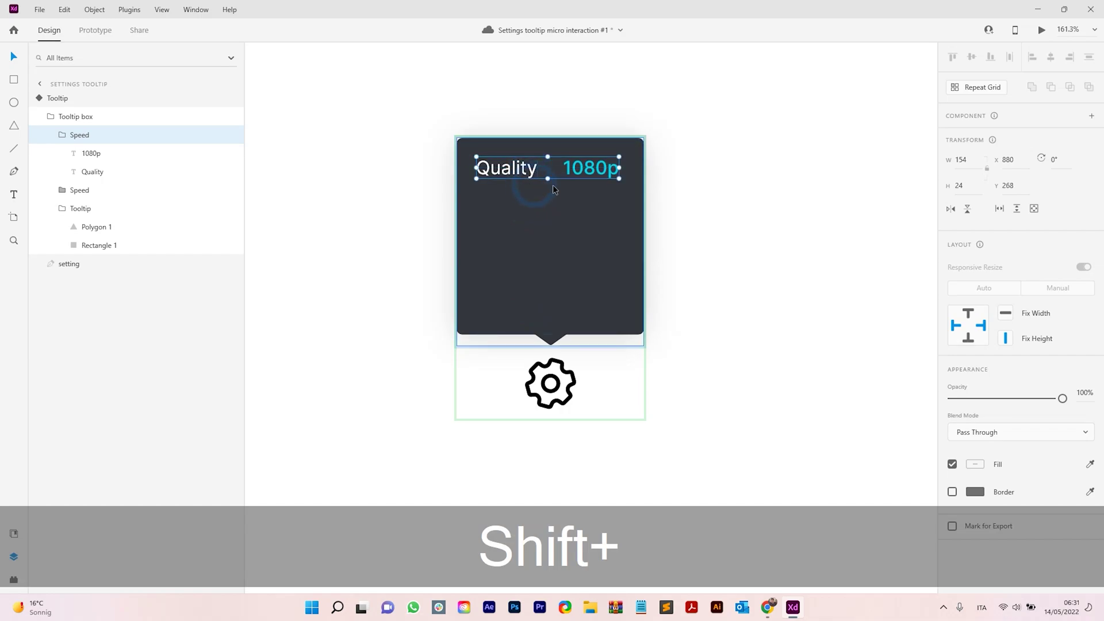
{"action": "left_click", "coordinate": [593, 171]}
{"action": "left_click", "coordinate": [592, 169], "text": "ctrl"}
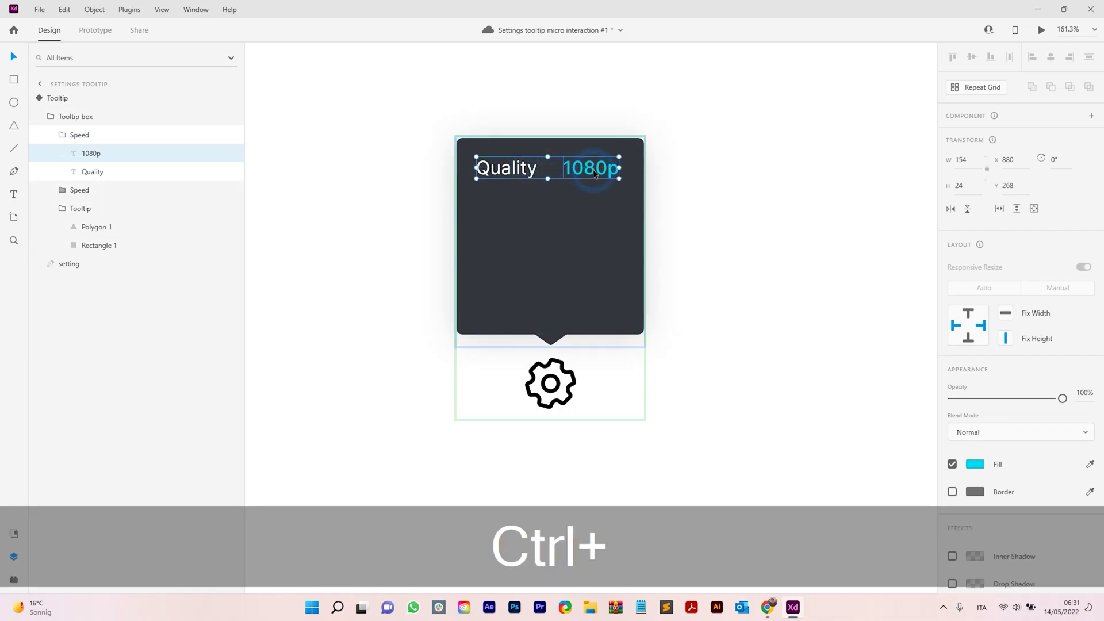
{"action": "left_click", "coordinate": [951, 322]}
{"action": "left_click", "coordinate": [1023, 385]}
{"action": "scroll", "coordinate": [1023, 385], "scroll_direction": "down", "scroll_amount": 3}
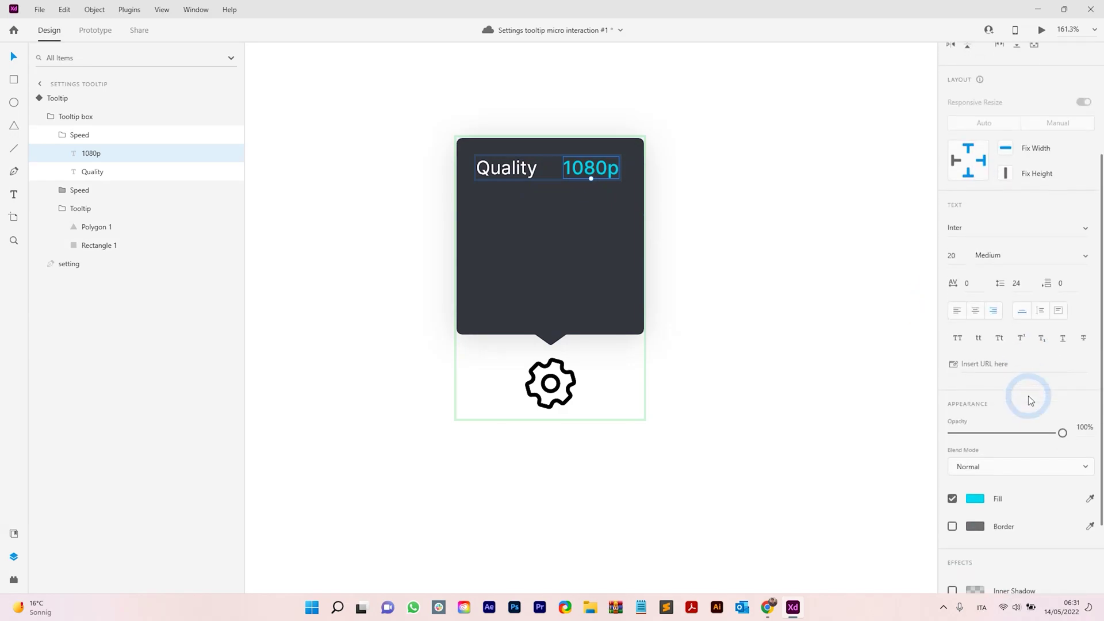
{"action": "left_click_drag", "start_coordinate": [1047, 430], "coordinate": [952, 432]}
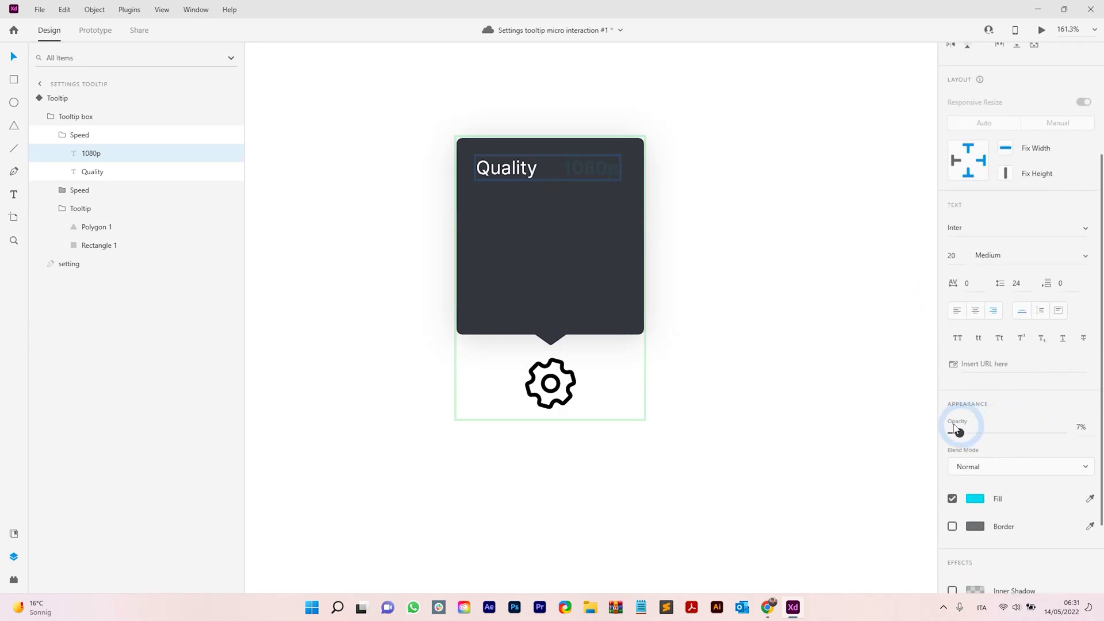
Shift the Quality text horizontally to X 892 to make room for a back arrow.
{"action": "scroll", "coordinate": [515, 163], "scroll_direction": "up", "scroll_amount": 2, "text": "alt"}
{"action": "scroll", "coordinate": [515, 163], "scroll_direction": "up", "scroll_amount": 3, "text": "alt"}
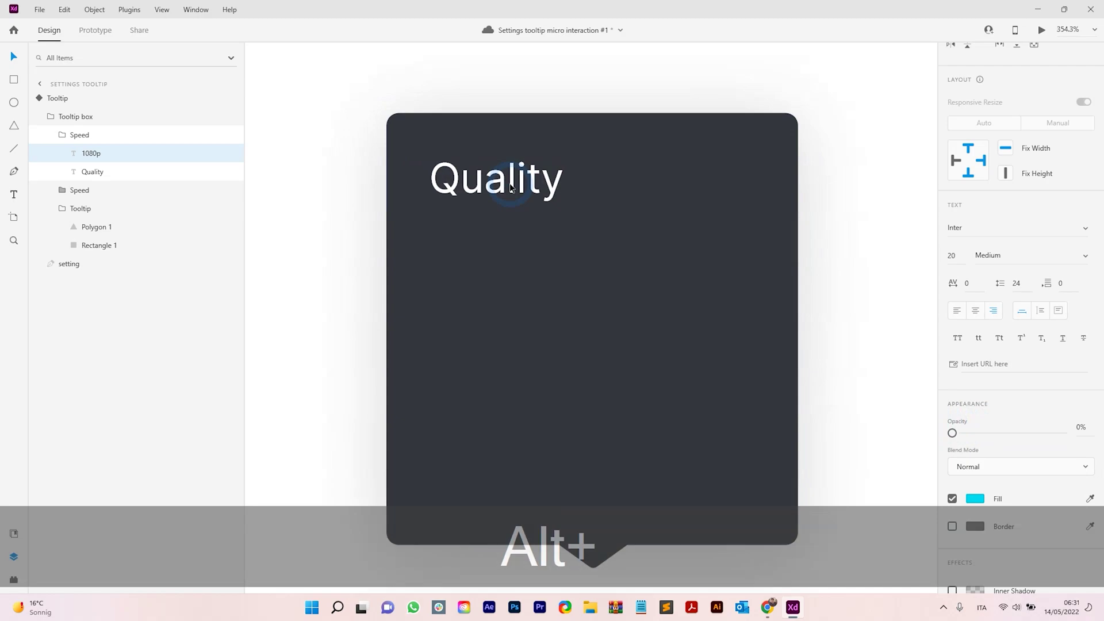
{"action": "left_click", "coordinate": [510, 201]}
{"action": "left_click", "coordinate": [511, 203]}
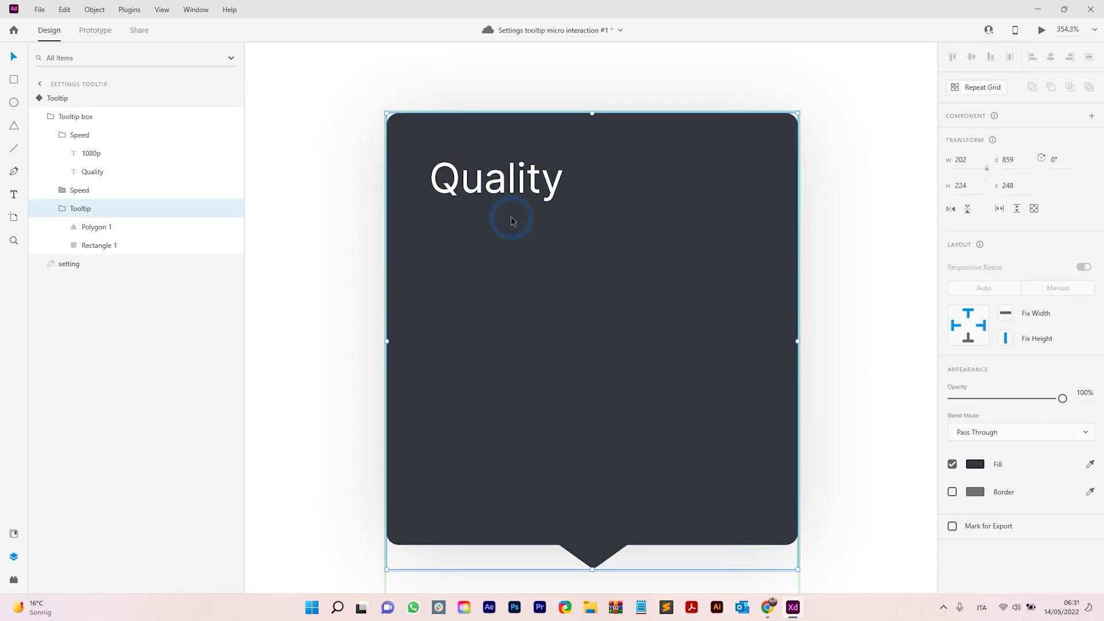
{"action": "left_click", "coordinate": [528, 187], "text": "ctrl"}
{"action": "left_click_drag", "start_coordinate": [527, 187], "coordinate": [534, 185]}
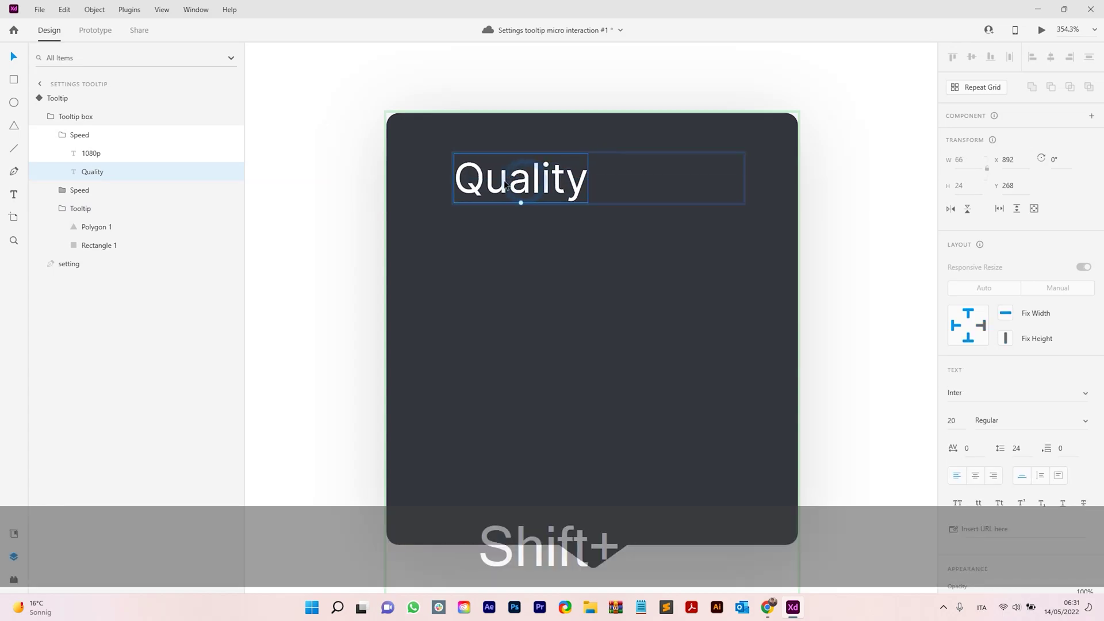
Draw a short diagonal line, about 8 wide and 9 high, just before the Quality label.
{"action": "left_click", "coordinate": [140, 136]}
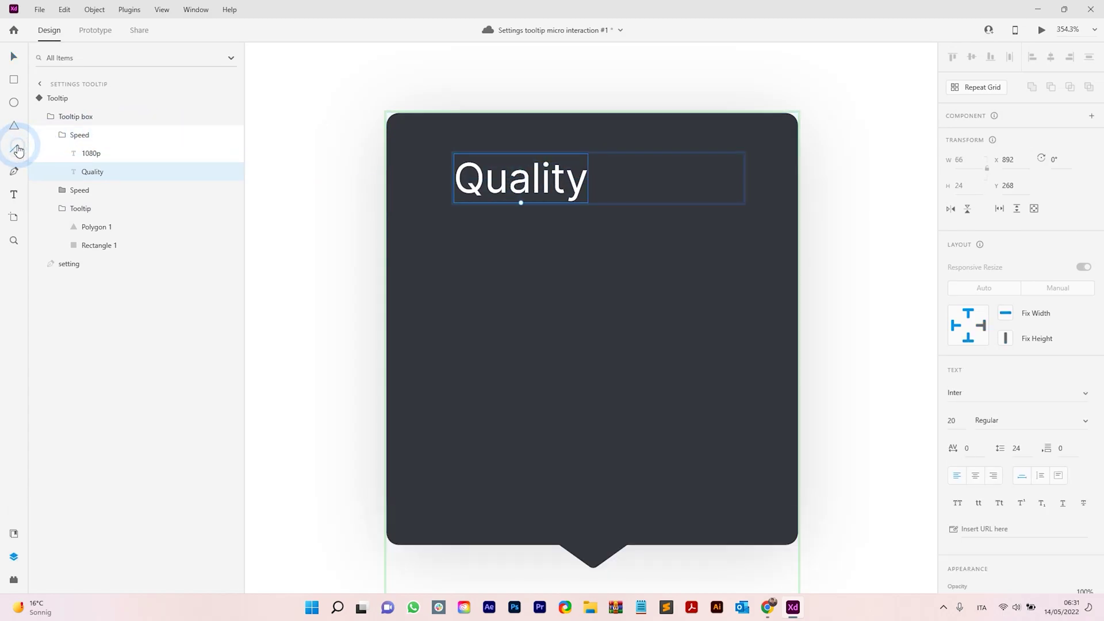
{"action": "left_click", "coordinate": [15, 149]}
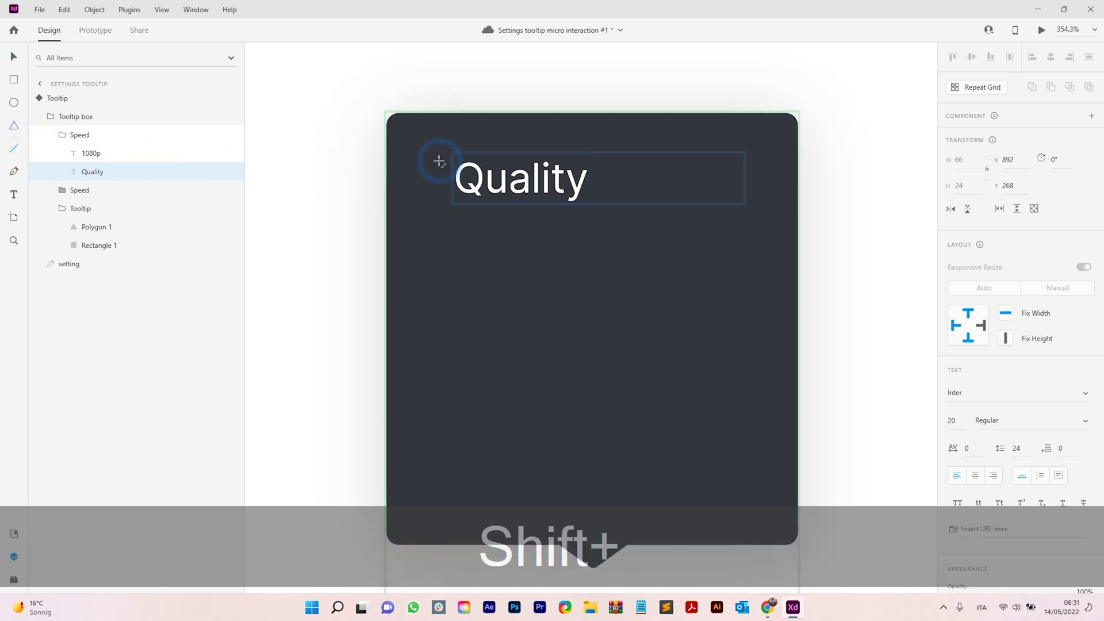
{"action": "left_click_drag", "start_coordinate": [438, 162], "coordinate": [417, 173]}
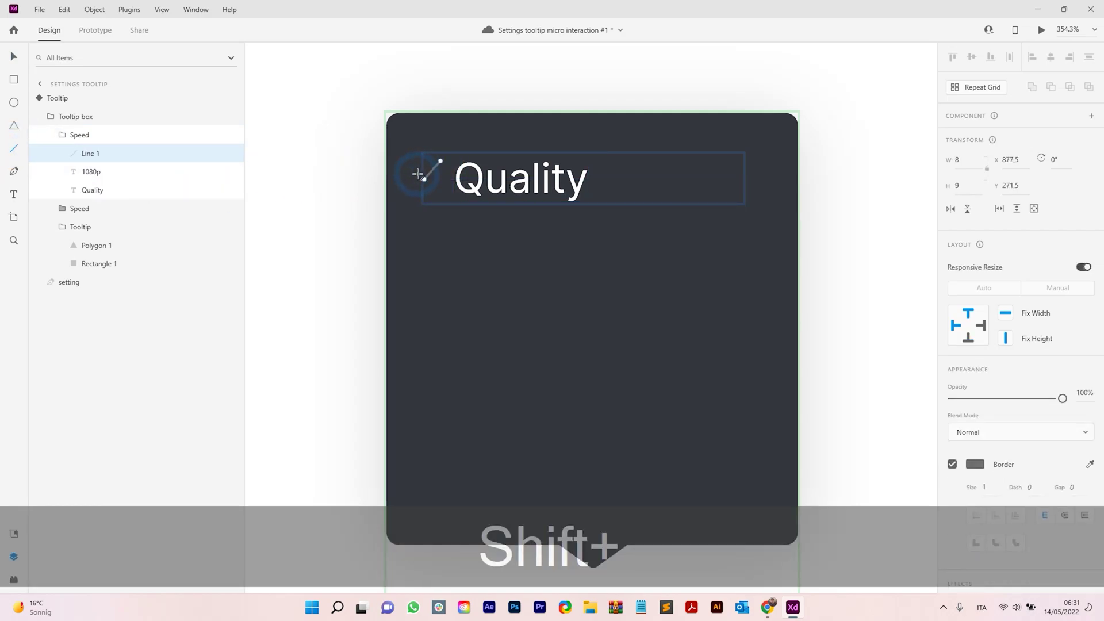
{"action": "scroll", "coordinate": [417, 173], "scroll_direction": "up", "scroll_amount": 4}
{"action": "key", "text": "v"}
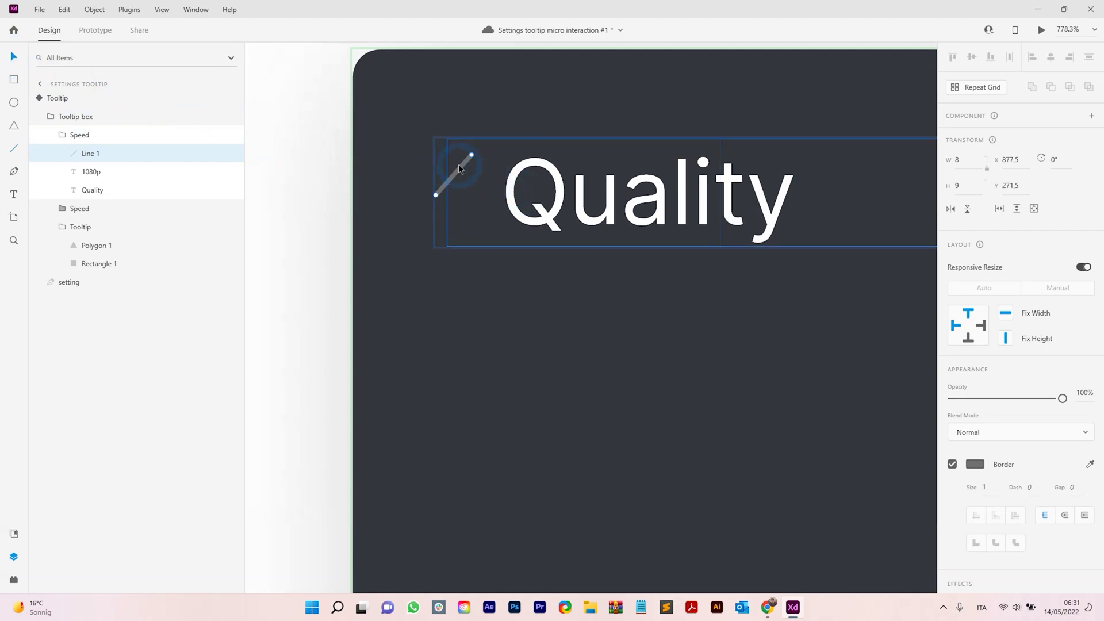
Duplicate the diagonal line downward, flip the copy vertically and place it at Y 280 to form a left-pointing chevron.
{"action": "left_click_drag", "start_coordinate": [458, 164], "coordinate": [462, 195]}
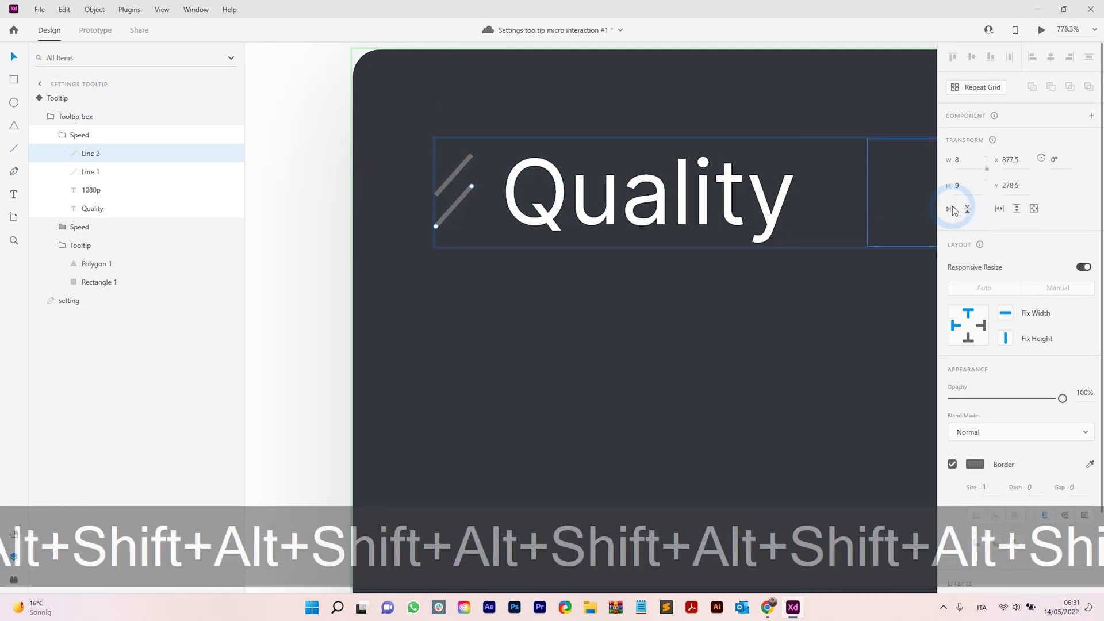
{"action": "left_click", "coordinate": [967, 208]}
{"action": "left_click", "coordinate": [456, 208]}
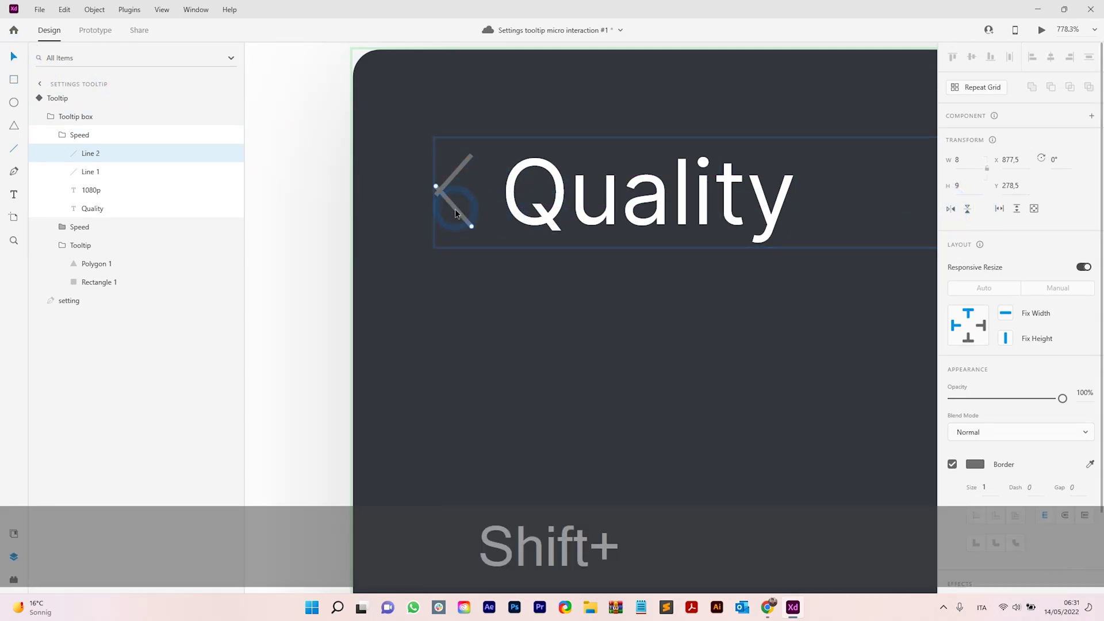
{"action": "left_click_drag", "start_coordinate": [454, 208], "coordinate": [455, 216]}
Try to scale the two chevron lines down together about their centre, undoing each attempt.
{"action": "left_click", "coordinate": [460, 171], "text": "ctrl+shift"}
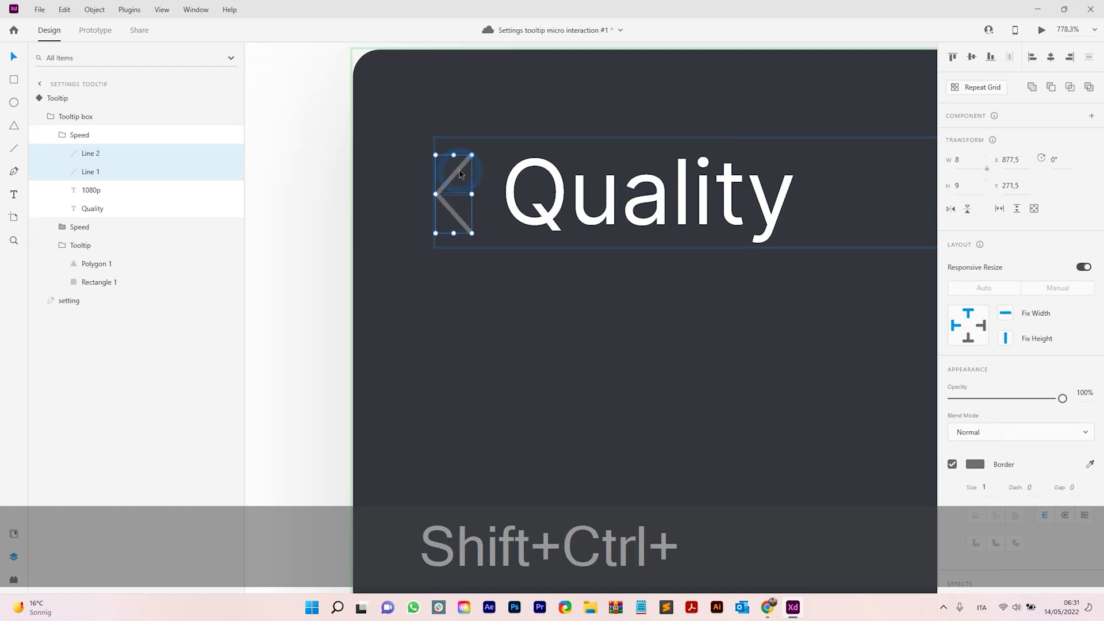
{"action": "left_click_drag", "start_coordinate": [459, 169], "coordinate": [467, 160]}
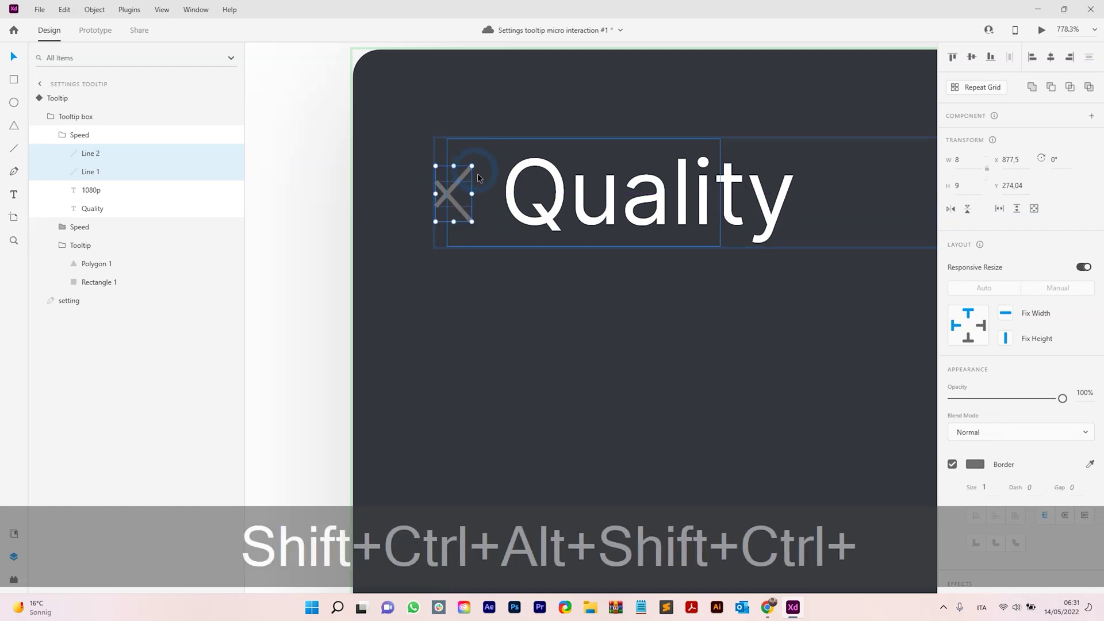
{"action": "key", "text": "ctrl+z"}
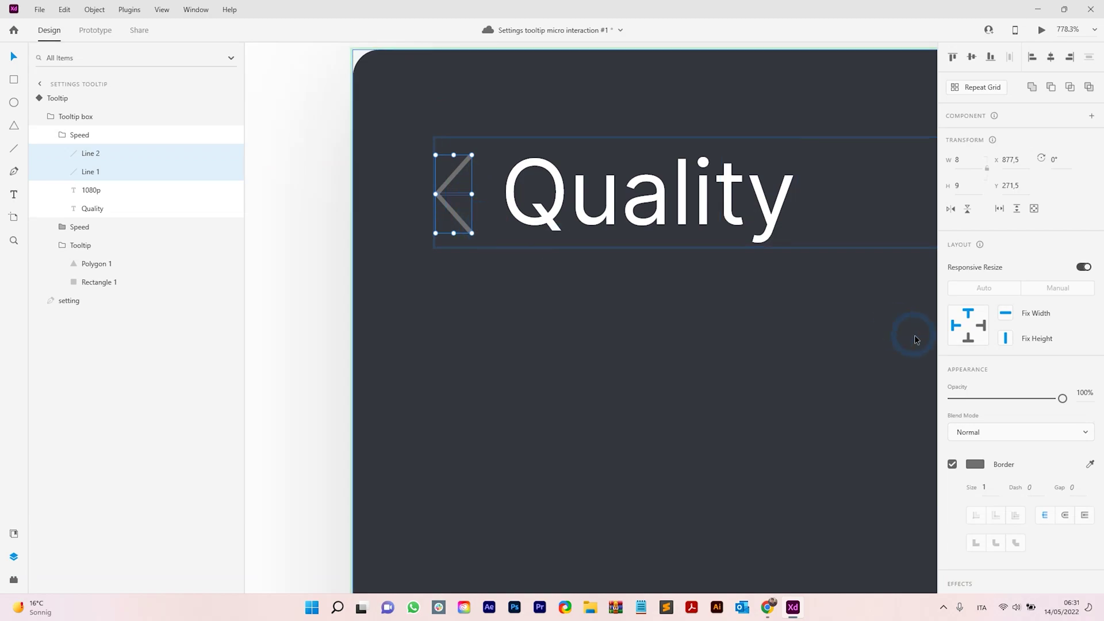
{"action": "left_click", "coordinate": [587, 305]}
{"action": "left_click", "coordinate": [459, 218], "text": "ctrl"}
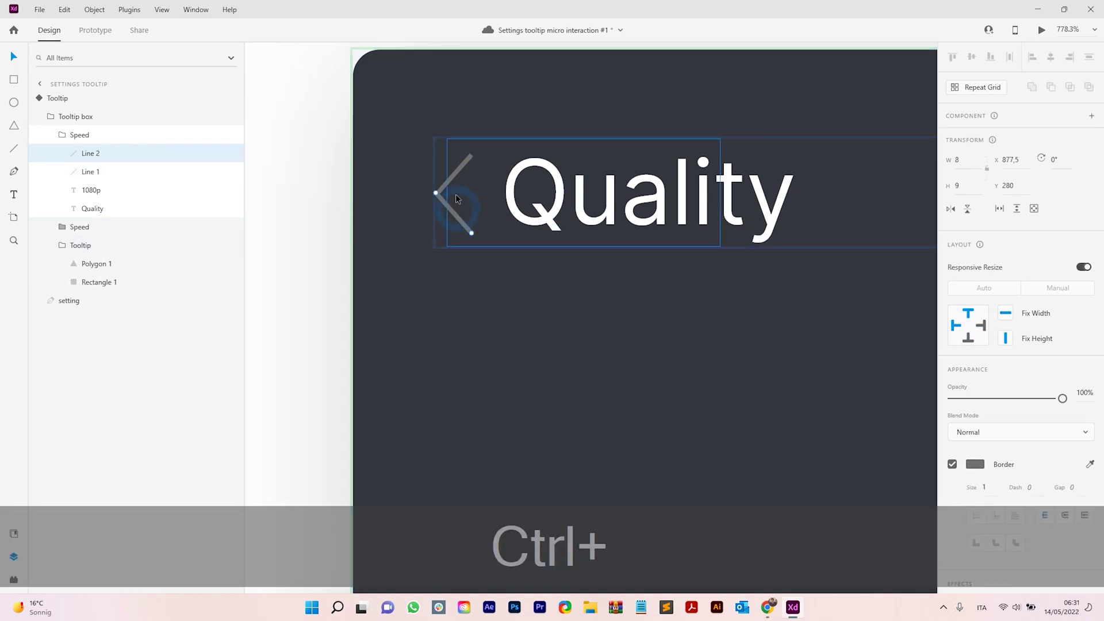
{"action": "left_click", "coordinate": [443, 190], "text": "ctrl+shift"}
{"action": "left_click_drag", "start_coordinate": [443, 190], "coordinate": [460, 230]}
{"action": "key", "text": "ctrl+z"}
{"action": "scroll", "coordinate": [461, 225], "scroll_direction": "down", "scroll_amount": 5}
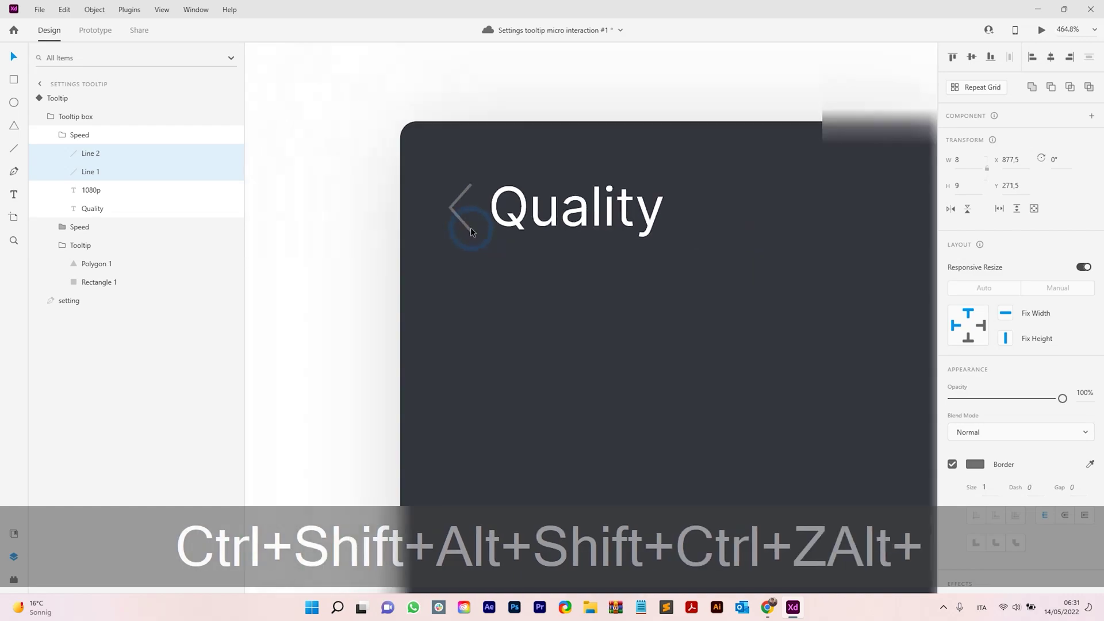
Move the two chevron lines out of the Tooltip component and scale them proportionally about their centre to about 4.26 wide.
{"action": "key", "text": "ctrl+c"}
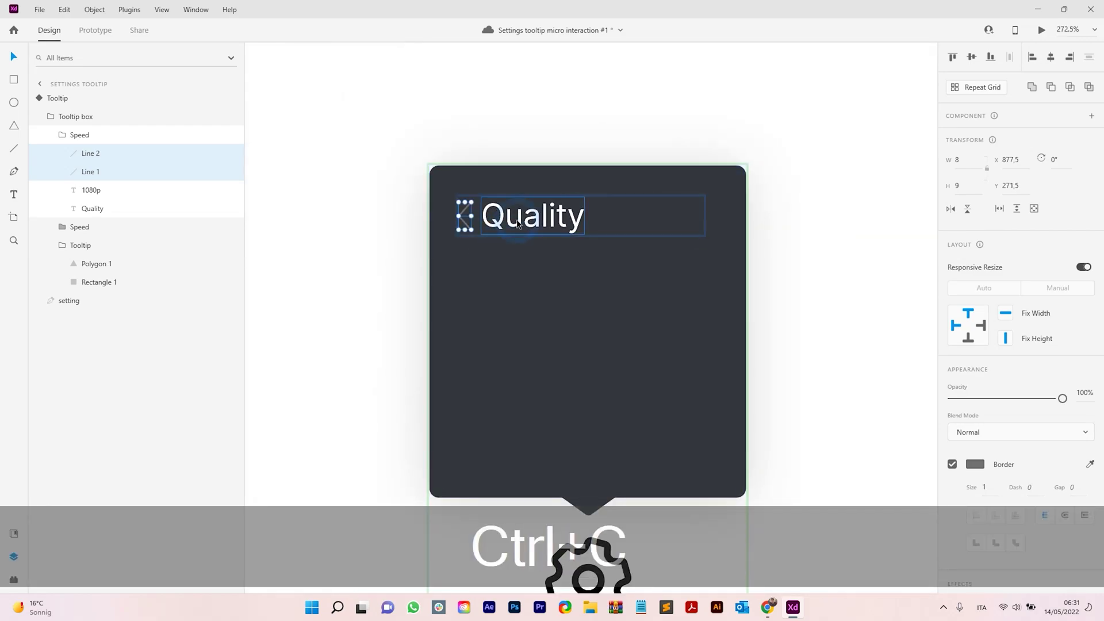
{"action": "key", "text": "Delete"}
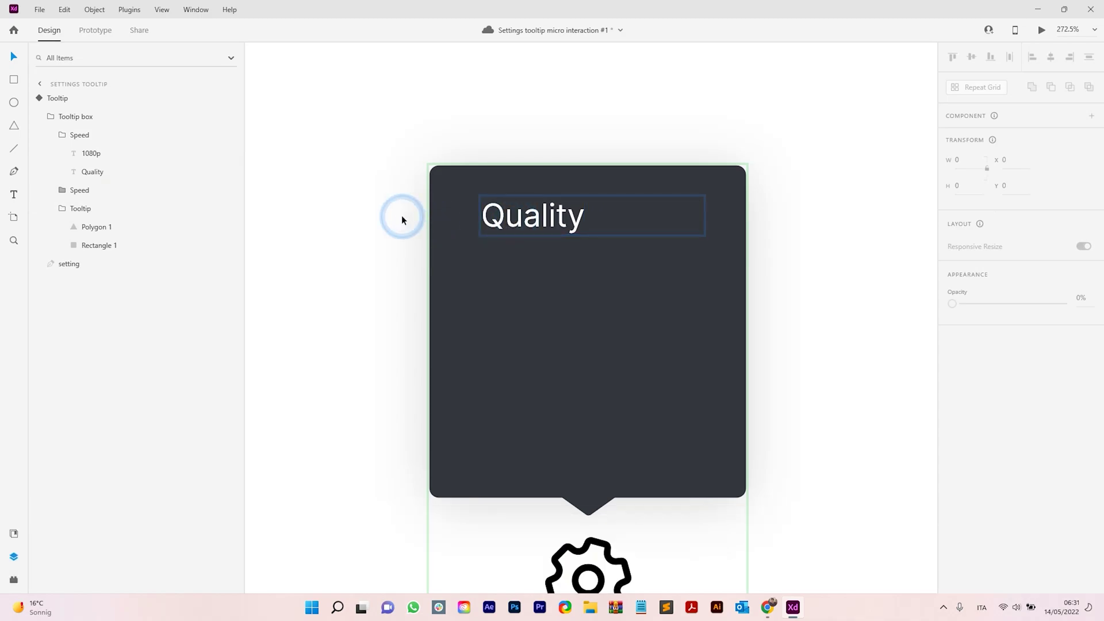
{"action": "key", "text": "ctrl+v"}
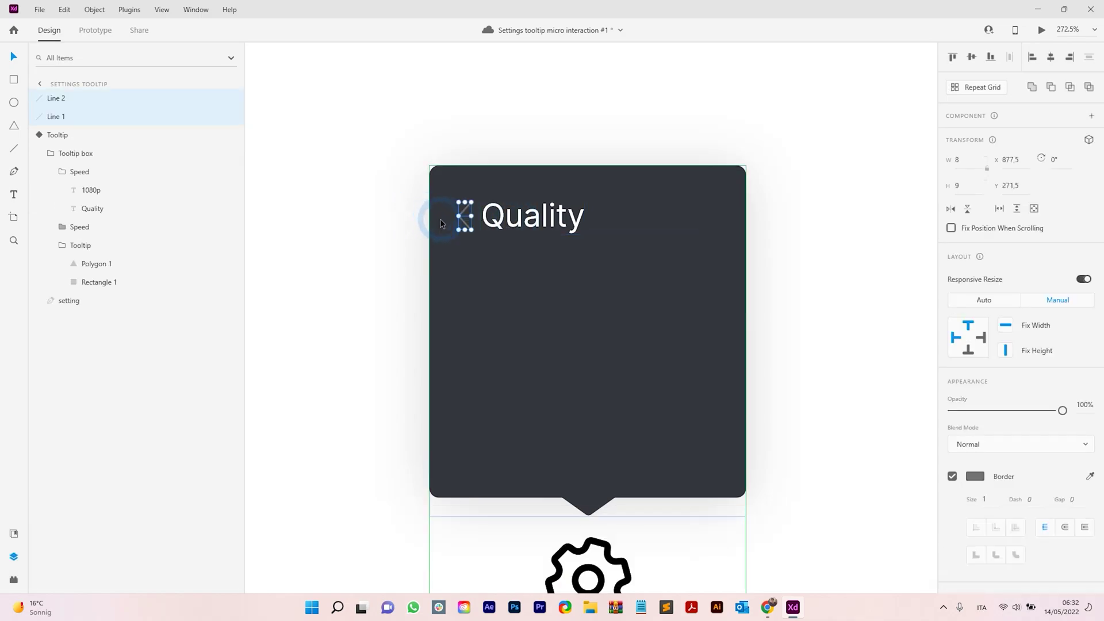
{"action": "scroll", "coordinate": [483, 214], "scroll_direction": "up", "scroll_amount": 6, "text": "alt"}
{"action": "key", "text": "shift"}
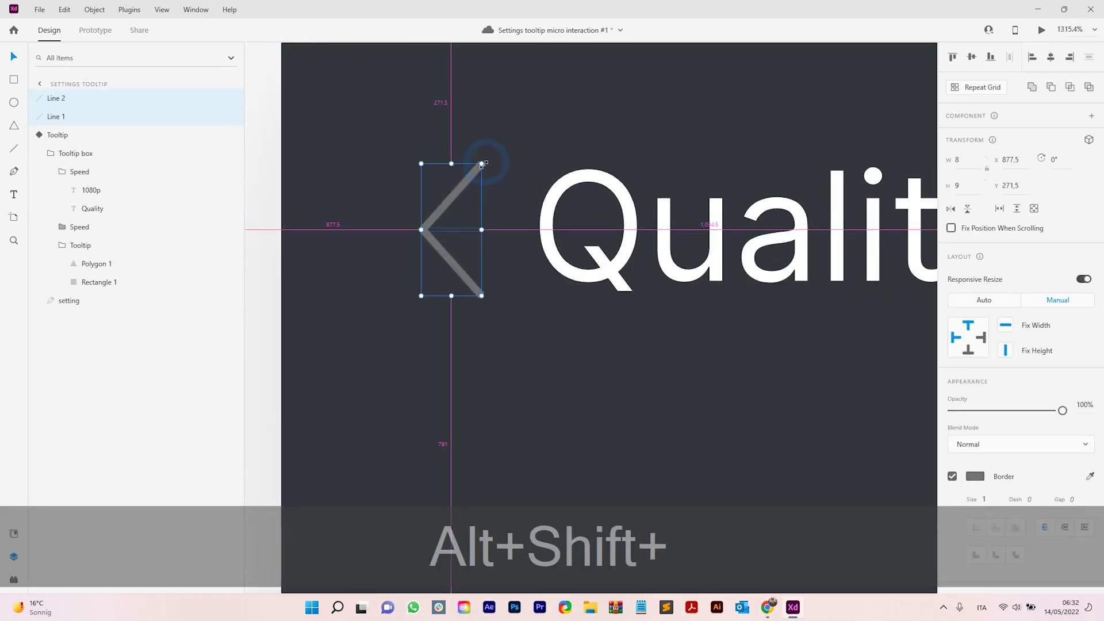
{"action": "left_click_drag", "start_coordinate": [482, 164], "coordinate": [466, 179]}
Give the chevron lines round caps and shift the lower line slightly down so it meets the upper one.
{"action": "scroll", "coordinate": [1010, 377], "scroll_direction": "down", "scroll_amount": 3}
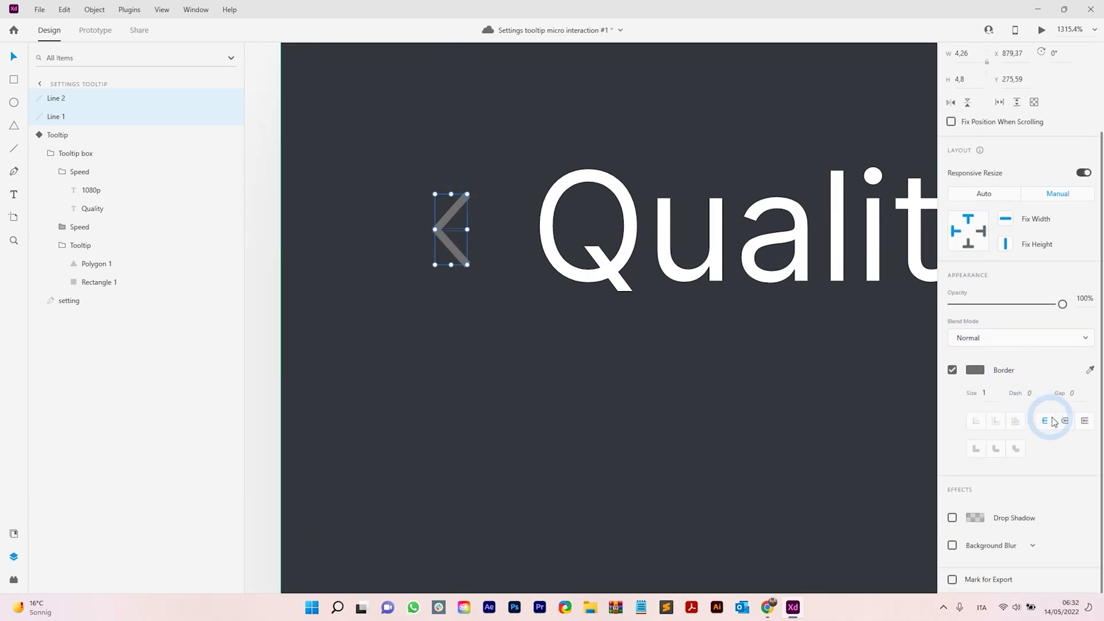
{"action": "left_click", "coordinate": [473, 251]}
{"action": "double_click", "coordinate": [457, 248]}
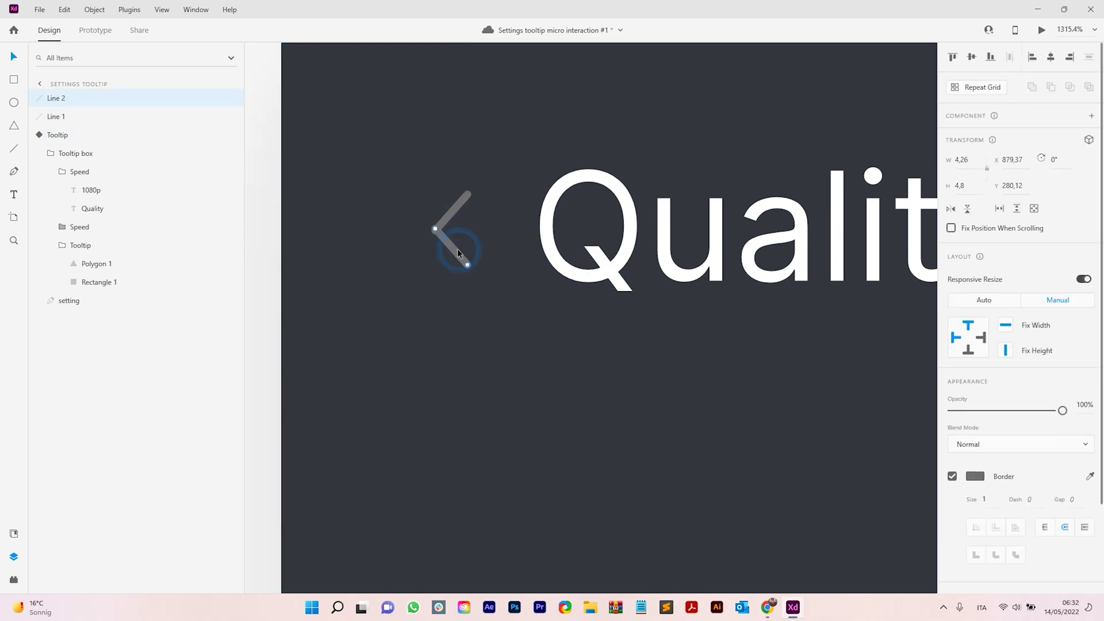
Set the border of both chevron lines to size 1.5 and colour #FFFFFF.
{"action": "left_click", "coordinate": [451, 214], "text": "ctrl+shift"}
{"action": "scroll", "coordinate": [986, 449], "scroll_direction": "down", "scroll_amount": 3}
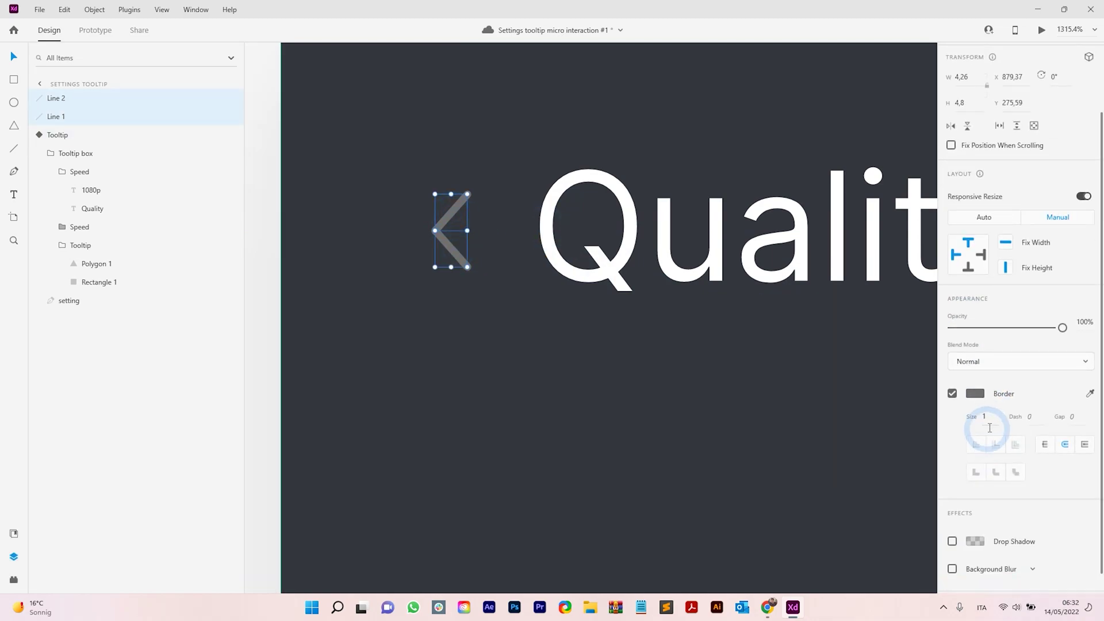
{"action": "left_click", "coordinate": [991, 419]}
{"action": "type", "text": "1"}
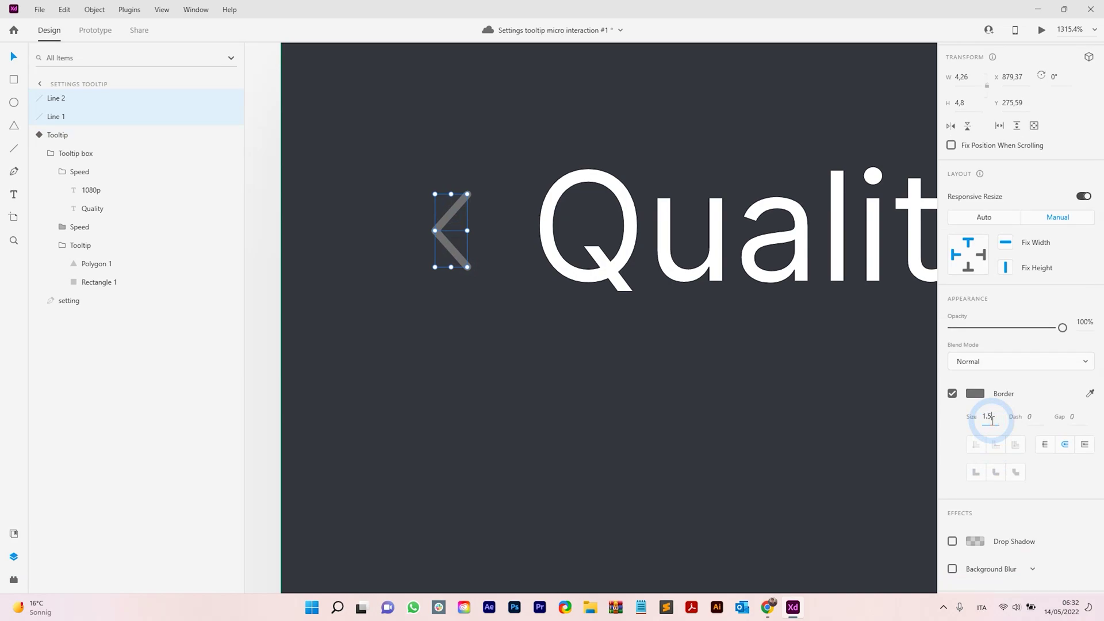
{"action": "key", "text": "Return"}
{"action": "scroll", "coordinate": [992, 420], "scroll_direction": "down", "scroll_amount": 1}
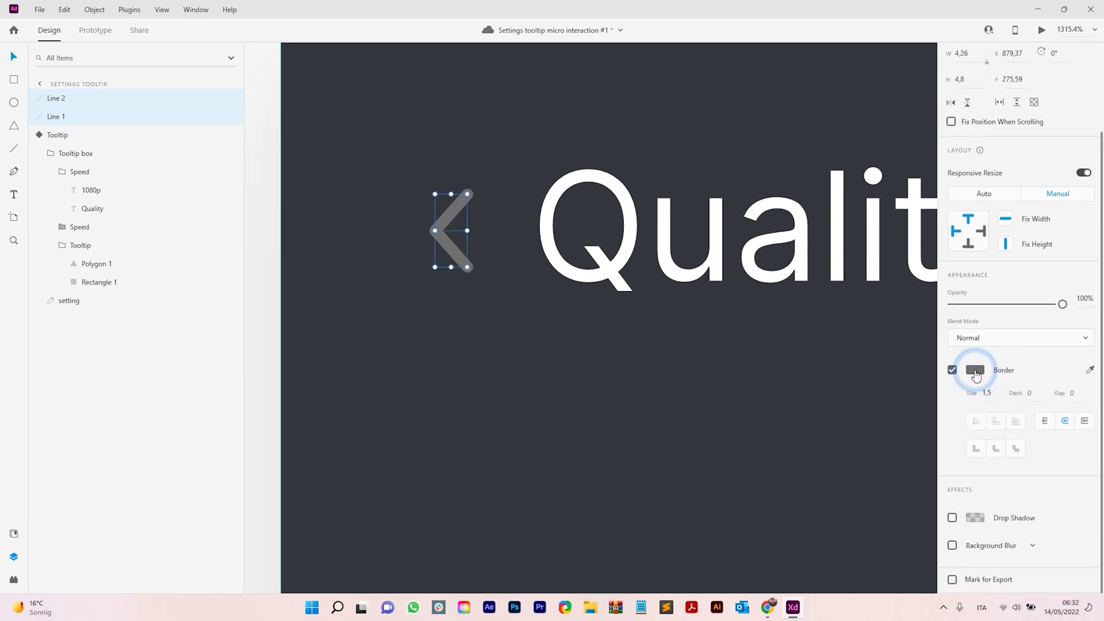
{"action": "left_click", "coordinate": [975, 370]}
{"action": "mouse_move", "coordinate": [854, 347]}
{"action": "left_mouse_down"}
{"action": "mouse_move", "coordinate": [756, 265]}
{"action": "mouse_move", "coordinate": [497, 257]}
{"action": "left_mouse_up"}
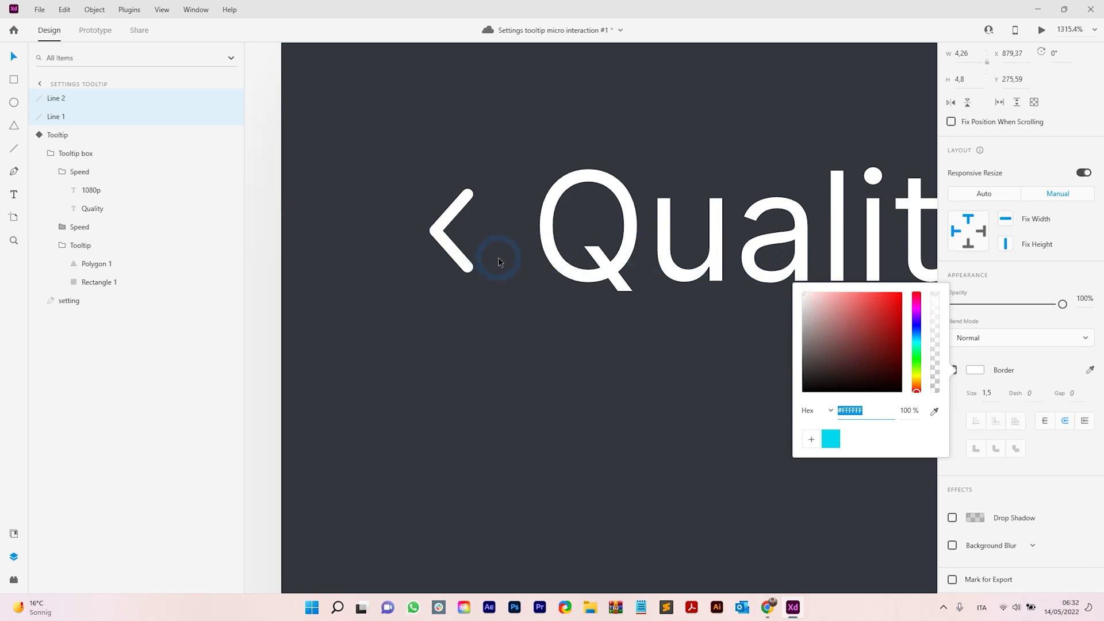
Group the two chevron lines and rename the group Arrow.
{"action": "key", "text": "ctrl+g"}
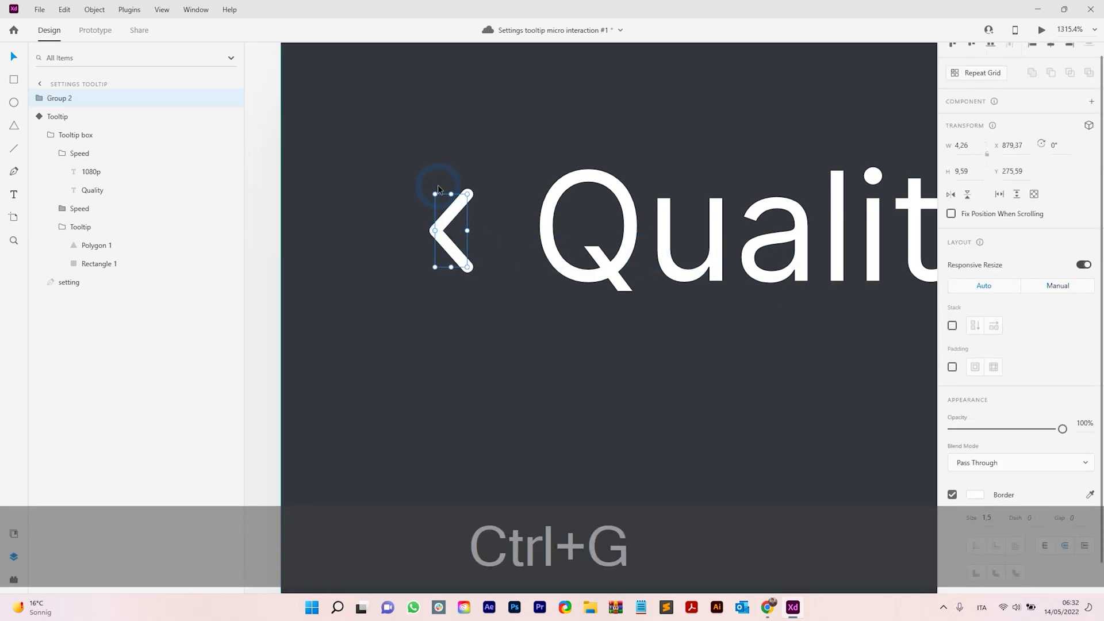
{"action": "left_click", "coordinate": [134, 152]}
{"action": "double_click", "coordinate": [66, 102]}
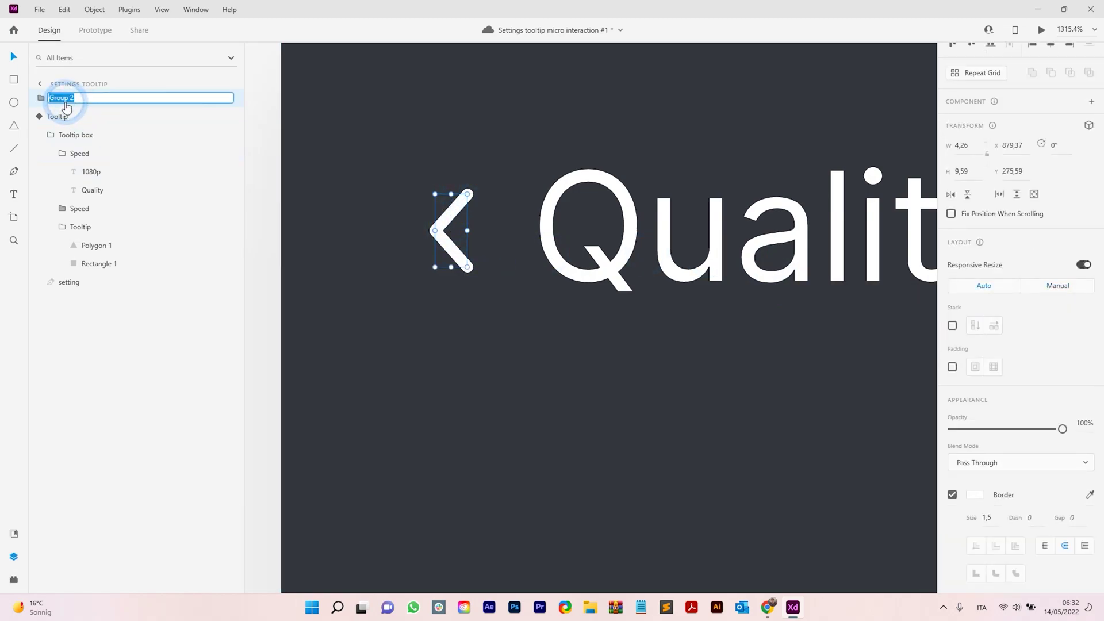
{"action": "type", "text": "Arrow"}
{"action": "key", "text": "Return"}
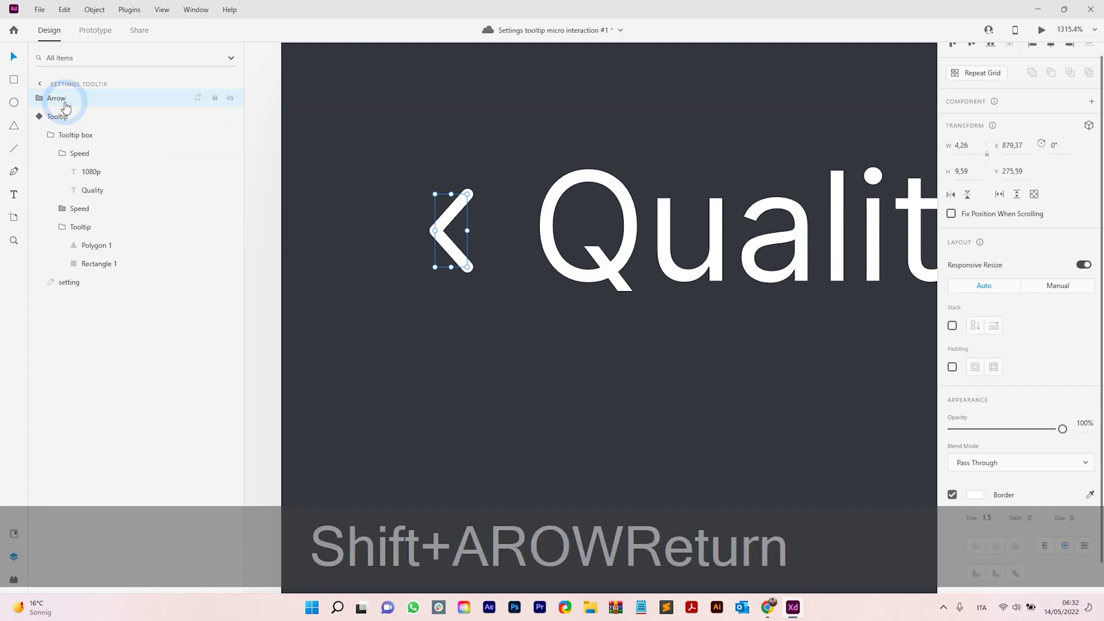
Move the Arrow group into the Speed group that holds the Quality and 1080p texts inside the Tooltip box.
{"action": "scroll", "coordinate": [426, 216], "scroll_direction": "down", "scroll_amount": 3}
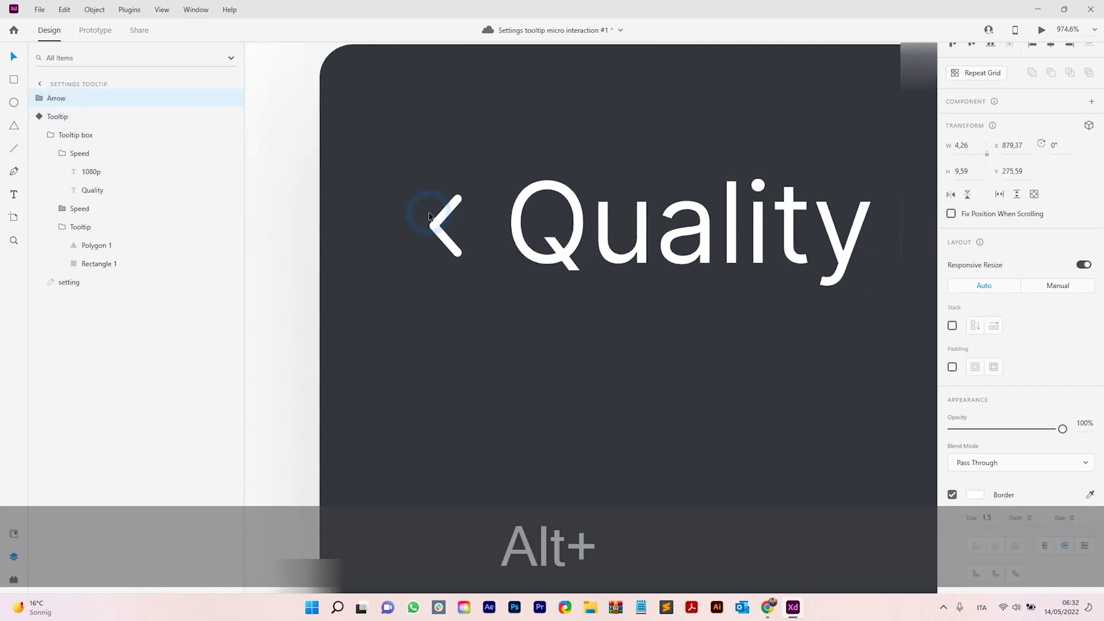
{"action": "left_click", "coordinate": [331, 228]}
{"action": "left_click", "coordinate": [440, 218]}
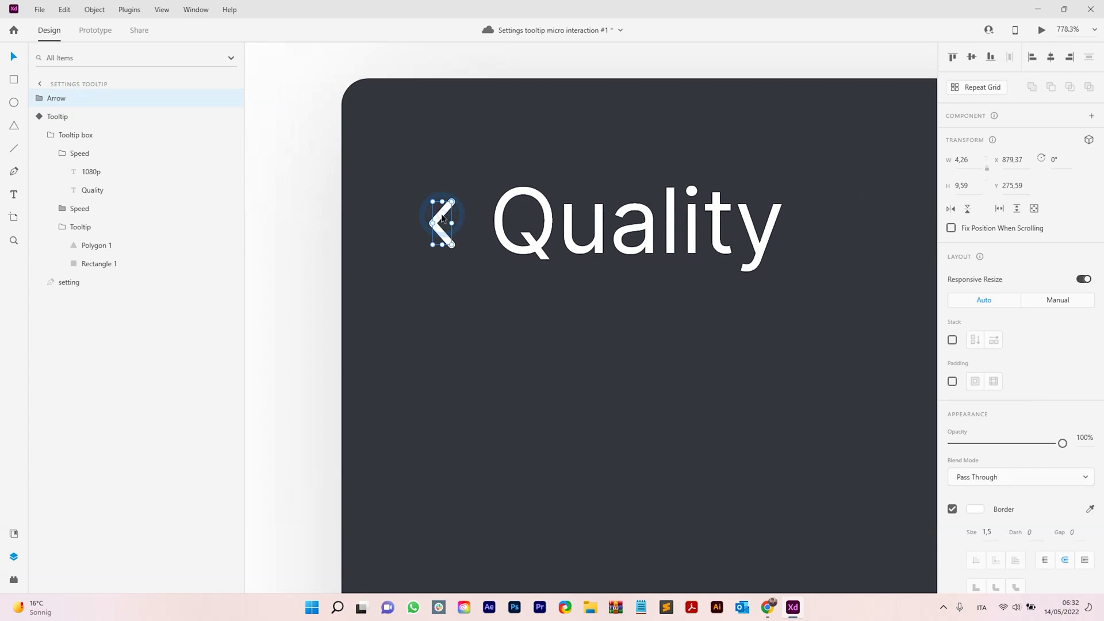
{"action": "key", "text": "ctrl+c"}
{"action": "key", "text": "Delete"}
{"action": "left_click", "coordinate": [548, 252]}
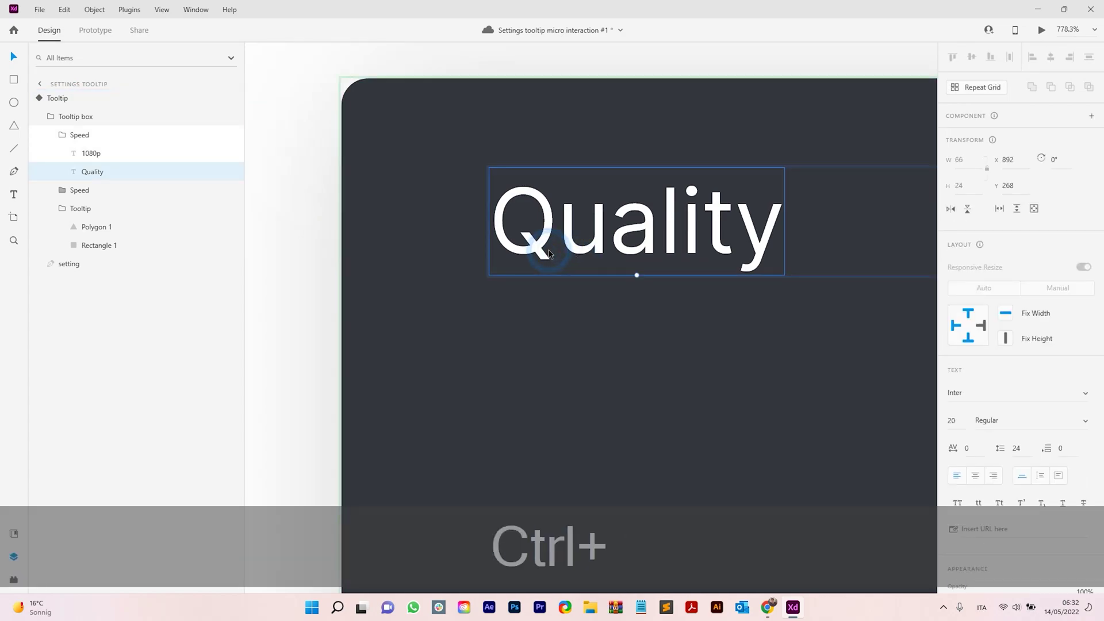
{"action": "left_click", "coordinate": [86, 154]}
{"action": "key", "text": "ctrl+v"}
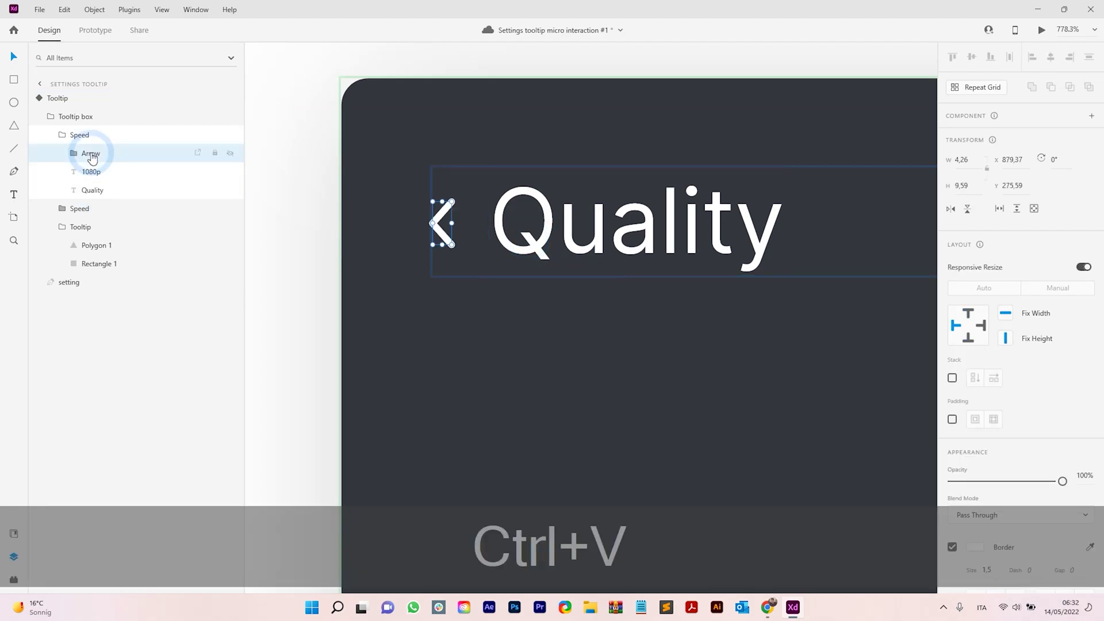
{"action": "scroll", "coordinate": [537, 240], "scroll_direction": "down", "scroll_amount": 3, "text": "alt"}
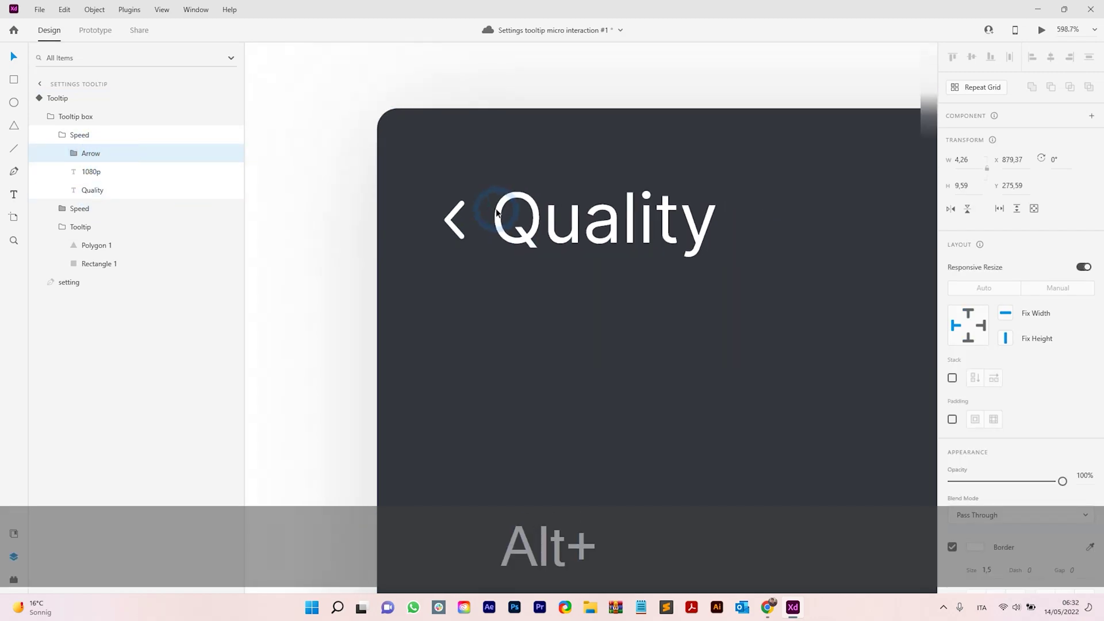
{"action": "scroll", "coordinate": [541, 253], "scroll_direction": "down", "scroll_amount": 3, "text": "alt"}
{"action": "left_click", "coordinate": [544, 261]}
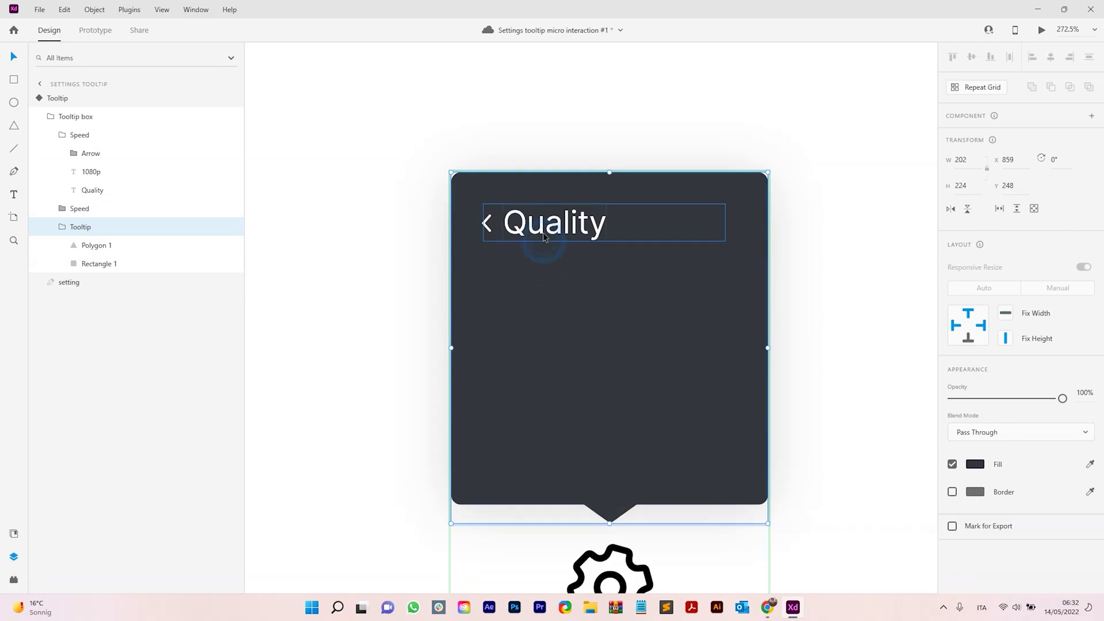
{"action": "left_click", "coordinate": [514, 223]}
{"action": "scroll", "coordinate": [521, 229], "scroll_direction": "down", "scroll_amount": 3, "text": "alt"}
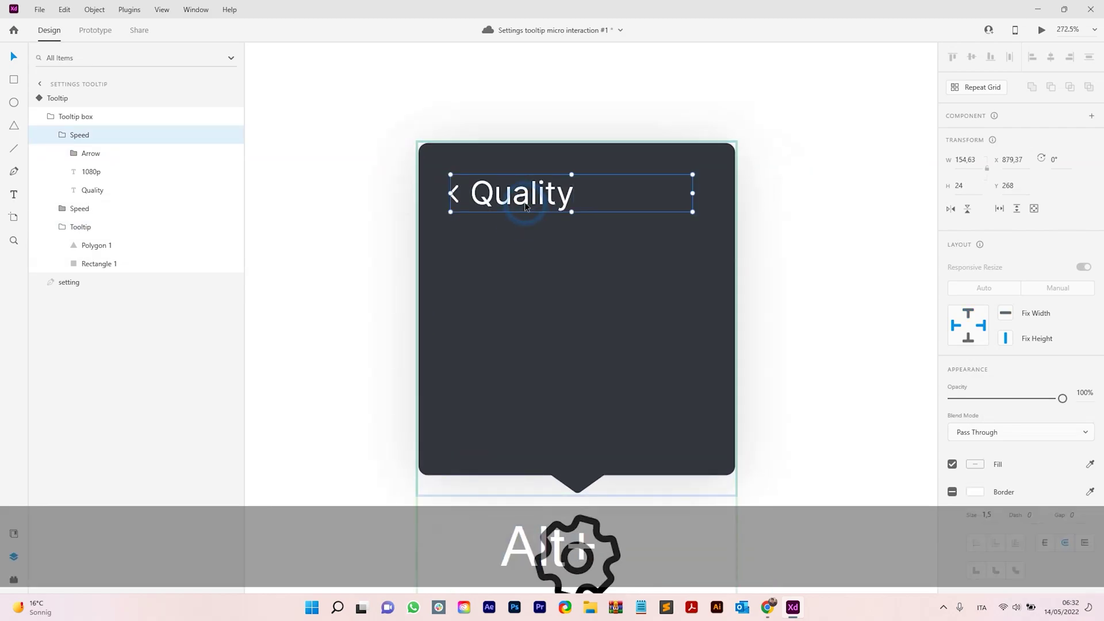
{"action": "scroll", "coordinate": [581, 212], "scroll_direction": "up", "scroll_amount": 2, "text": "alt"}
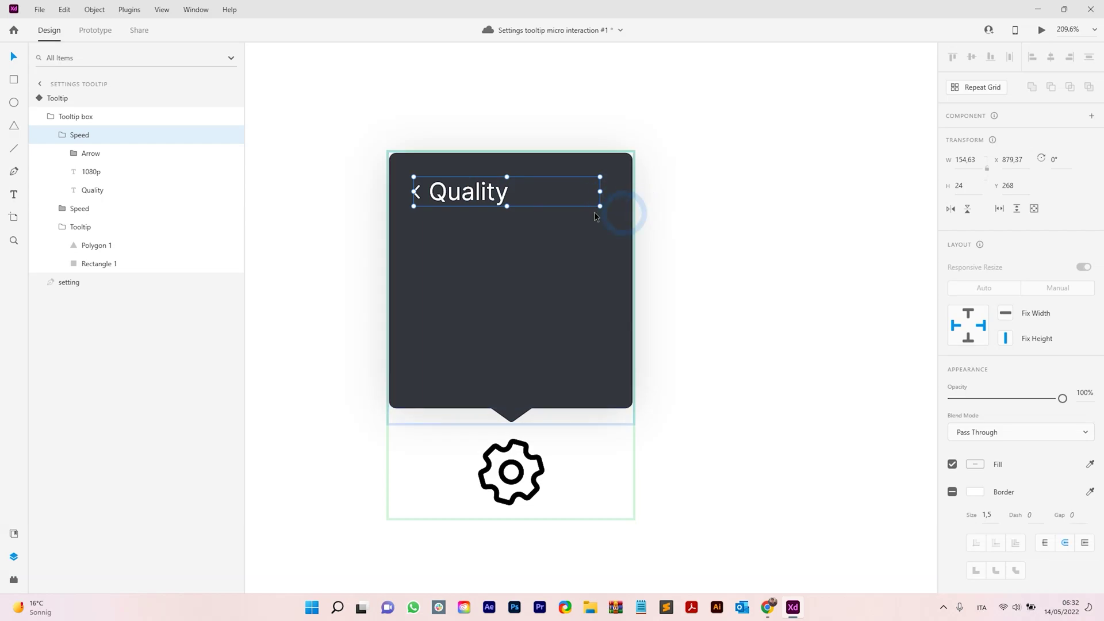
{"action": "left_click", "coordinate": [546, 232]}
{"action": "left_click", "coordinate": [456, 201]}
Collapse the Speed group containing the arrow and the nested Tooltip shape group in the layer list.
{"action": "left_click", "coordinate": [63, 136]}
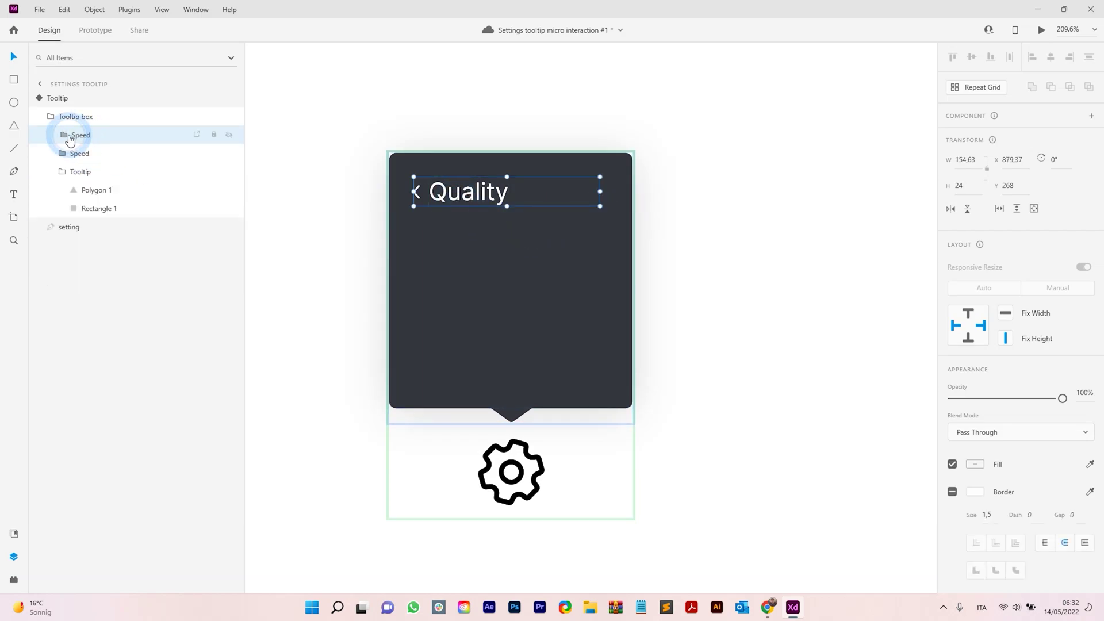
{"action": "left_click", "coordinate": [63, 170]}
{"action": "left_click", "coordinate": [80, 138]}
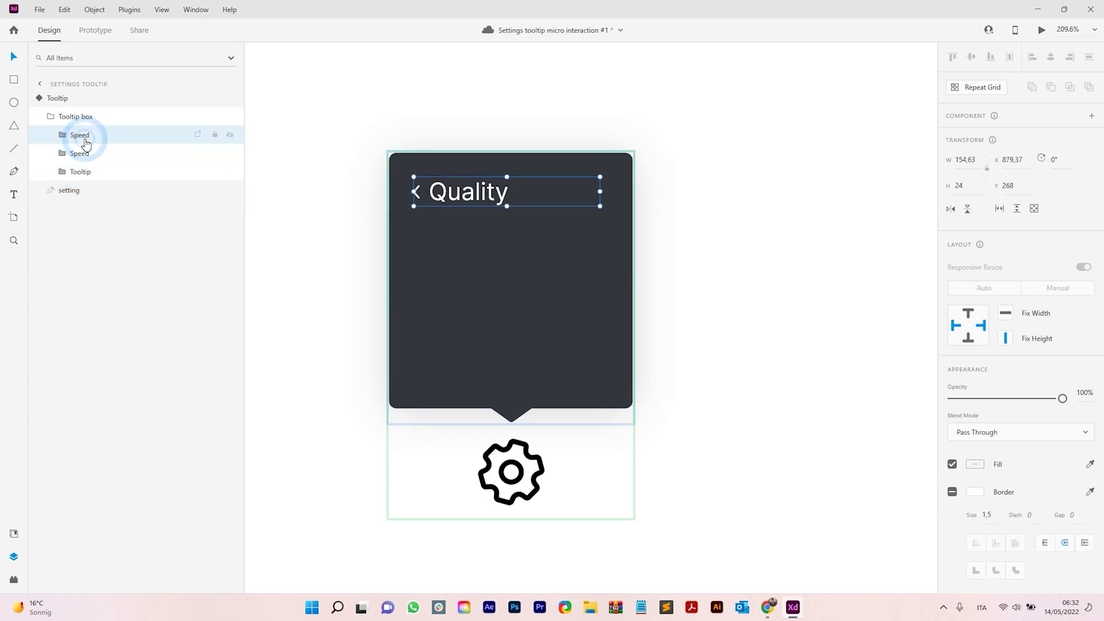
{"action": "left_click", "coordinate": [63, 135]}
{"action": "left_click", "coordinate": [63, 136]}
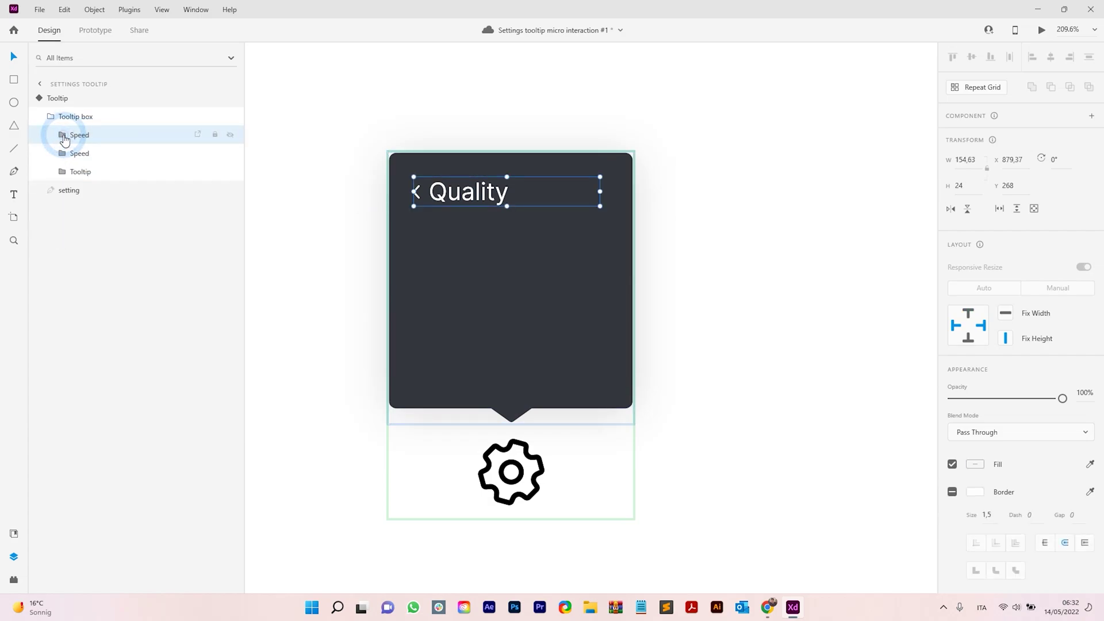
{"action": "left_click", "coordinate": [63, 136]}
{"action": "left_click", "coordinate": [63, 136]}
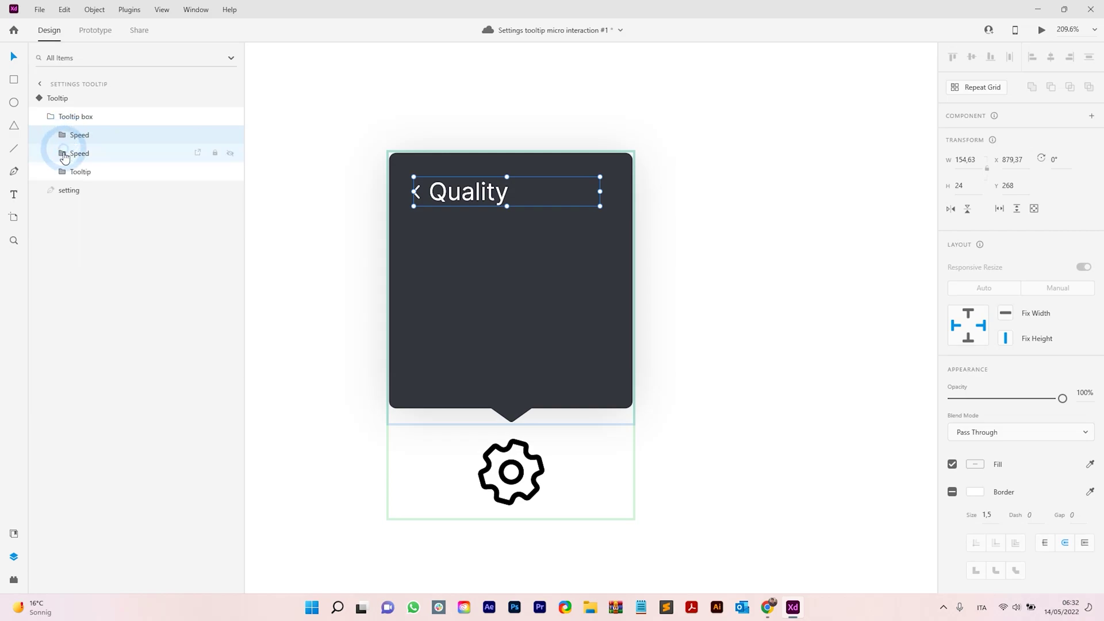
{"action": "left_click", "coordinate": [63, 136]}
{"action": "left_click", "coordinate": [63, 137]}
{"action": "left_click", "coordinate": [63, 137]}
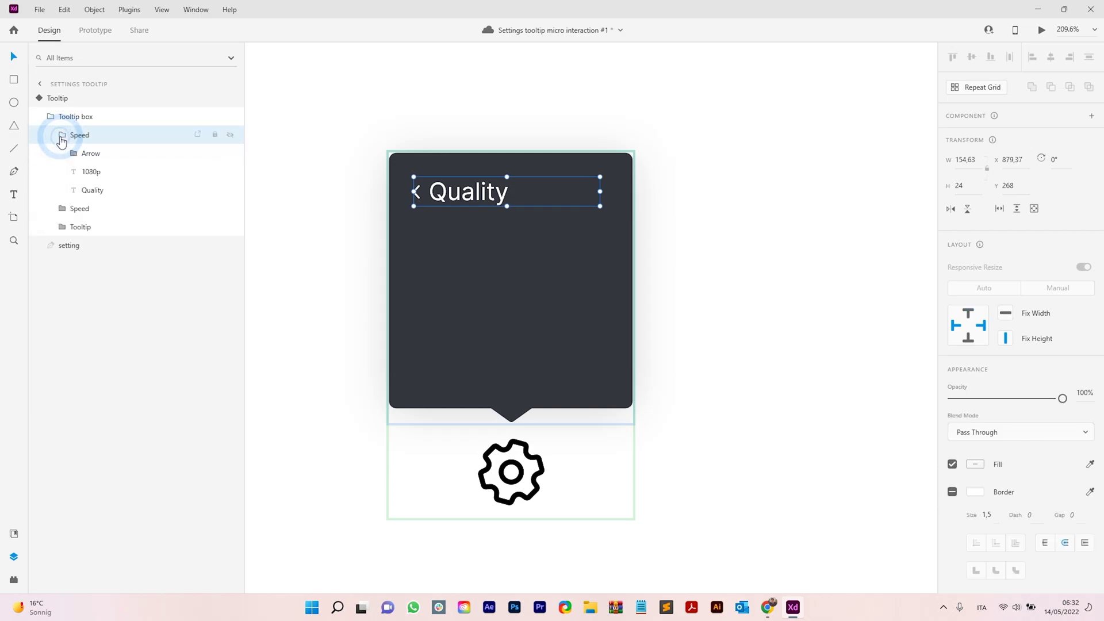
{"action": "left_click", "coordinate": [65, 137]}
{"action": "left_click", "coordinate": [83, 138]}
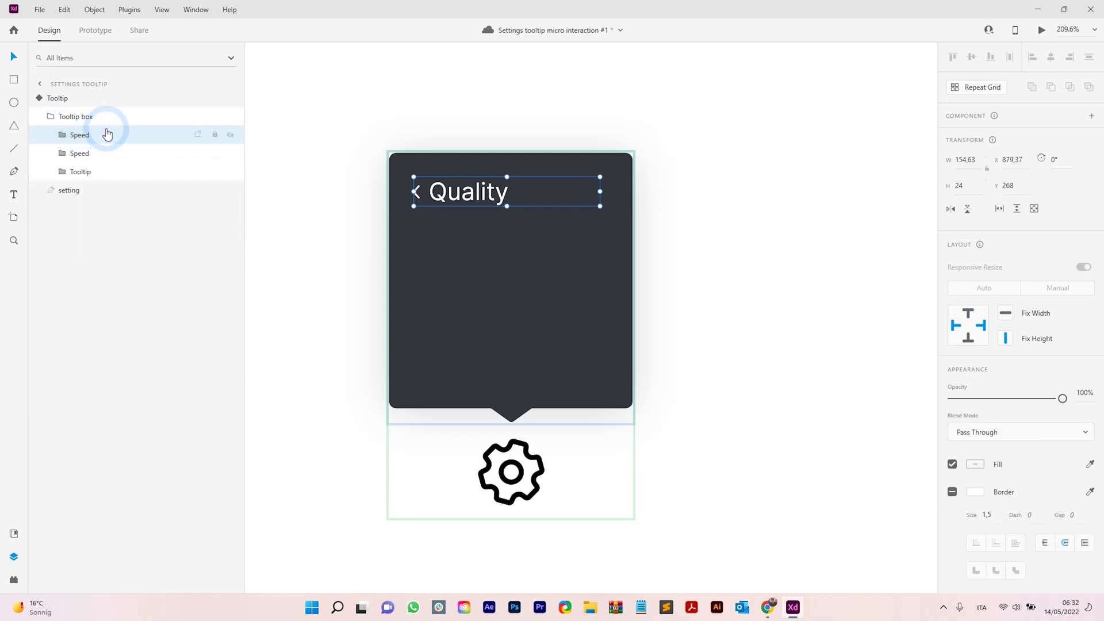
Review the Tooltip component's Default State and State 2, and return to State 3.
{"action": "left_click", "coordinate": [72, 99]}
{"action": "left_click", "coordinate": [978, 155]}
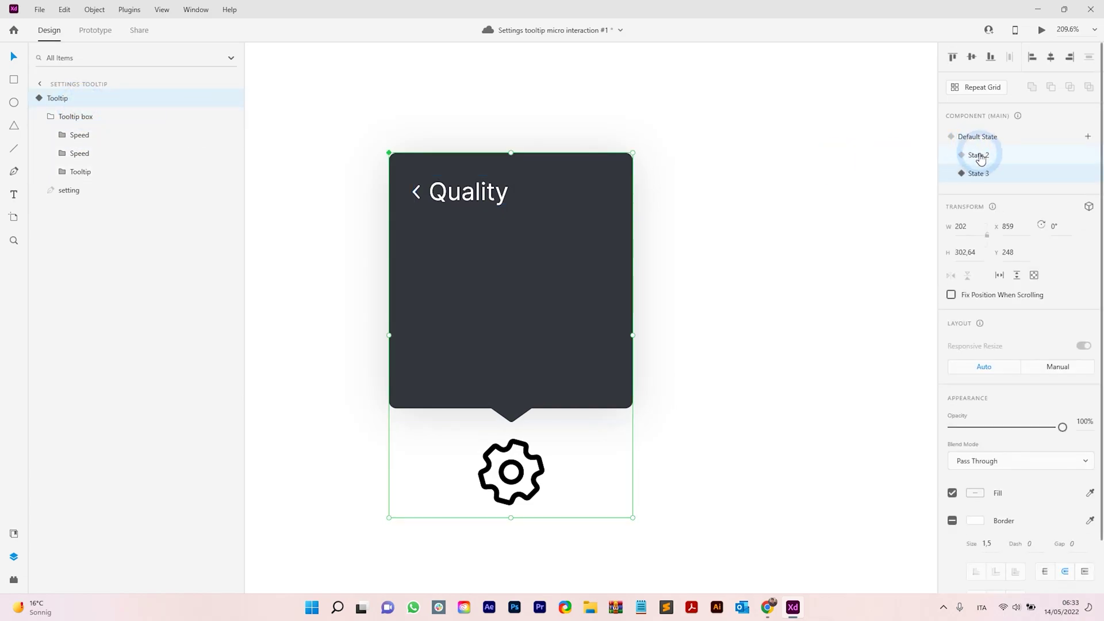
{"action": "left_click", "coordinate": [979, 143]}
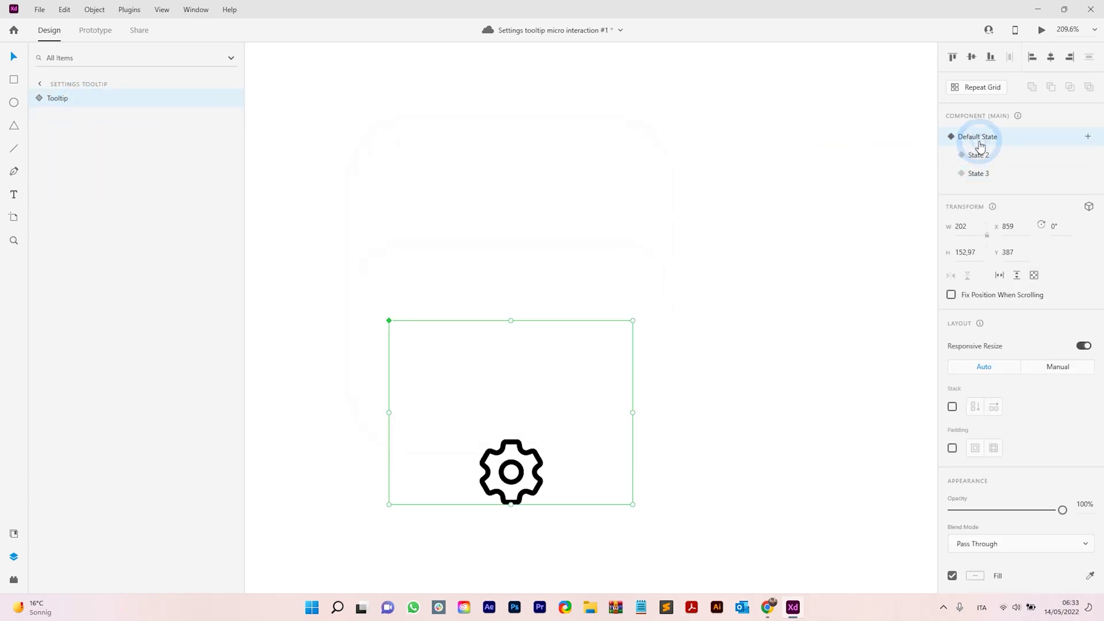
{"action": "left_click", "coordinate": [979, 155]}
{"action": "left_click", "coordinate": [978, 173]}
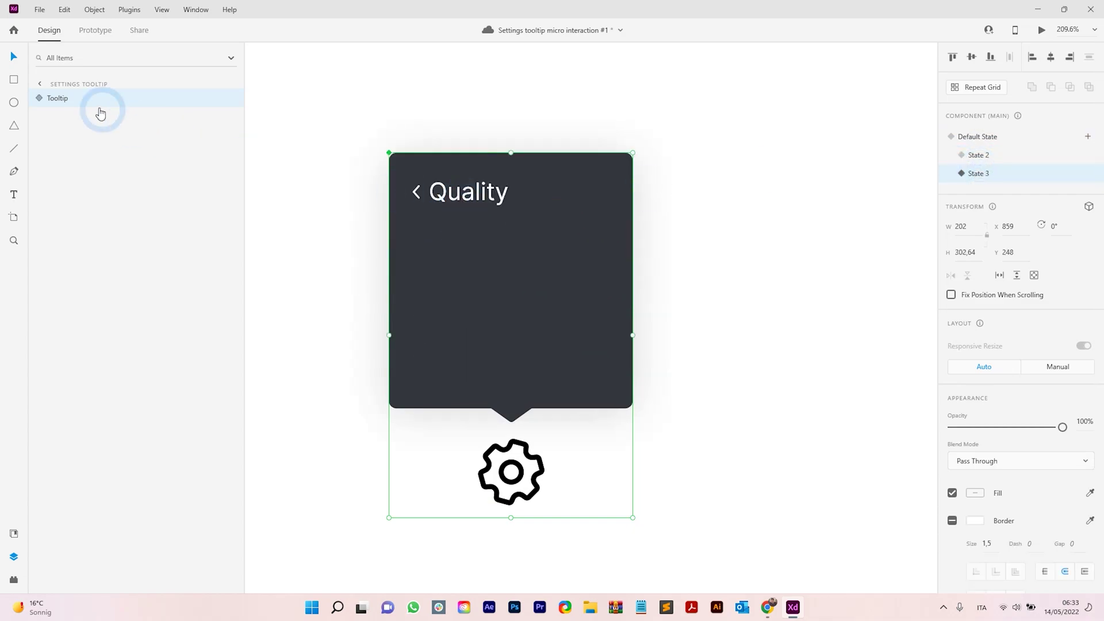
Draw a circle about 18 wide inside the Tooltip box, below the Quality row and aligned with the back arrow's left edge.
{"action": "left_click", "coordinate": [38, 98]}
{"action": "left_click", "coordinate": [60, 118]}
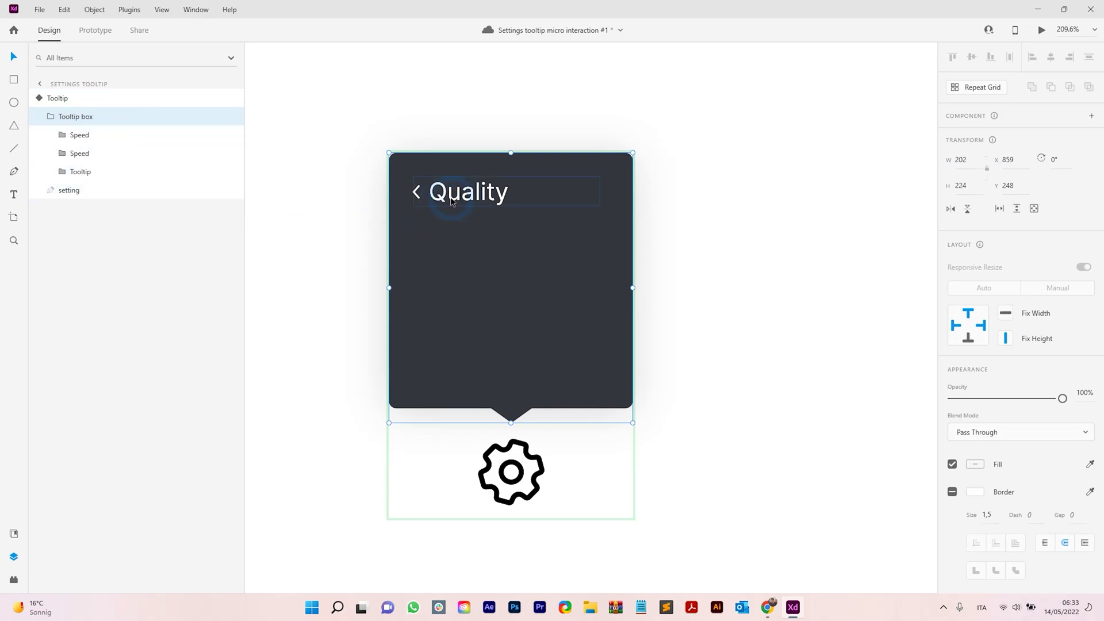
{"action": "scroll", "coordinate": [423, 209], "scroll_direction": "up", "scroll_amount": 3}
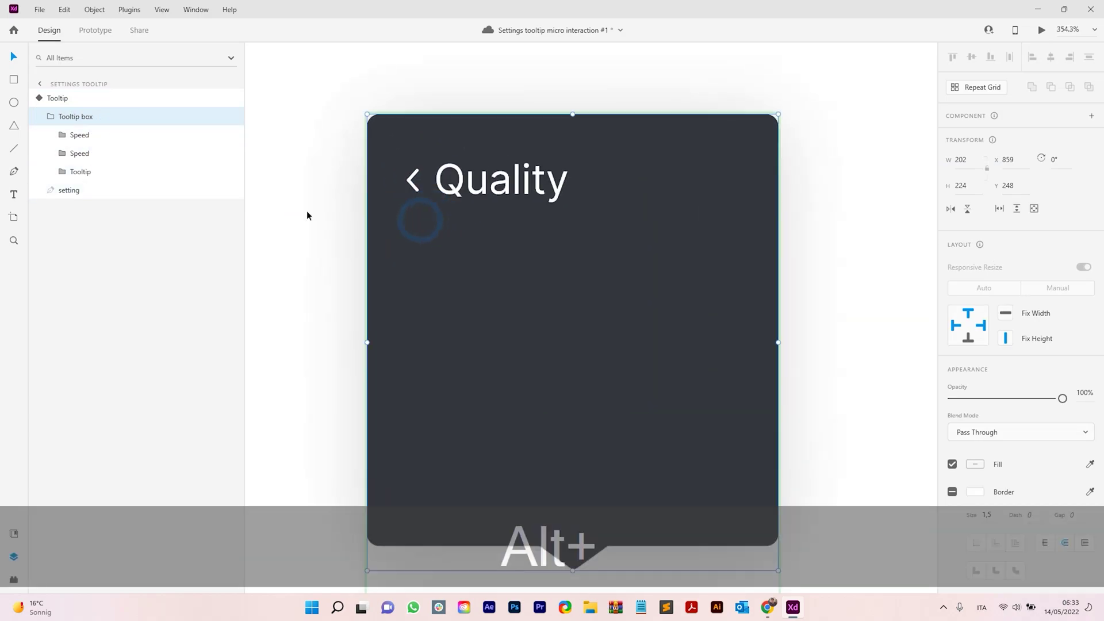
{"action": "left_click", "coordinate": [471, 250]}
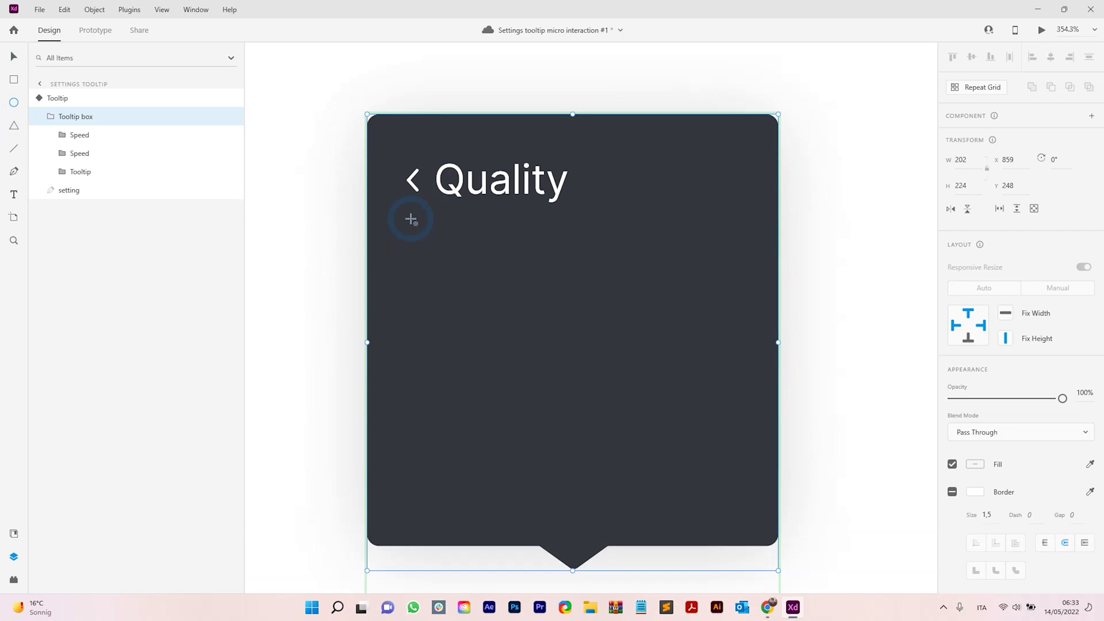
{"action": "left_click", "coordinate": [92, 135]}
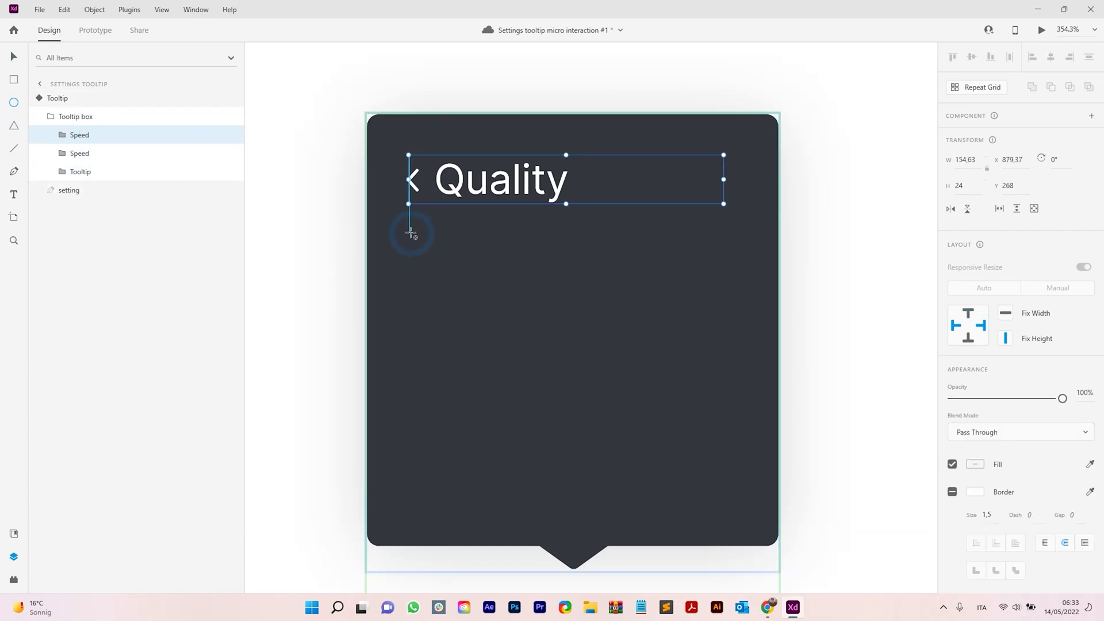
{"action": "left_click_drag", "start_coordinate": [408, 232], "coordinate": [422, 244]}
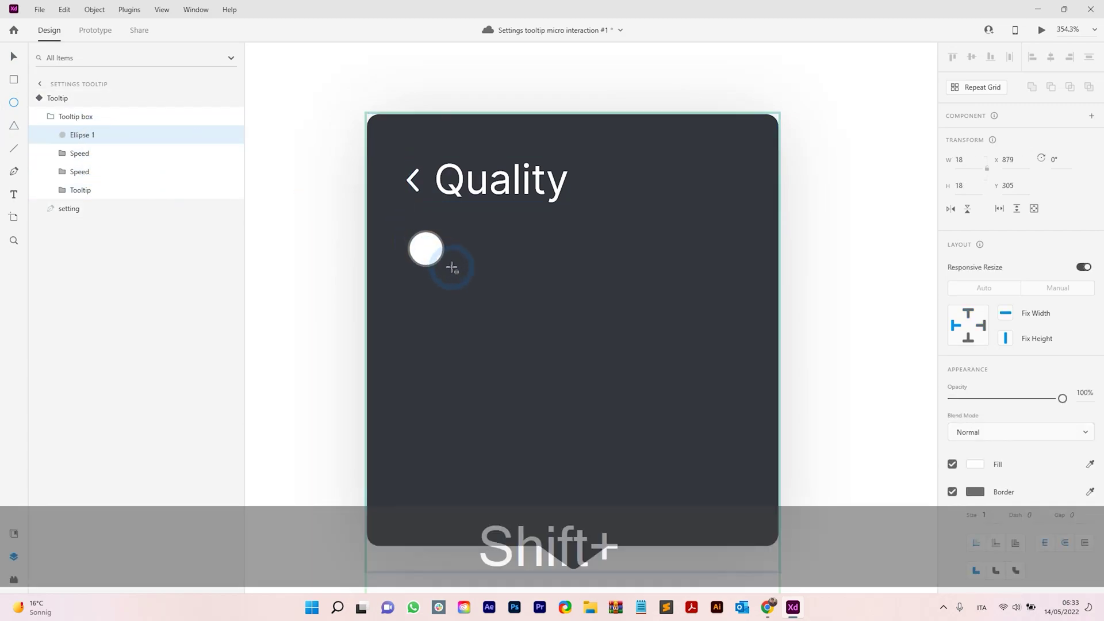
Give the circle a near-black fill without a border and lower it to Y 310.
{"action": "scroll", "coordinate": [980, 374], "scroll_direction": "down", "scroll_amount": 3}
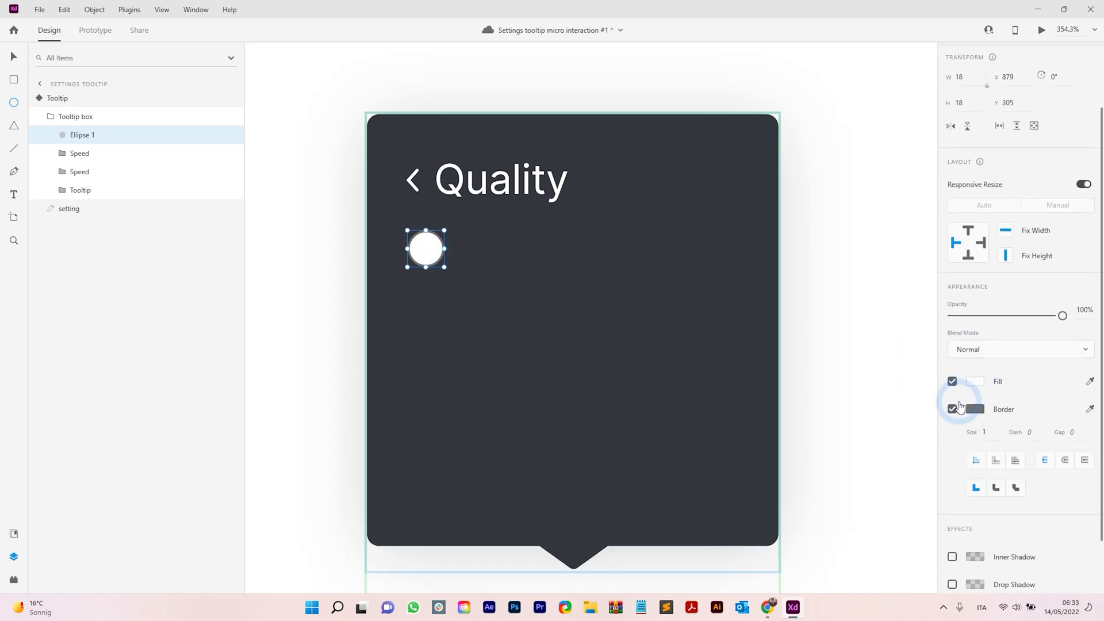
{"action": "left_click", "coordinate": [972, 382]}
{"action": "left_click_drag", "start_coordinate": [862, 368], "coordinate": [808, 412]}
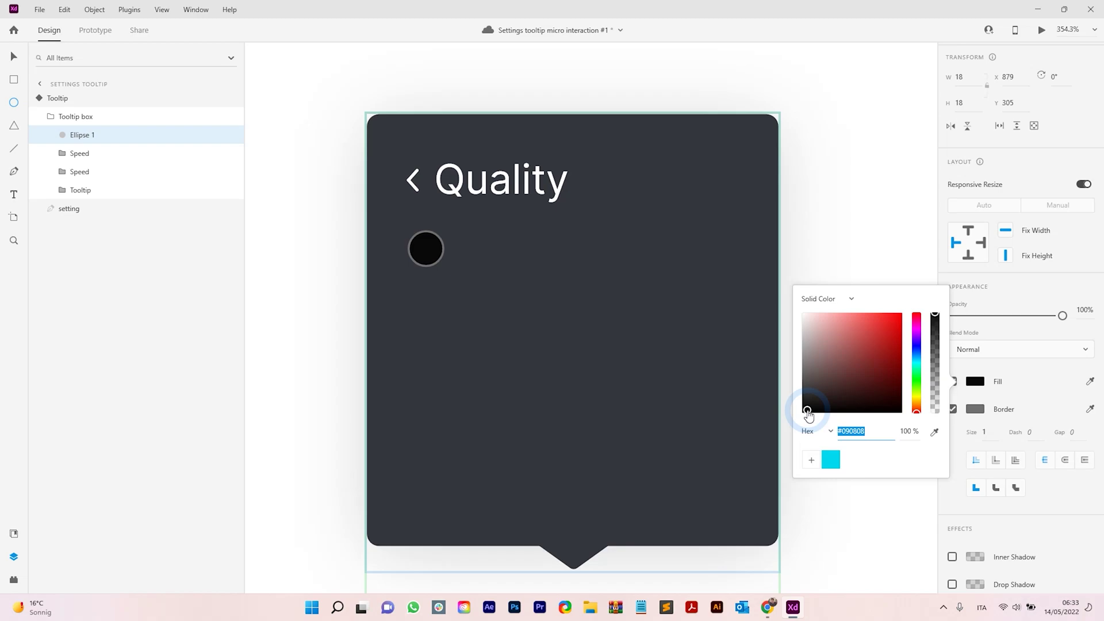
{"action": "left_click", "coordinate": [989, 406]}
{"action": "left_click", "coordinate": [952, 408]}
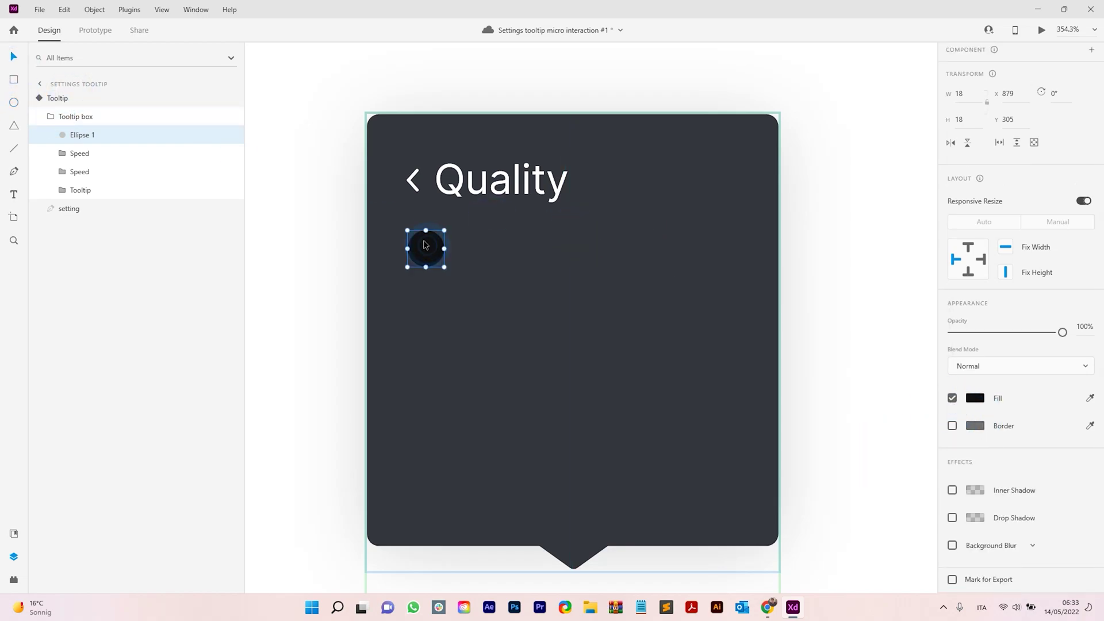
{"action": "left_click_drag", "start_coordinate": [426, 249], "coordinate": [427, 257]}
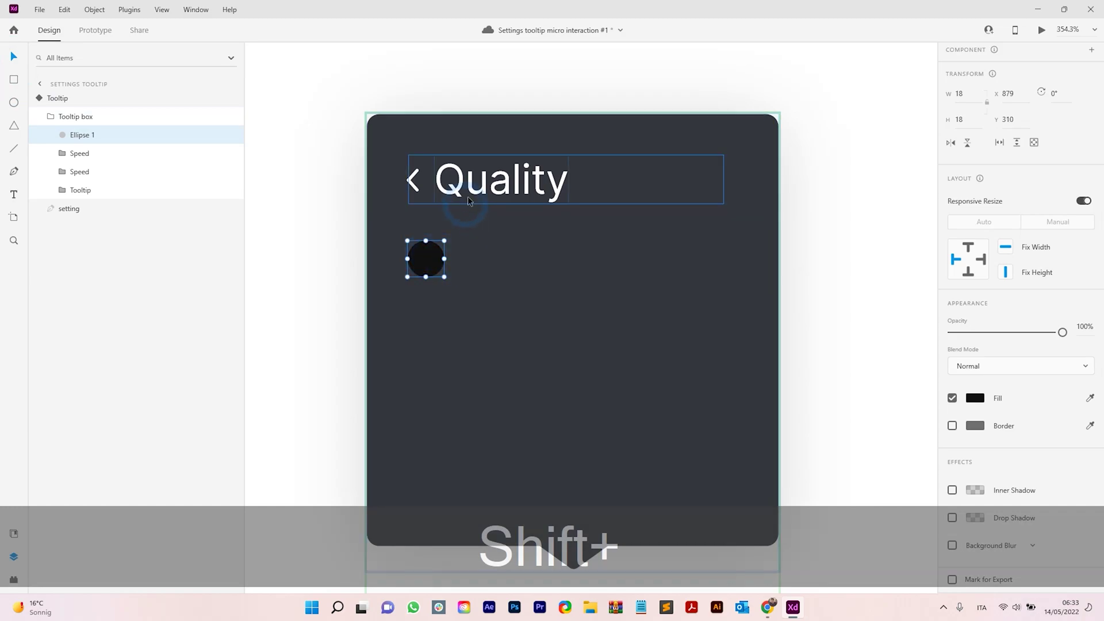
Copy the Quality text and place the duplicate beside the circle, vertically centred on it at Y 307.
{"action": "left_click", "coordinate": [476, 194], "text": "ctrl"}
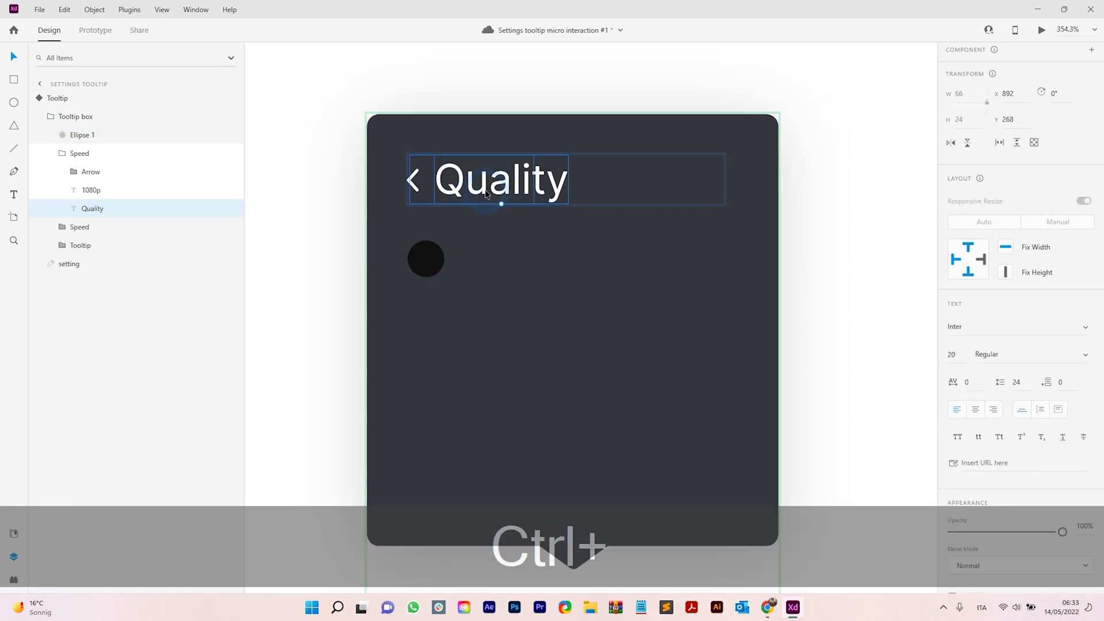
{"action": "key", "text": "ctrl+c"}
{"action": "left_click", "coordinate": [496, 237]}
{"action": "key", "text": "ctrl+v"}
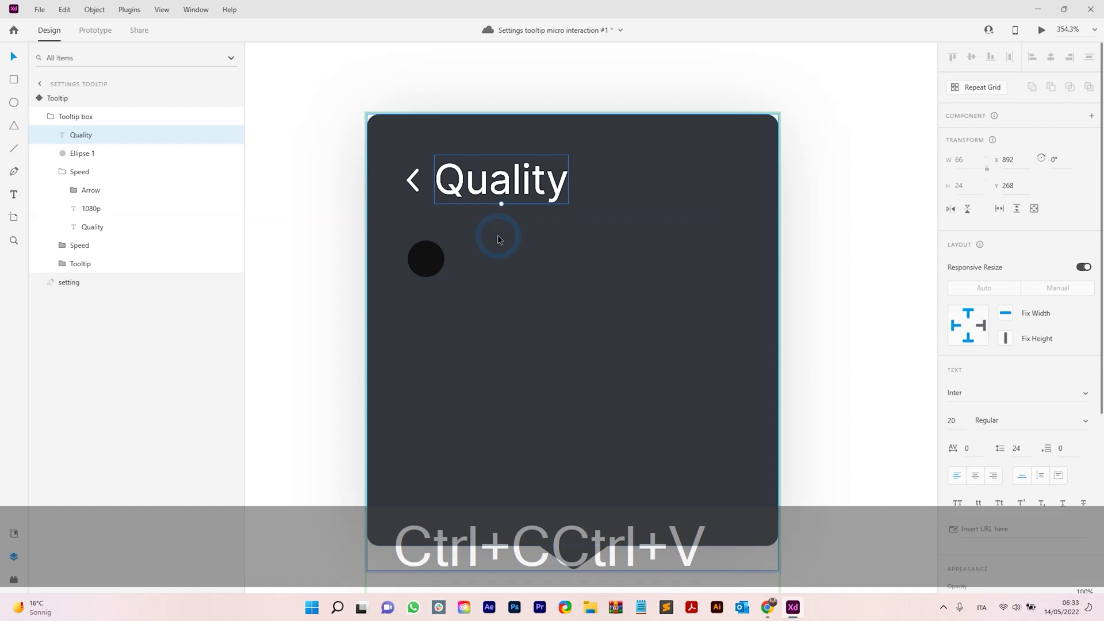
{"action": "left_click_drag", "start_coordinate": [491, 206], "coordinate": [515, 274]}
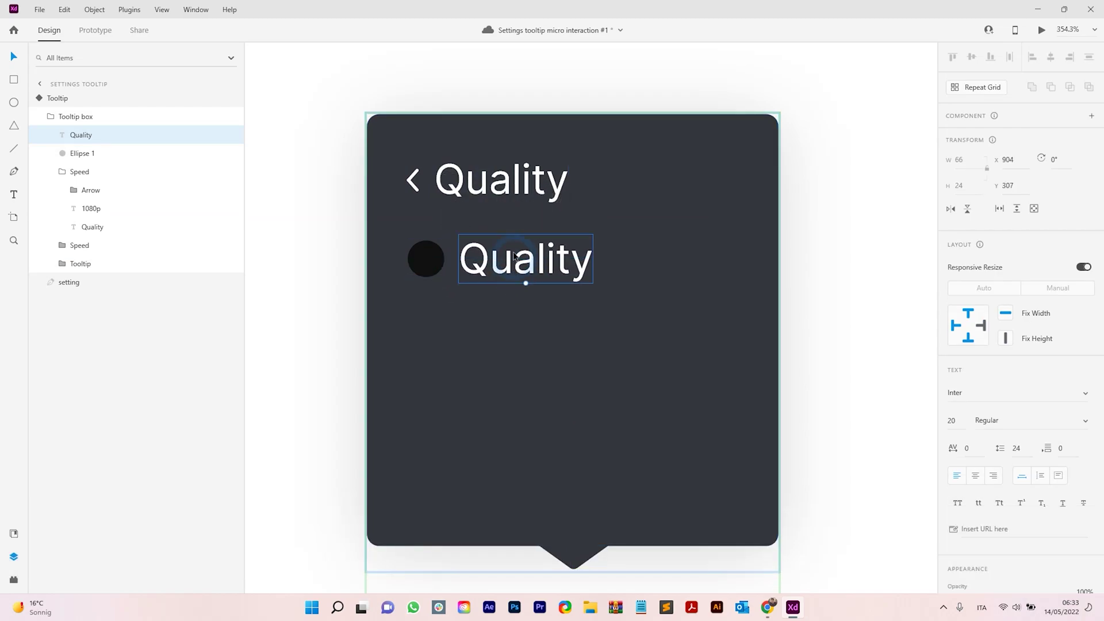
Change the duplicated text to 360p and move it to a gap of 15 from the circle.
{"action": "double_click", "coordinate": [515, 257]}
{"action": "type", "text": "4"}
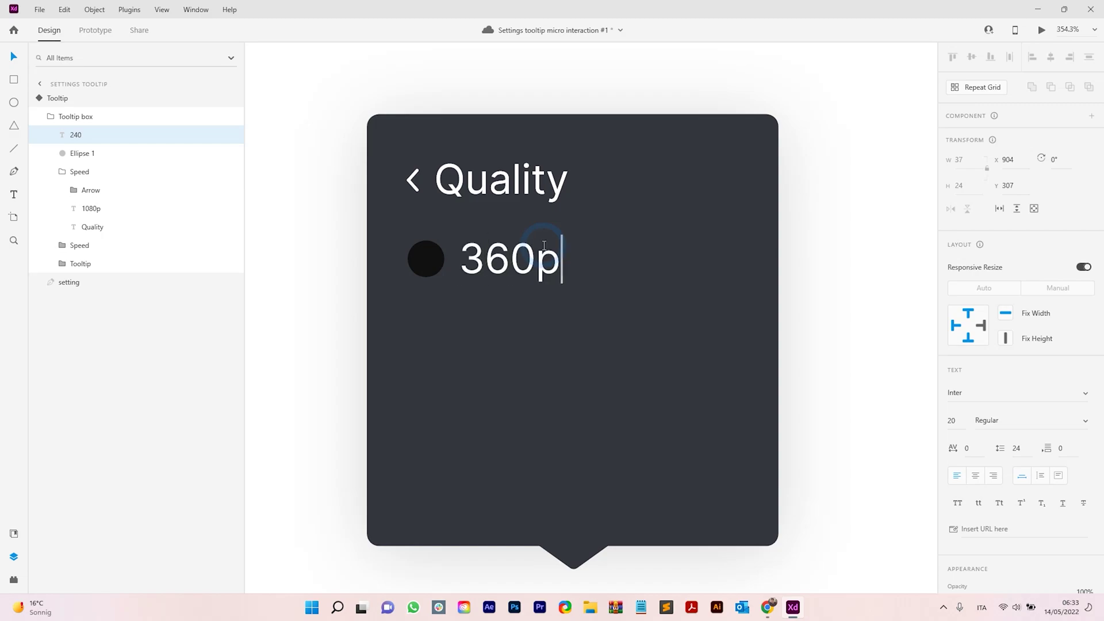
{"action": "left_click", "coordinate": [549, 303]}
{"action": "left_click_drag", "start_coordinate": [524, 263], "coordinate": [539, 266]}
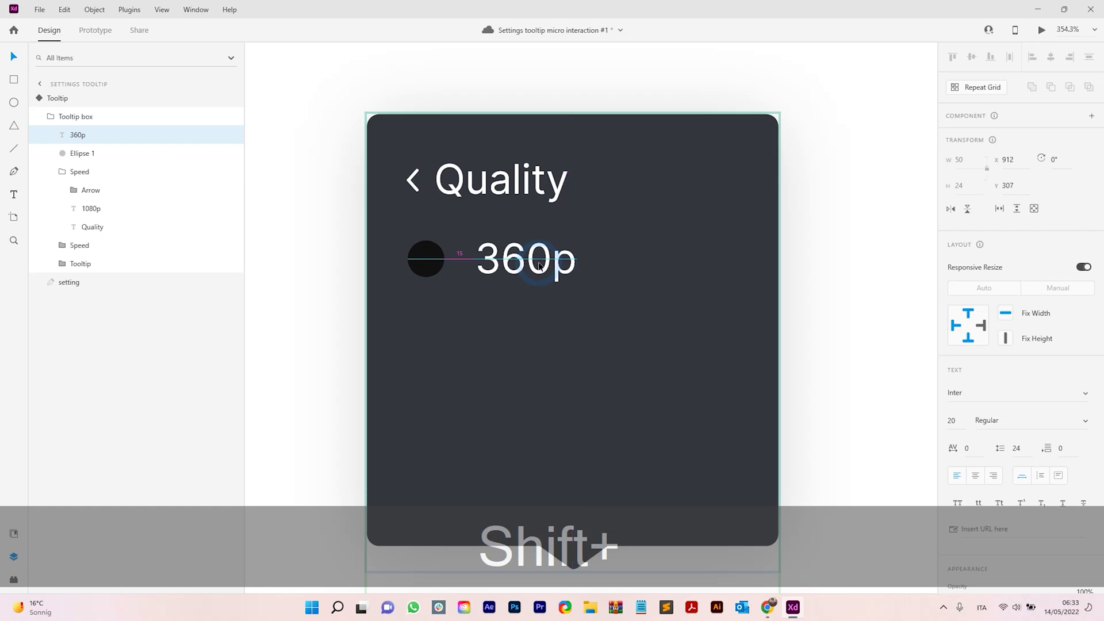
Turn the circle and 360p text into a vertical repeat grid of four rows.
{"action": "left_click", "coordinate": [428, 259], "text": "shift"}
{"action": "left_click", "coordinate": [979, 89]}
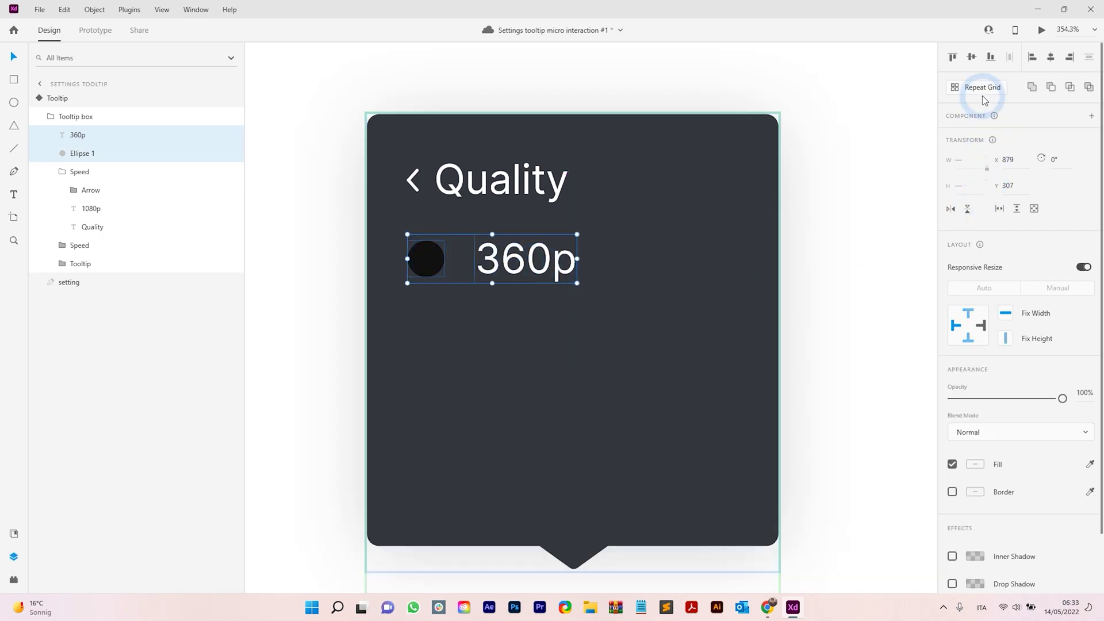
{"action": "left_click", "coordinate": [567, 281]}
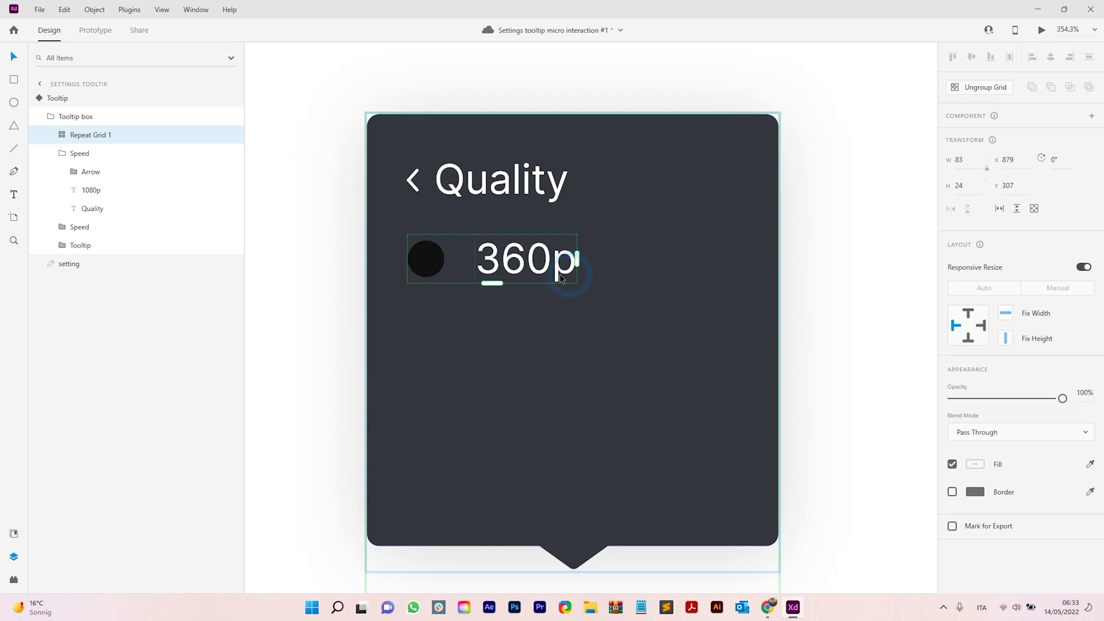
{"action": "left_click_drag", "start_coordinate": [501, 321], "coordinate": [501, 471]}
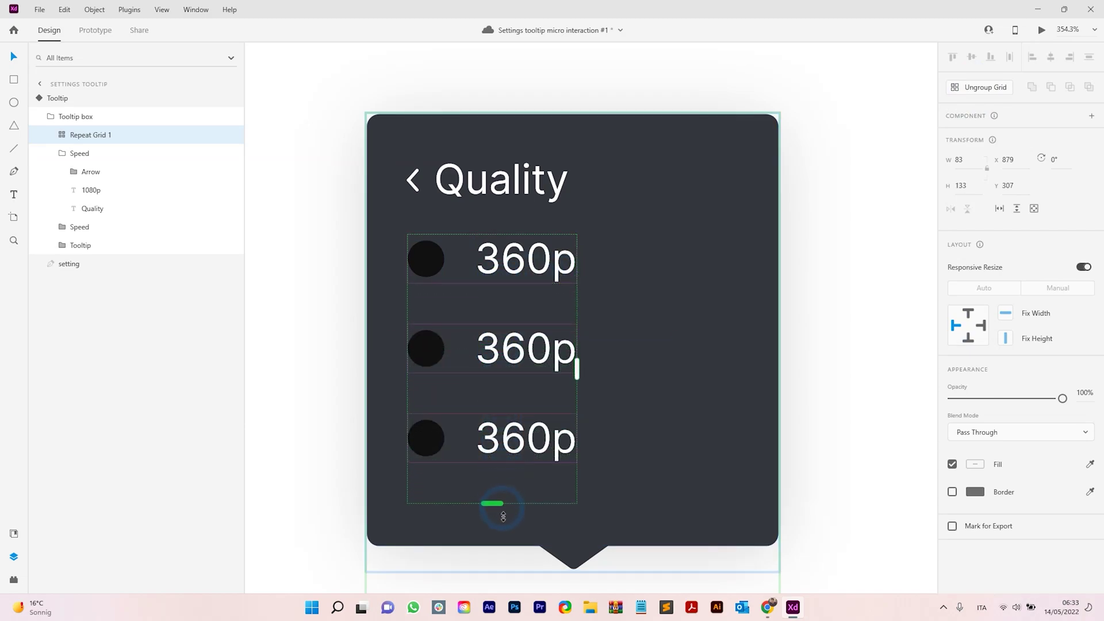
{"action": "left_click_drag", "start_coordinate": [503, 516], "coordinate": [508, 555]}
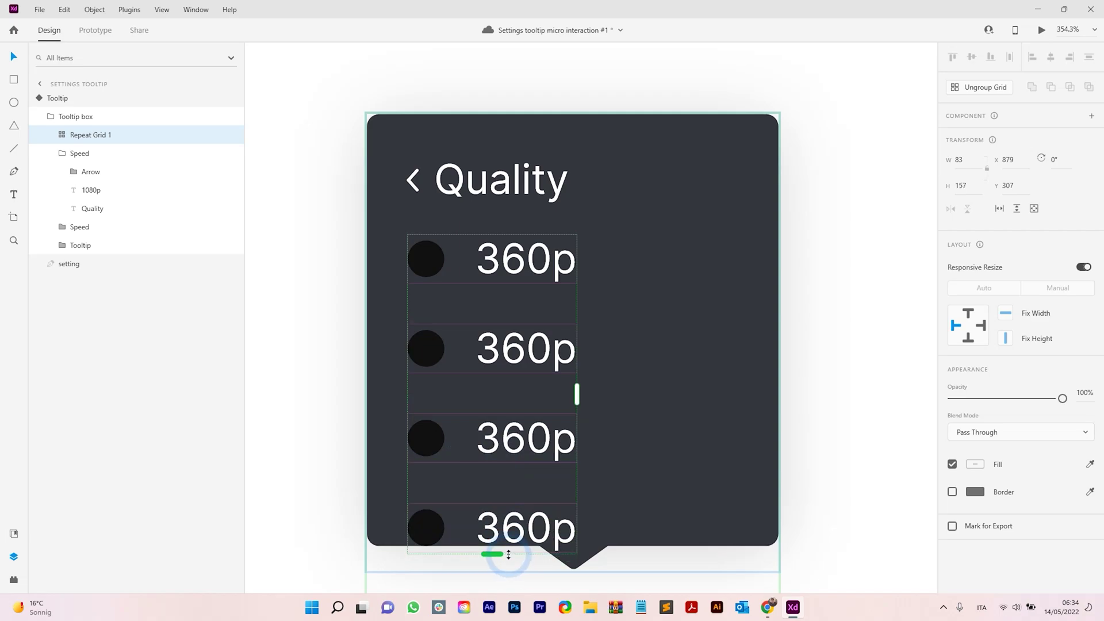
Change the text in the grid's second row to 420p.
{"action": "left_click", "coordinate": [515, 361], "text": "ctrl"}
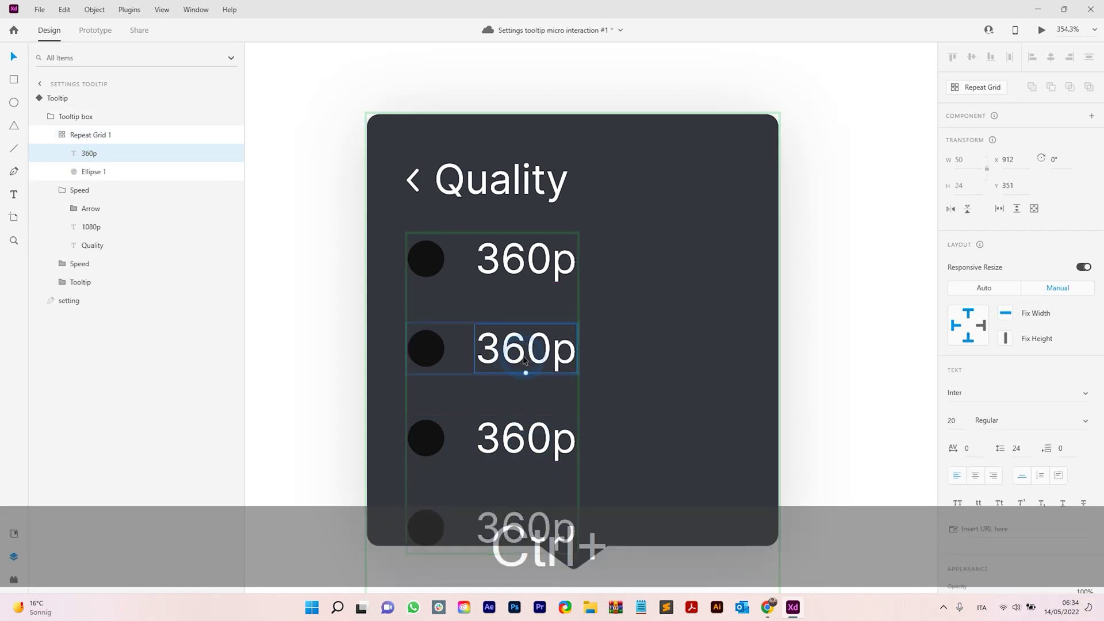
{"action": "double_click", "coordinate": [515, 361]}
{"action": "left_click_drag", "start_coordinate": [553, 349], "coordinate": [469, 333]}
{"action": "type", "text": "42"}
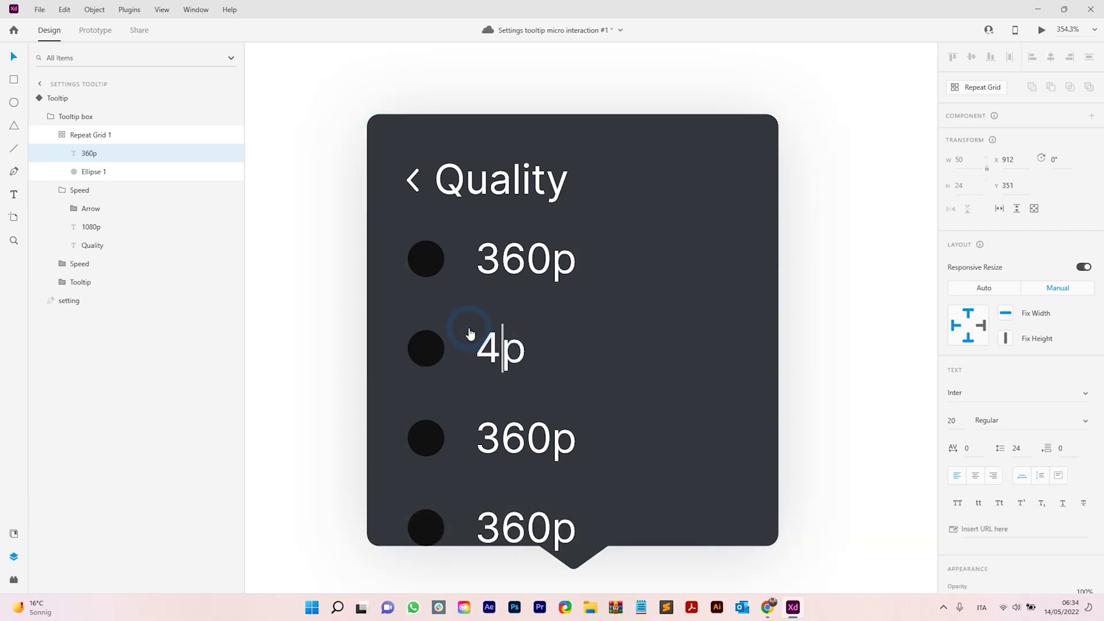
{"action": "key", "text": "Escape"}
Change the text in the grid's third row to 780p.
{"action": "left_click", "coordinate": [525, 442], "text": "ctrl"}
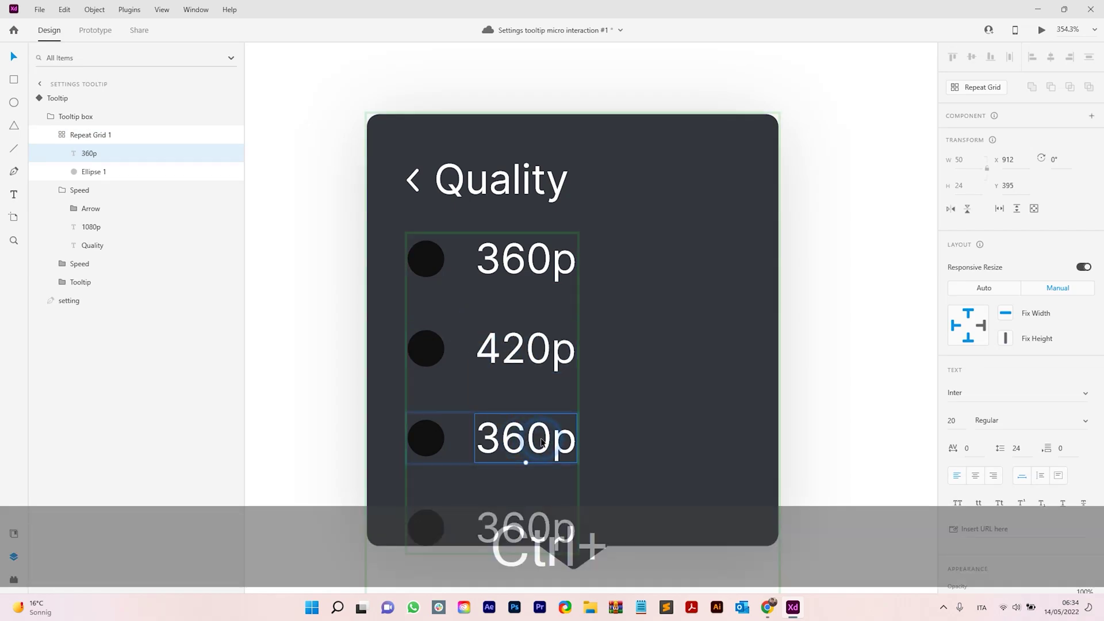
{"action": "double_click", "coordinate": [529, 438]}
{"action": "left_click_drag", "start_coordinate": [554, 438], "coordinate": [482, 428]}
{"action": "type", "text": "78"}
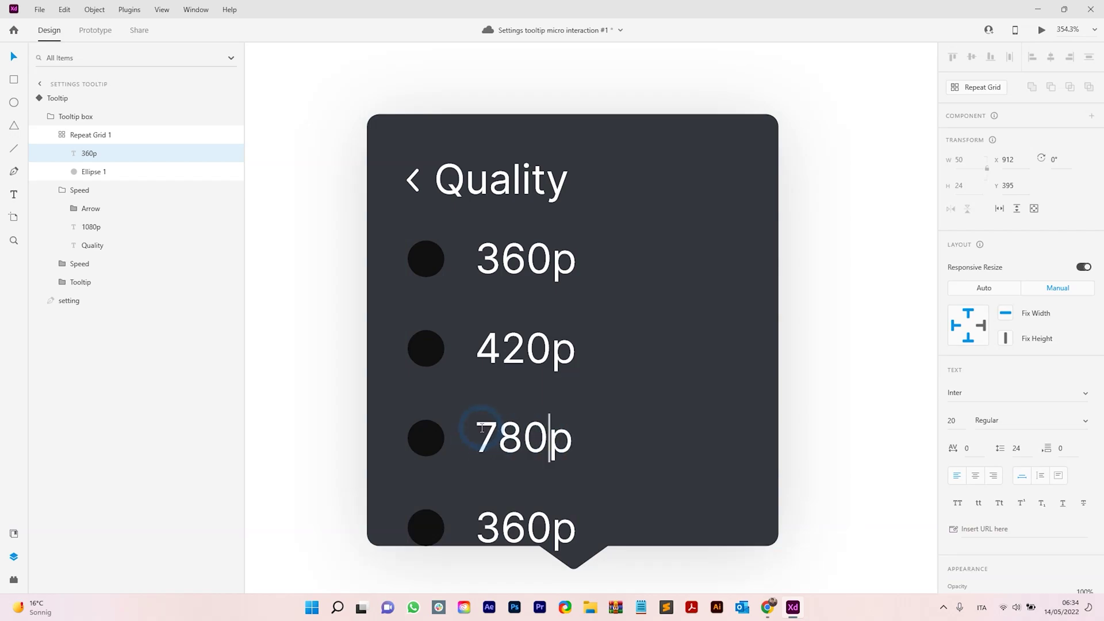
{"action": "left_click", "coordinate": [621, 488]}
Change the text in the grid's fourth row to 1080p.
{"action": "left_click", "coordinate": [503, 530], "text": "ctrl"}
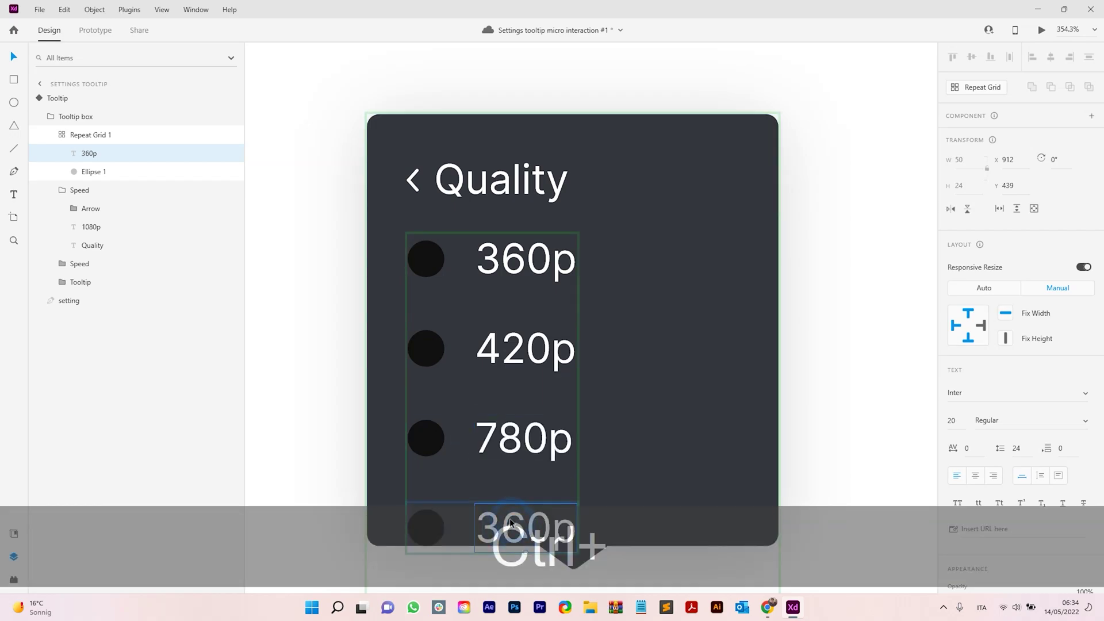
{"action": "double_click", "coordinate": [510, 524]}
{"action": "left_click", "coordinate": [467, 522]}
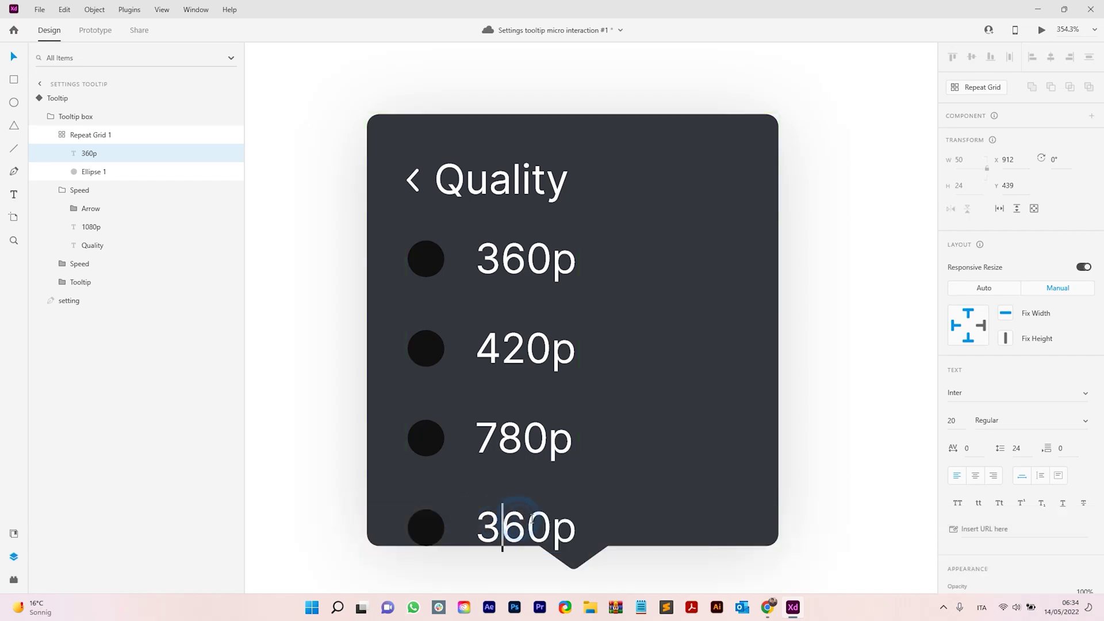
{"action": "mouse_move", "coordinate": [552, 525]}
{"action": "left_mouse_down"}
{"action": "mouse_move", "coordinate": [475, 524]}
{"action": "mouse_move", "coordinate": [550, 521]}
{"action": "left_mouse_up"}
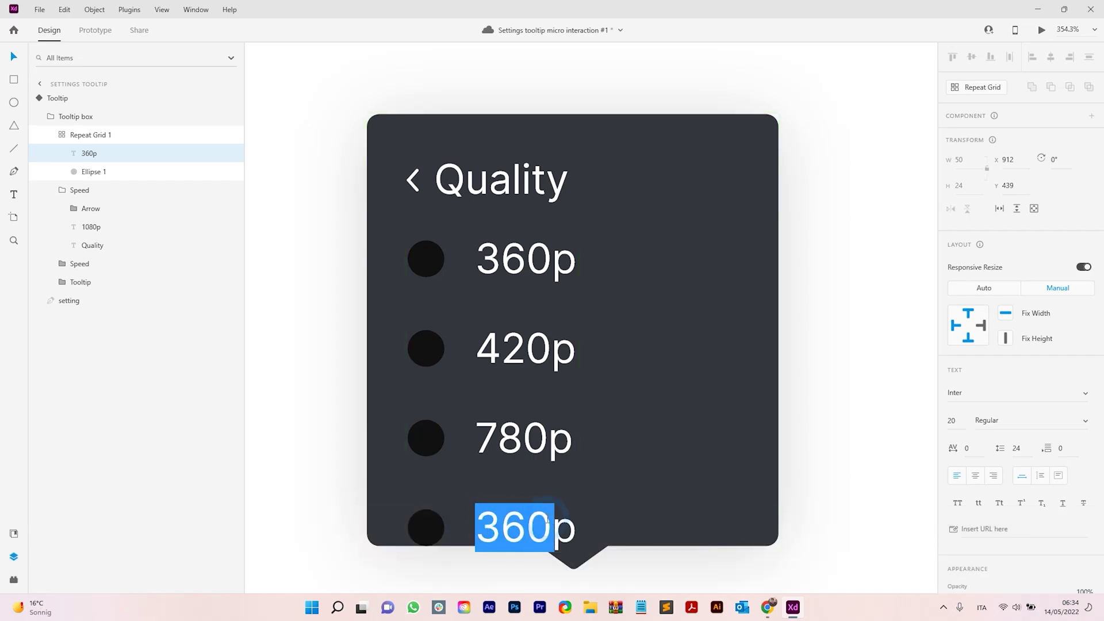
{"action": "type", "text": "1080"}
Correct the text in the grid's third row to 720p.
{"action": "left_click", "coordinate": [558, 448], "text": "ctrl"}
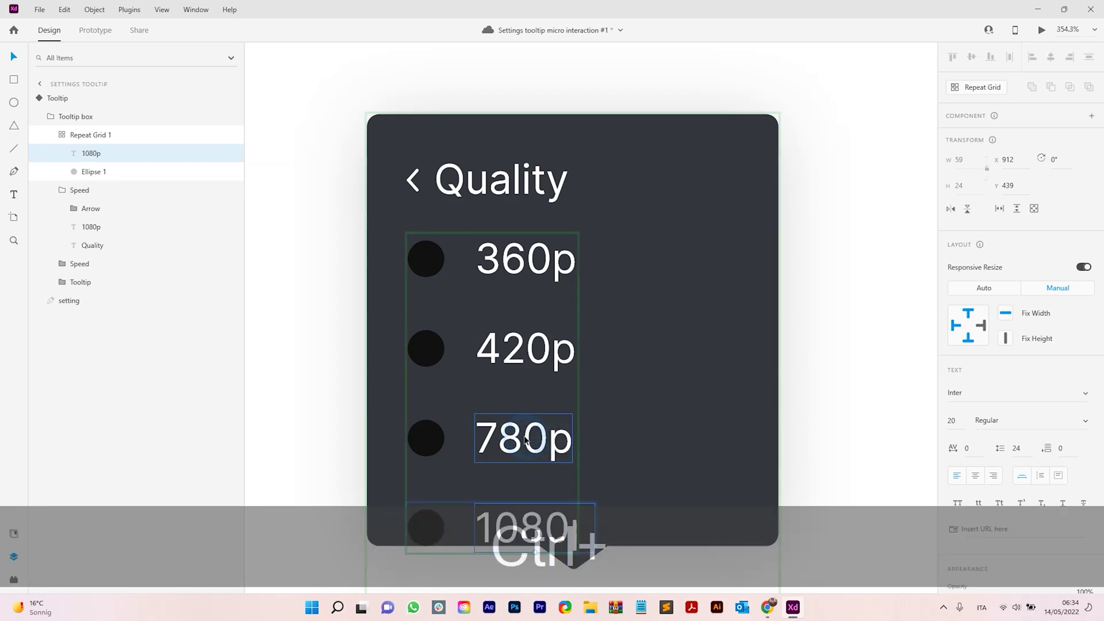
{"action": "double_click", "coordinate": [537, 437]}
{"action": "left_click_drag", "start_coordinate": [549, 440], "coordinate": [512, 442]}
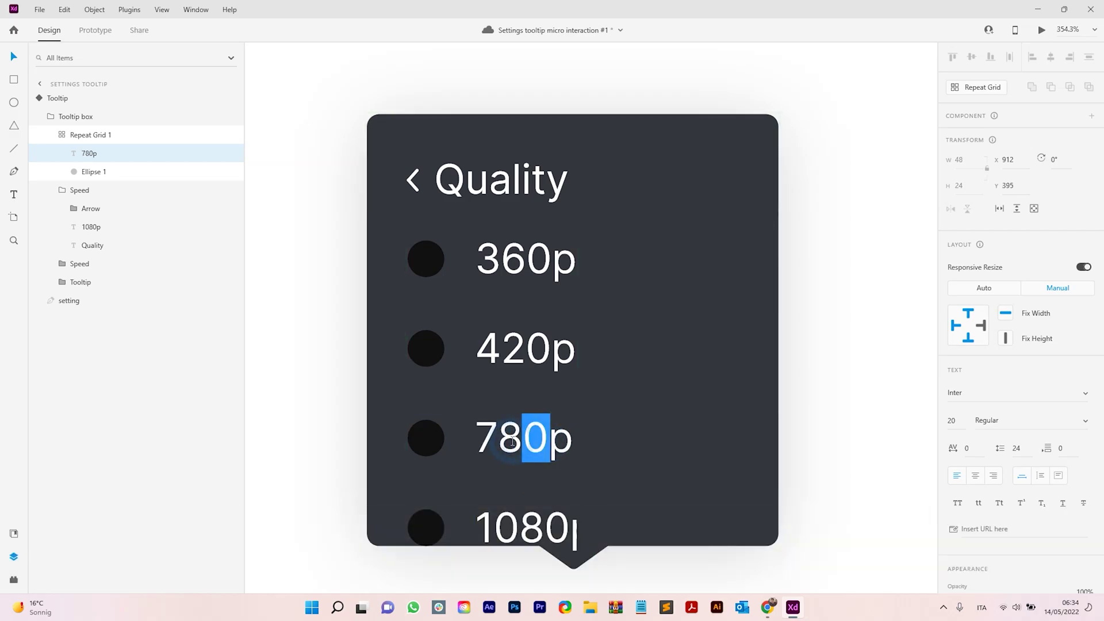
{"action": "type", "text": "20"}
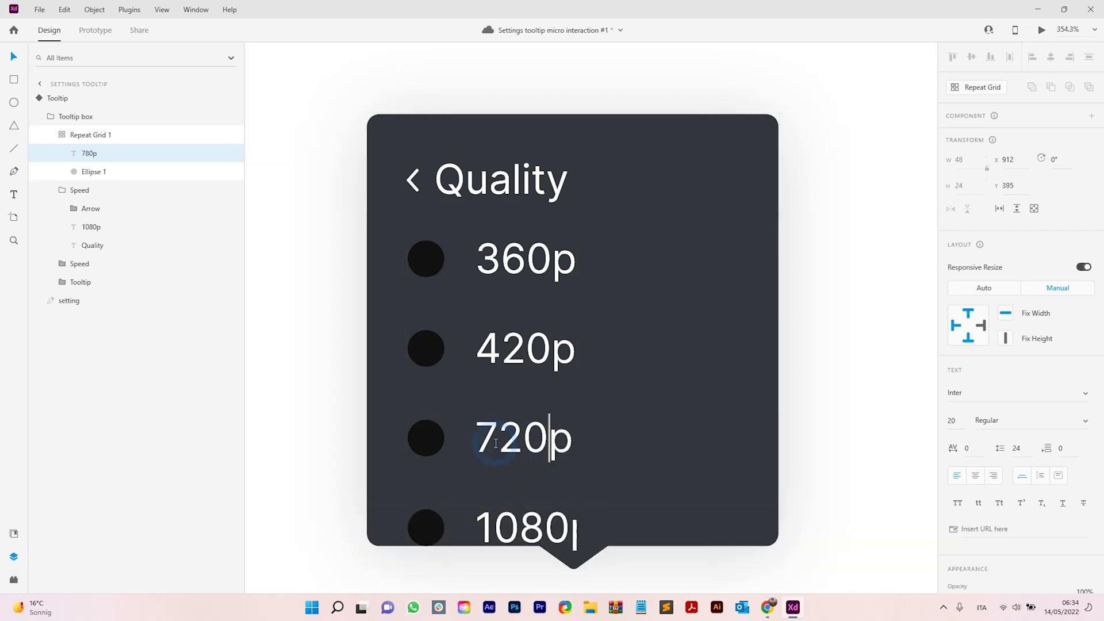
{"action": "left_click", "coordinate": [602, 365]}
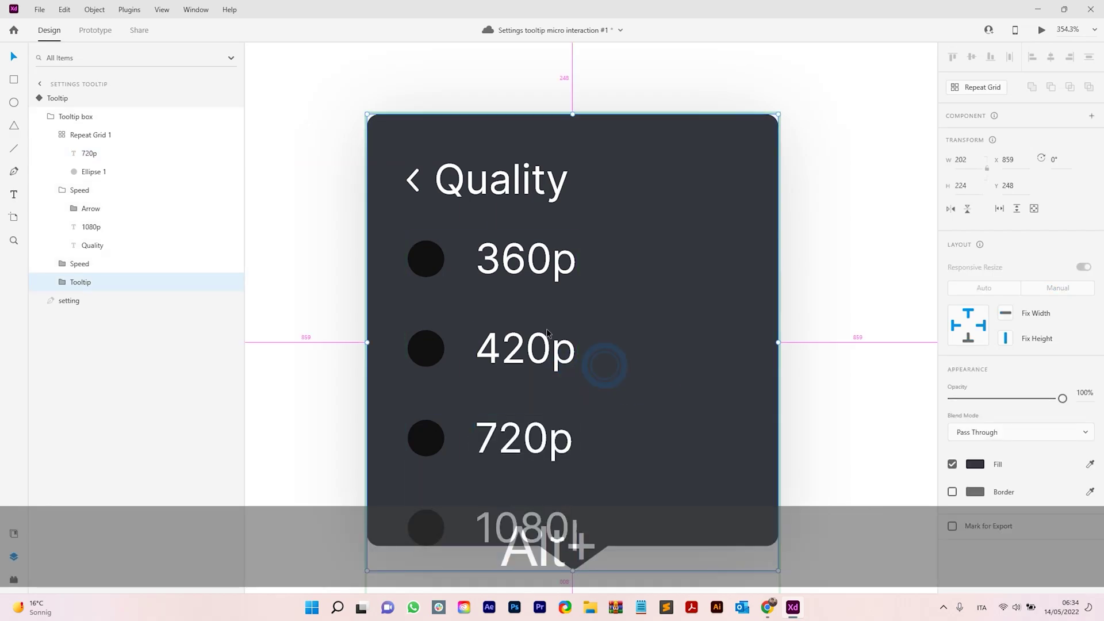
Collapse the expanded Speed group and extend the tooltip's background rectangle upward to a height of 253.
{"action": "scroll", "coordinate": [517, 299], "scroll_direction": "down", "scroll_amount": 3}
{"action": "left_click", "coordinate": [506, 222]}
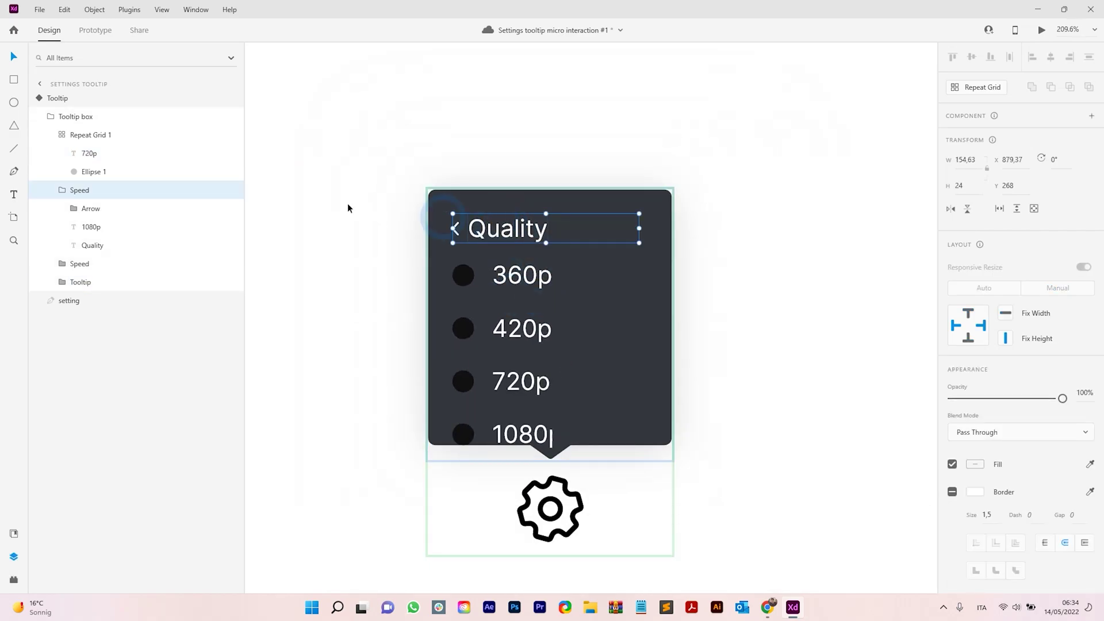
{"action": "left_click", "coordinate": [55, 190]}
{"action": "left_click", "coordinate": [80, 208], "text": "shift"}
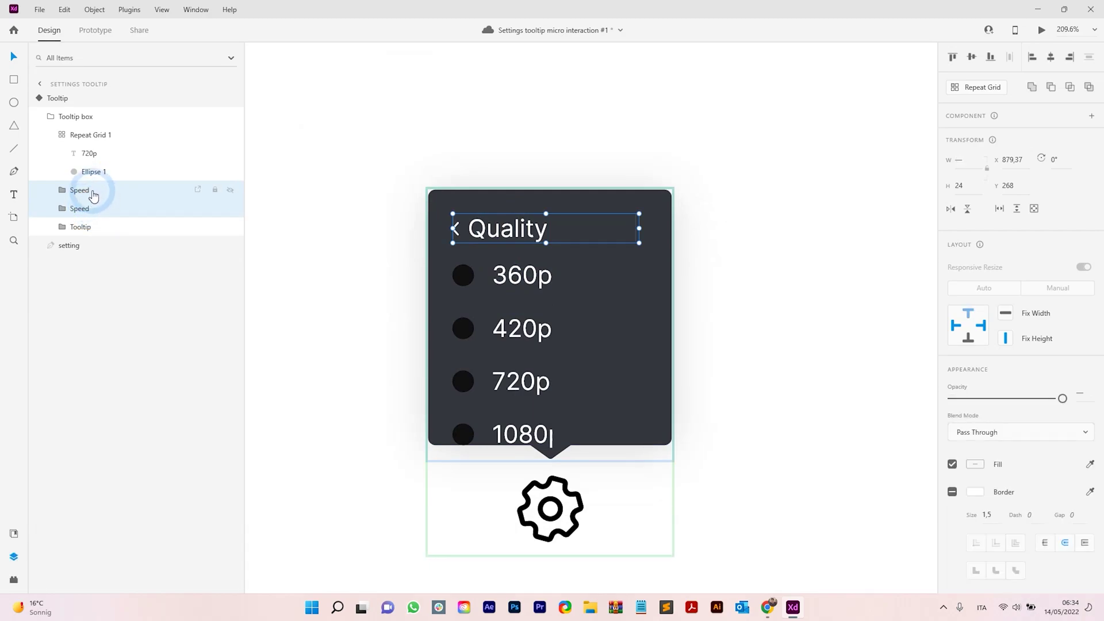
{"action": "left_click", "coordinate": [558, 201], "text": "ctrl"}
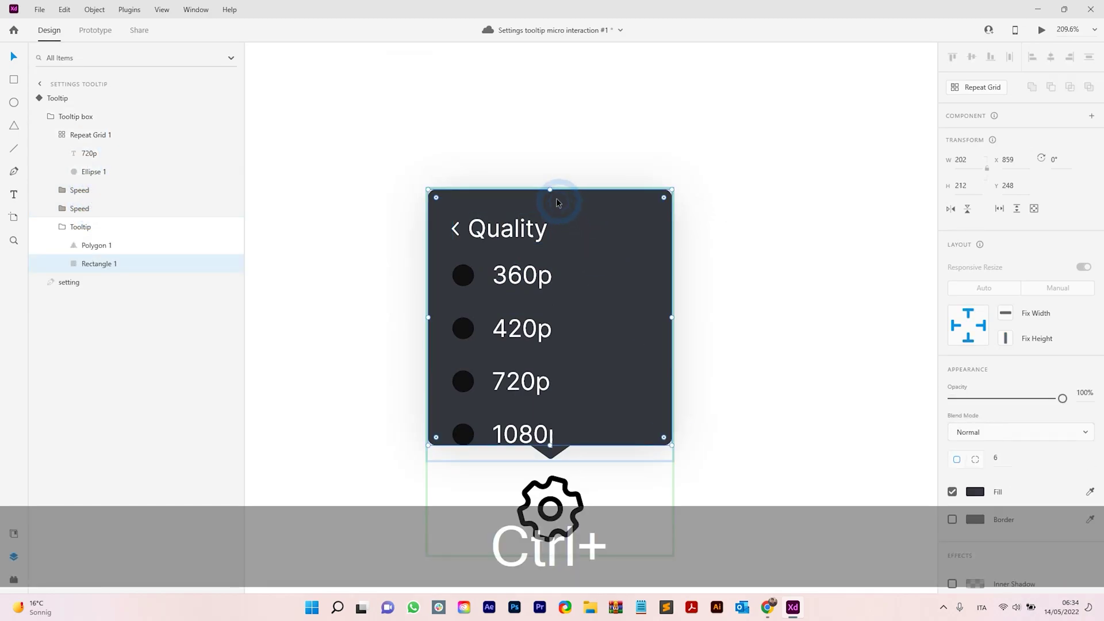
{"action": "left_click_drag", "start_coordinate": [550, 190], "coordinate": [550, 140]}
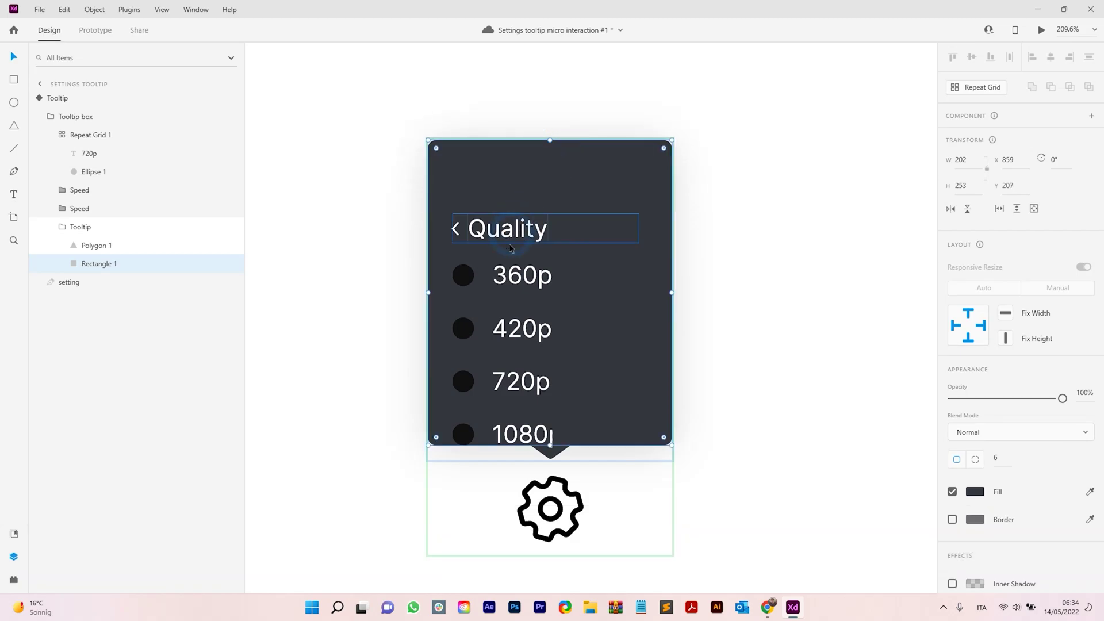
Move both Speed groups up together to Y 227, near the upper edge of the enlarged tooltip.
{"action": "left_click", "coordinate": [508, 247]}
{"action": "key", "text": "ctrl+shift+z"}
{"action": "left_click", "coordinate": [160, 207]}
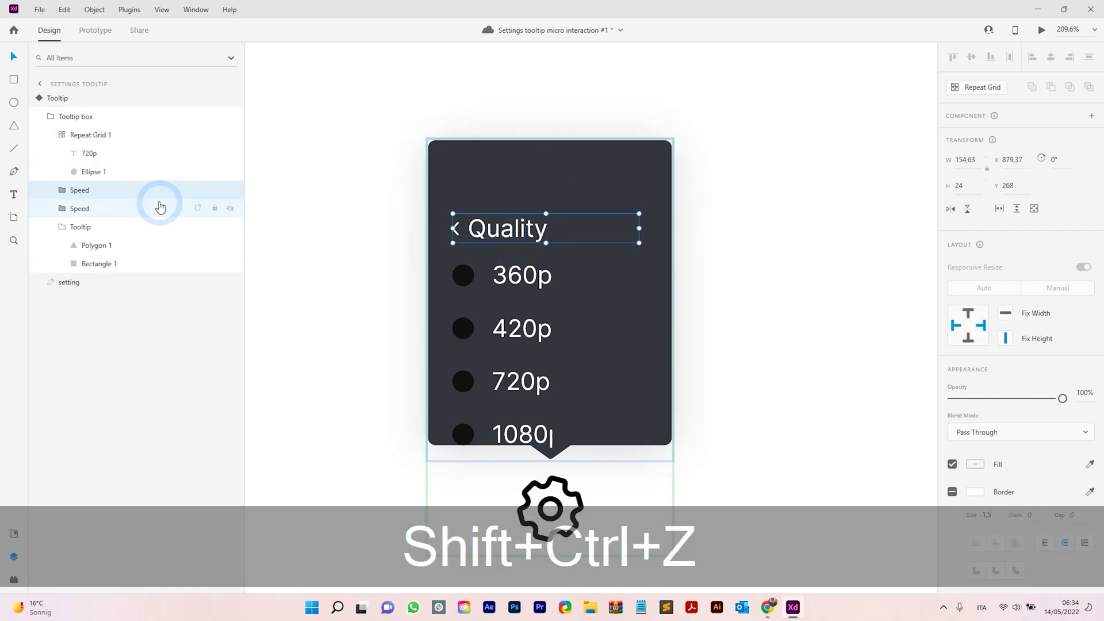
{"action": "left_click", "coordinate": [123, 209], "text": "shift"}
{"action": "left_click_drag", "start_coordinate": [516, 233], "coordinate": [513, 184]}
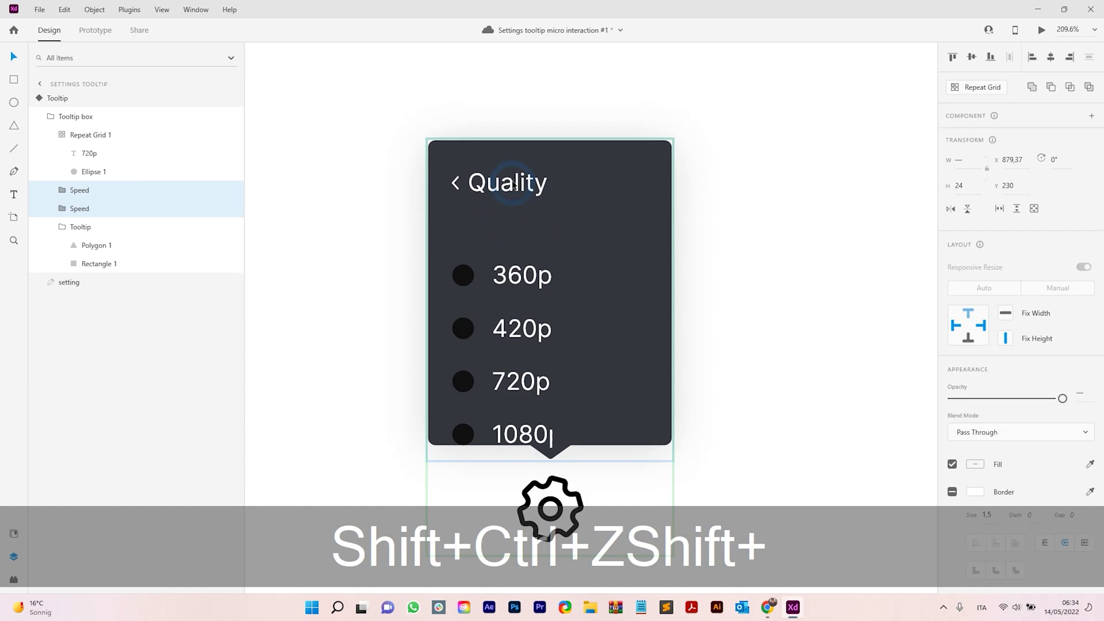
Move the repeat grid up to Y 270 below the Quality heading and widen it to 102 to fit the 1080p text.
{"action": "left_click_drag", "start_coordinate": [518, 280], "coordinate": [518, 235]}
{"action": "left_click_drag", "start_coordinate": [552, 310], "coordinate": [575, 306]}
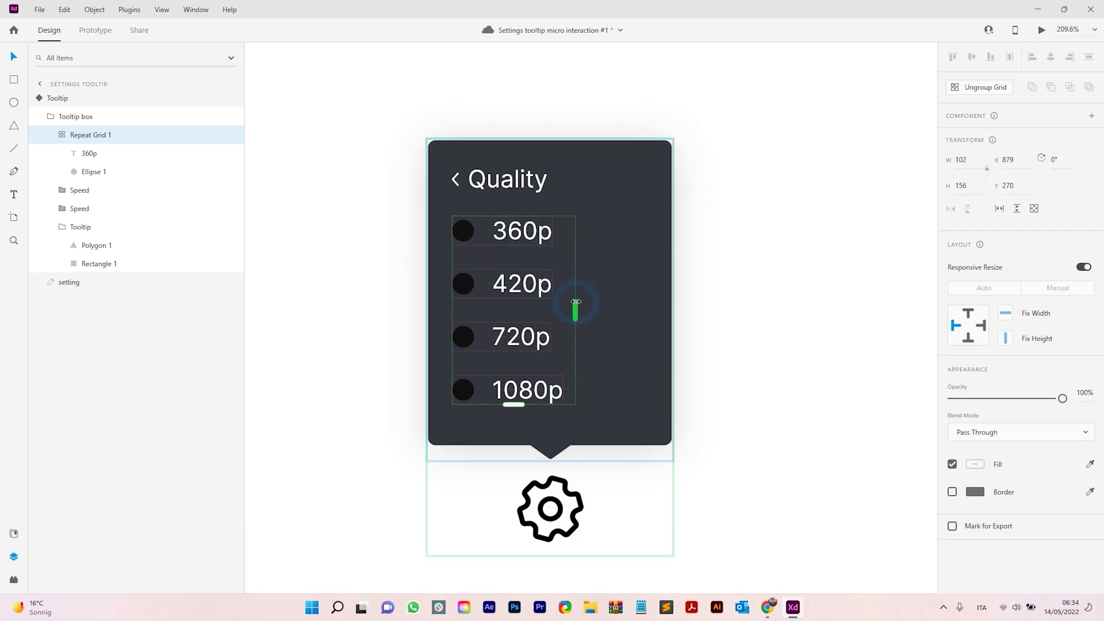
{"action": "left_click", "coordinate": [607, 315]}
Shift the Quality heading group and the repeat grid together to the right, toward the tooltip's horizontal centre.
{"action": "scroll", "coordinate": [594, 281], "scroll_direction": "down", "scroll_amount": 4}
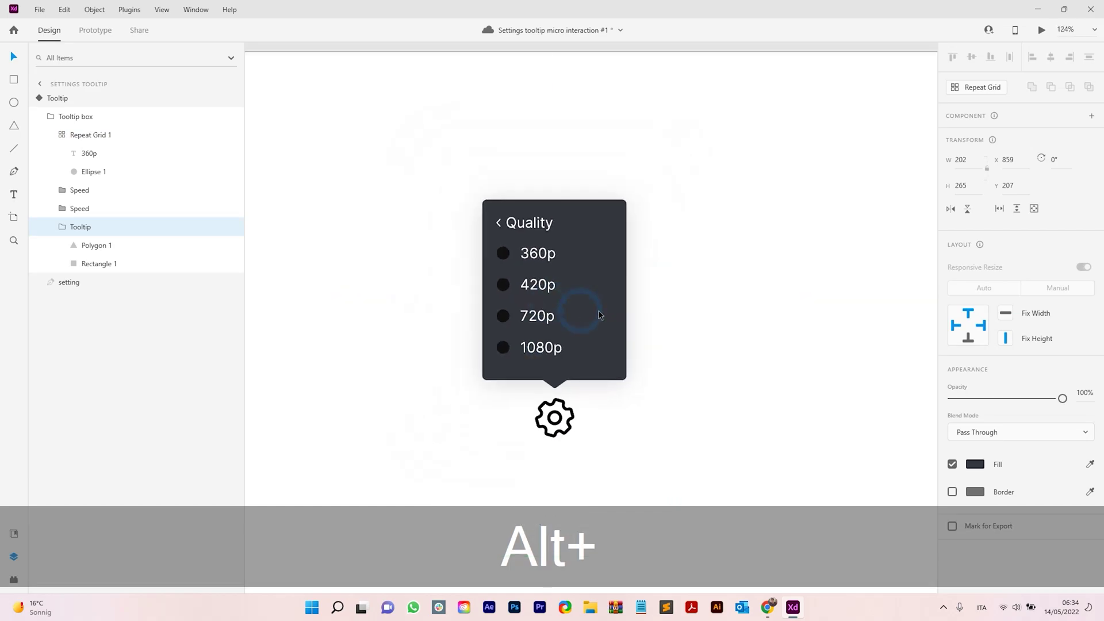
{"action": "left_click", "coordinate": [543, 269]}
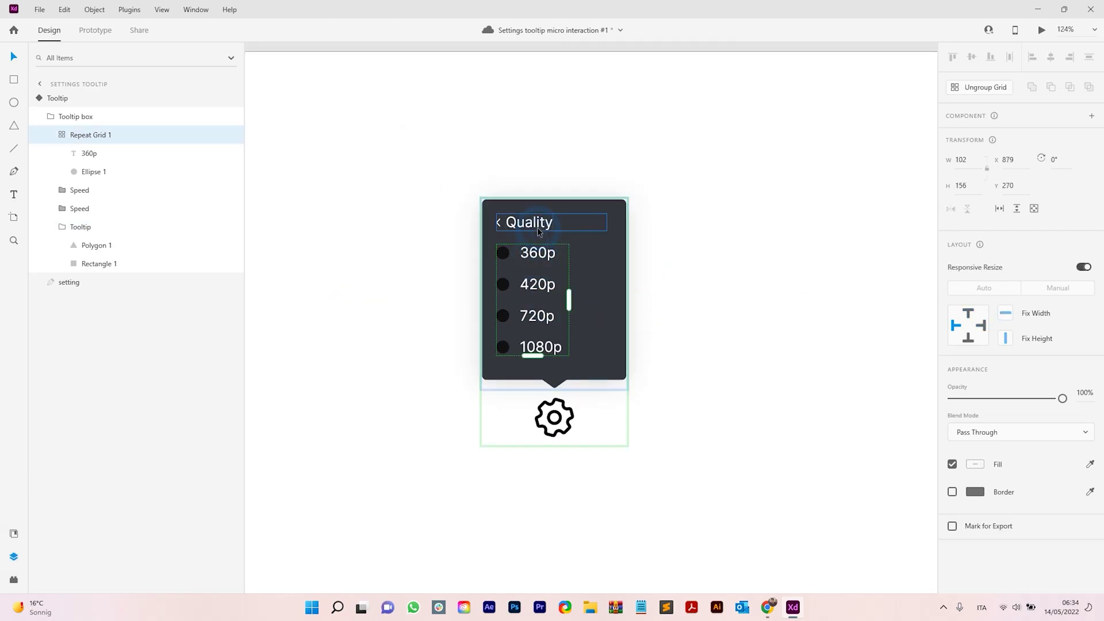
{"action": "left_click", "coordinate": [532, 225], "text": "shift"}
{"action": "left_click_drag", "start_coordinate": [521, 222], "coordinate": [540, 227]}
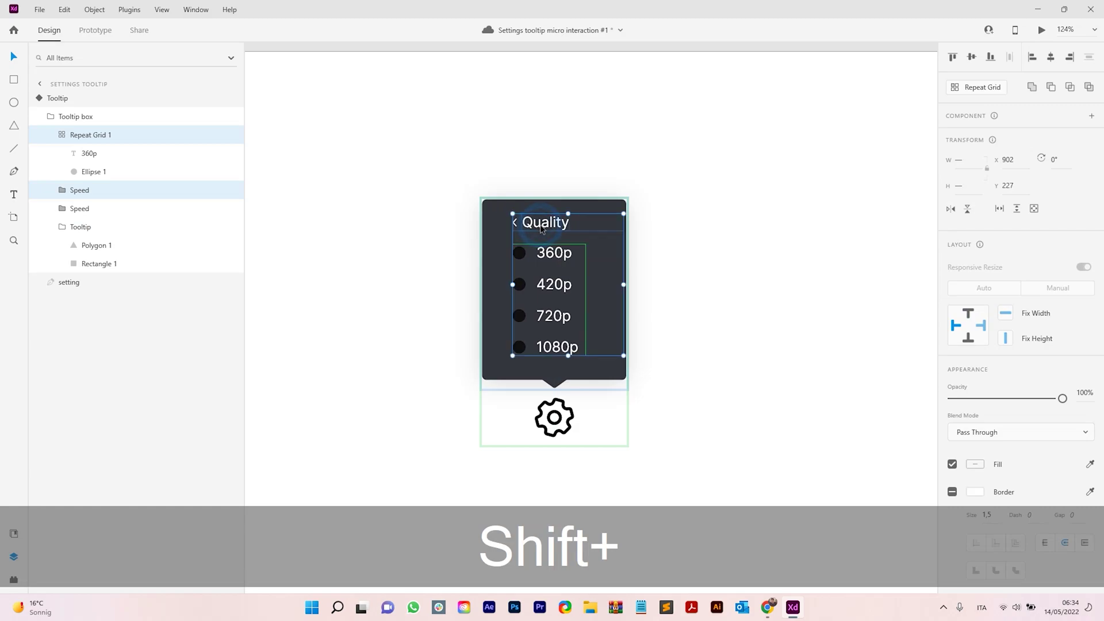
{"action": "left_click", "coordinate": [617, 268], "text": "ctrl"}
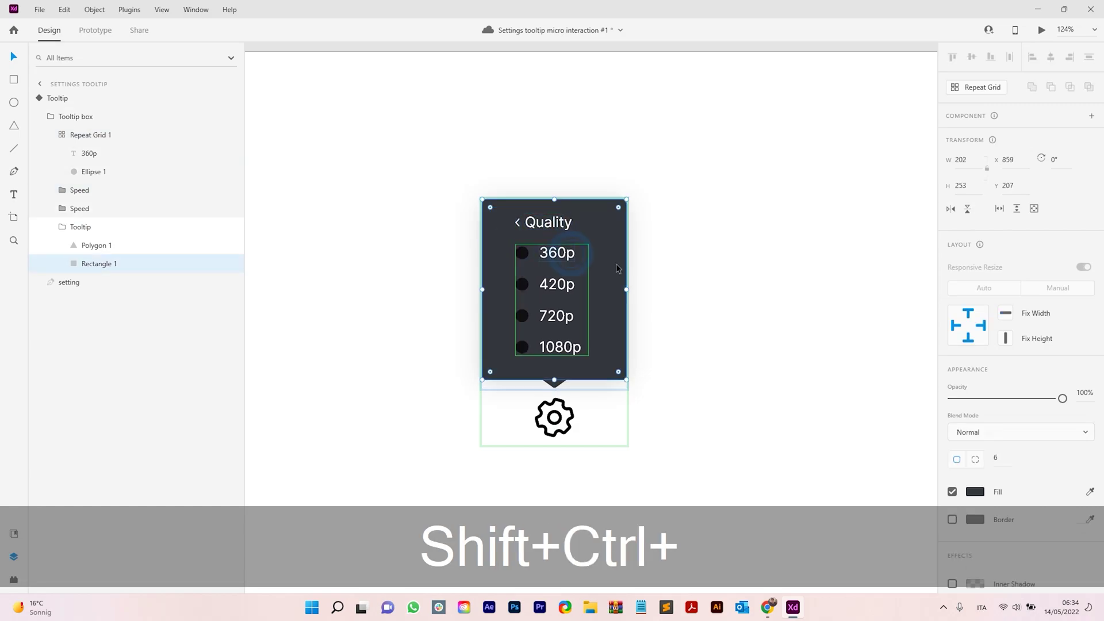
Narrow the tooltip's background rectangle evenly from both sides so it fits closely around the Quality heading and its options.
{"action": "left_click_drag", "start_coordinate": [625, 291], "coordinate": [608, 287]}
{"action": "left_click", "coordinate": [689, 404]}
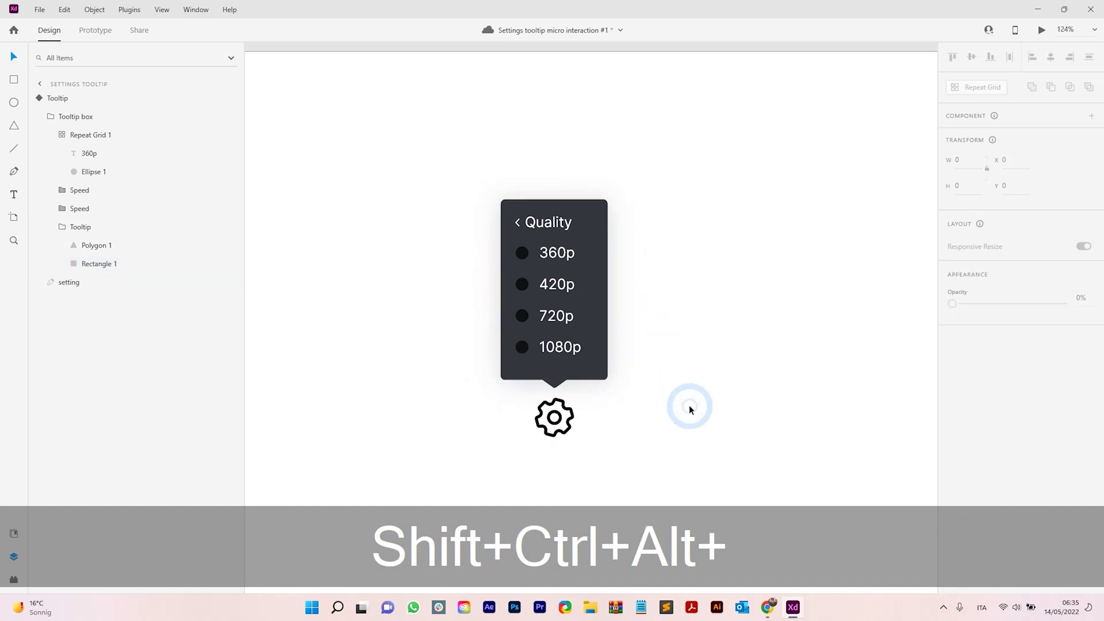
Compare the Tooltip component's Default State, State 2 and State 3 by switching between them.
{"action": "left_click", "coordinate": [585, 306]}
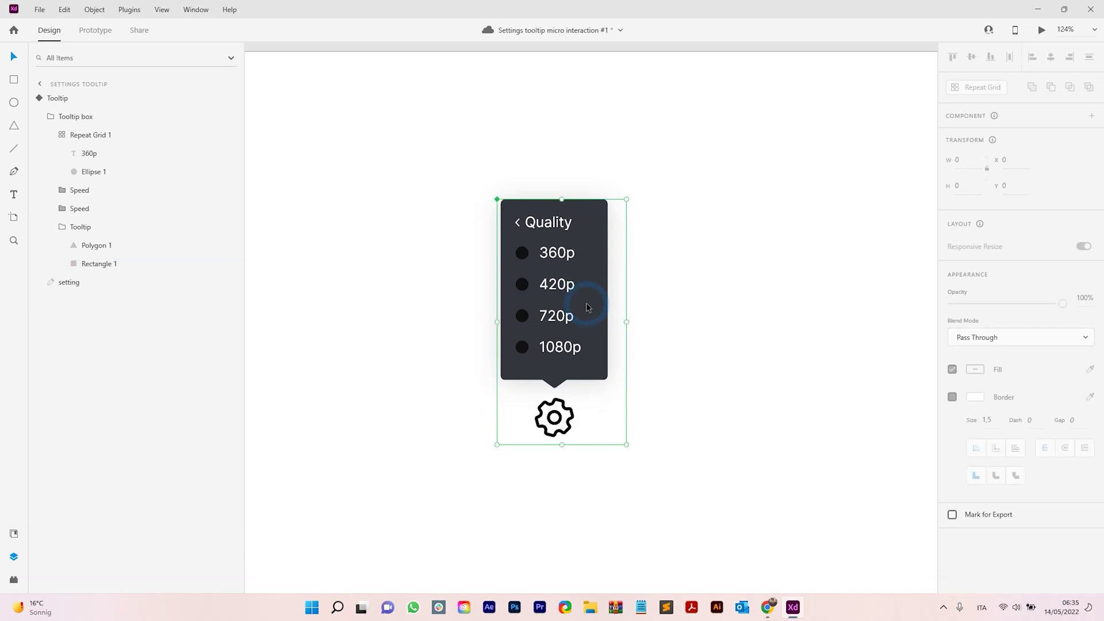
{"action": "left_click", "coordinate": [978, 156]}
{"action": "left_click", "coordinate": [976, 139]}
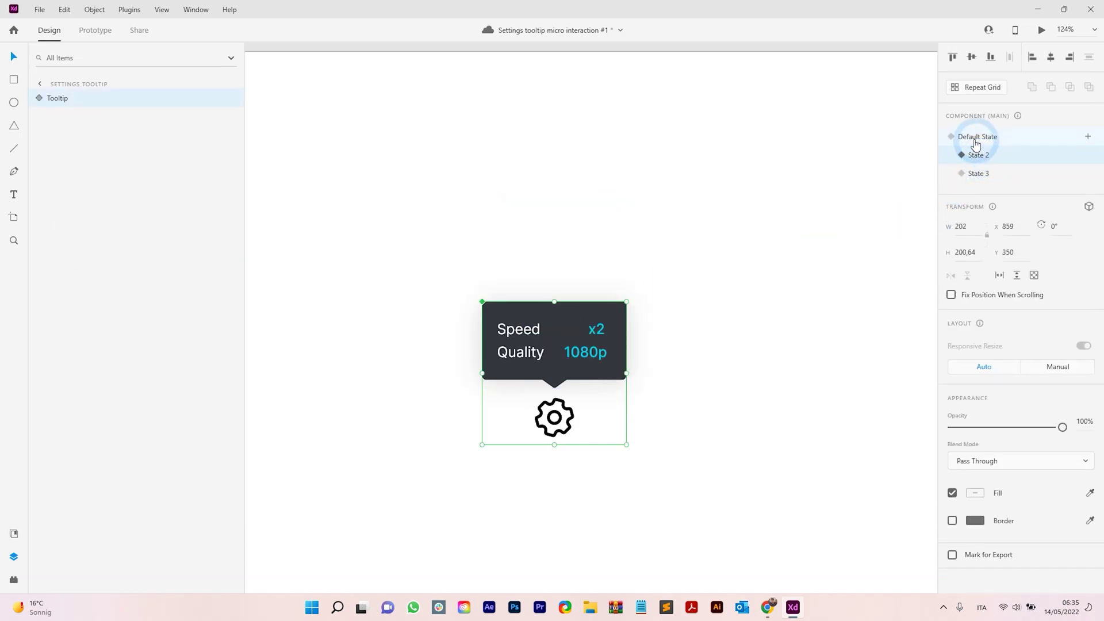
{"action": "left_click", "coordinate": [975, 155]}
{"action": "left_click", "coordinate": [983, 172]}
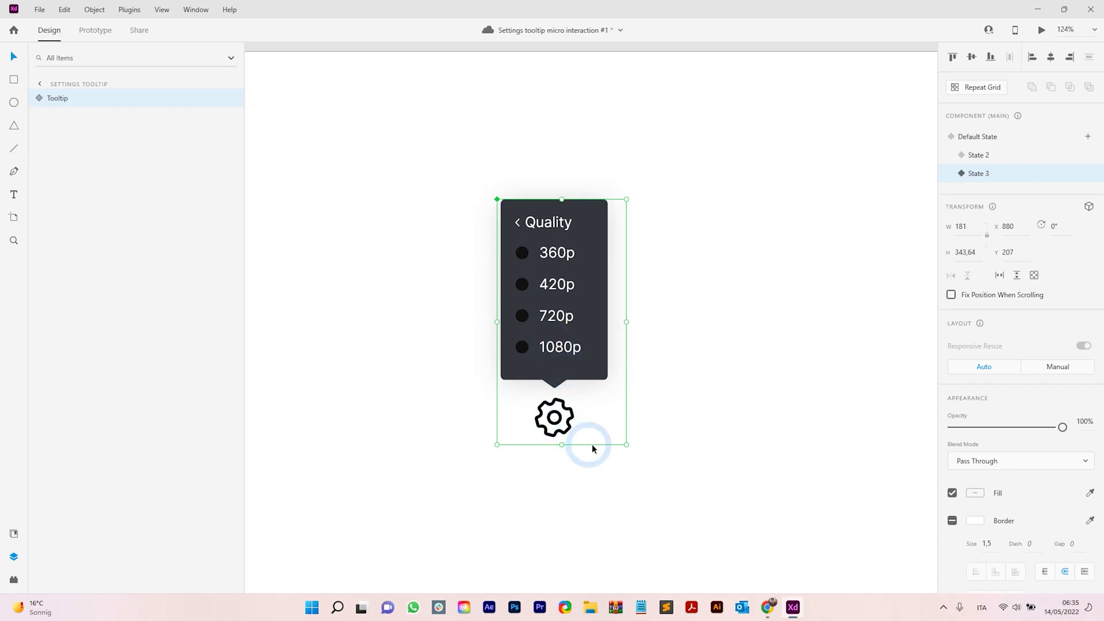
{"action": "left_click", "coordinate": [997, 142]}
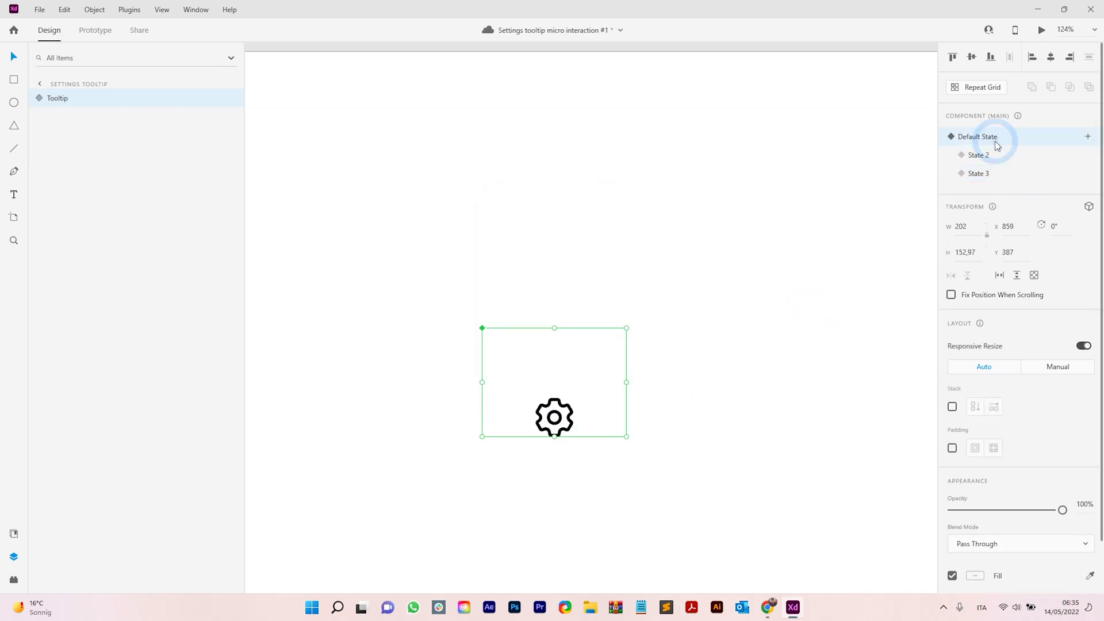
{"action": "left_click", "coordinate": [996, 156]}
{"action": "left_click", "coordinate": [988, 172]}
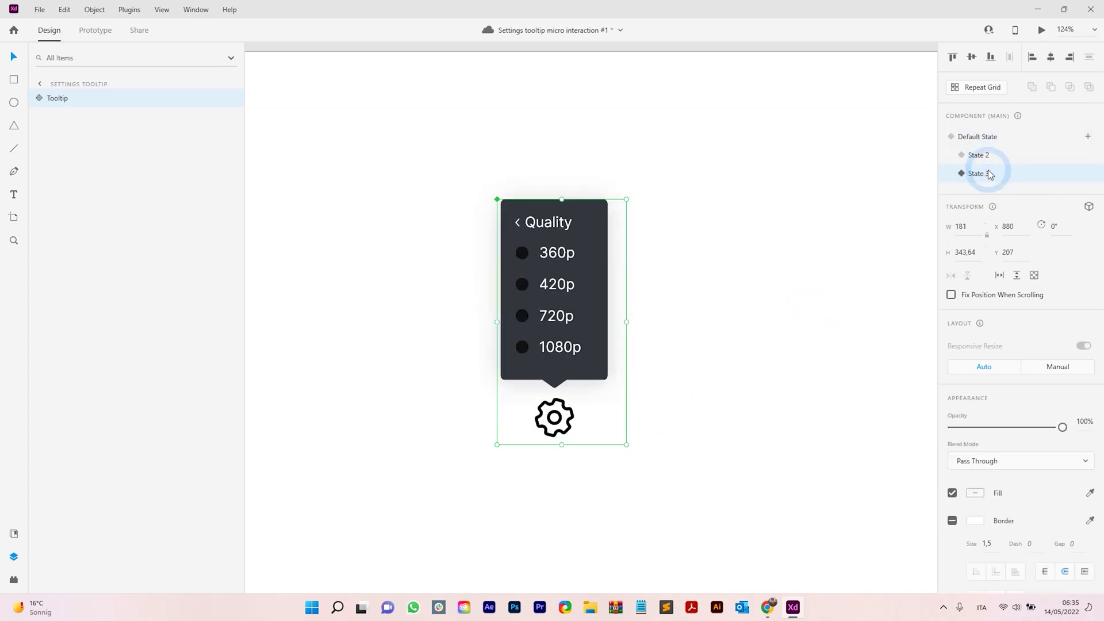
{"action": "left_click", "coordinate": [985, 153]}
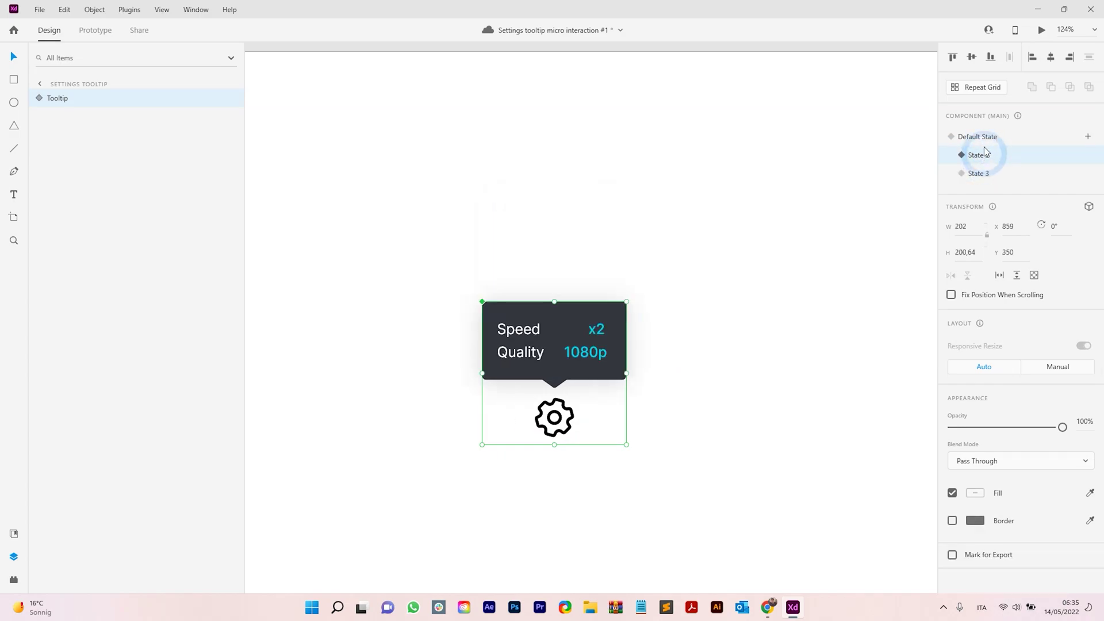
{"action": "left_click", "coordinate": [979, 138]}
{"action": "left_click", "coordinate": [981, 153]}
{"action": "left_click", "coordinate": [983, 171]}
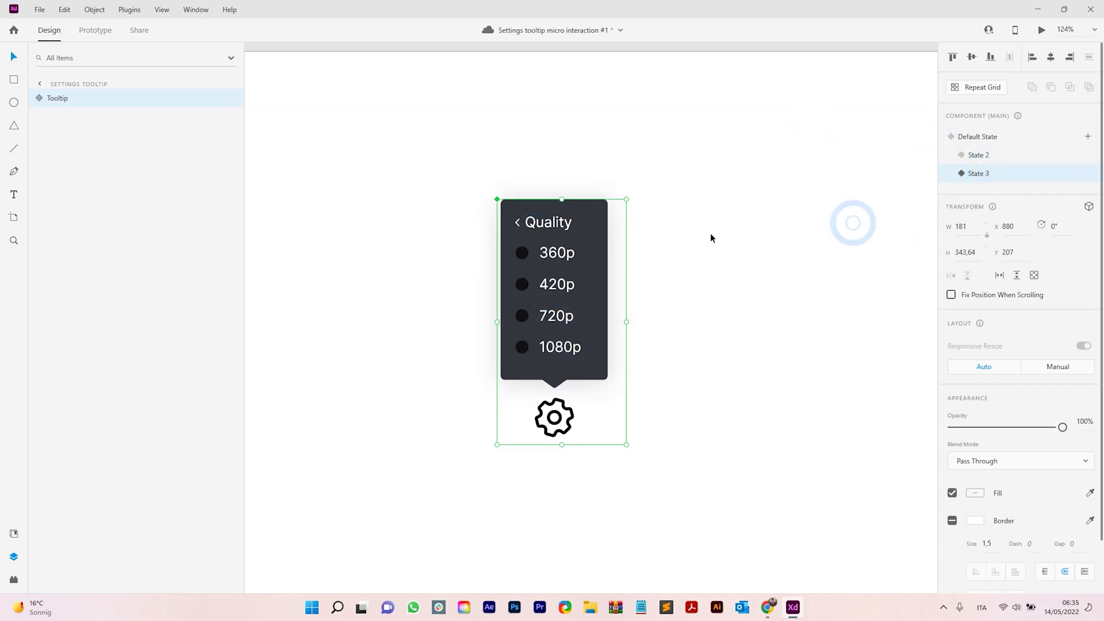
In State 2, add a Tap interaction to the Quality row group that auto-animates to State 3, with Ease In-Out over 0.6 s.
{"action": "left_click", "coordinate": [93, 33]}
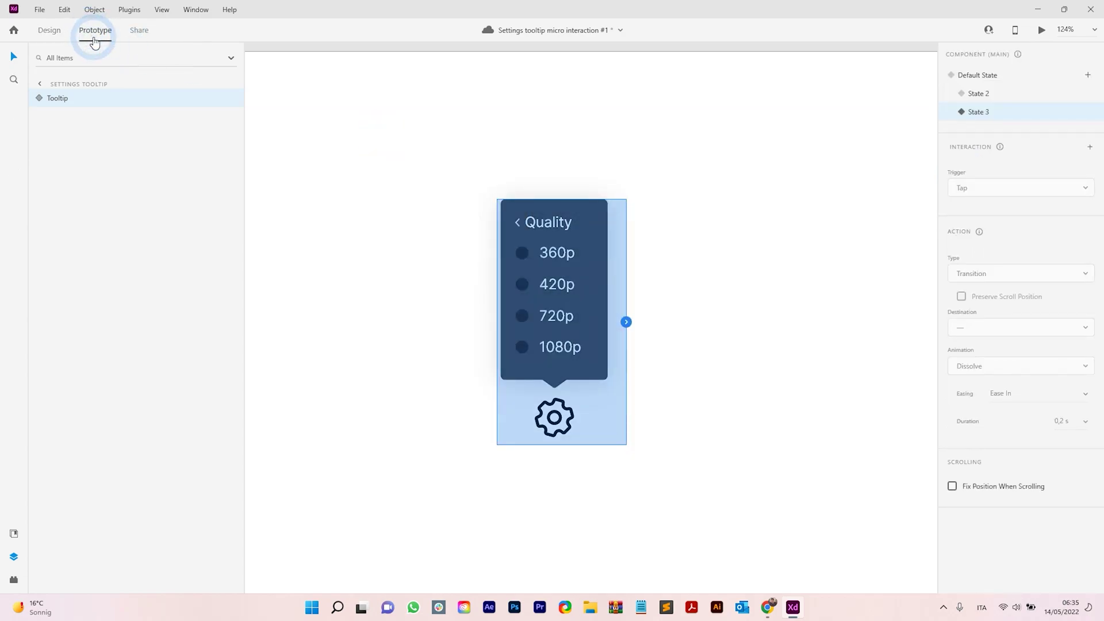
{"action": "left_click", "coordinate": [971, 98]}
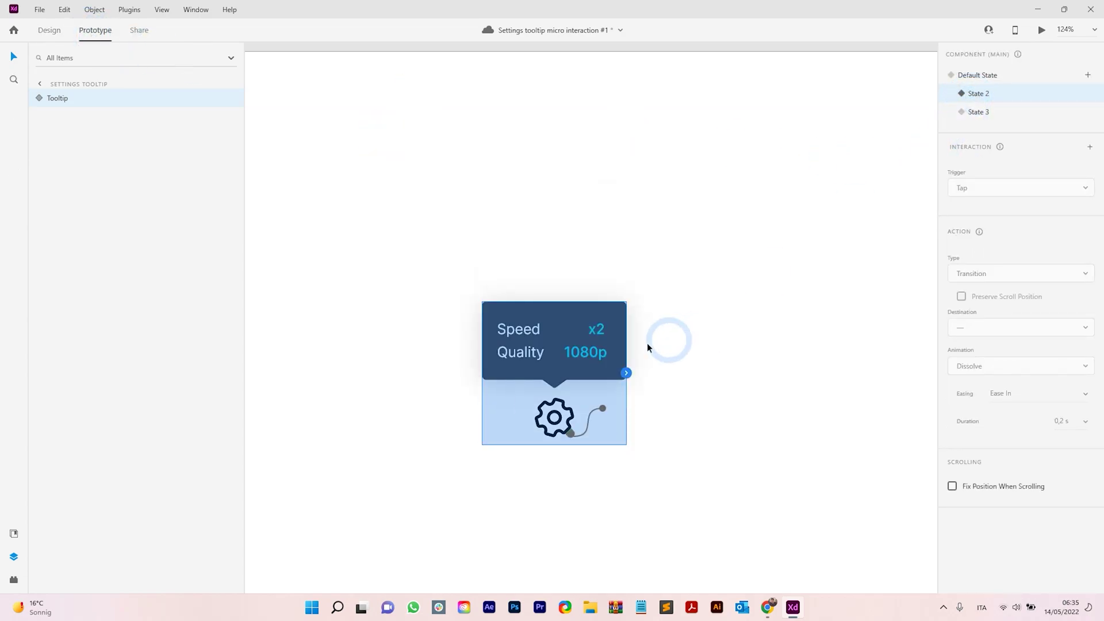
{"action": "double_click", "coordinate": [565, 348]}
{"action": "double_click", "coordinate": [605, 354]}
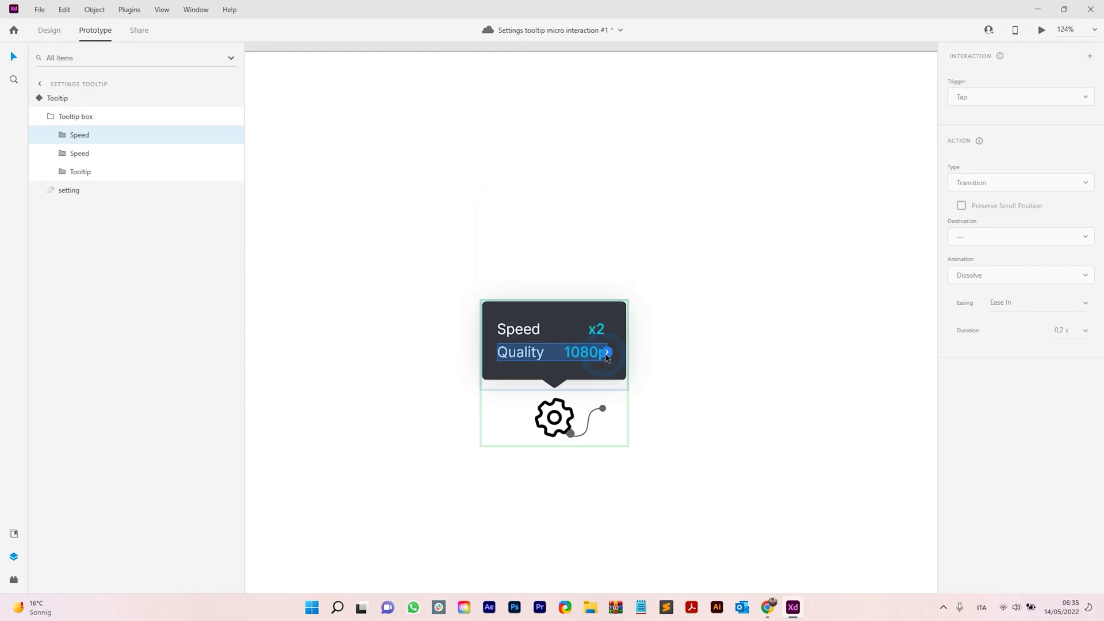
{"action": "left_click", "coordinate": [606, 349]}
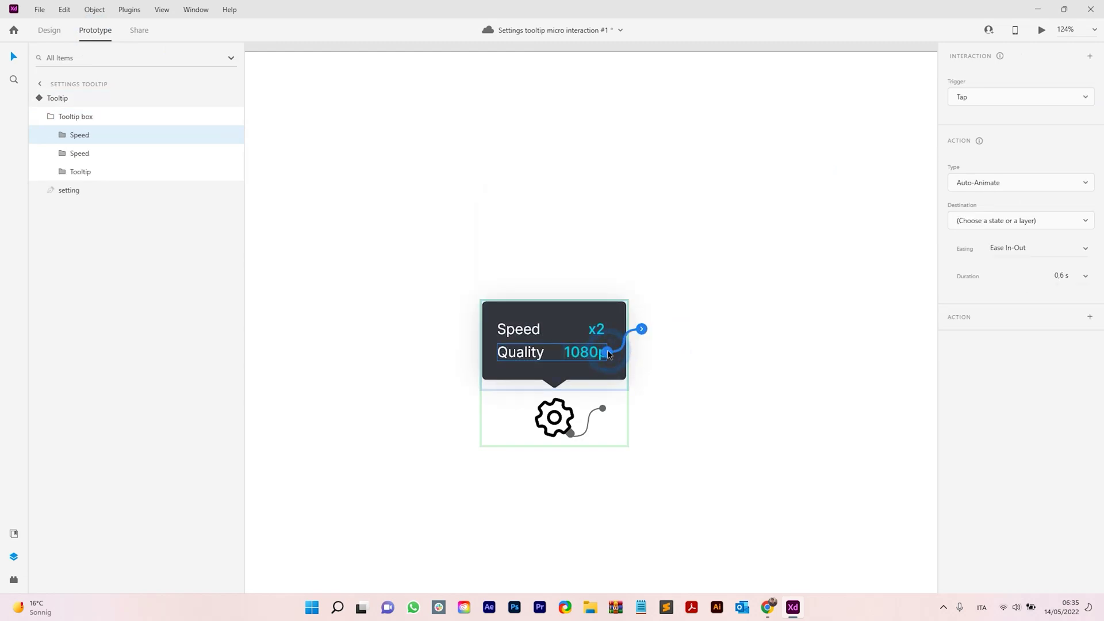
{"action": "left_click", "coordinate": [959, 226]}
{"action": "left_click", "coordinate": [977, 277]}
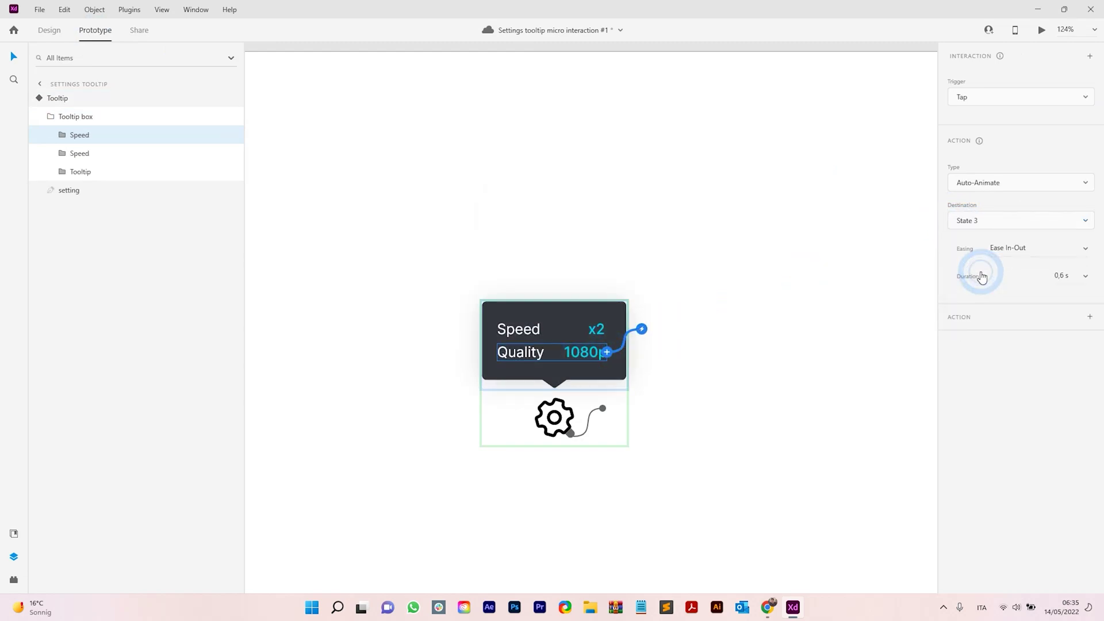
{"action": "left_click", "coordinate": [840, 277]}
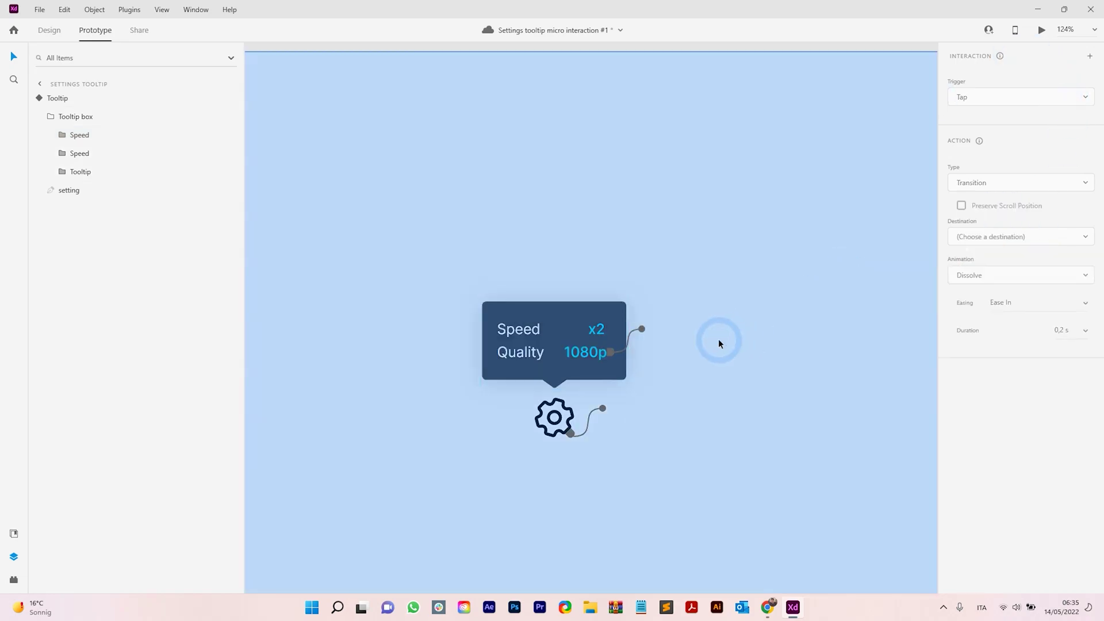
In State 3, add a Tap interaction to the Quality heading text that auto-animates to State 2, with Ease In-Out over 0.6 s.
{"action": "left_click", "coordinate": [595, 339]}
{"action": "left_click", "coordinate": [981, 112]}
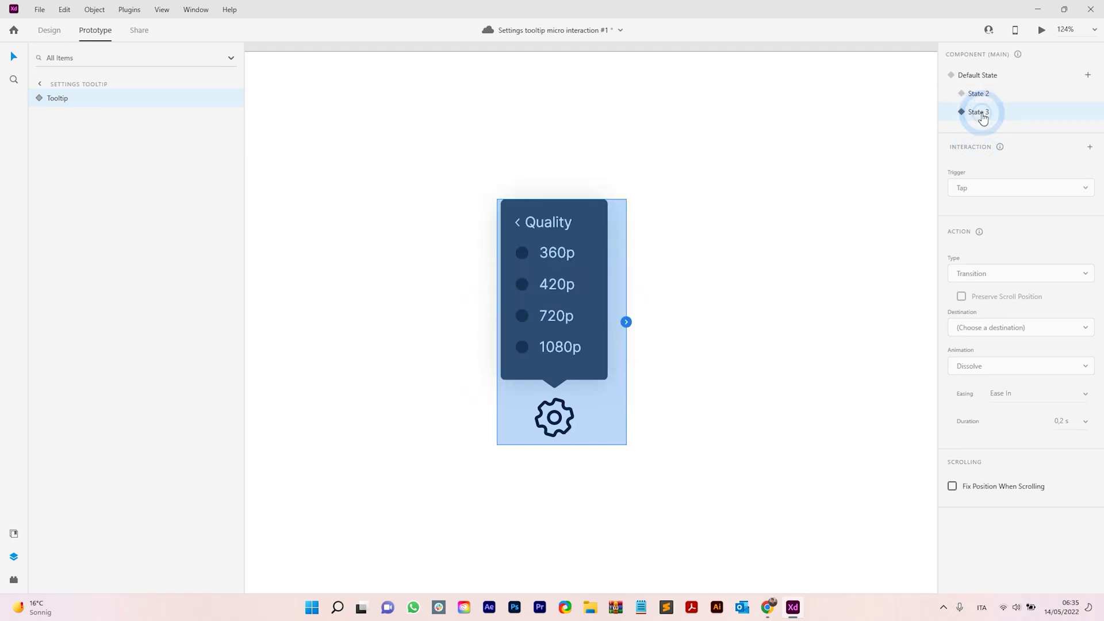
{"action": "double_click", "coordinate": [564, 226]}
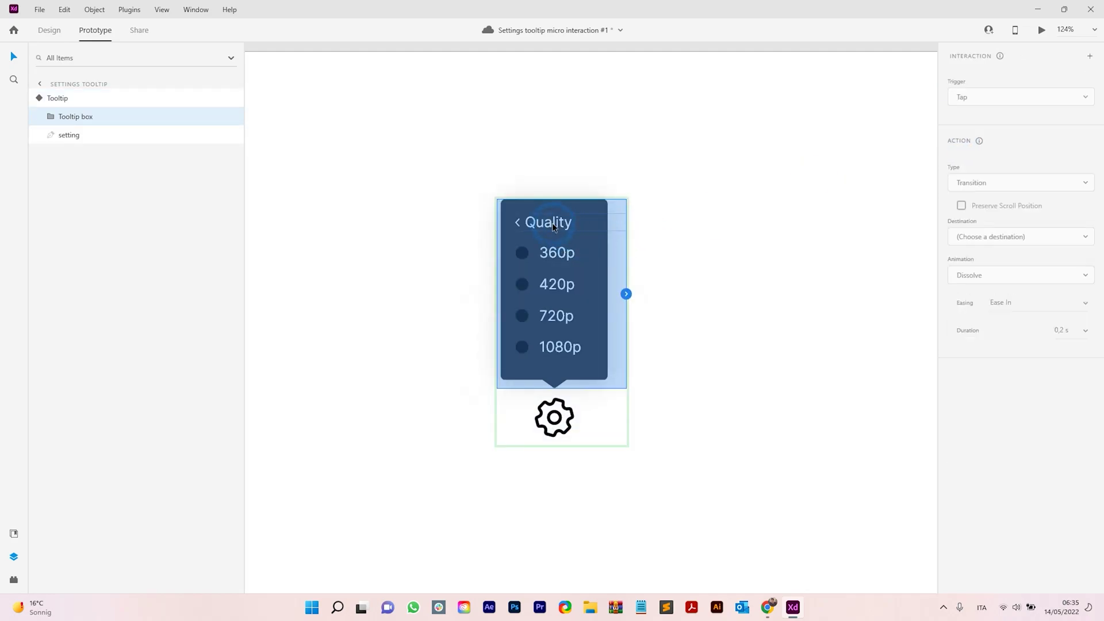
{"action": "double_click", "coordinate": [552, 222]}
{"action": "left_click", "coordinate": [626, 222]}
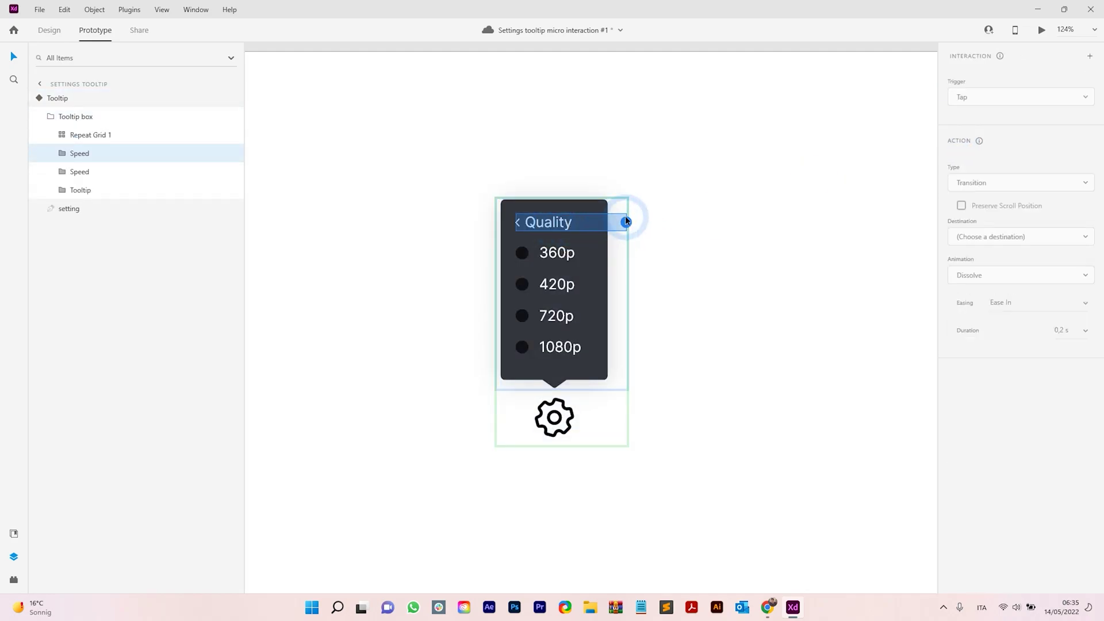
{"action": "left_click", "coordinate": [588, 227], "text": "ctrl"}
{"action": "left_click", "coordinate": [556, 244], "text": "ctrl"}
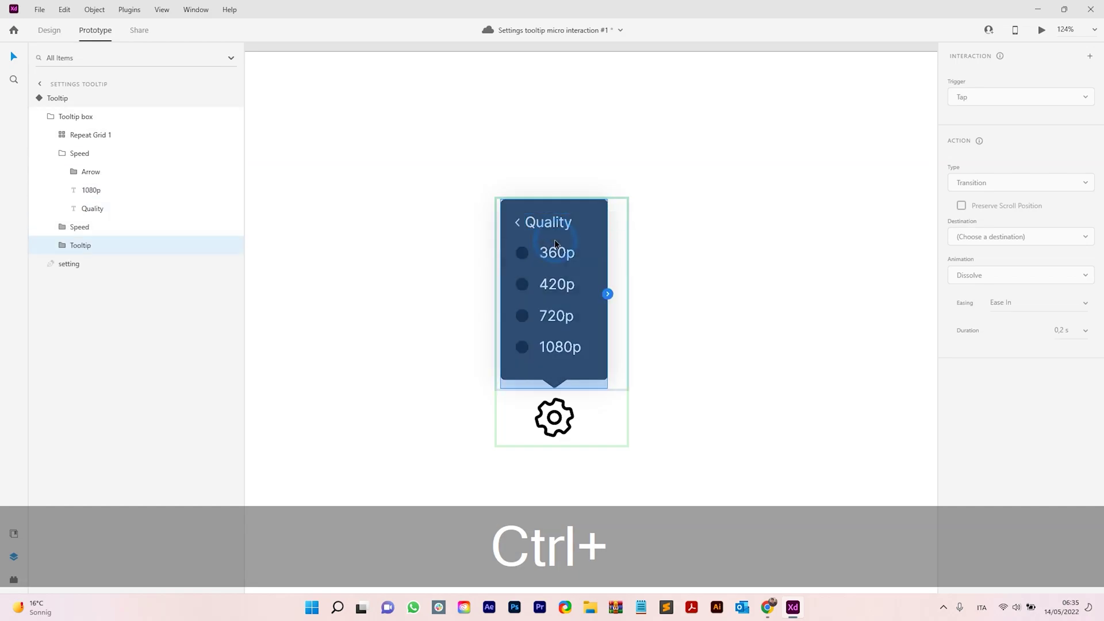
{"action": "left_click", "coordinate": [522, 224]}
{"action": "left_click", "coordinate": [522, 225]}
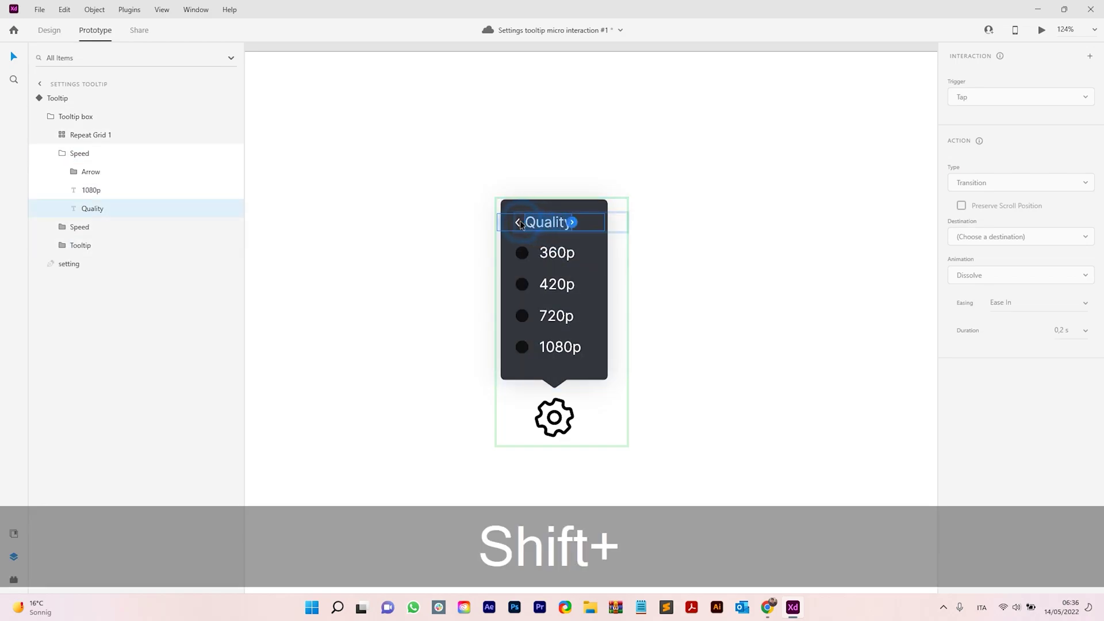
{"action": "left_click", "coordinate": [535, 223], "text": "shift"}
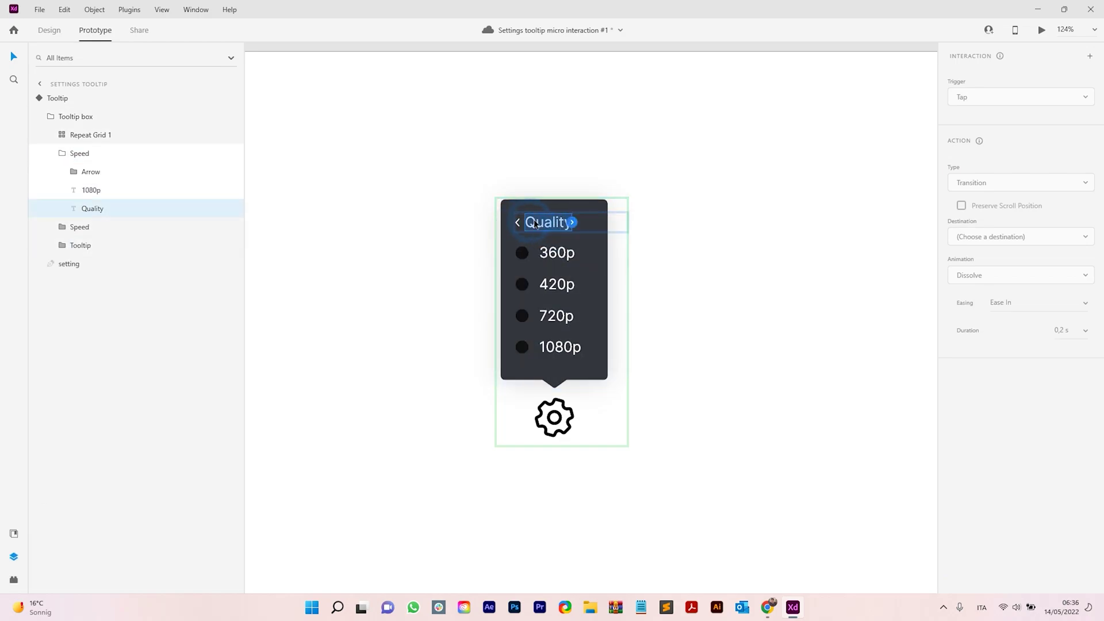
{"action": "left_click", "coordinate": [573, 223]}
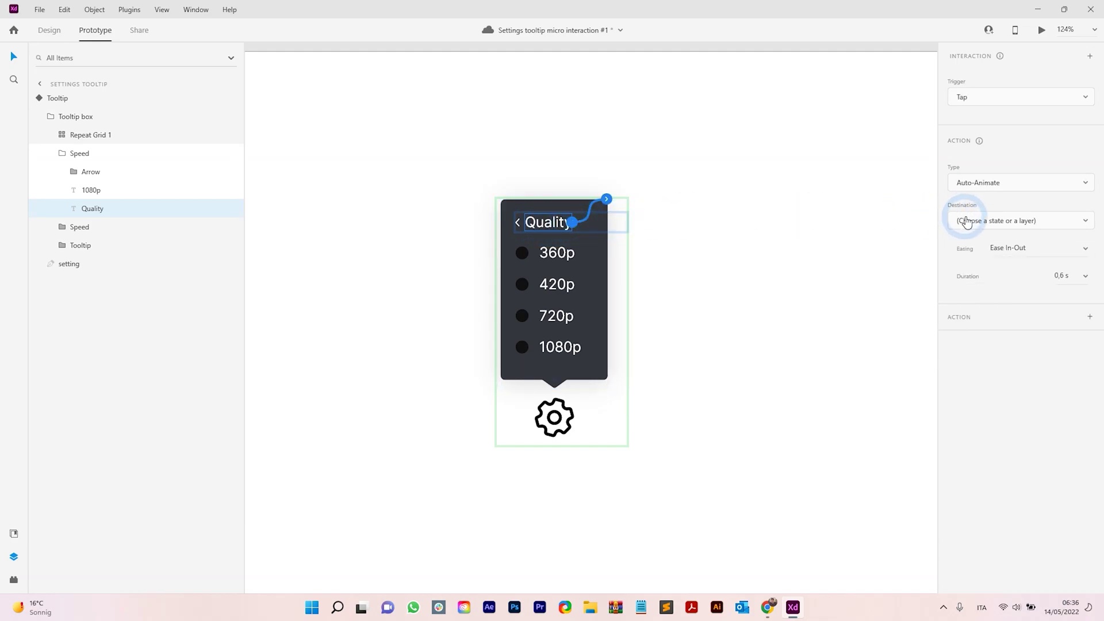
{"action": "left_click", "coordinate": [1004, 220]}
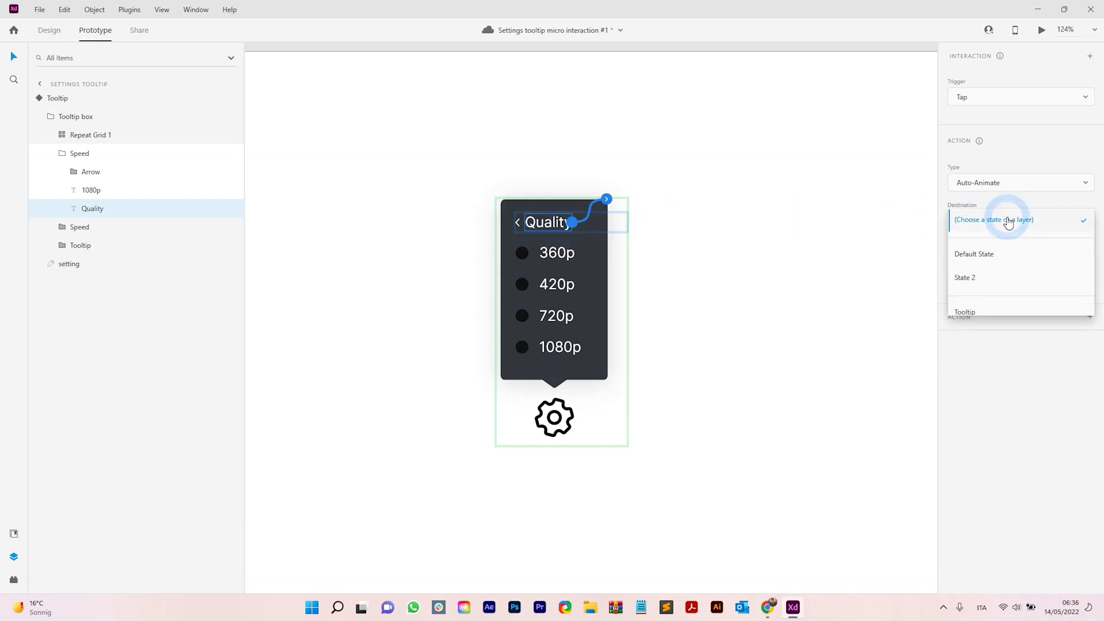
{"action": "left_click", "coordinate": [1010, 278]}
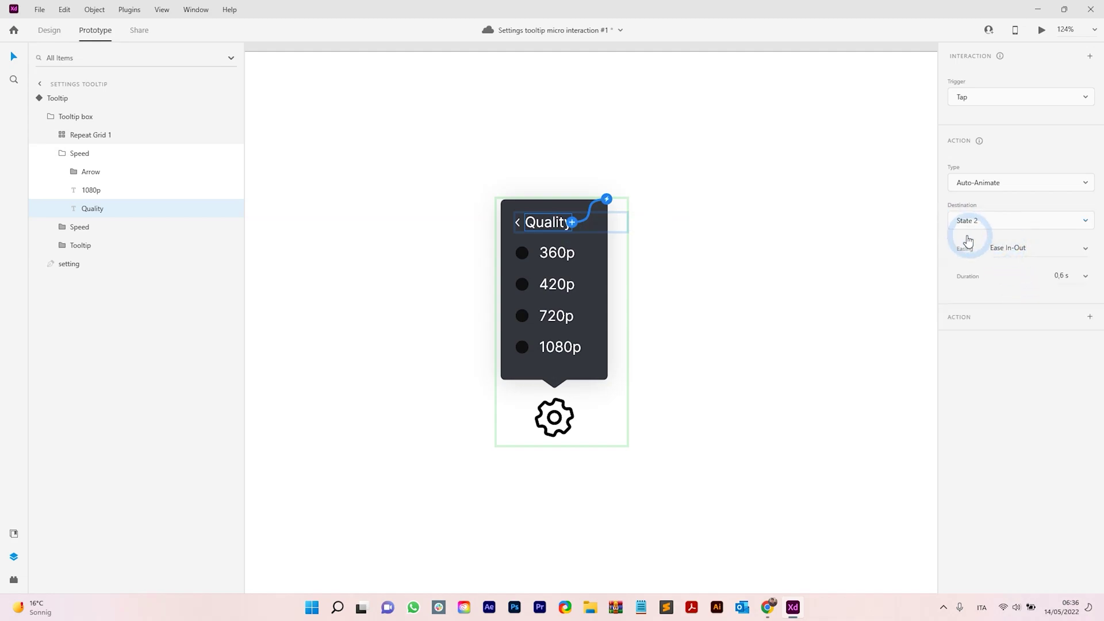
{"action": "left_click", "coordinate": [742, 164]}
Set the Tooltip component back to its Default State and start the prototype preview.
{"action": "left_click", "coordinate": [562, 237]}
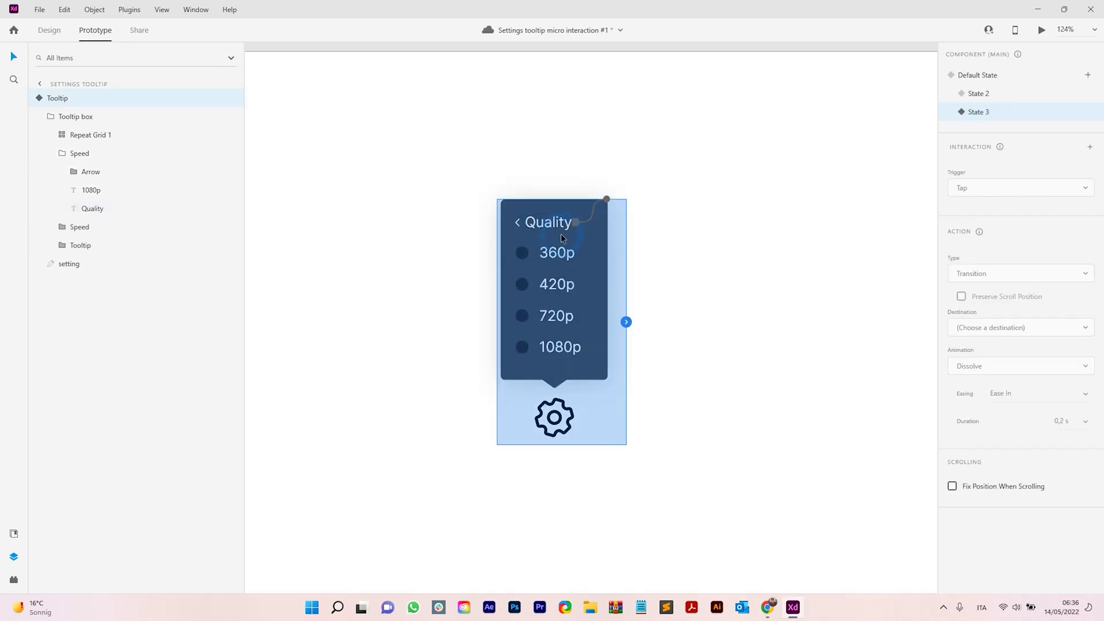
{"action": "left_click", "coordinate": [979, 75]}
{"action": "left_click", "coordinate": [1041, 29]}
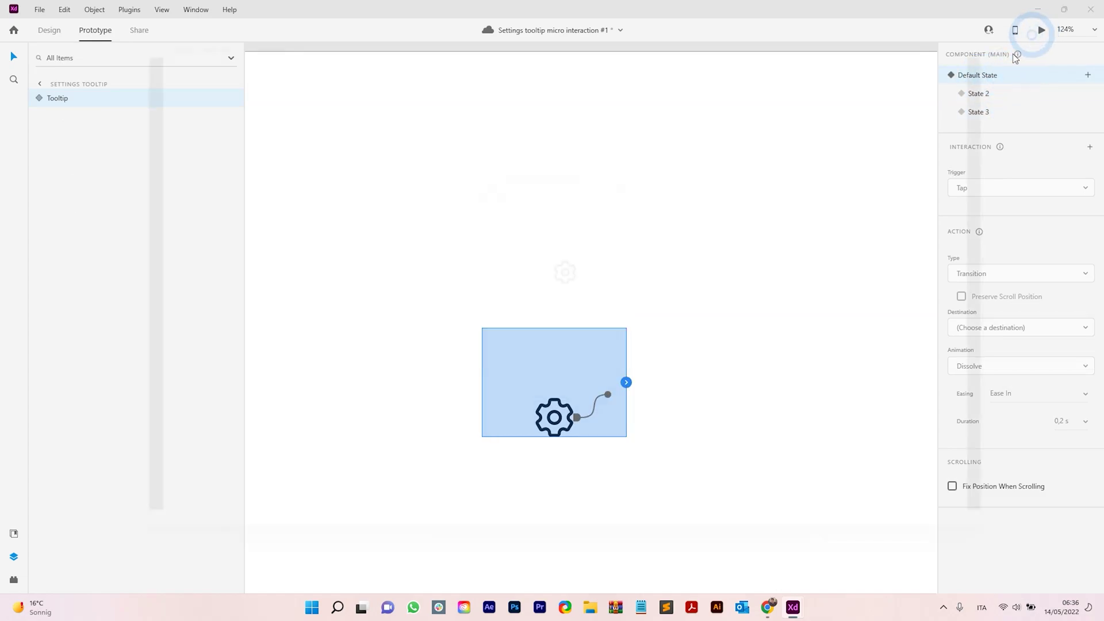
Test the preview by opening the tooltip from the gear and switching repeatedly between the Speed/Quality view and the Quality submenu.
{"action": "mouse_move", "coordinate": [602, 294]}
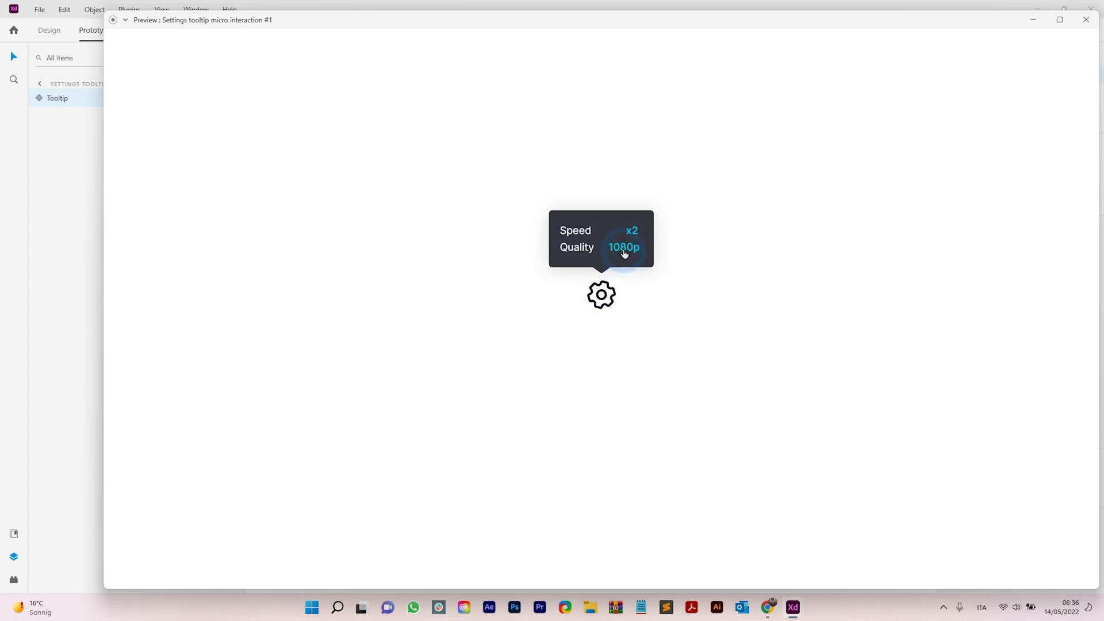
{"action": "left_click", "coordinate": [625, 253]}
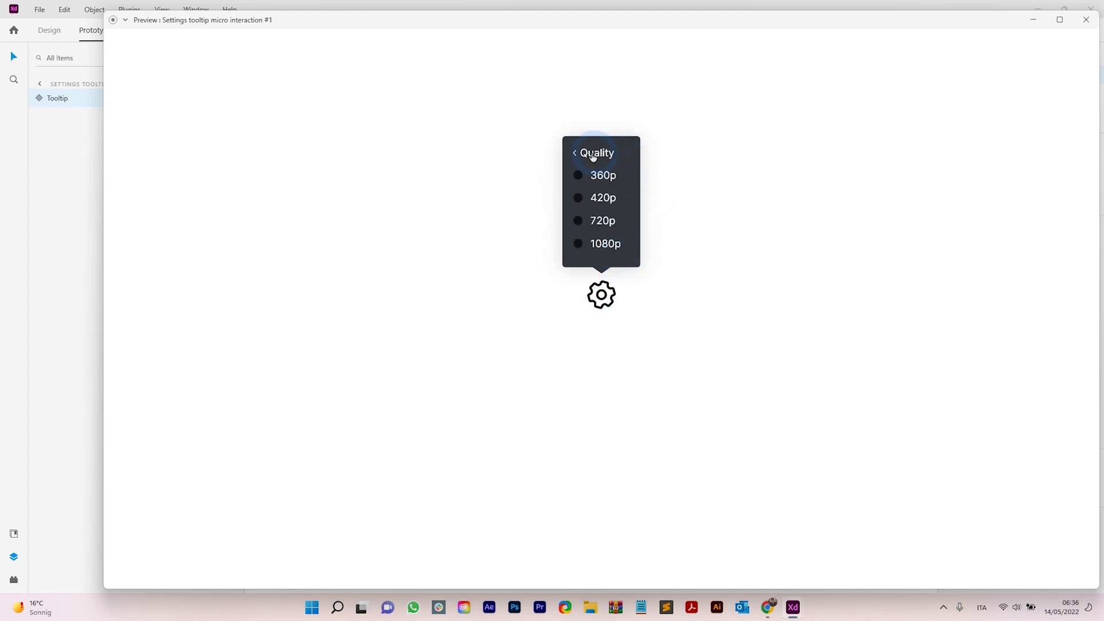
{"action": "left_click", "coordinate": [632, 163]}
{"action": "left_click", "coordinate": [626, 246]}
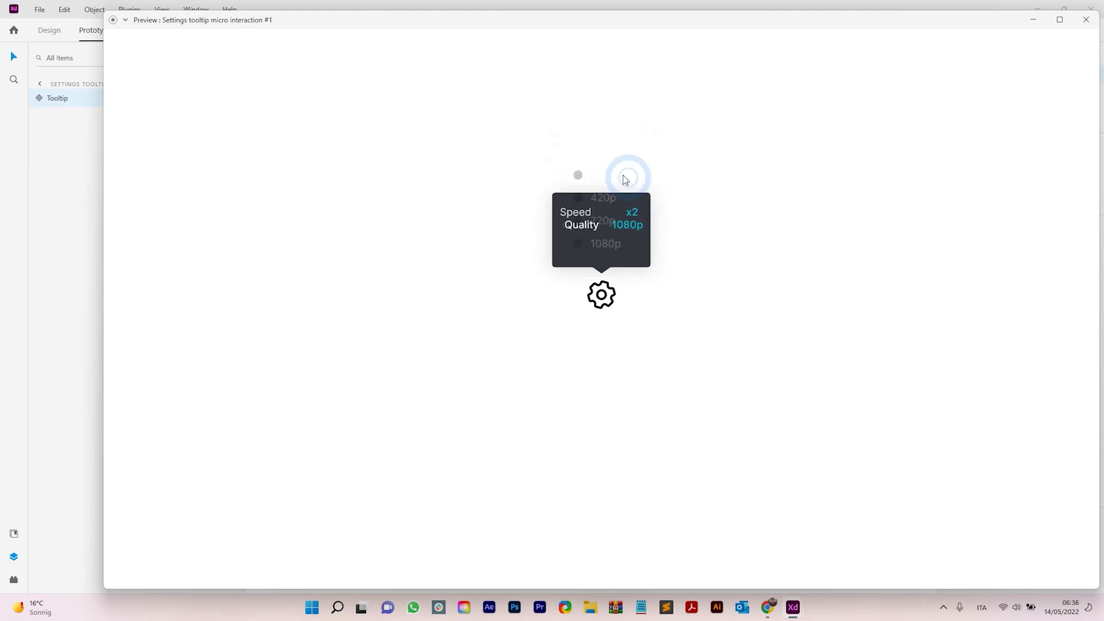
{"action": "left_click", "coordinate": [594, 151]}
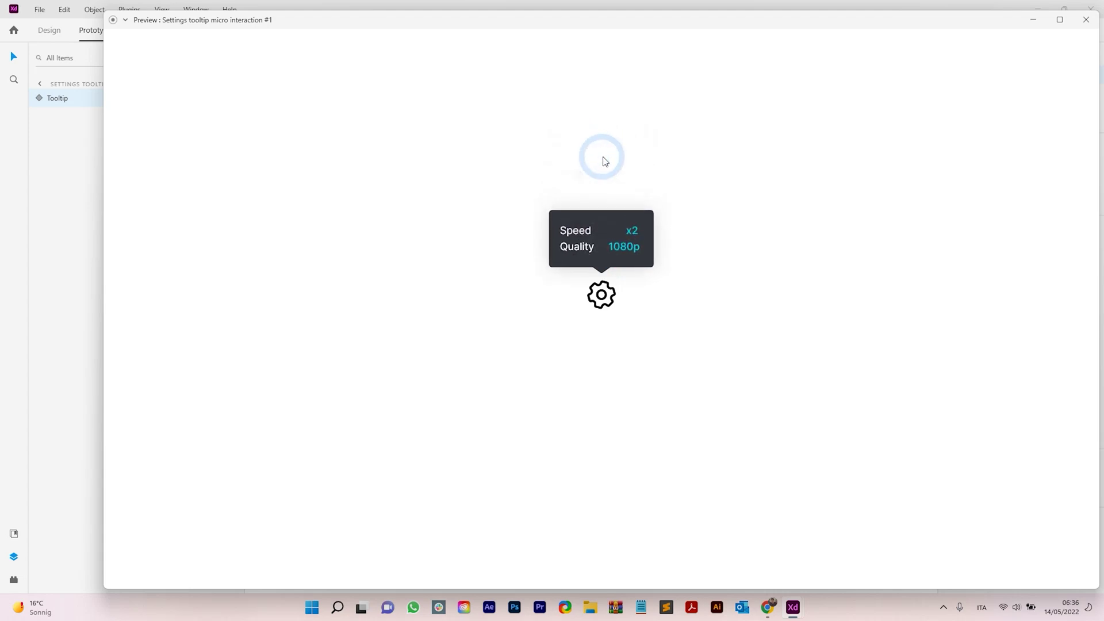
{"action": "left_click", "coordinate": [614, 245]}
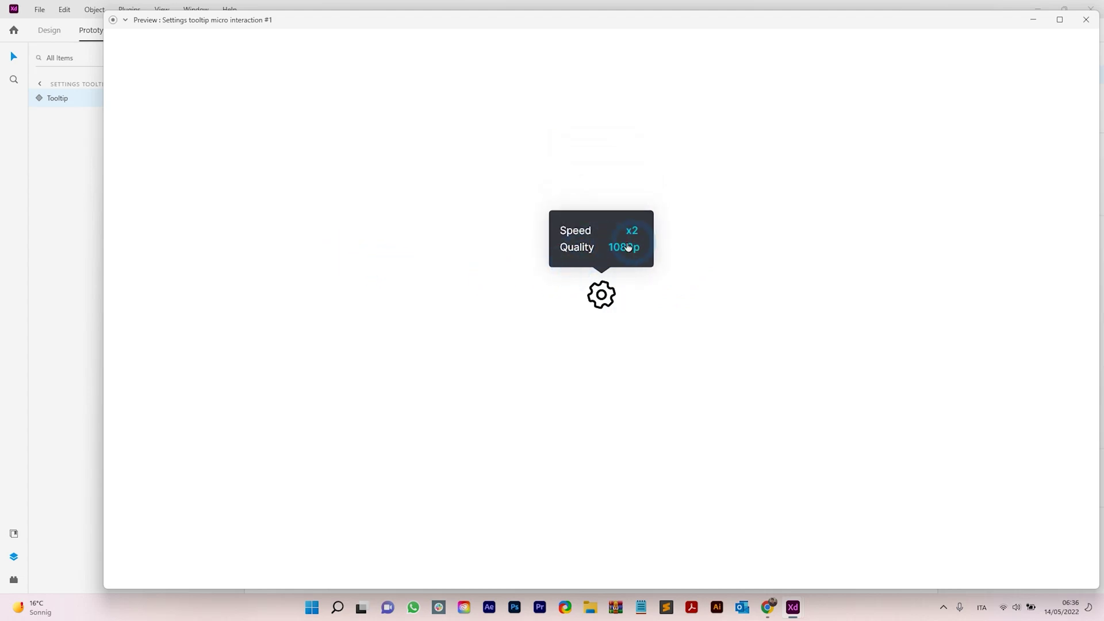
{"action": "left_click", "coordinate": [615, 252]}
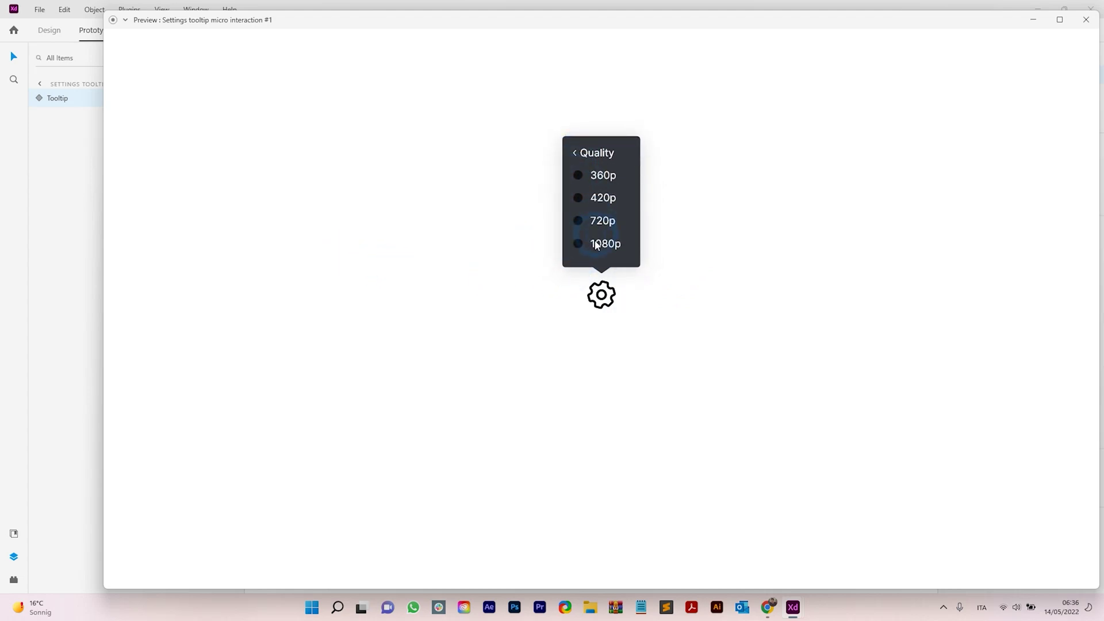
{"action": "left_click", "coordinate": [587, 159]}
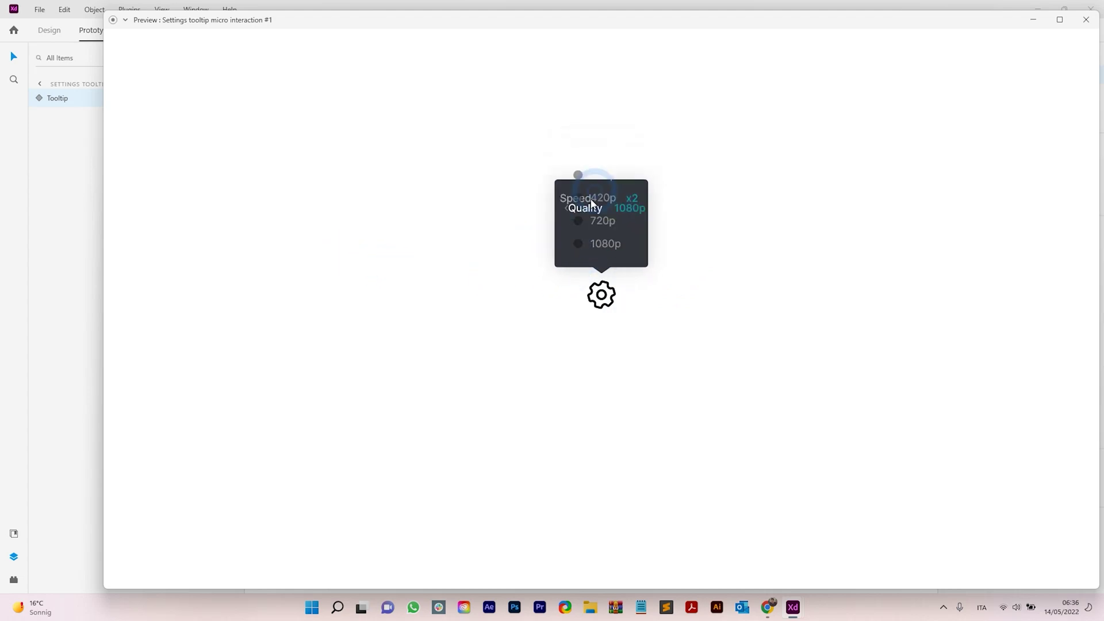
{"action": "left_click", "coordinate": [580, 351]}
{"action": "left_click", "coordinate": [600, 294]}
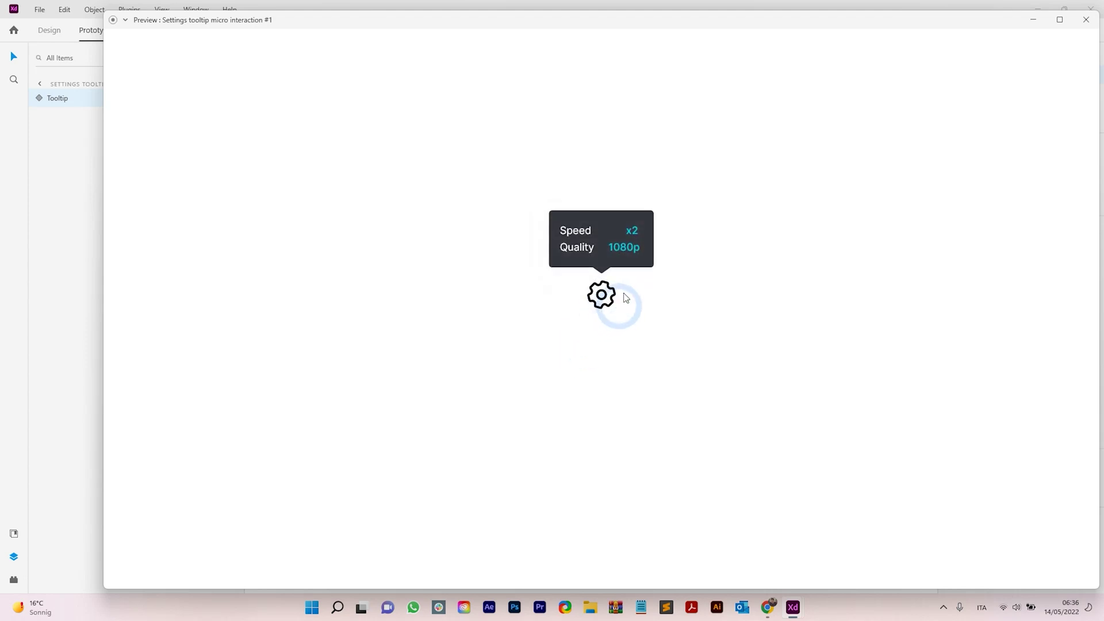
{"action": "left_click", "coordinate": [615, 251]}
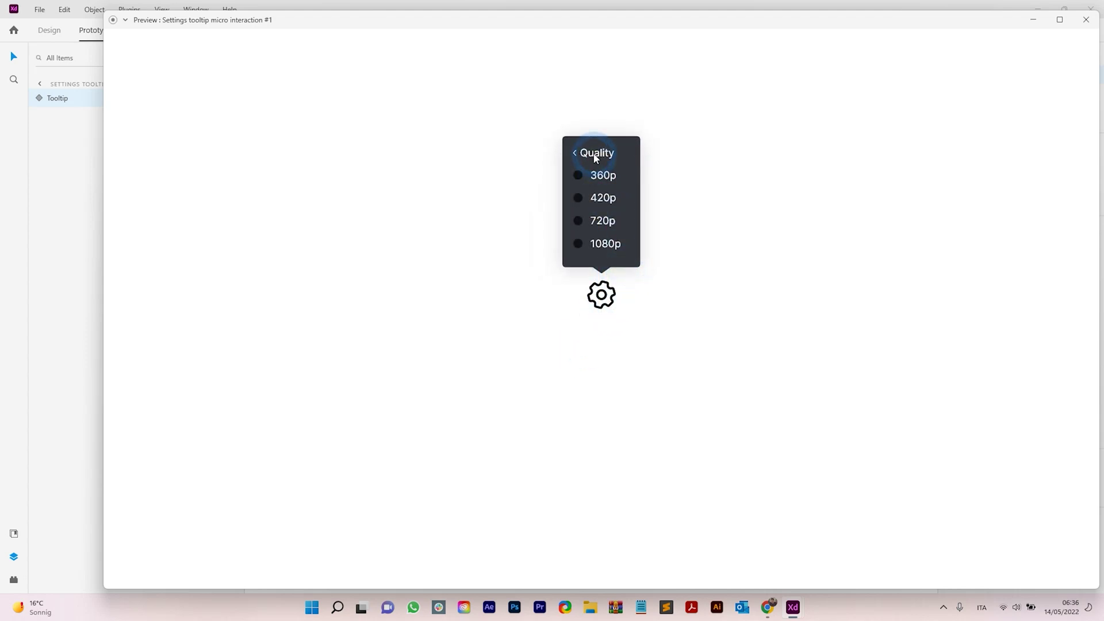
{"action": "left_click", "coordinate": [595, 158]}
{"action": "left_click", "coordinate": [609, 253]}
{"action": "left_click", "coordinate": [618, 337]}
{"action": "left_click", "coordinate": [582, 157]}
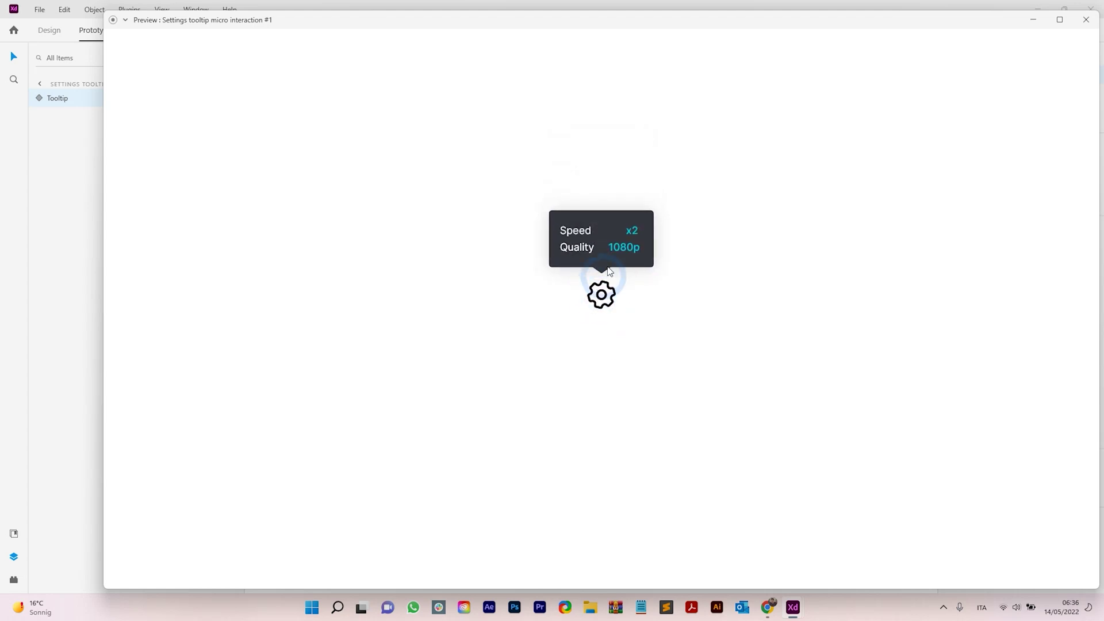
Test switching between the Speed/Quality view and the Quality submenu several more times, and close the preview.
{"action": "left_click", "coordinate": [613, 247]}
{"action": "left_click", "coordinate": [614, 292]}
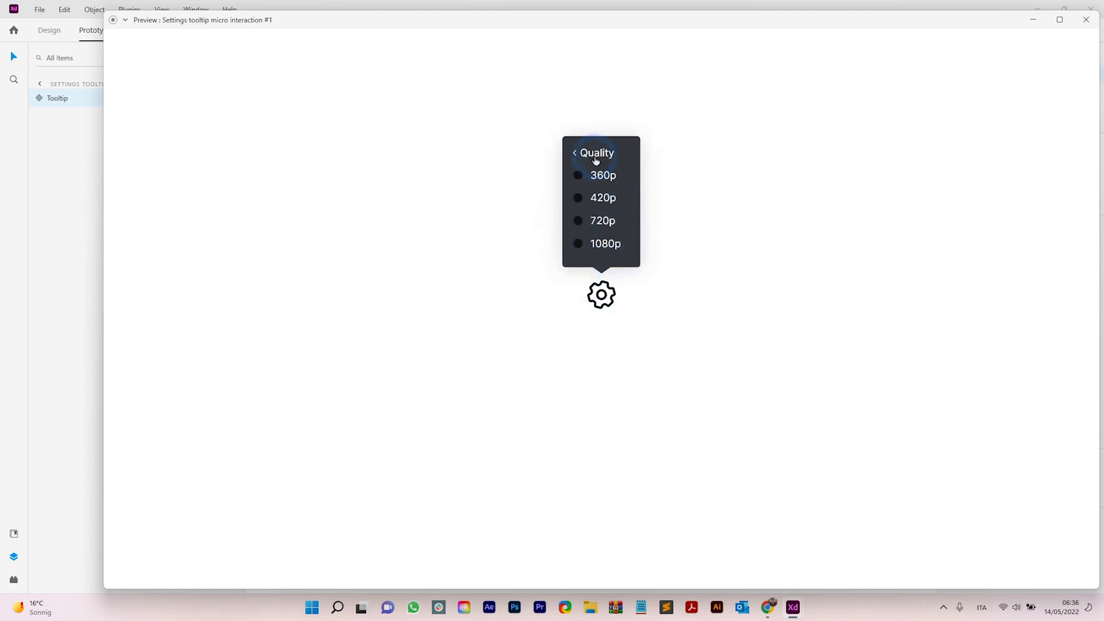
{"action": "left_click", "coordinate": [596, 161]}
{"action": "left_click", "coordinate": [614, 253]}
{"action": "left_click", "coordinate": [589, 159]}
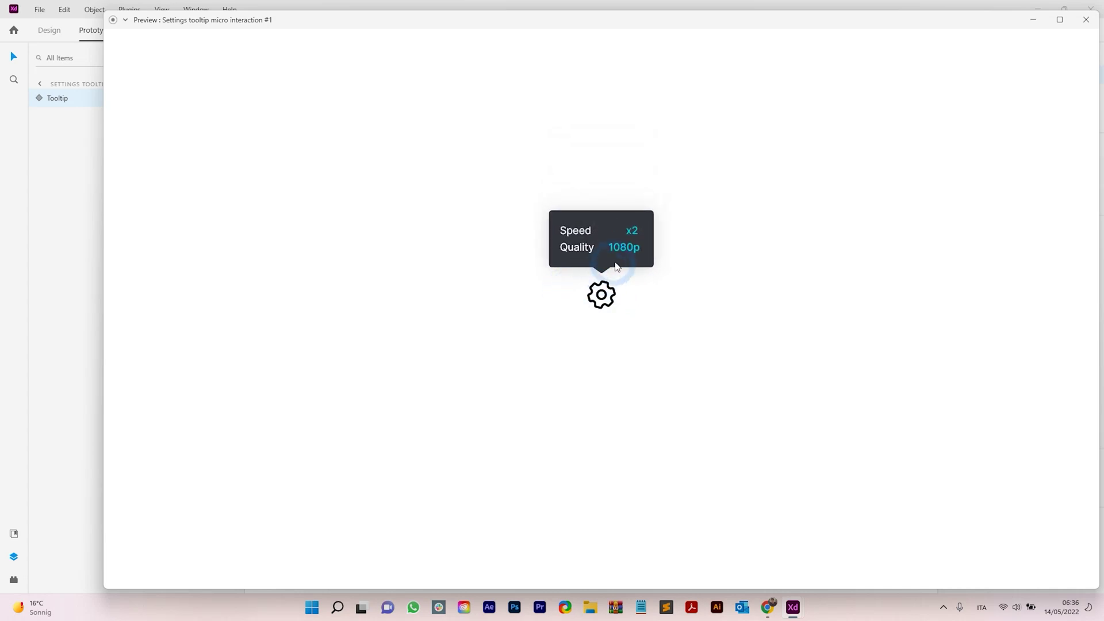
{"action": "left_click", "coordinate": [622, 324]}
{"action": "left_click", "coordinate": [543, 222]}
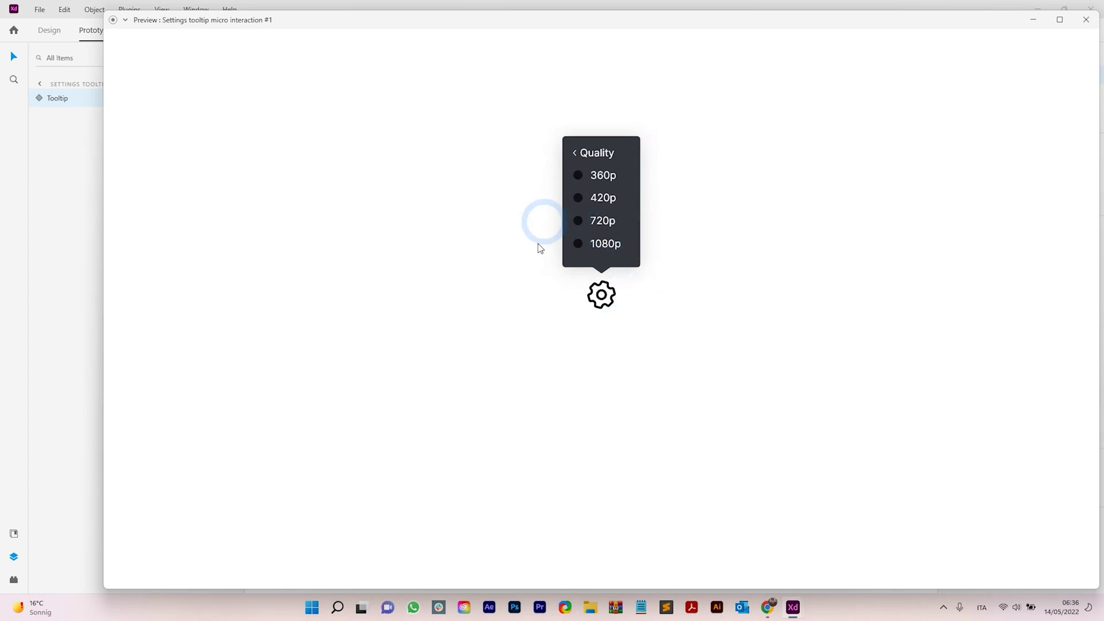
{"action": "left_click", "coordinate": [1084, 28]}
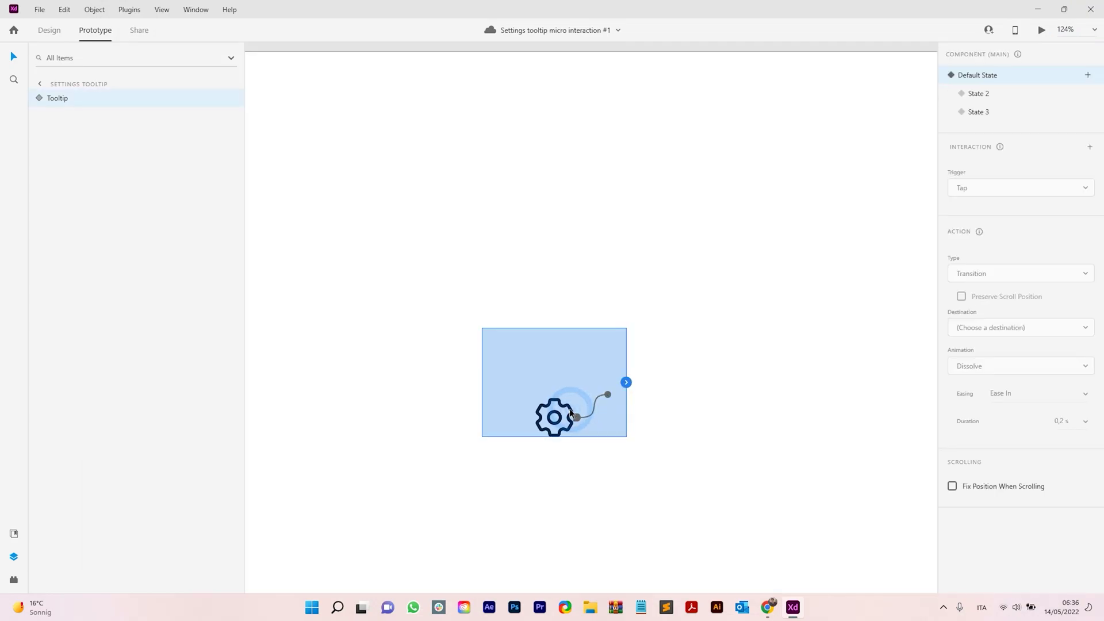
In State 3 of the Tooltip component, copy the repeat grid holding the 360p to 1080p options.
{"action": "double_click", "coordinate": [571, 412]}
{"action": "left_click_drag", "start_coordinate": [607, 394], "coordinate": [558, 415]}
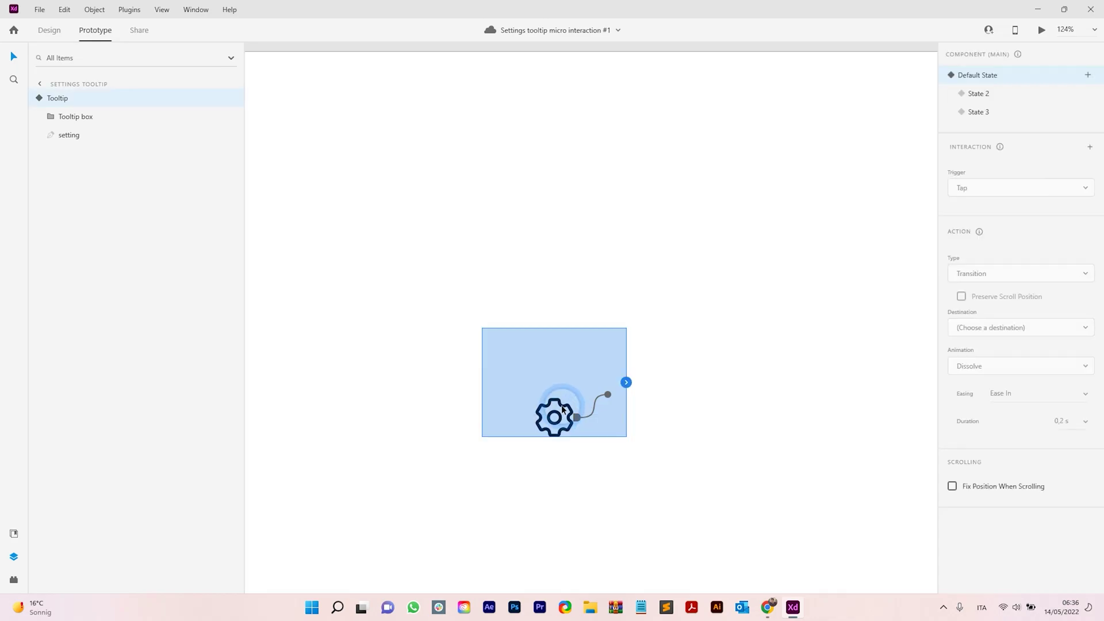
{"action": "left_click", "coordinate": [986, 99]}
{"action": "left_click", "coordinate": [977, 111]}
{"action": "left_click", "coordinate": [603, 281]}
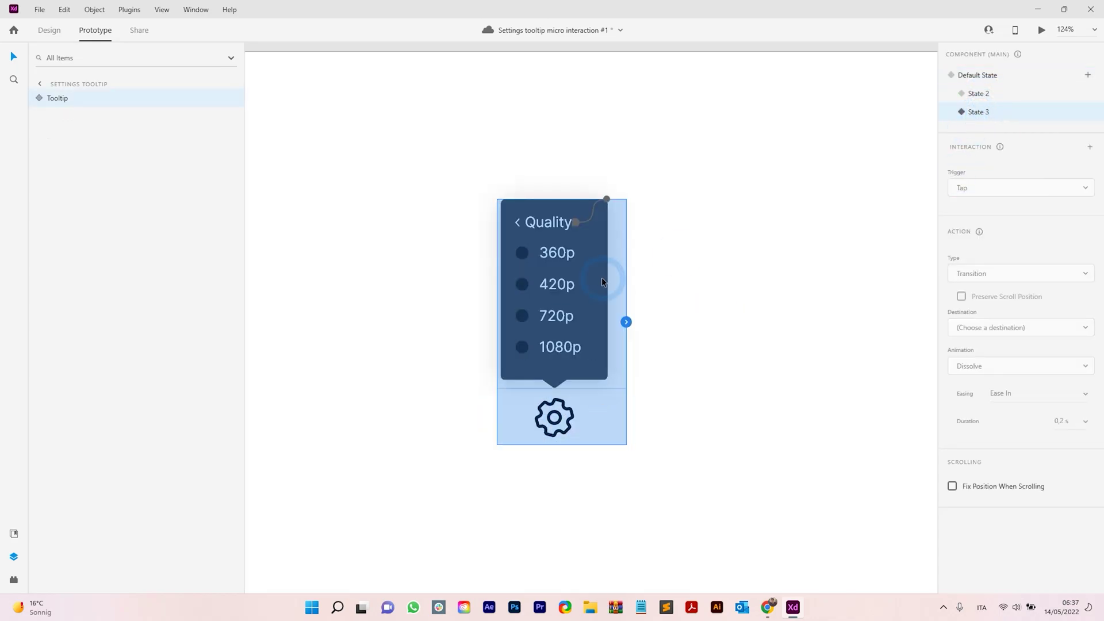
{"action": "left_click", "coordinate": [51, 31]}
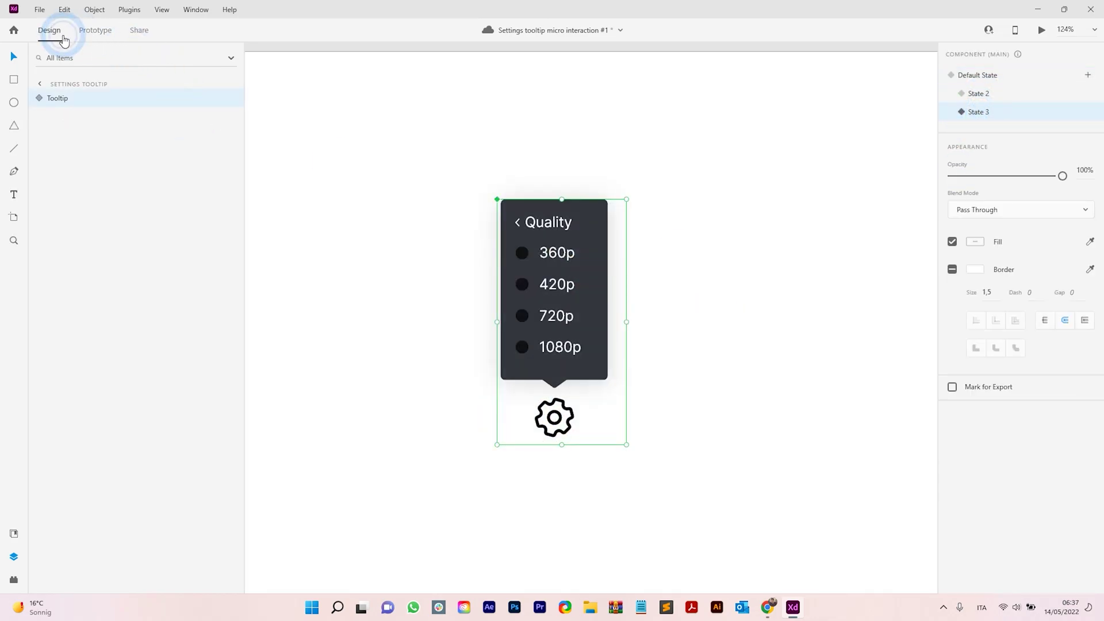
{"action": "double_click", "coordinate": [564, 257]}
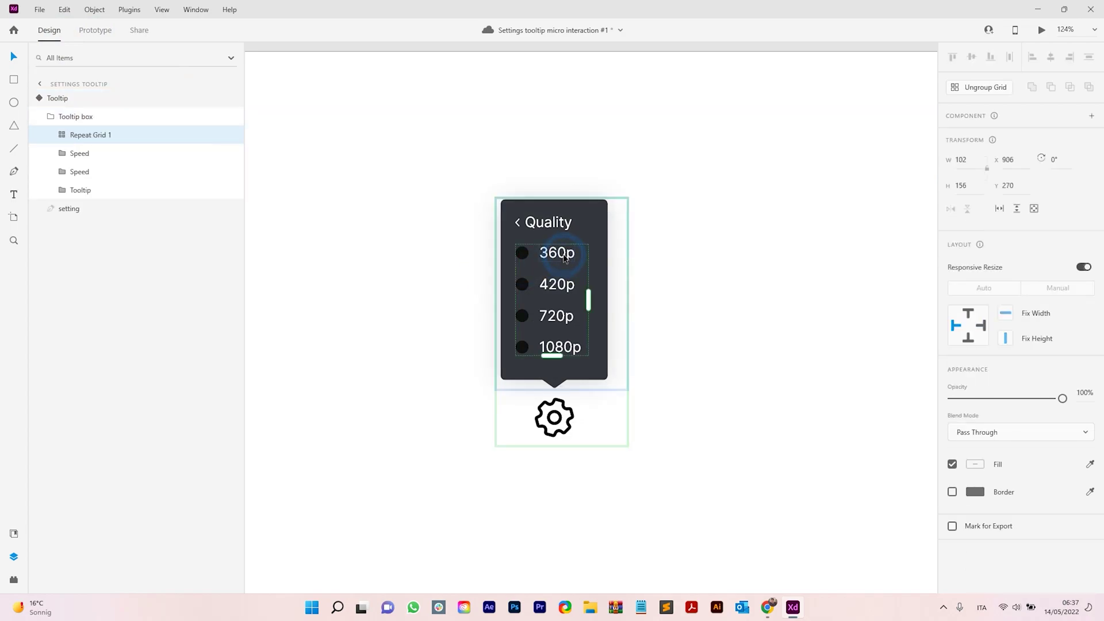
{"action": "key", "text": "ctrl+c"}
Paste the copied options grid into State 2 of the Tooltip component.
{"action": "left_click", "coordinate": [671, 287]}
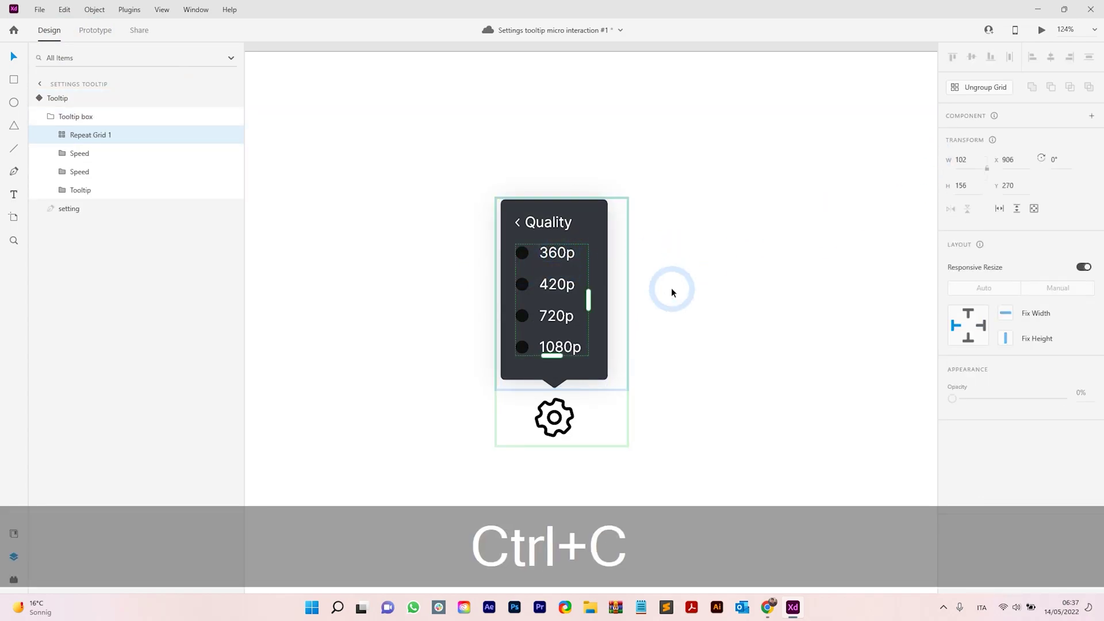
{"action": "left_click", "coordinate": [601, 293]}
{"action": "left_click", "coordinate": [972, 175]}
{"action": "left_click", "coordinate": [977, 155]}
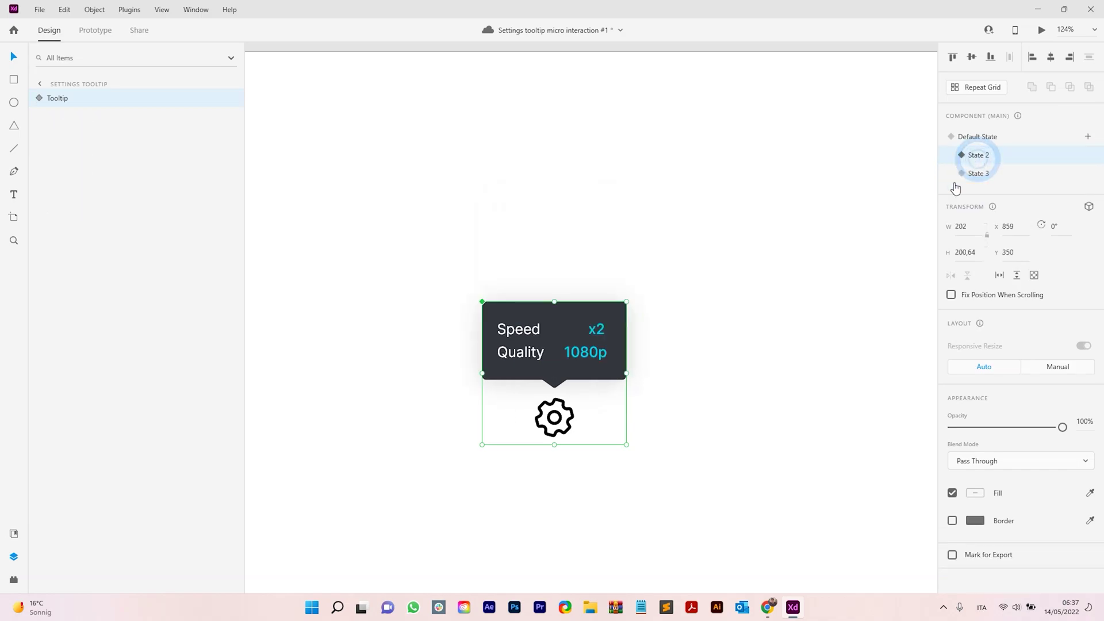
{"action": "left_click", "coordinate": [581, 372]}
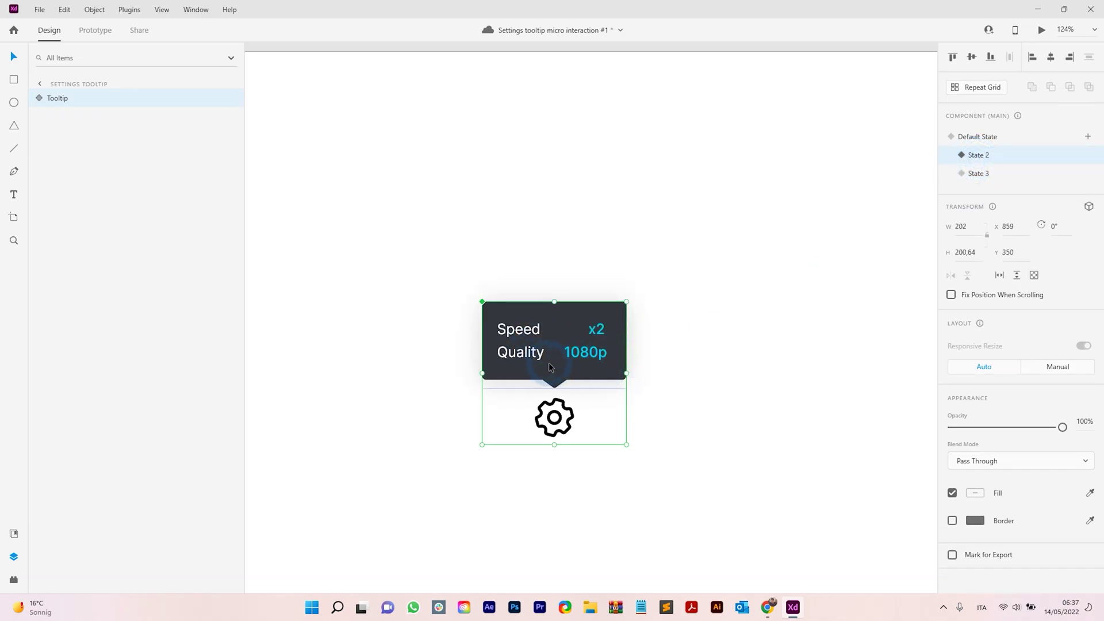
{"action": "left_click", "coordinate": [40, 98]}
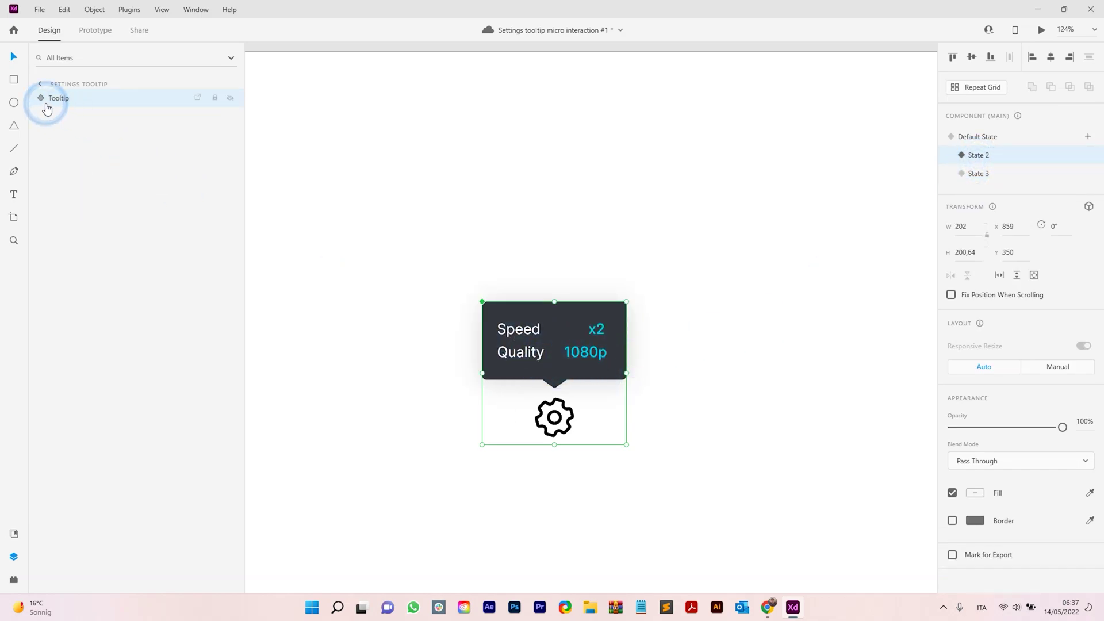
{"action": "left_click", "coordinate": [74, 116]}
{"action": "key", "text": "ctrl+v"}
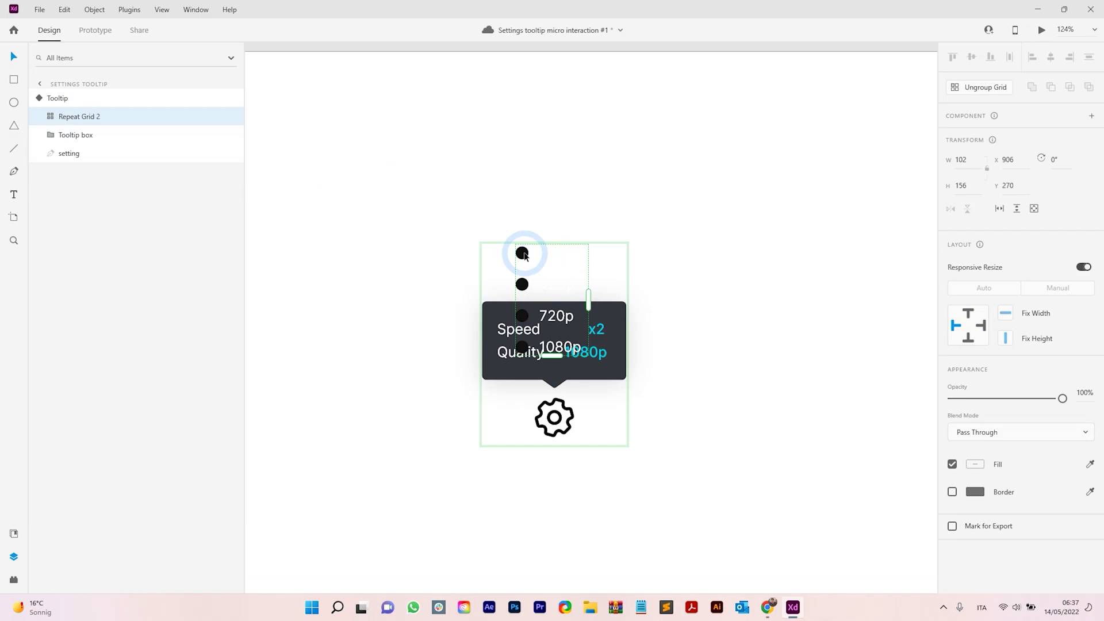
Fit the pasted grid over the tooltip box as a single 360p row at Y 364, and set its opacity to 0%.
{"action": "left_click_drag", "start_coordinate": [524, 255], "coordinate": [526, 327]}
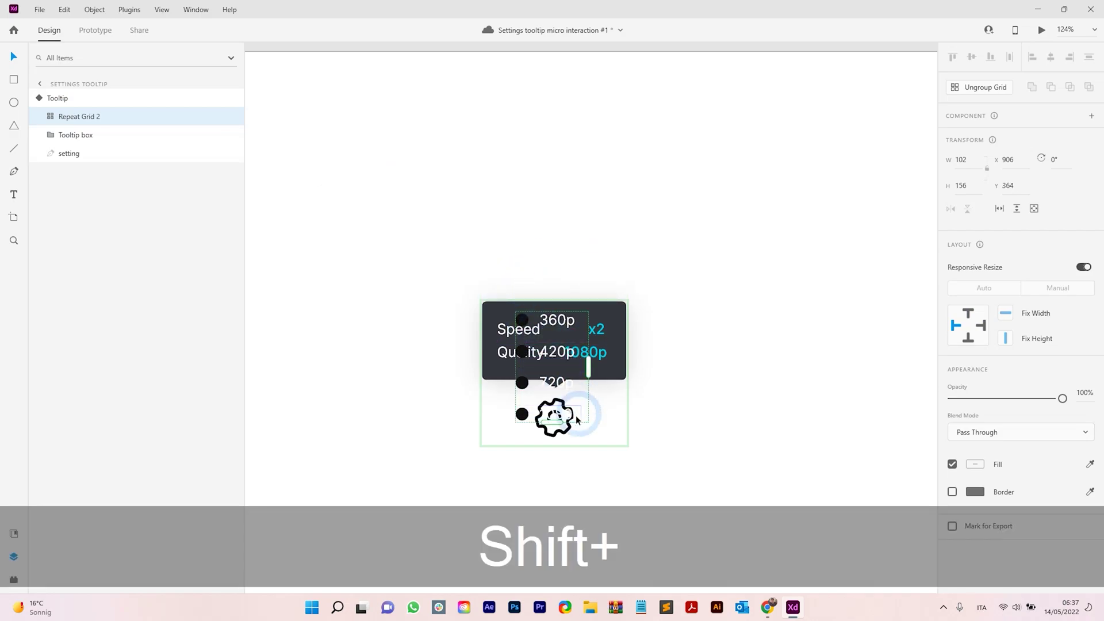
{"action": "left_click_drag", "start_coordinate": [552, 414], "coordinate": [549, 344]}
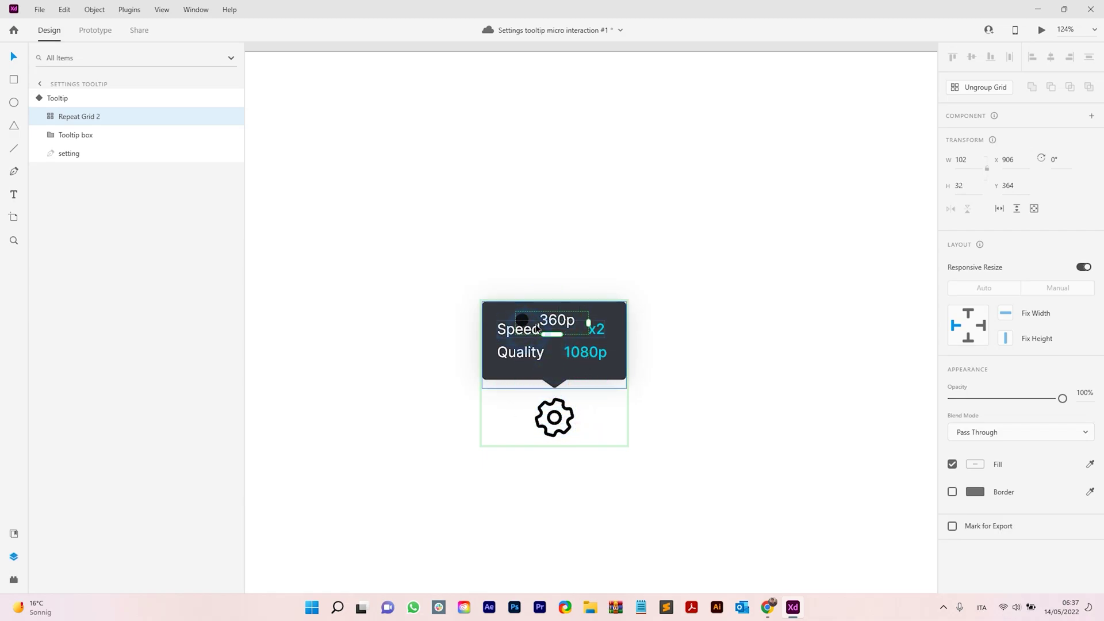
{"action": "left_click_drag", "start_coordinate": [1062, 398], "coordinate": [951, 398]}
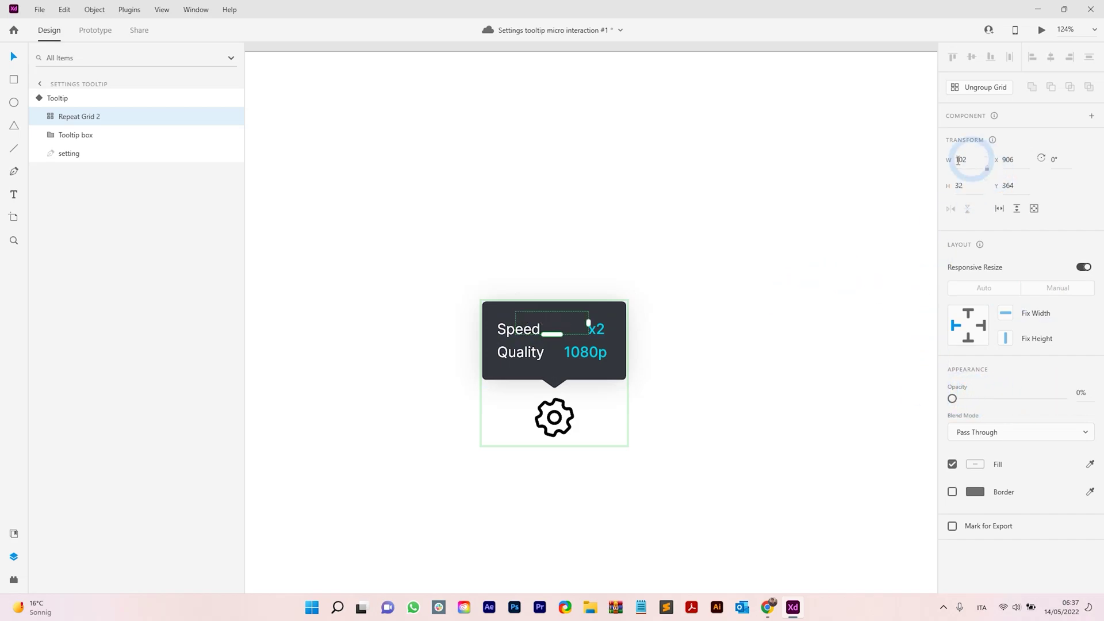
{"action": "left_click", "coordinate": [738, 293]}
In State 3, expand the Tooltip box group and check the name and layer position of the options grid.
{"action": "left_click", "coordinate": [620, 345]}
{"action": "left_click", "coordinate": [975, 171]}
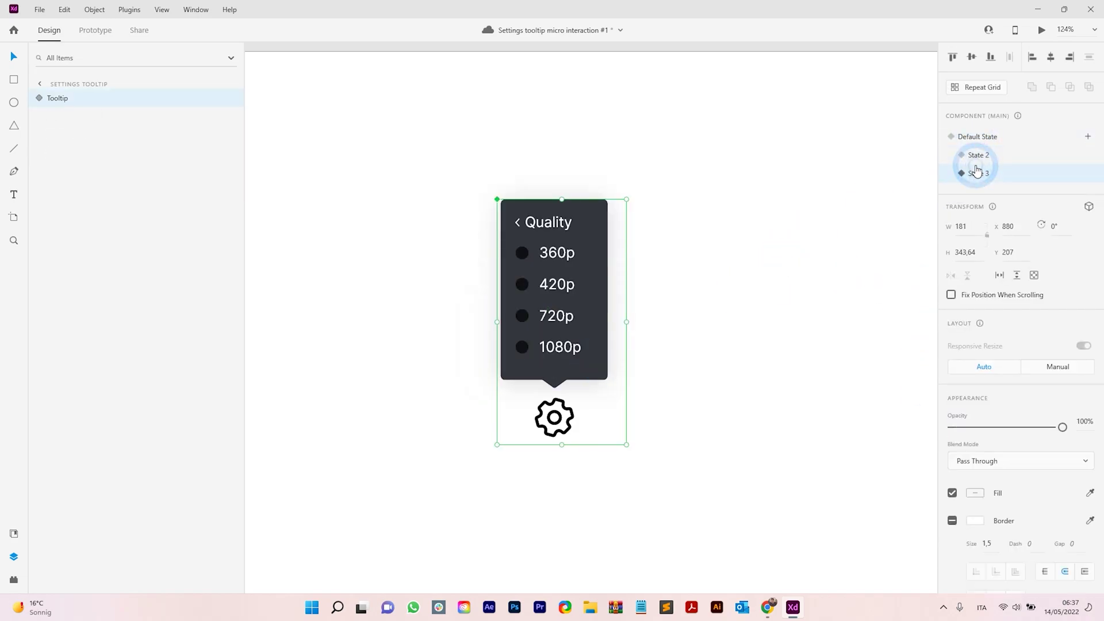
{"action": "left_click", "coordinate": [41, 99]}
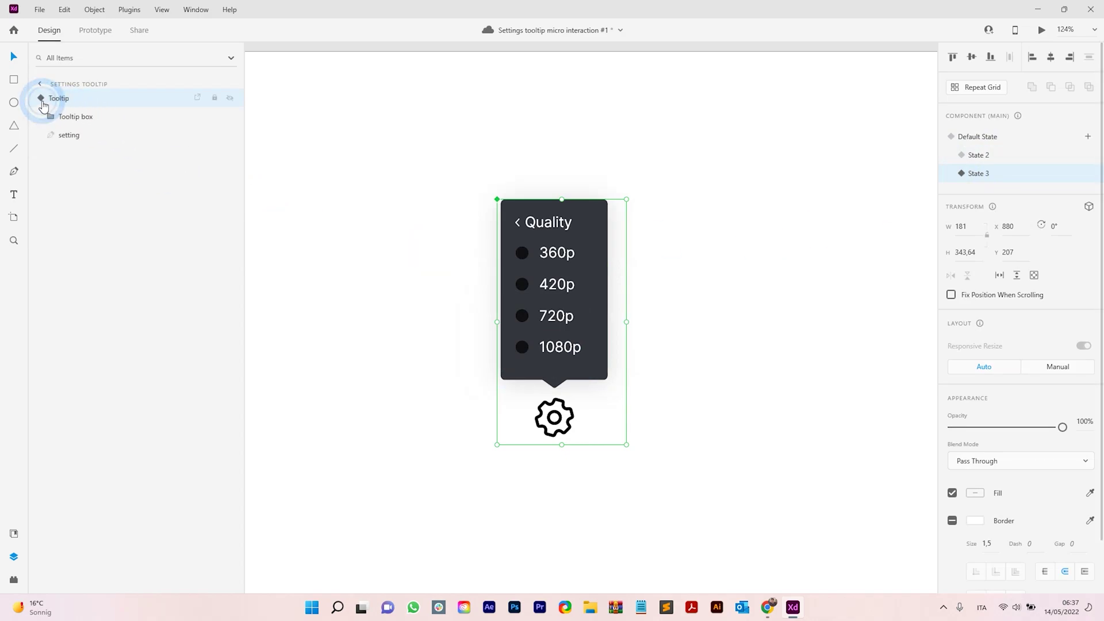
{"action": "left_click", "coordinate": [79, 117]}
{"action": "left_click", "coordinate": [51, 116]}
{"action": "left_click", "coordinate": [95, 134]}
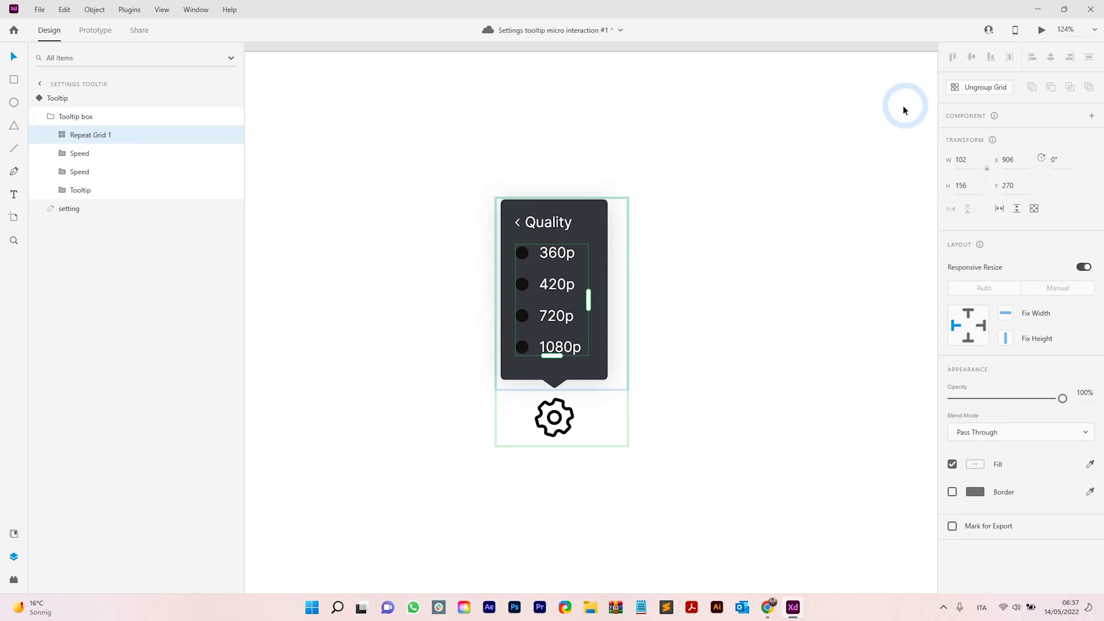
In State 2, move the Repeat Grid 2 layer into the Tooltip box group, above the Speed groups.
{"action": "left_click", "coordinate": [667, 249]}
{"action": "left_click", "coordinate": [626, 249]}
{"action": "left_click", "coordinate": [980, 156]}
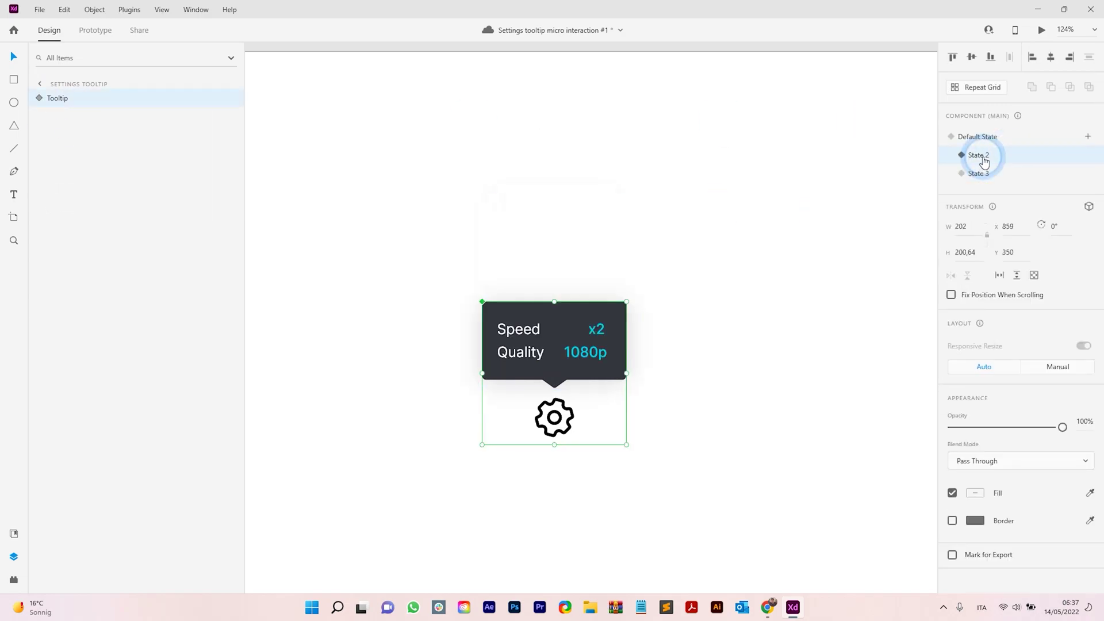
{"action": "left_click", "coordinate": [39, 99]}
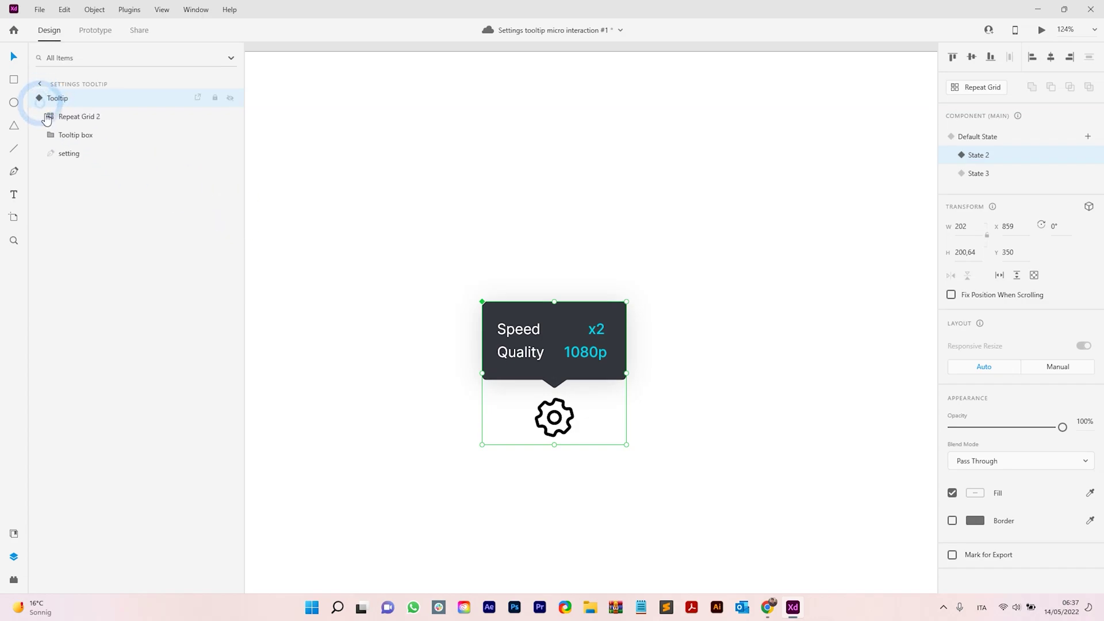
{"action": "left_click", "coordinate": [51, 136]}
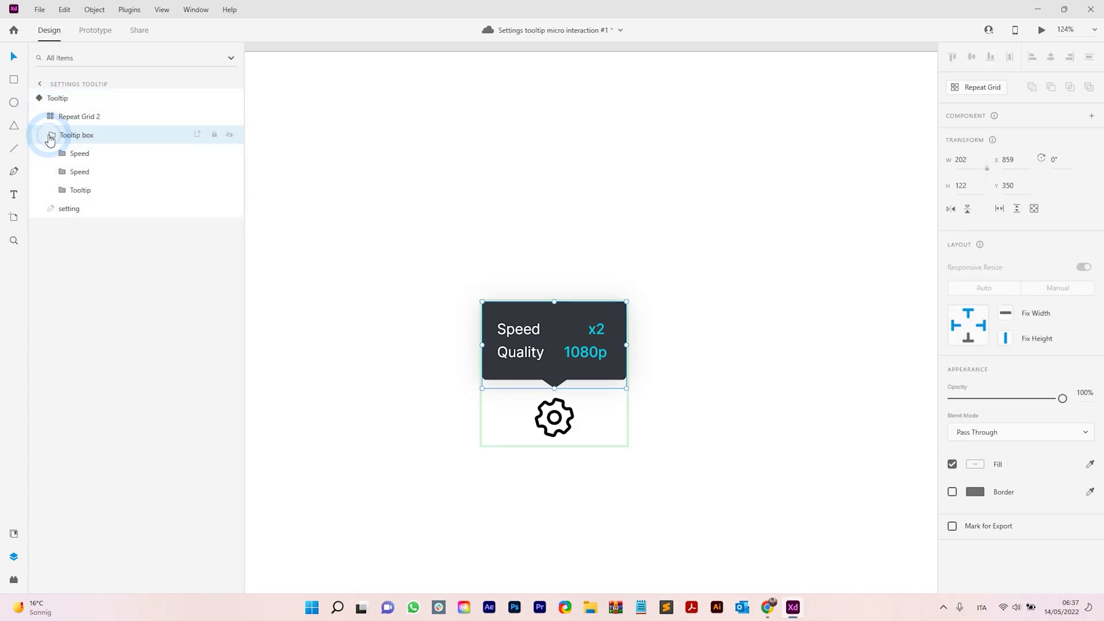
{"action": "left_click", "coordinate": [86, 117]}
{"action": "mouse_move", "coordinate": [101, 122]}
{"action": "left_mouse_down"}
{"action": "mouse_move", "coordinate": [101, 148]}
{"action": "mouse_move", "coordinate": [110, 141]}
{"action": "left_mouse_up"}
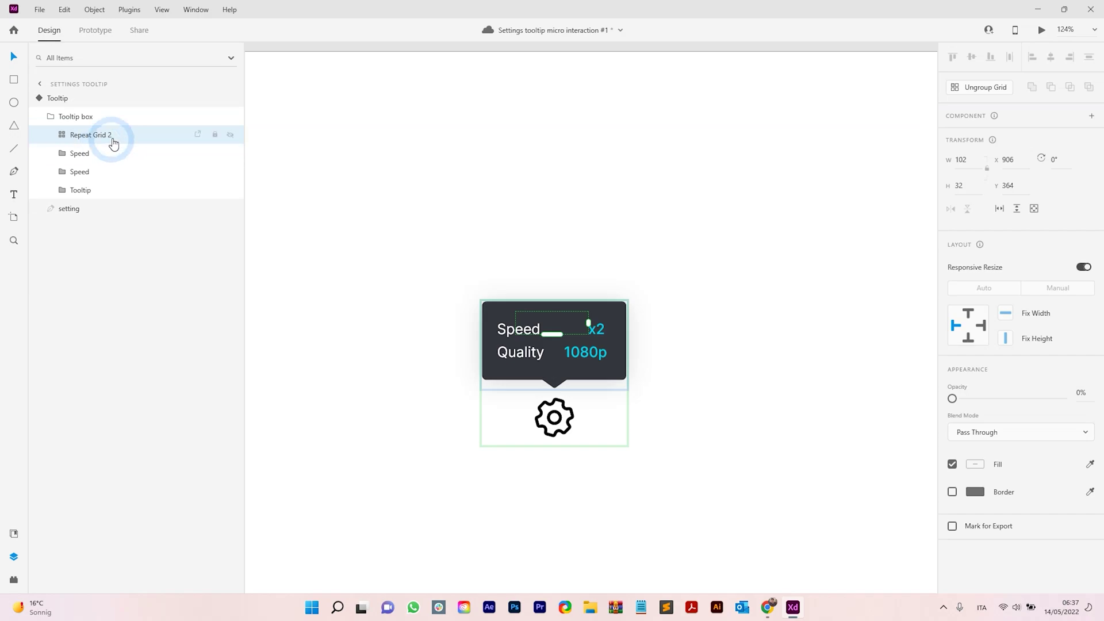
Rename the State 2 grid layer as Repeat Grid 1 to match State 3, and reselect the Tooltip component.
{"action": "double_click", "coordinate": [109, 134]}
{"action": "left_click", "coordinate": [109, 151]}
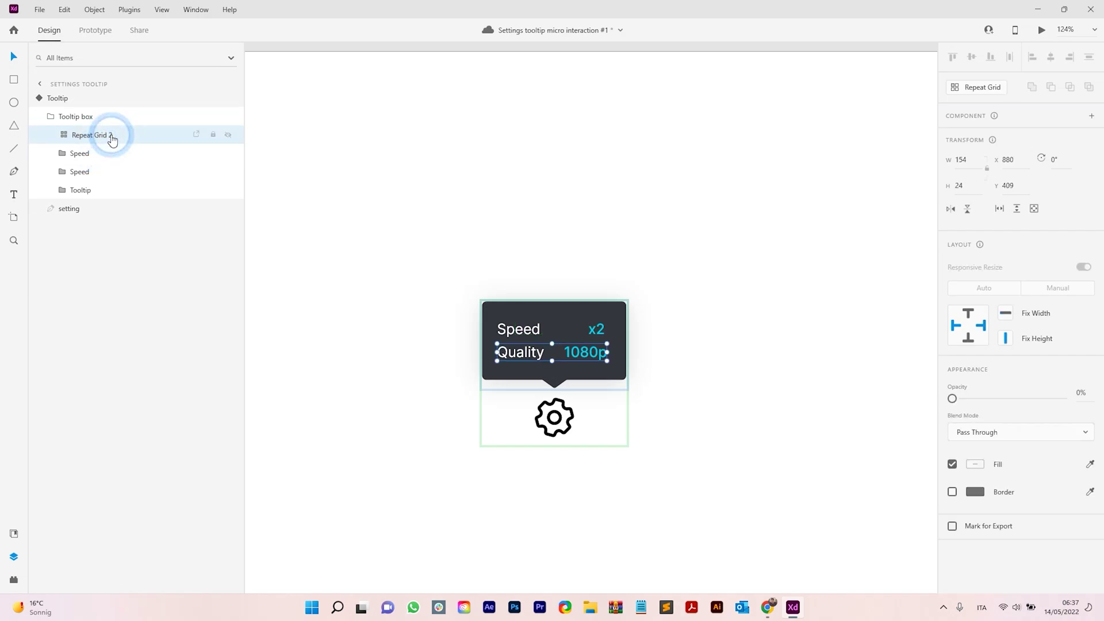
{"action": "double_click", "coordinate": [112, 134]}
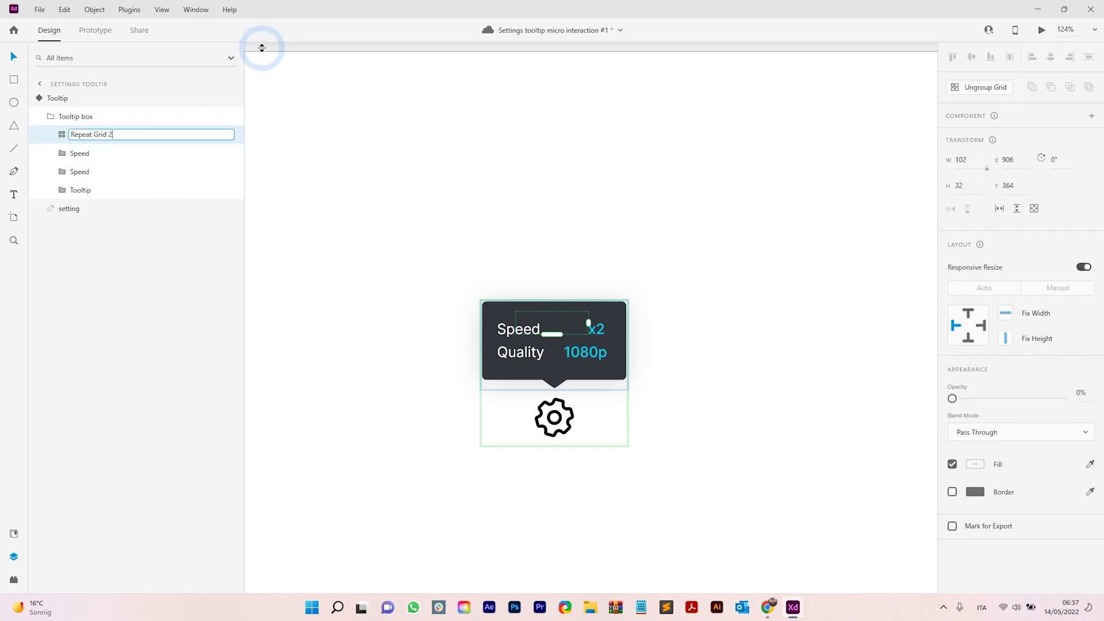
{"action": "left_click", "coordinate": [123, 118]}
{"action": "left_click", "coordinate": [72, 101]}
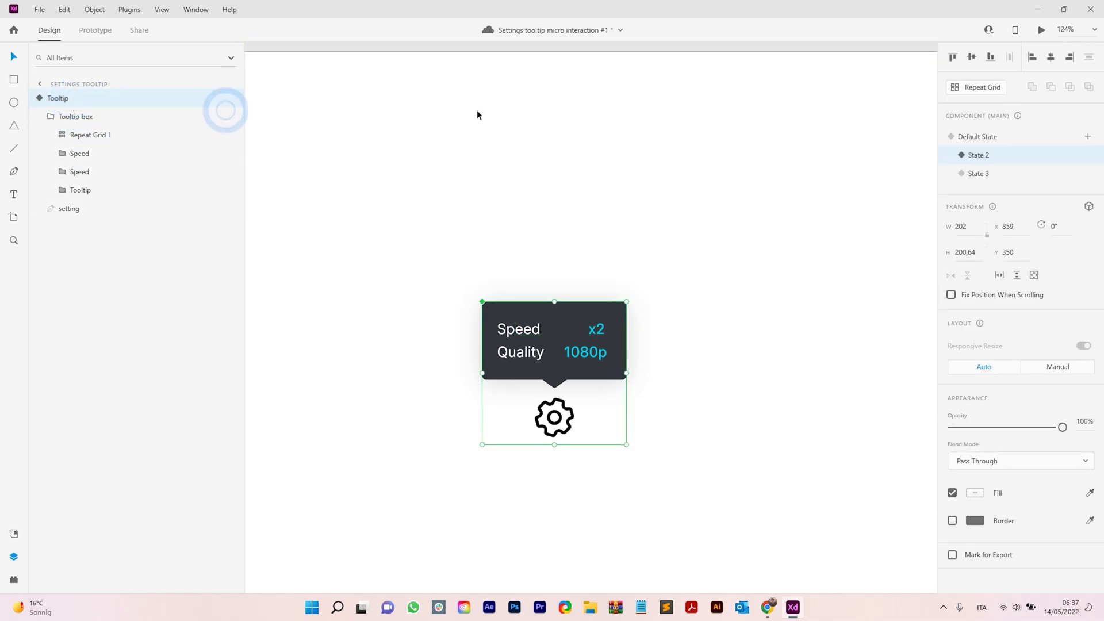
{"action": "left_click", "coordinate": [633, 298]}
{"action": "left_click", "coordinate": [605, 335]}
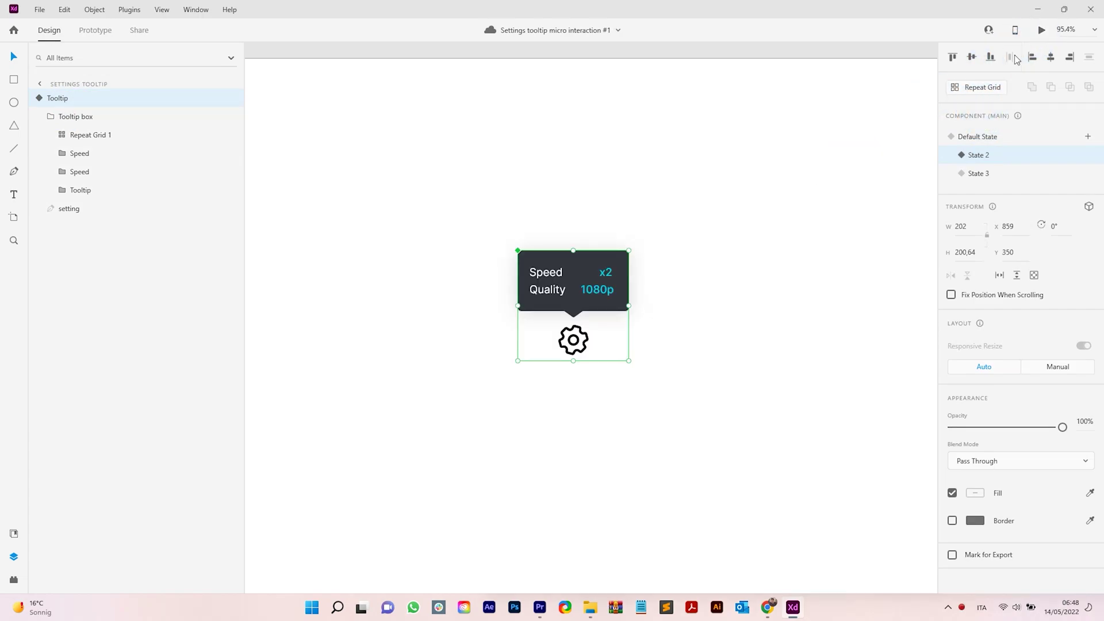
Preview the prototype maximized, test opening the tooltip and switching to and from the Quality submenu, and close the preview.
{"action": "key", "text": "ctrl+Return"}
{"action": "left_click", "coordinate": [1059, 19]}
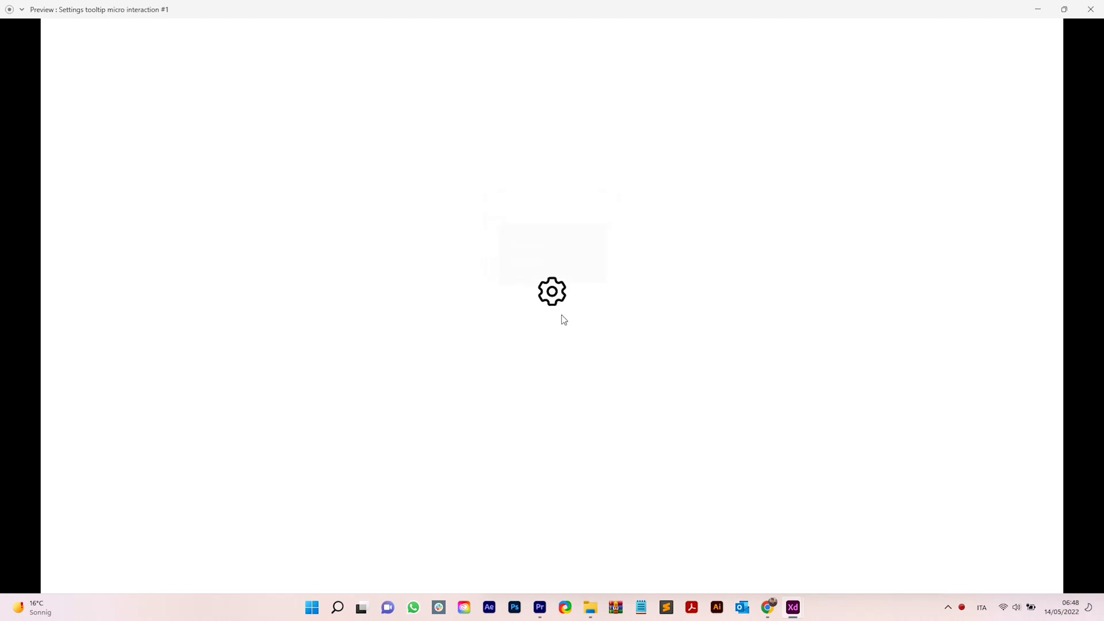
{"action": "mouse_move", "coordinate": [562, 318]}
{"action": "left_click", "coordinate": [571, 245]}
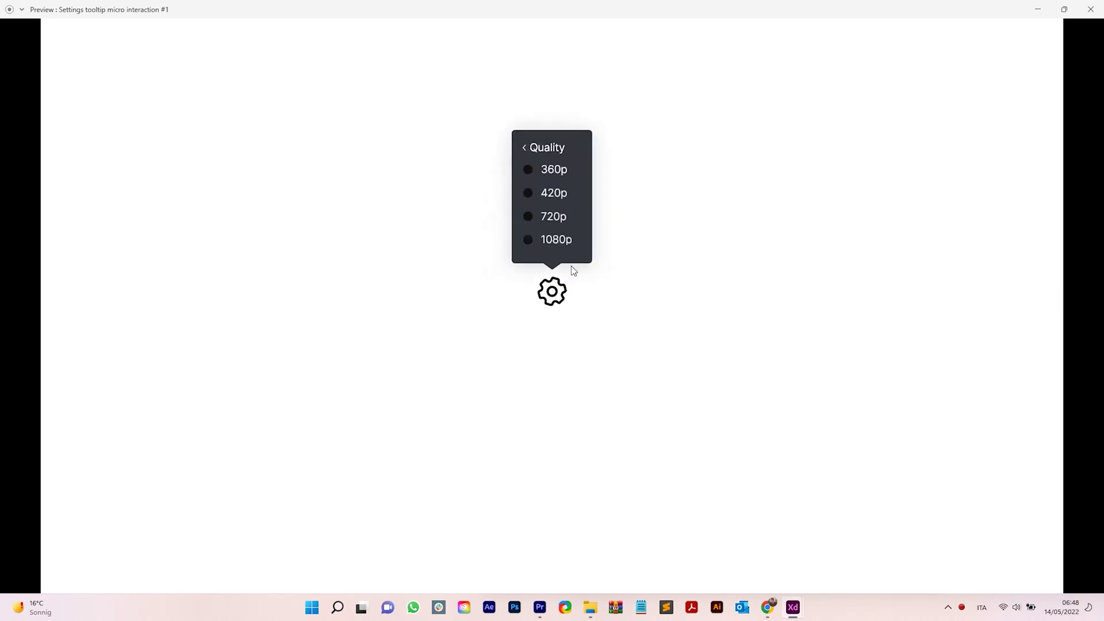
{"action": "left_click", "coordinate": [533, 149]}
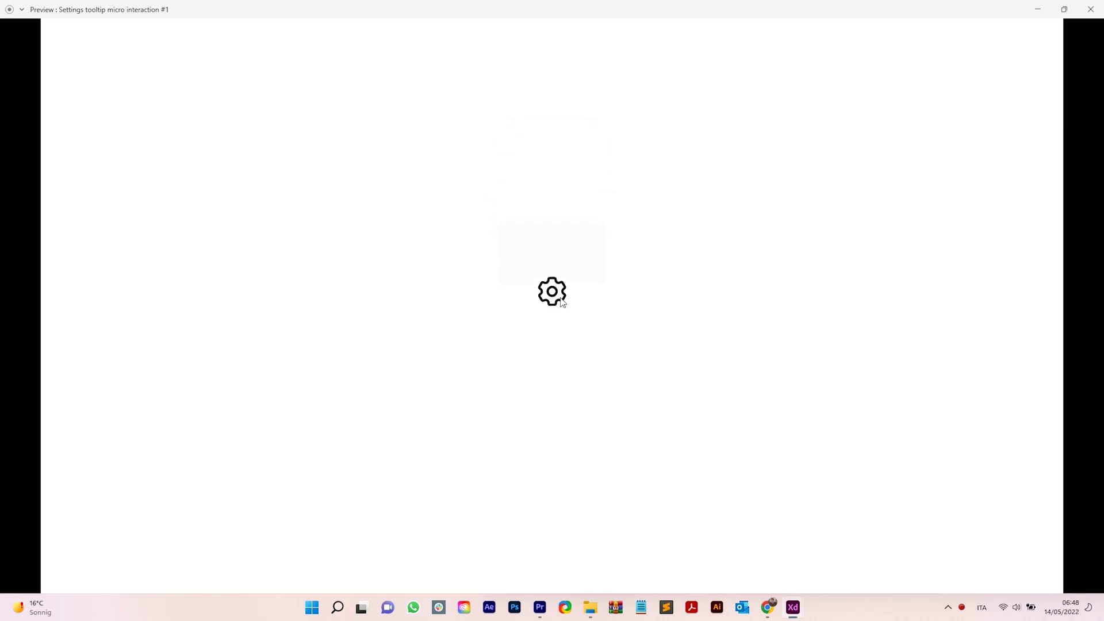
{"action": "mouse_move", "coordinate": [561, 303]}
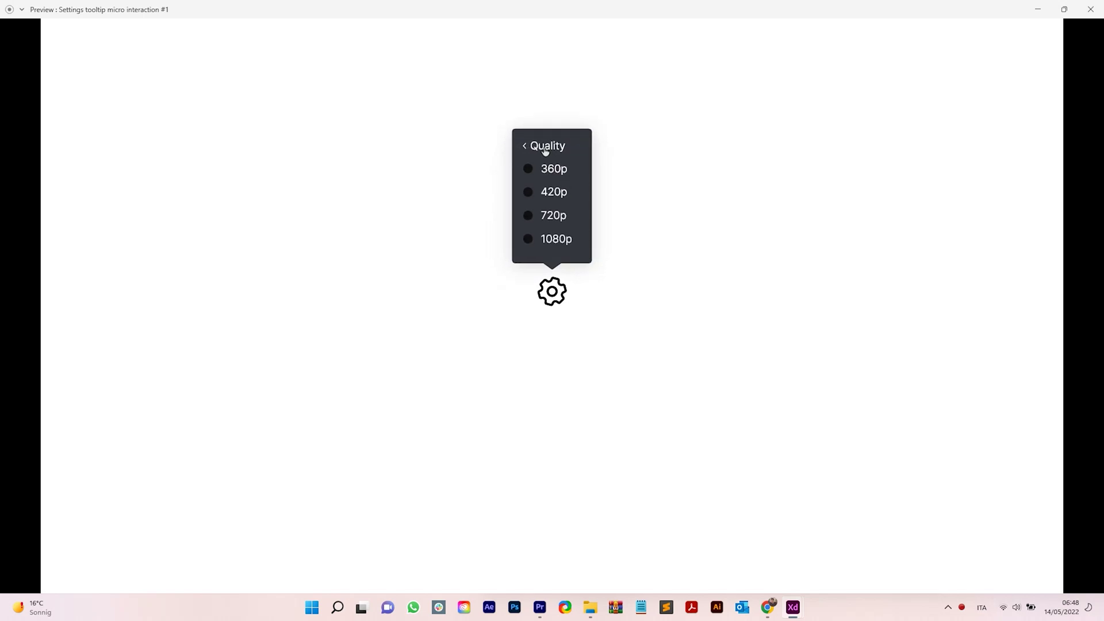
{"action": "left_click", "coordinate": [545, 151]}
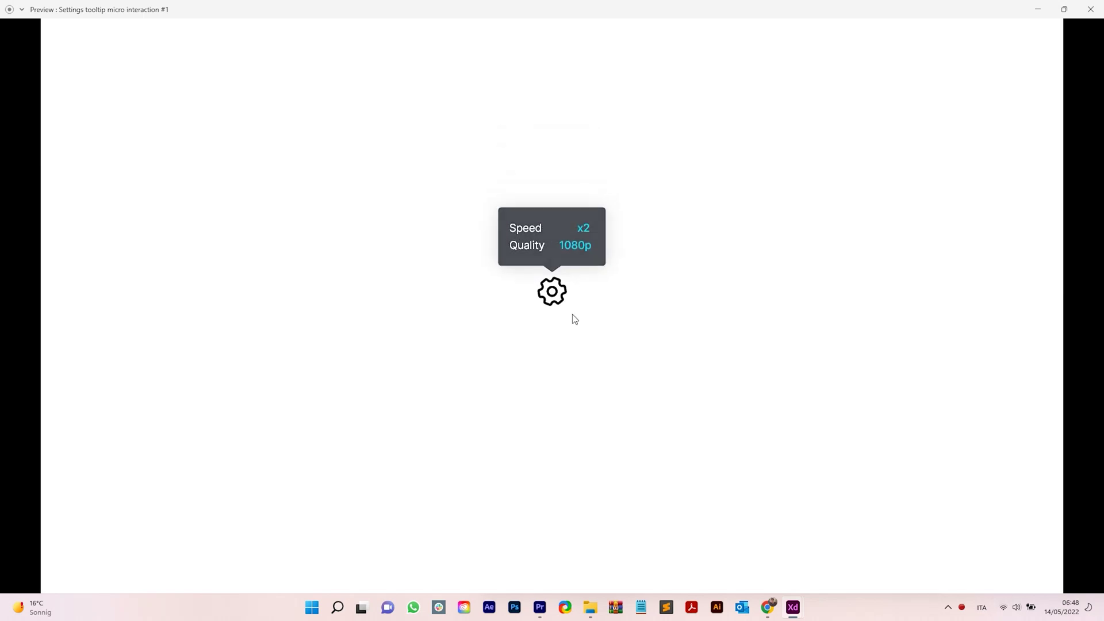
{"action": "left_click", "coordinate": [1084, 13]}
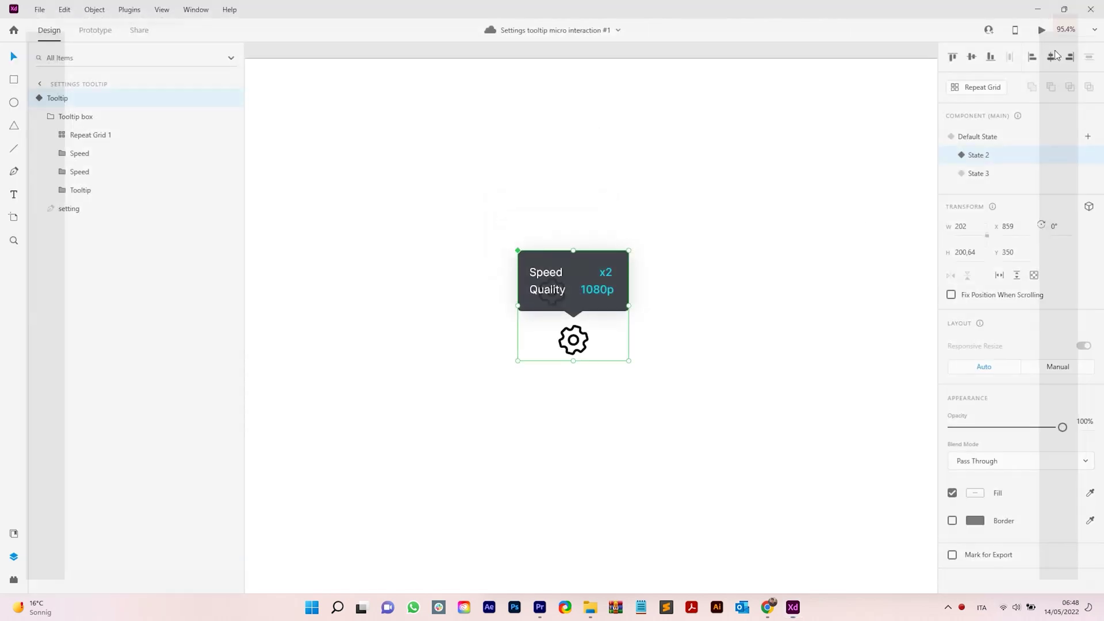